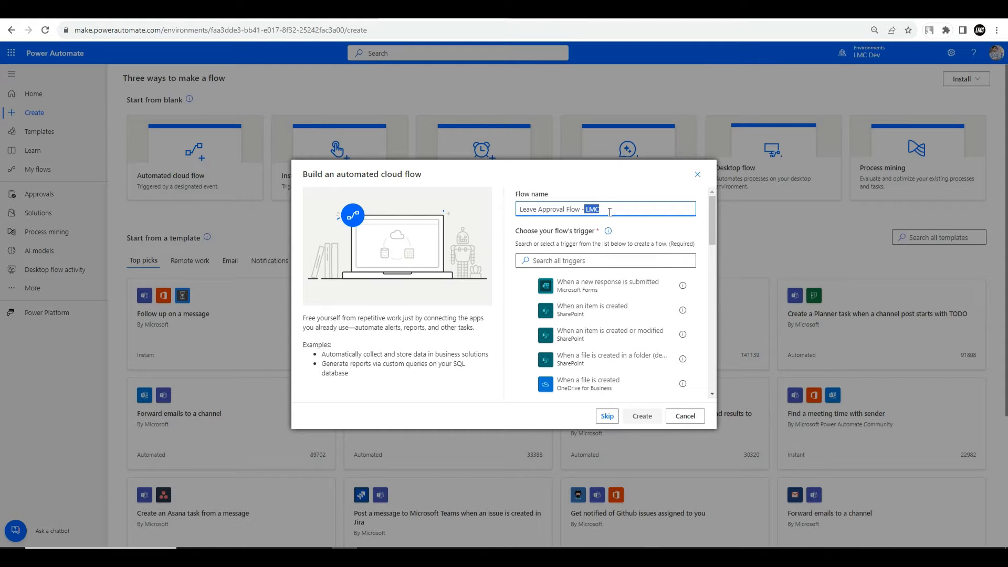
# Create the automated flow with the Office 365 Outlook trigger "When a new email arrives (V3)", found by searching the triggers
pyautogui.click(579, 260)
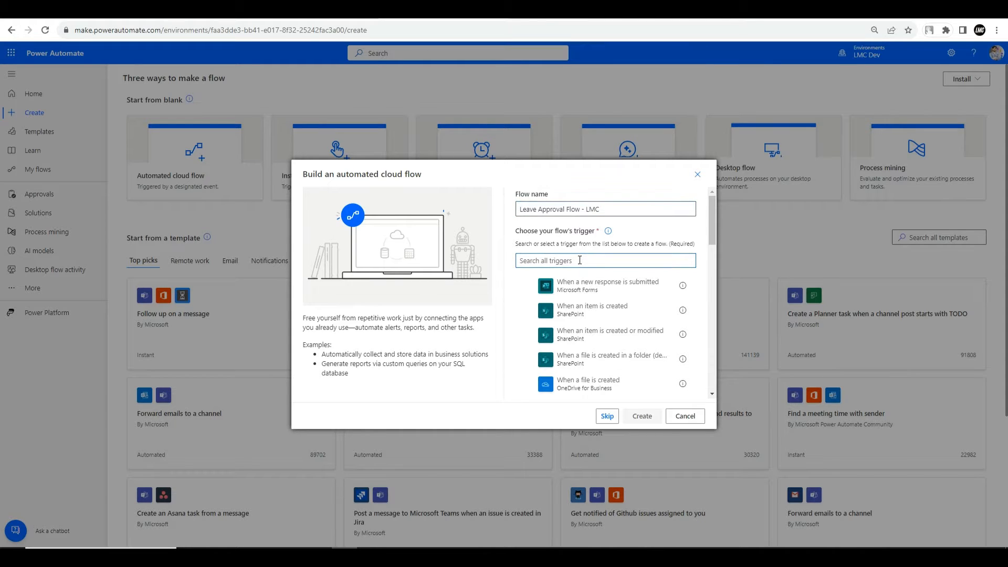
pyautogui.write('when a new em')
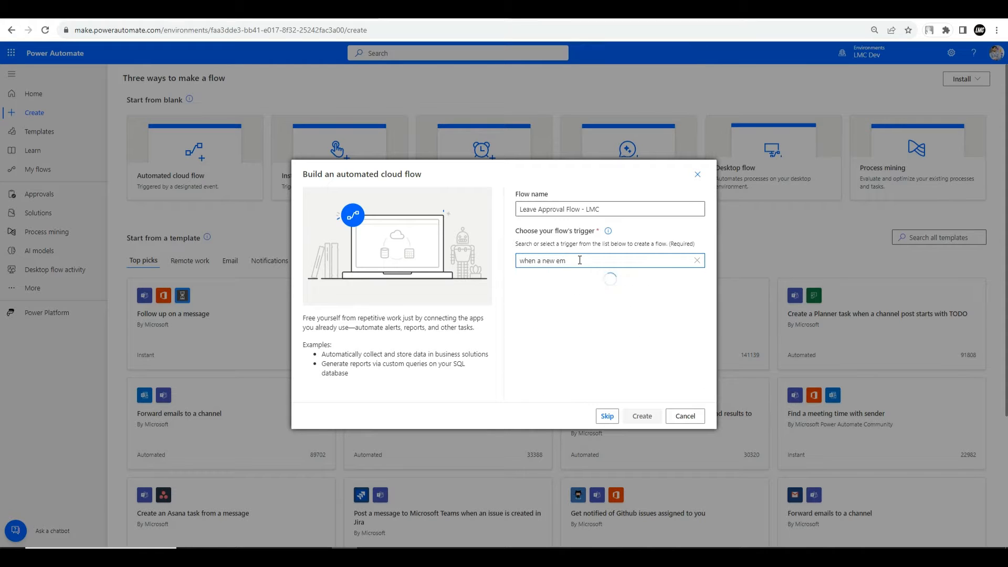
pyautogui.write('ail arrives')
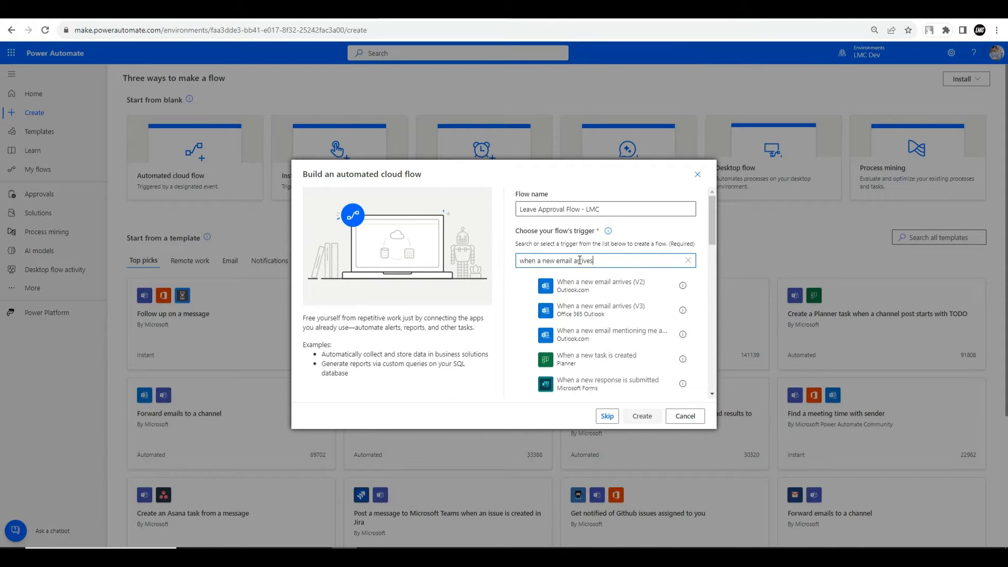
pyautogui.click(605, 294)
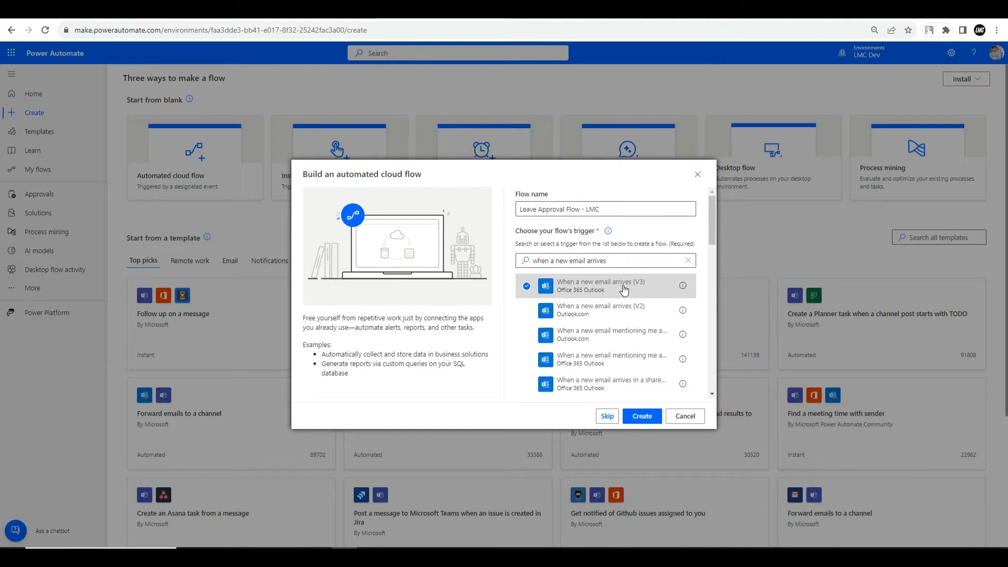
pyautogui.click(642, 418)
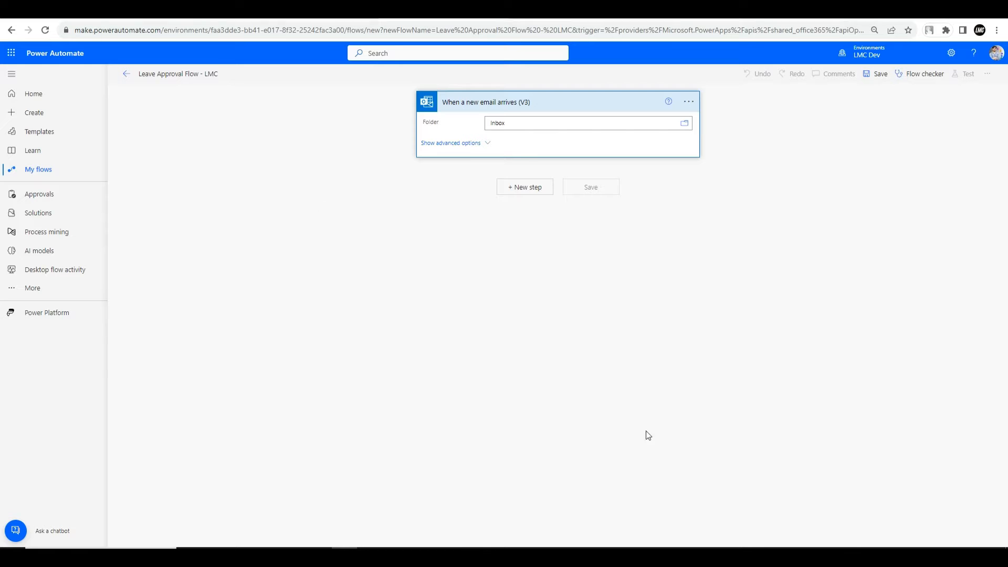
# Expand the email trigger's advanced options and set the To recipient to Leave Approval Team
pyautogui.click(543, 108)
pyautogui.click(541, 115)
pyautogui.click(475, 143)
pyautogui.click(509, 141)
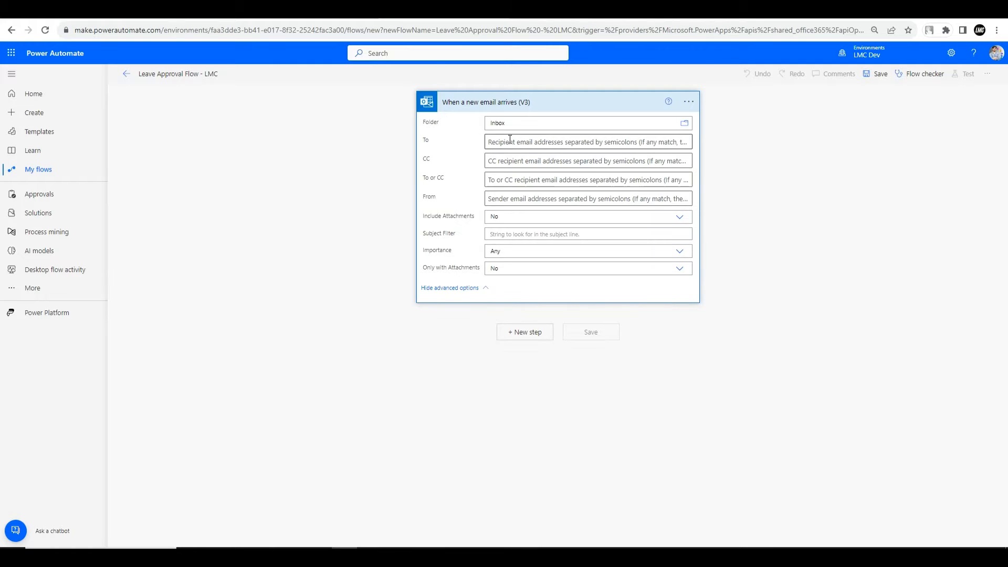
pyautogui.write('leav')
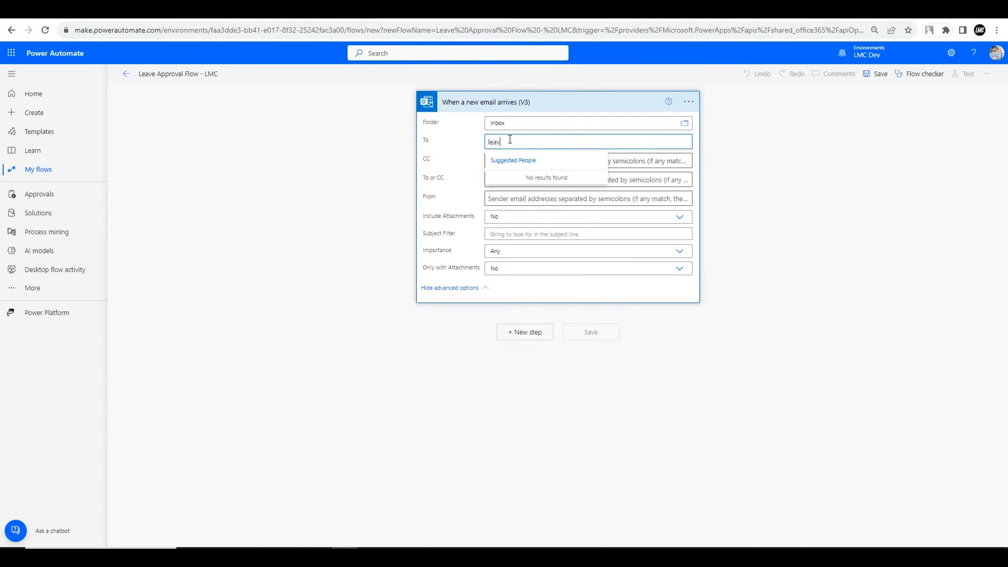
pyautogui.write('e approval Team')
pyautogui.click(535, 179)
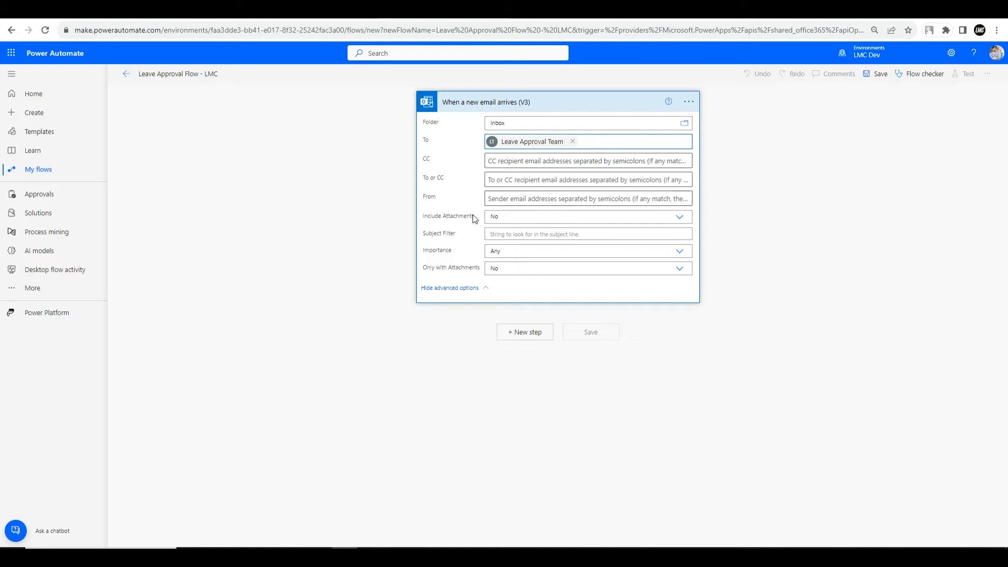
# Set the trigger's Include Attachments to Yes and Subject Filter to "Leave Request", then collapse the advanced options
pyautogui.click(508, 216)
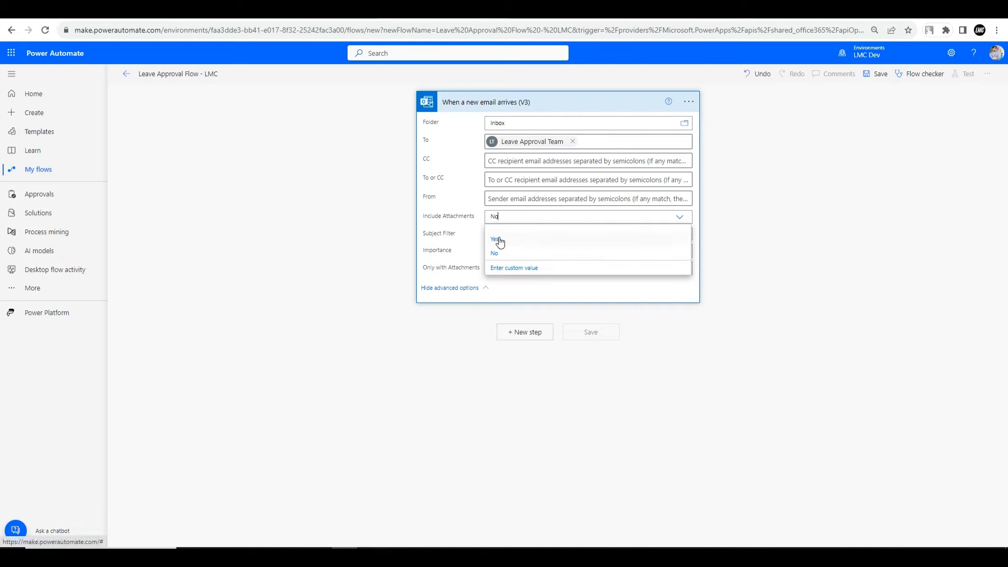
pyautogui.click(494, 241)
pyautogui.click(504, 236)
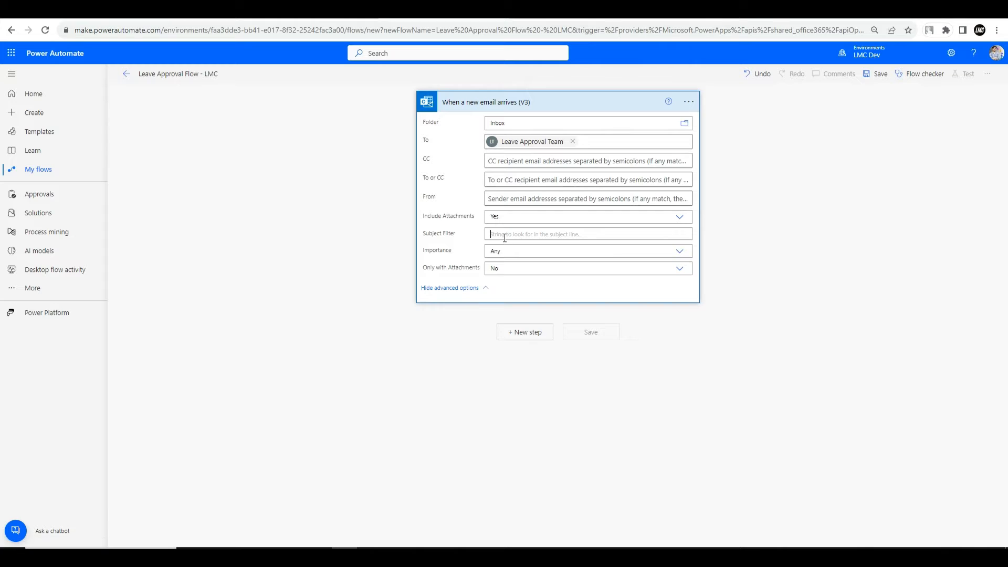
pyautogui.write('Leave Request')
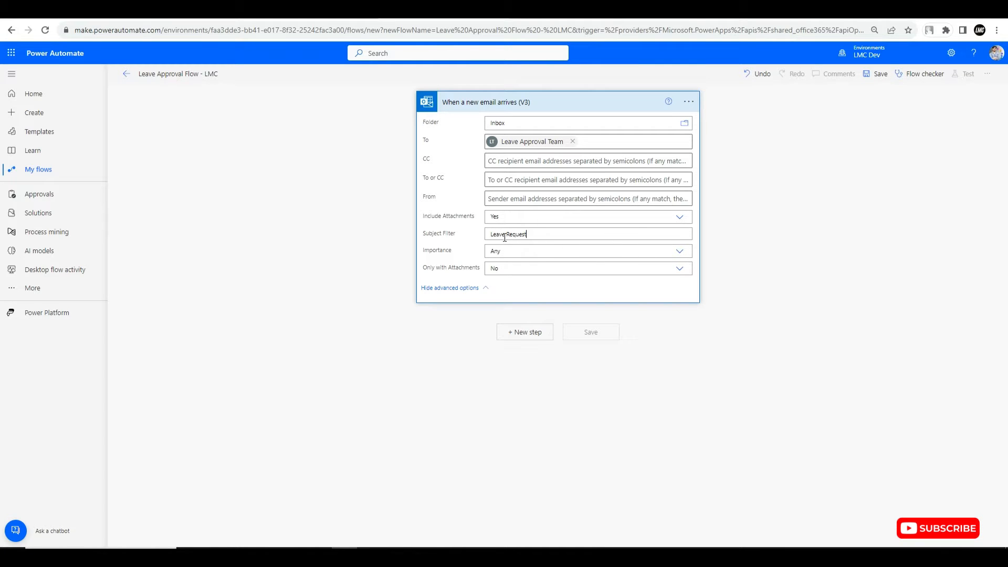
pyautogui.moveTo(527, 234); pyautogui.dragTo(446, 221)
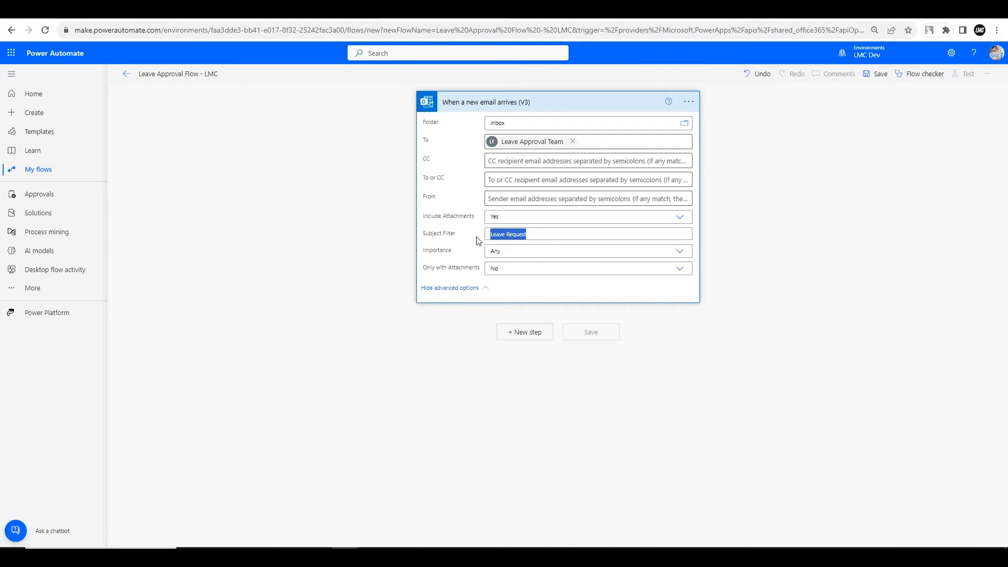
pyautogui.click(534, 238)
pyautogui.click(507, 221)
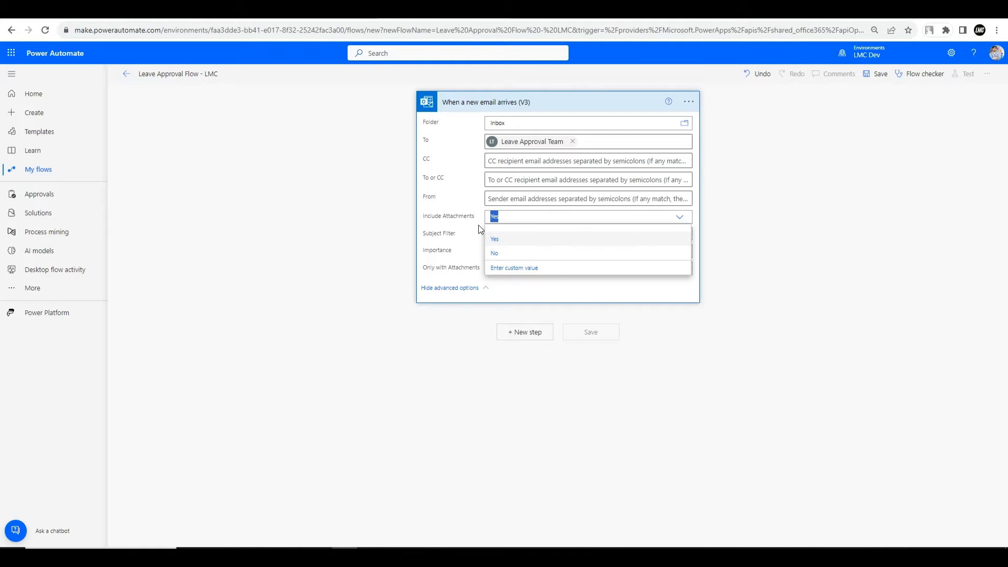
pyautogui.click(475, 195)
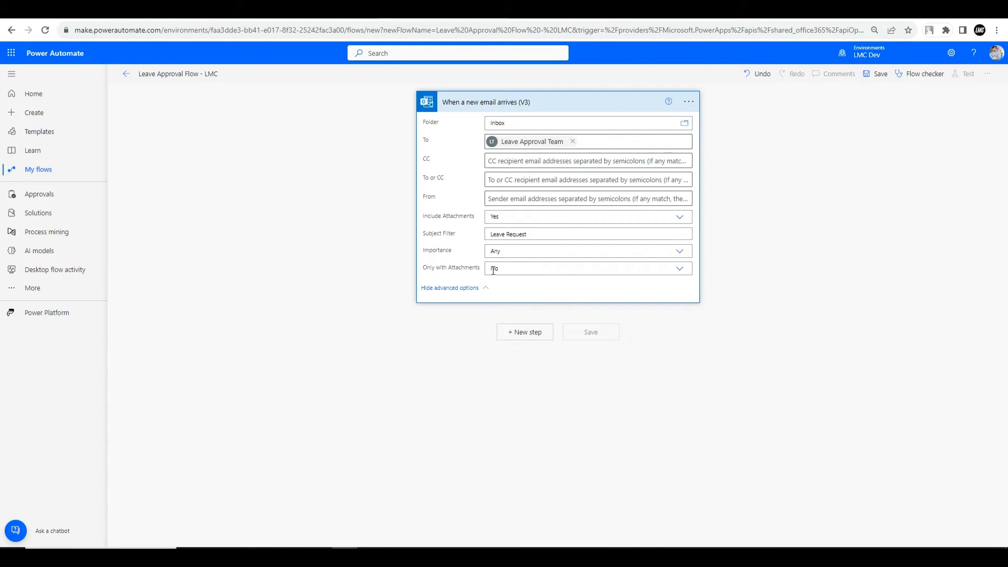
pyautogui.click(481, 288)
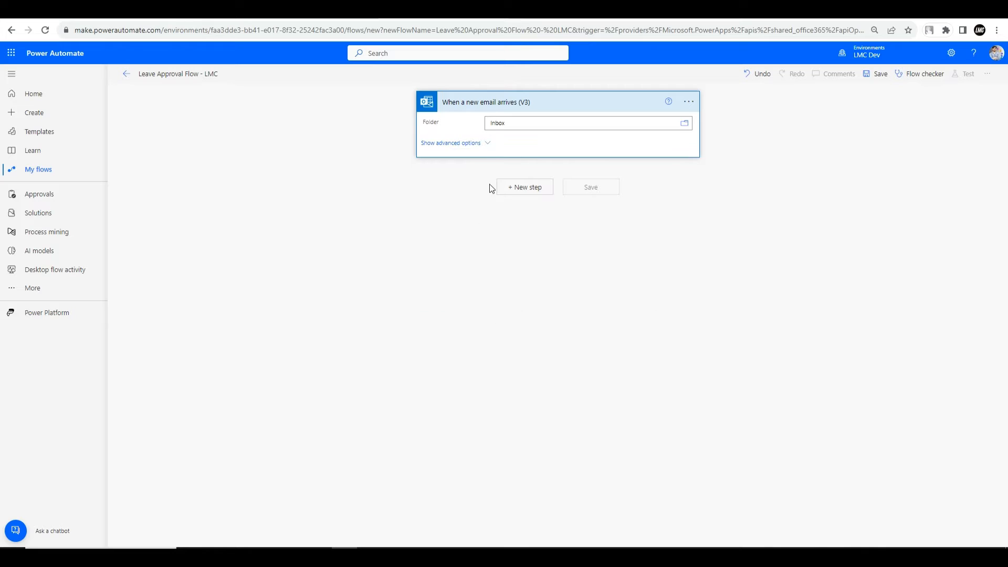
# Add a SharePoint "Create file" action after the email trigger, consulting the project wireframe in Excel
pyautogui.click(522, 189)
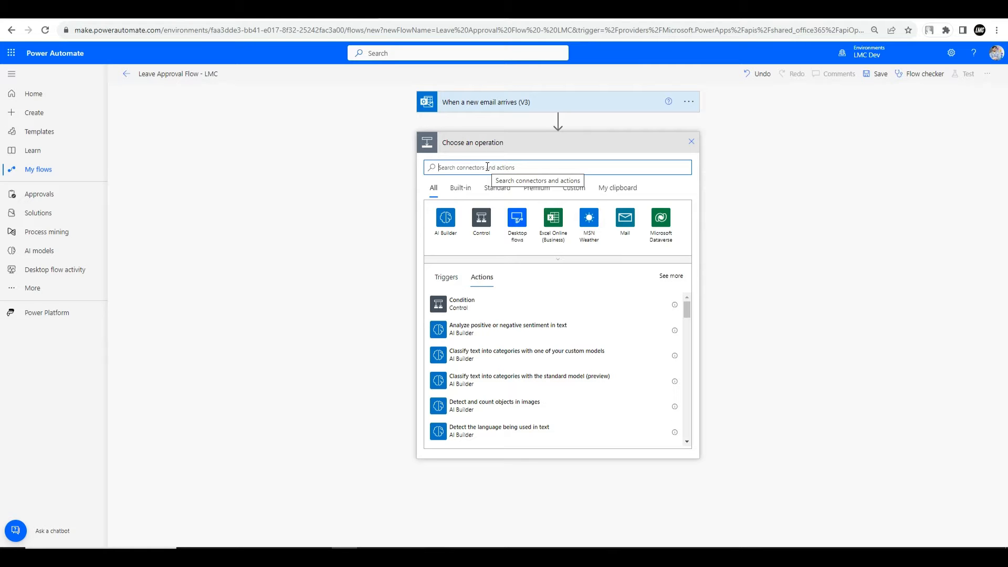
pyautogui.moveTo(421, 556)
pyautogui.click(477, 510)
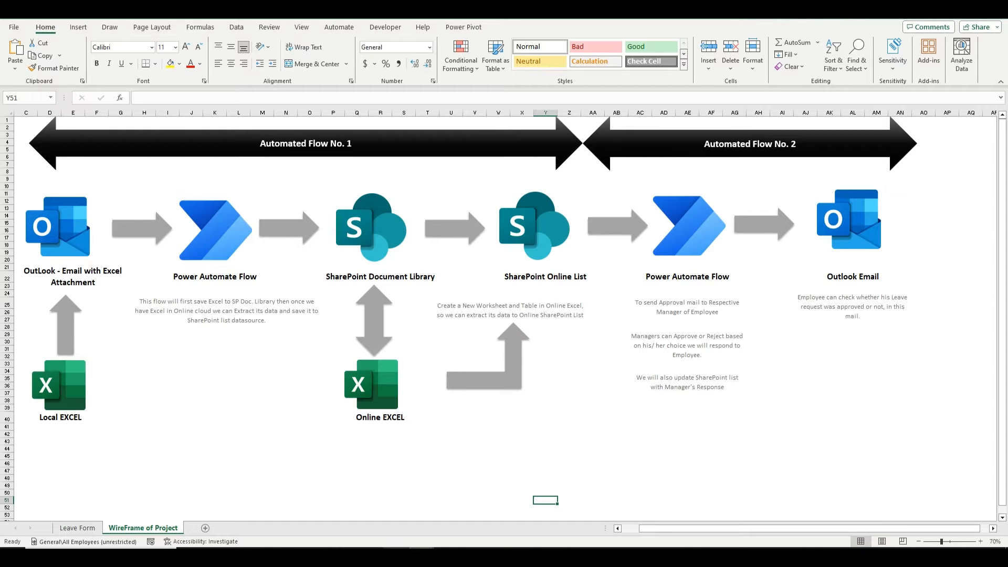
pyautogui.click(344, 556)
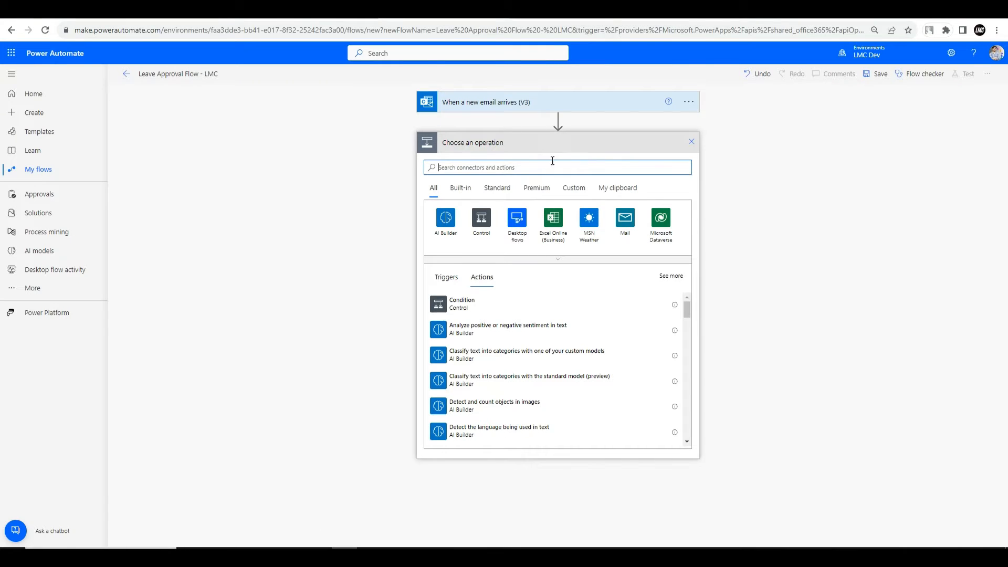
pyautogui.write('s')
pyautogui.click(483, 223)
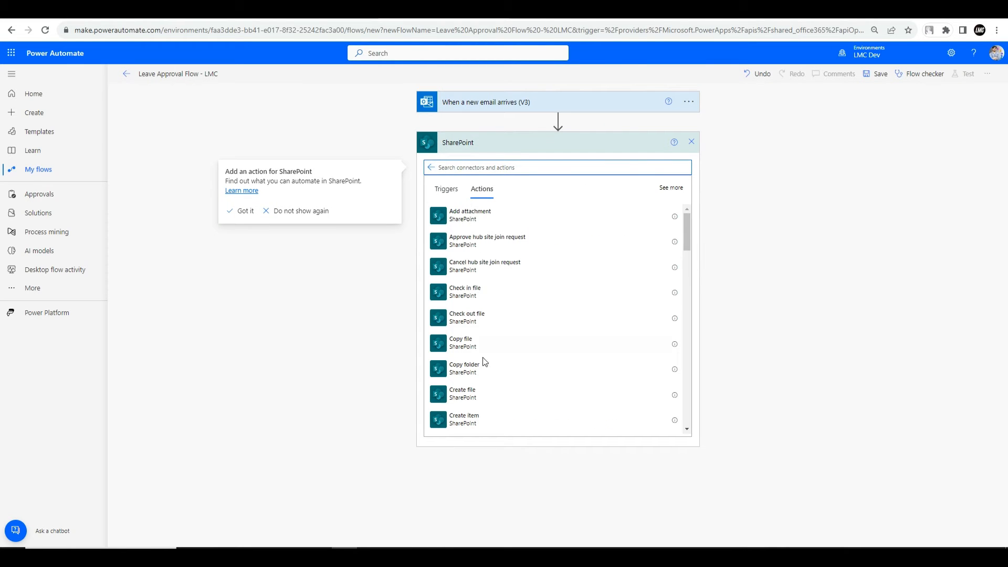
pyautogui.click(455, 399)
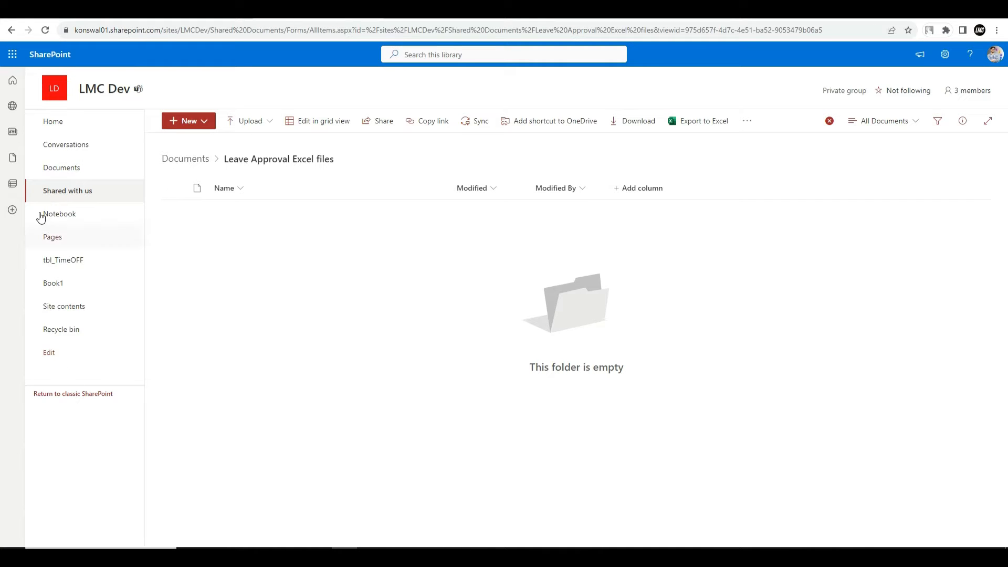
# In SharePoint, browse the LMC Dev site's contents to the "Leave Approval Excel files" folder in the Documents library
pyautogui.click(12, 105)
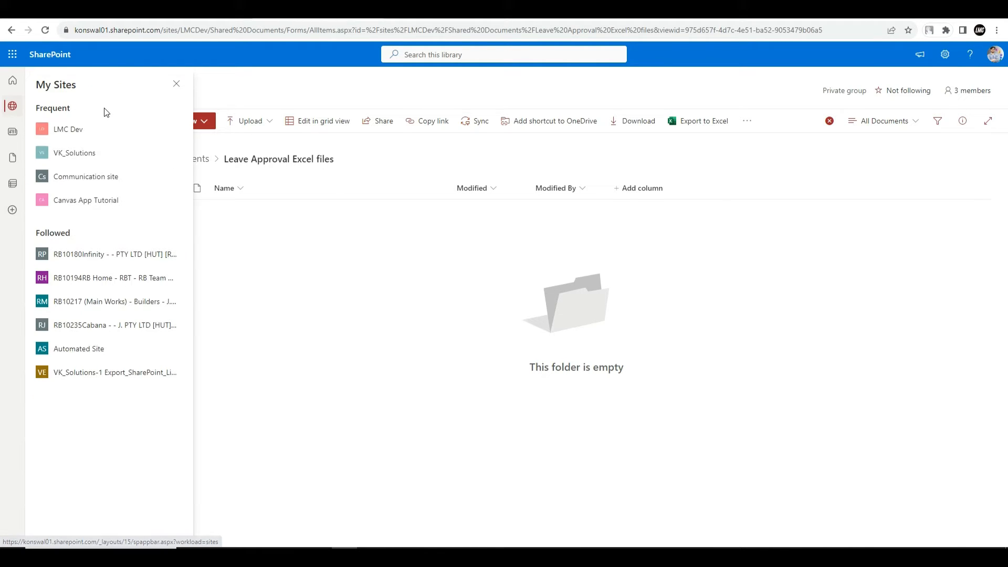
pyautogui.click(70, 129)
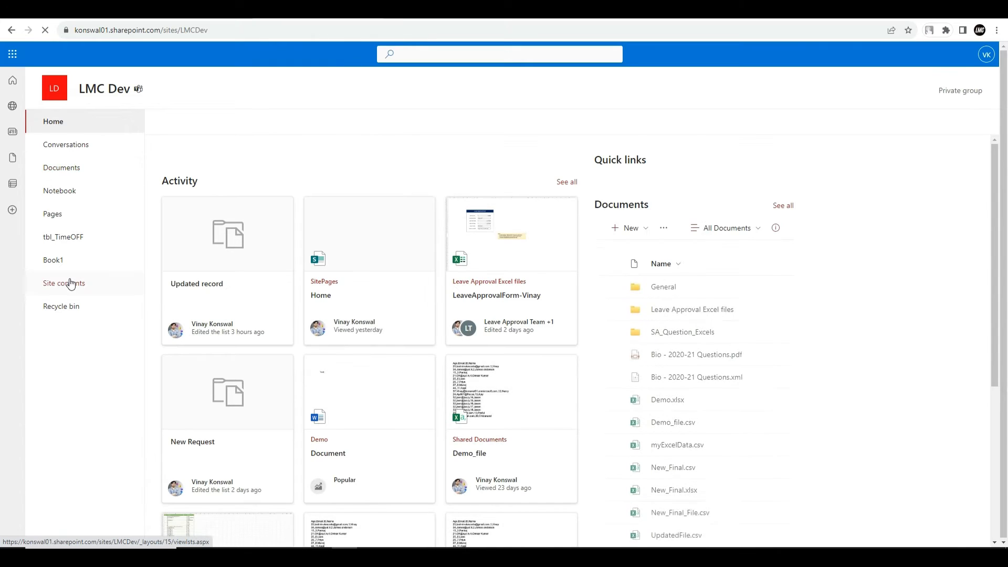
pyautogui.click(70, 284)
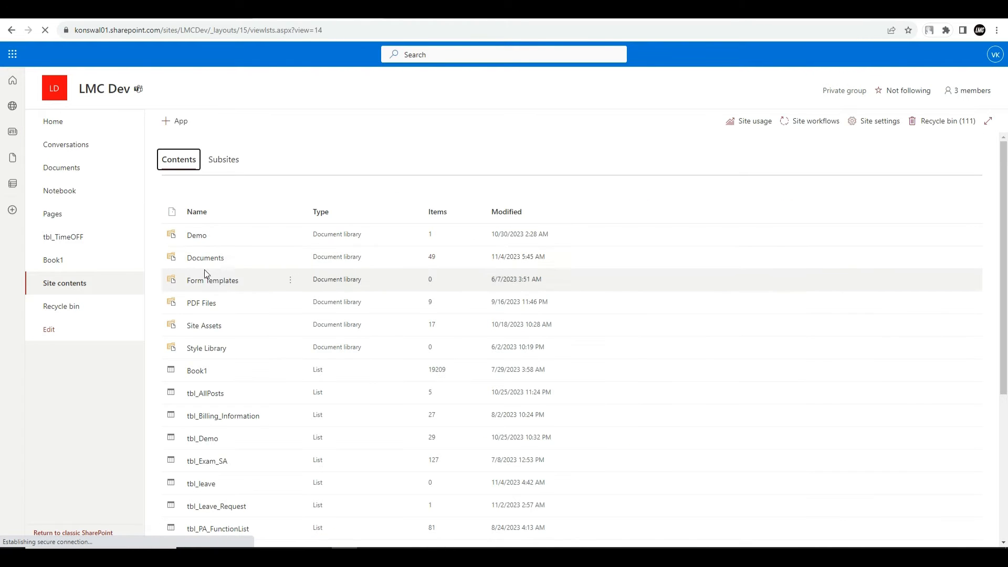
pyautogui.click(205, 259)
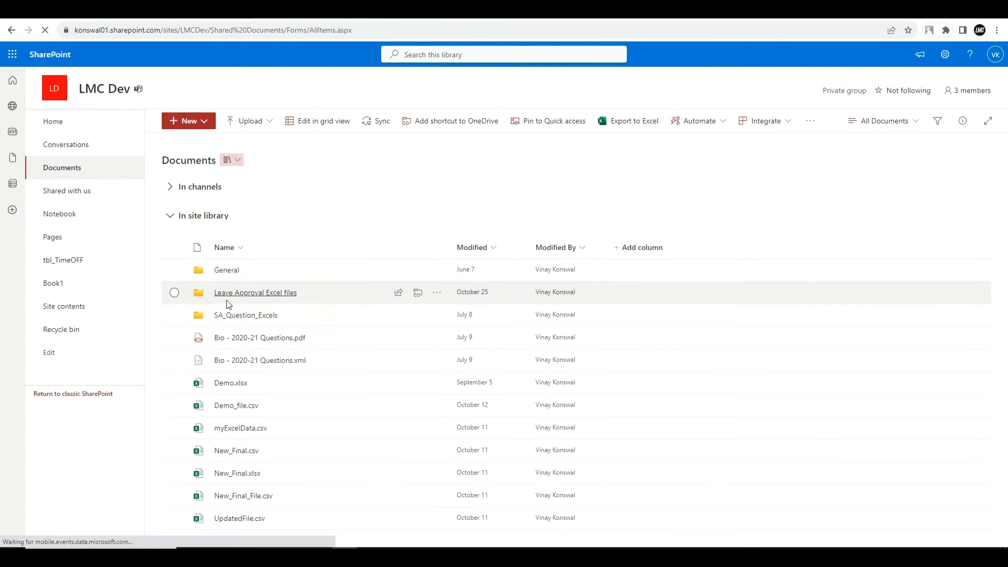
pyautogui.click(189, 121)
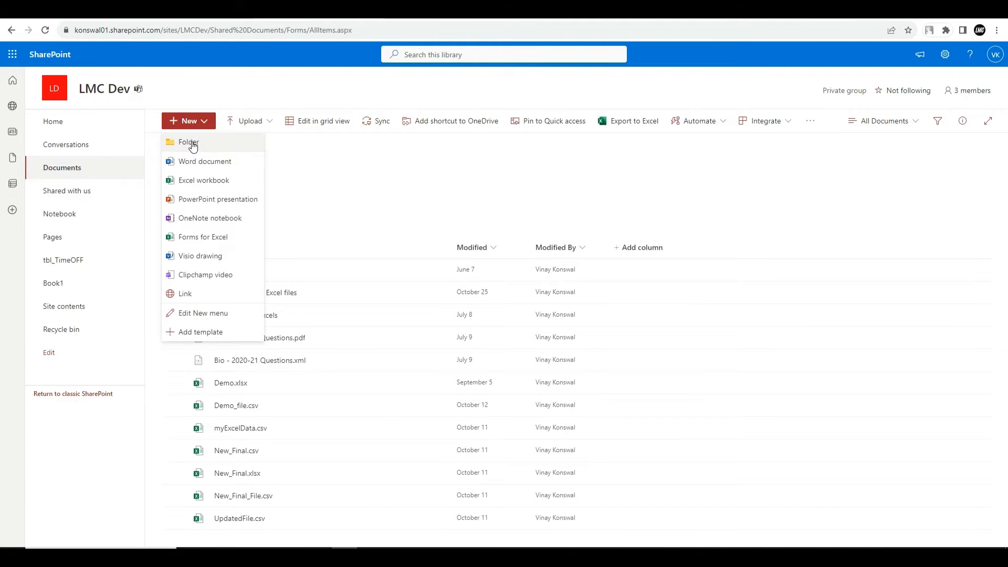
pyautogui.click(317, 236)
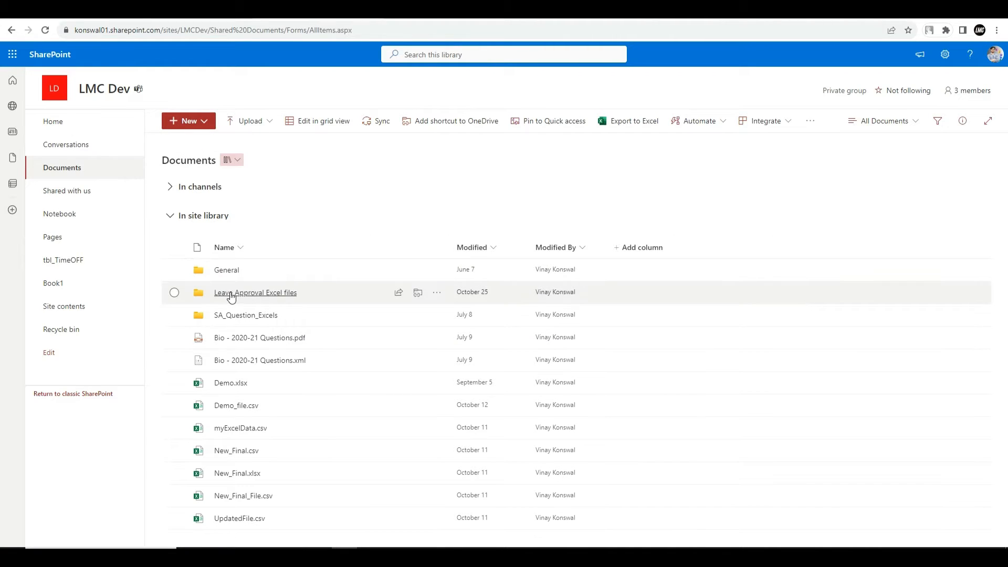
pyautogui.click(270, 297)
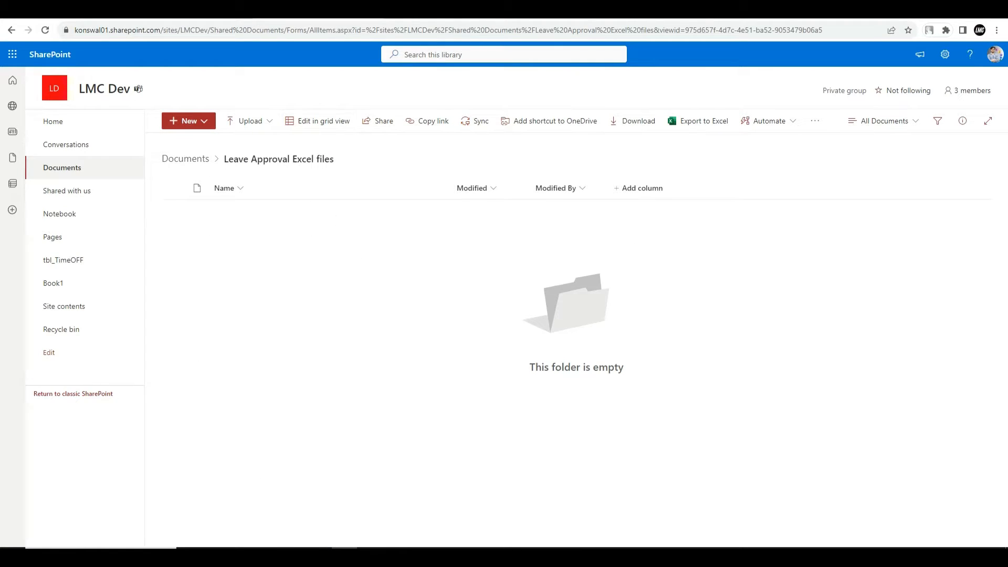
# Set the Create file action's Site Address to a custom value, using the LMC Dev site URL copied from SharePoint
pyautogui.click(679, 166)
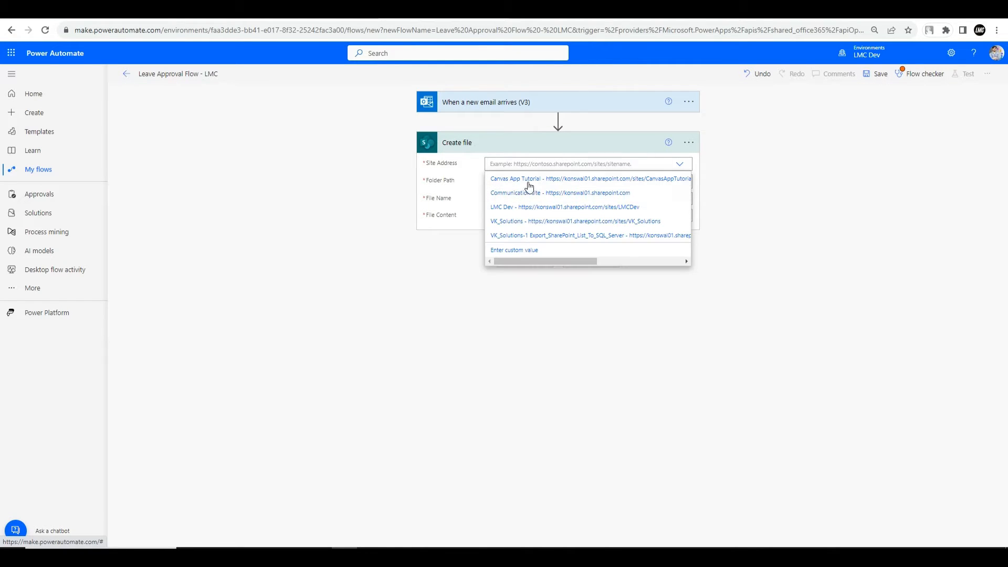
pyautogui.click(512, 250)
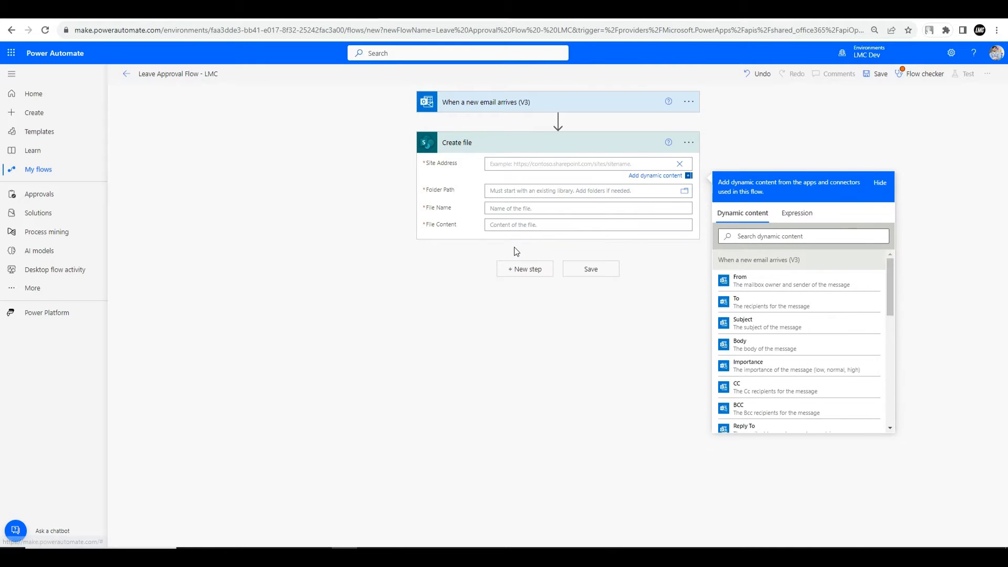
pyautogui.click(227, 10)
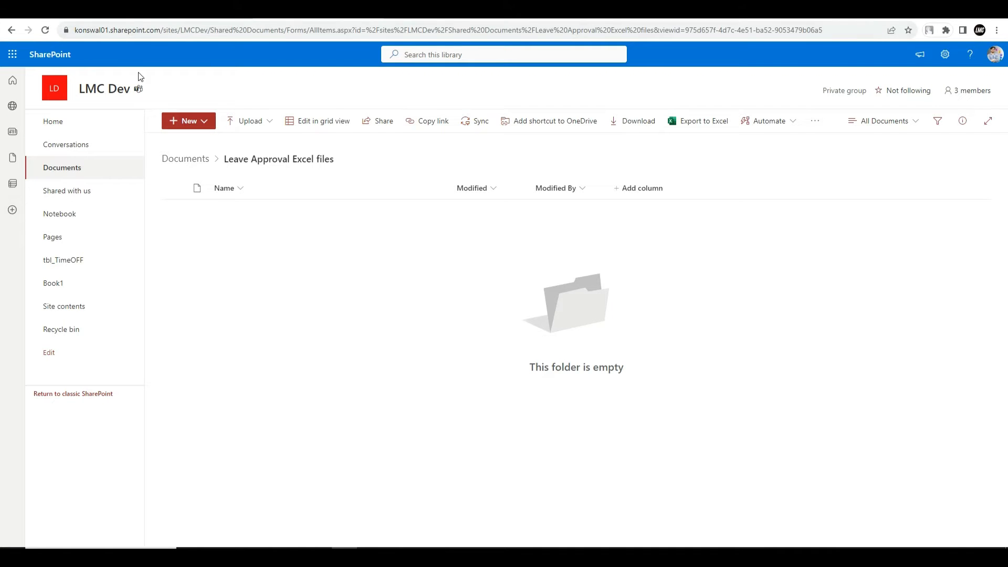
pyautogui.moveTo(74, 29); pyautogui.dragTo(209, 33)
pyautogui.hotkey('ctrl', 'c')
pyautogui.click(105, 11)
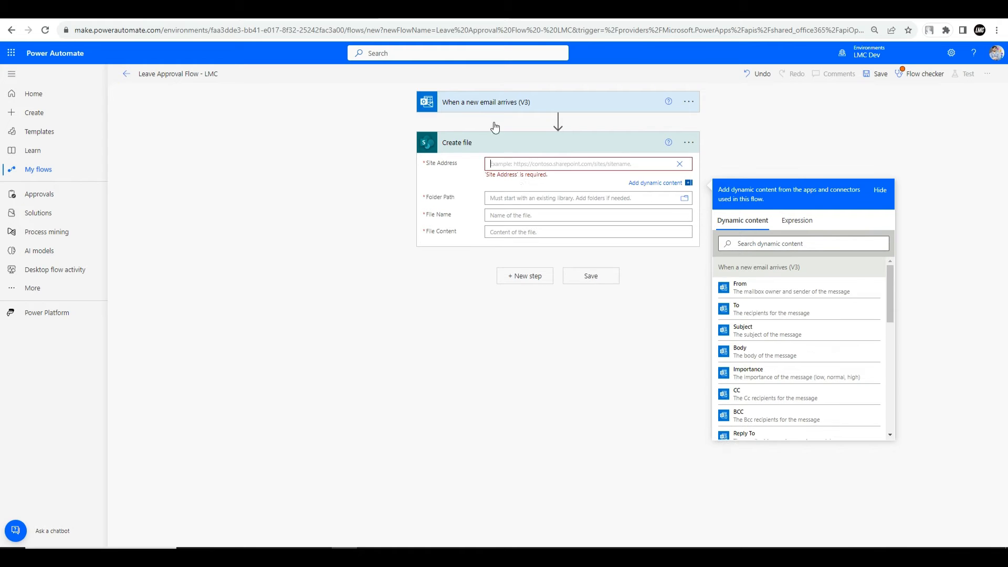
pyautogui.hotkey('ctrl', 'v')
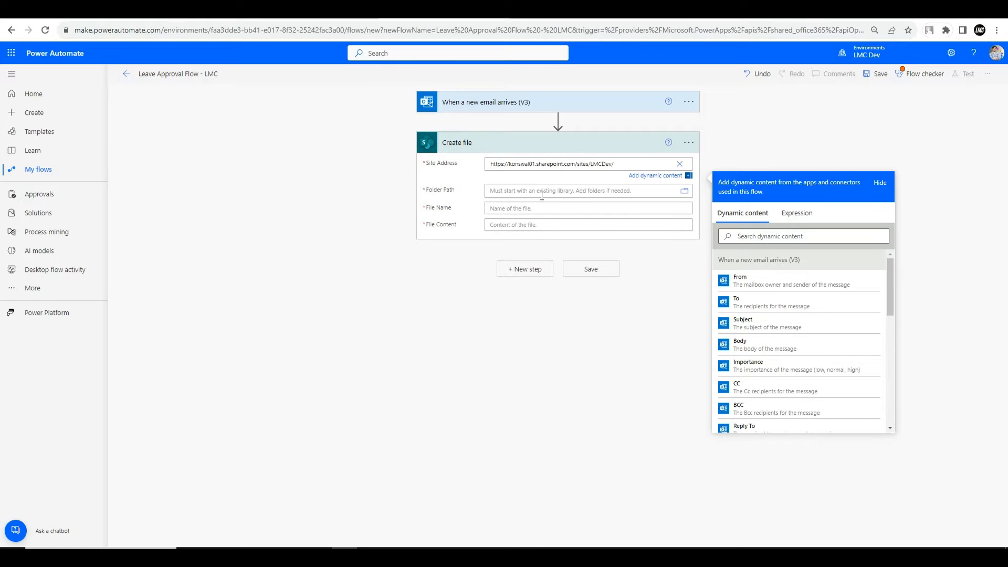
# Set the Create file action's Folder Path to /Shared Documents/Leave Approval Excel files
pyautogui.click(677, 191)
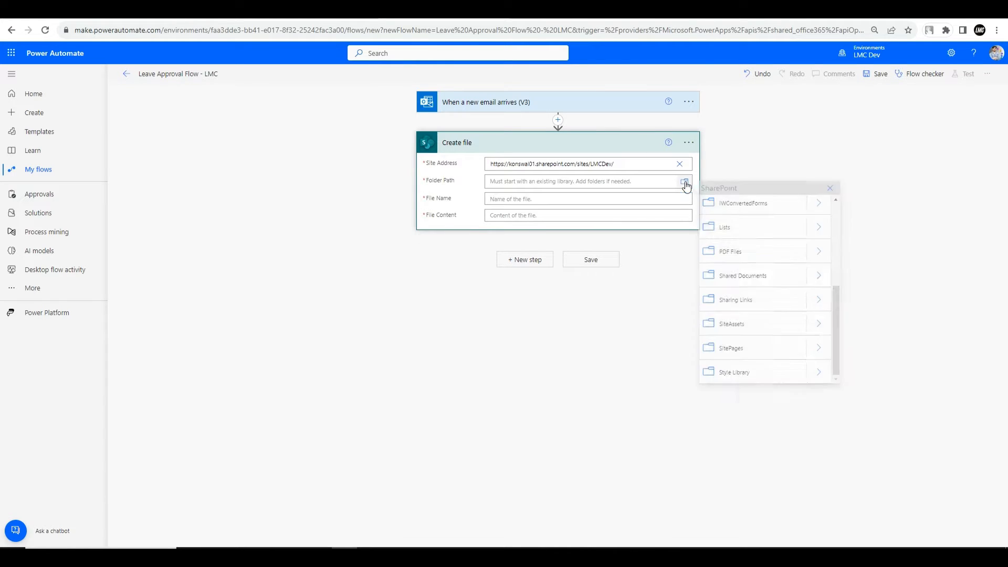
pyautogui.click(685, 182)
pyautogui.click(821, 275)
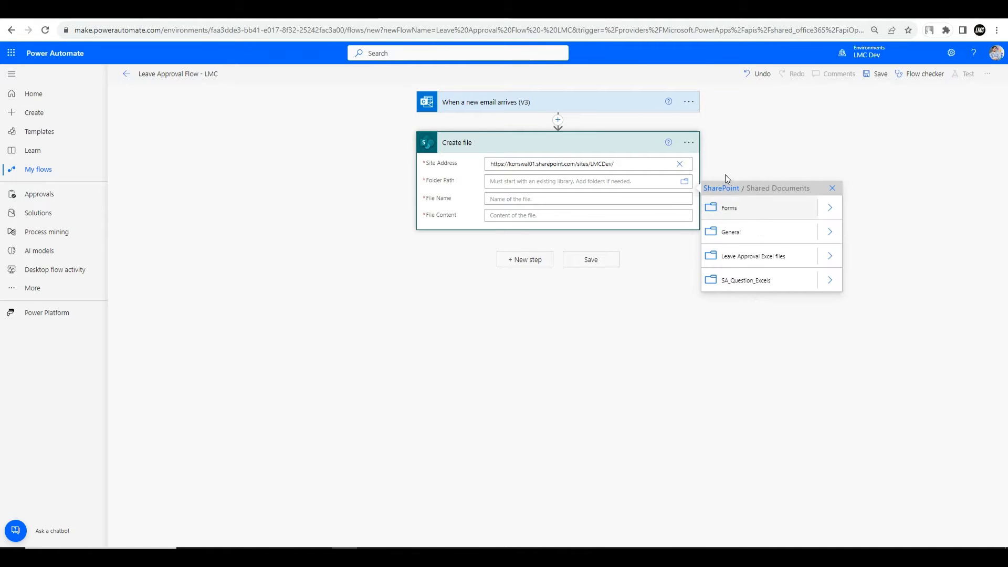
pyautogui.click(766, 264)
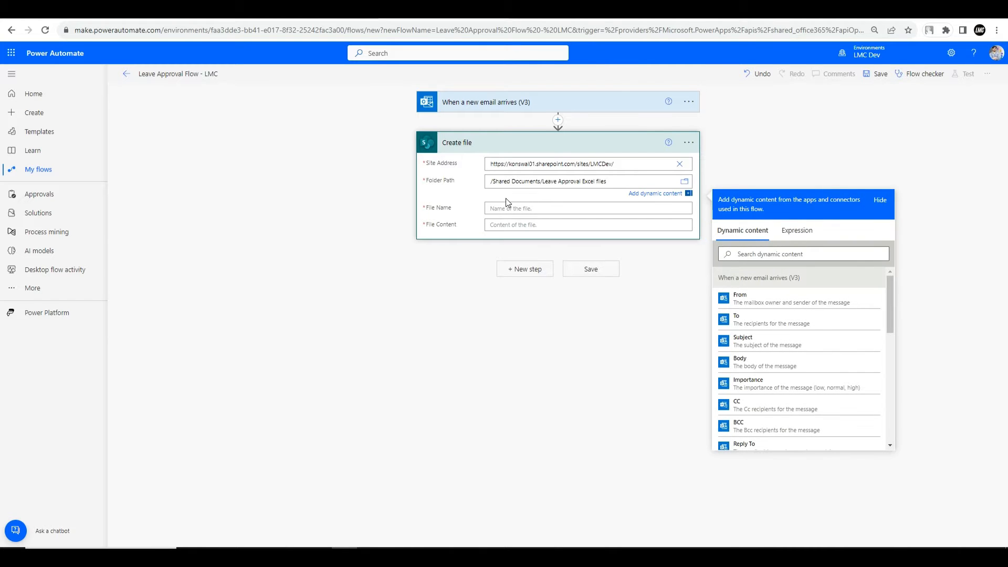
# Set the Create file action's File Name to the email trigger's Attachments Name dynamic content
pyautogui.click(512, 208)
pyautogui.scroll(-5, 751, 386)
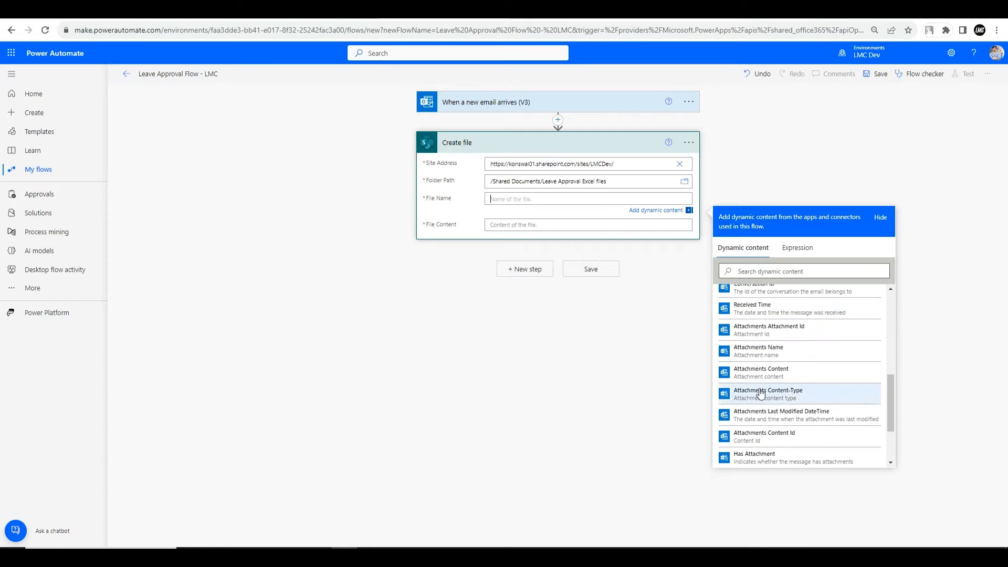
pyautogui.scroll(-2, 756, 367)
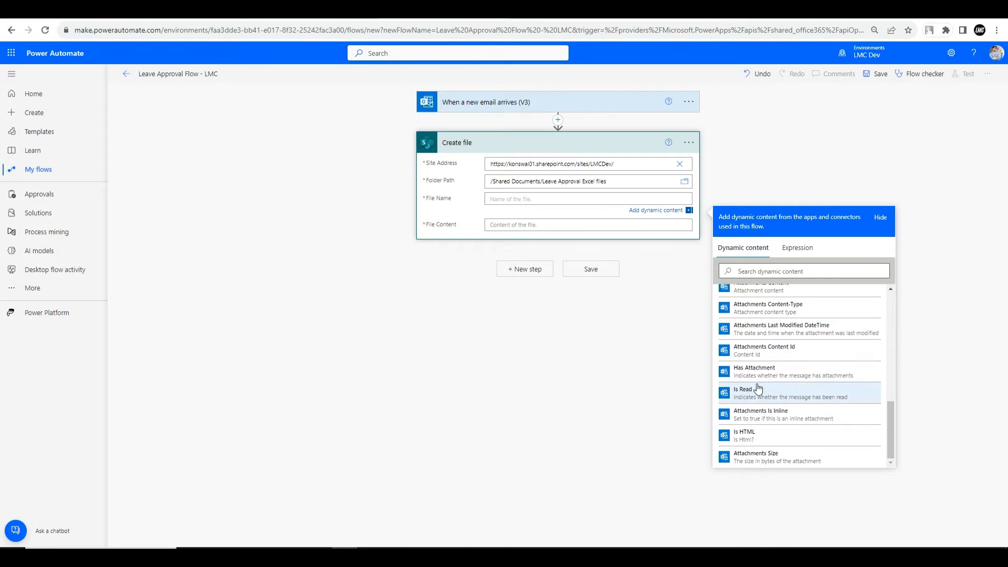
pyautogui.click(491, 103)
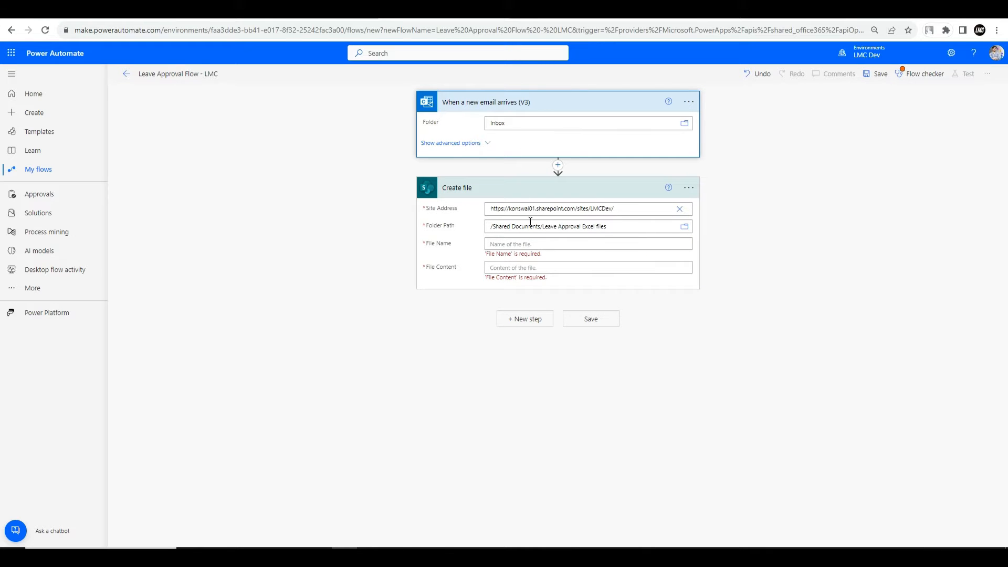
pyautogui.click(530, 243)
pyautogui.scroll(-5, 777, 420)
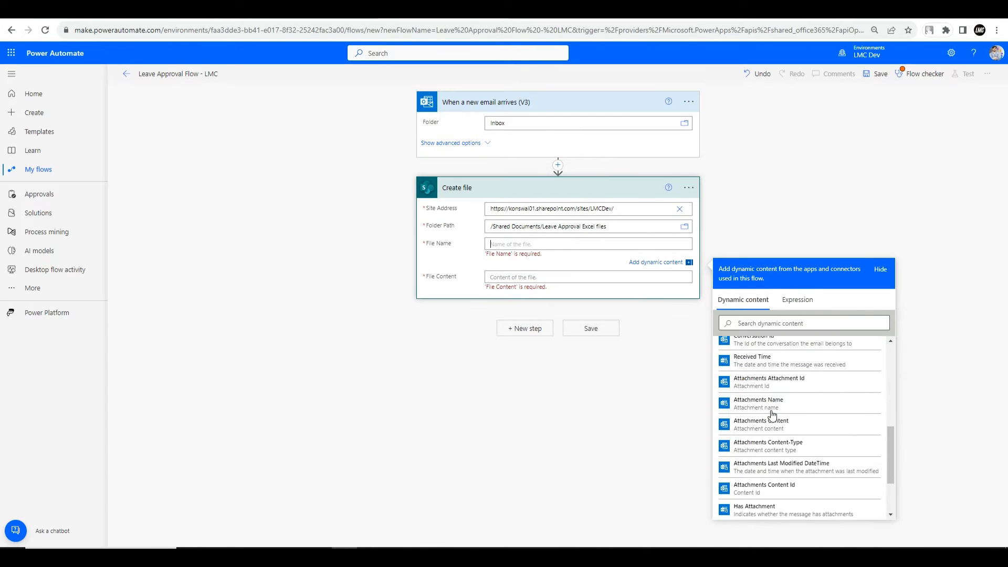
pyautogui.scroll(1, 774, 379)
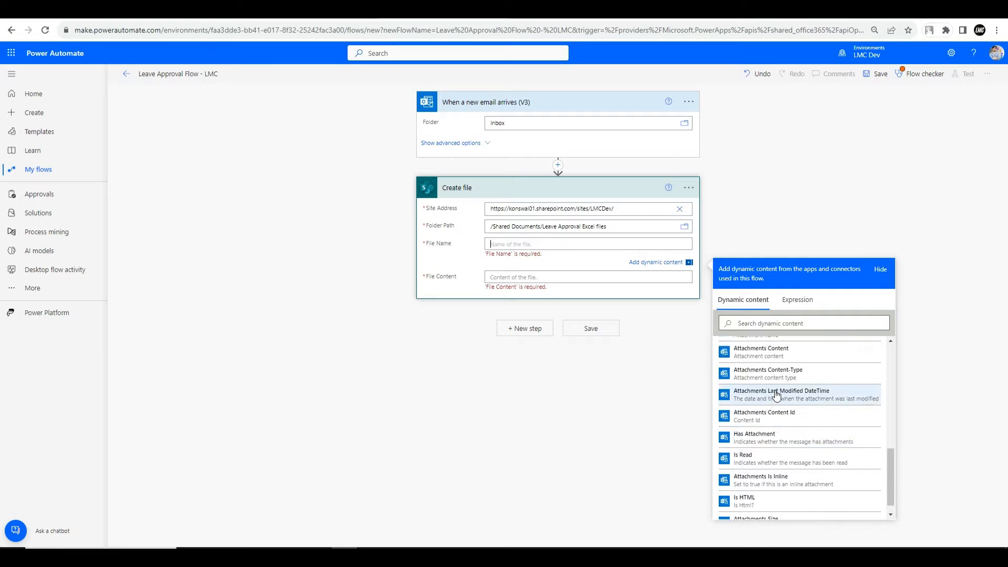
pyautogui.click(773, 374)
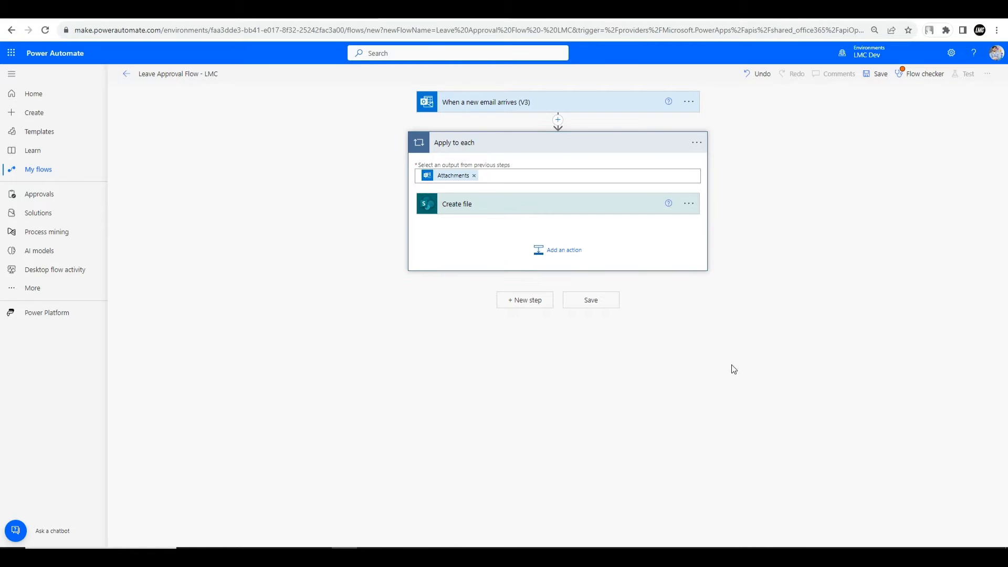
# Set the File Content of the Create file action inside the Apply to each loop to Attachments Content
pyautogui.click(469, 202)
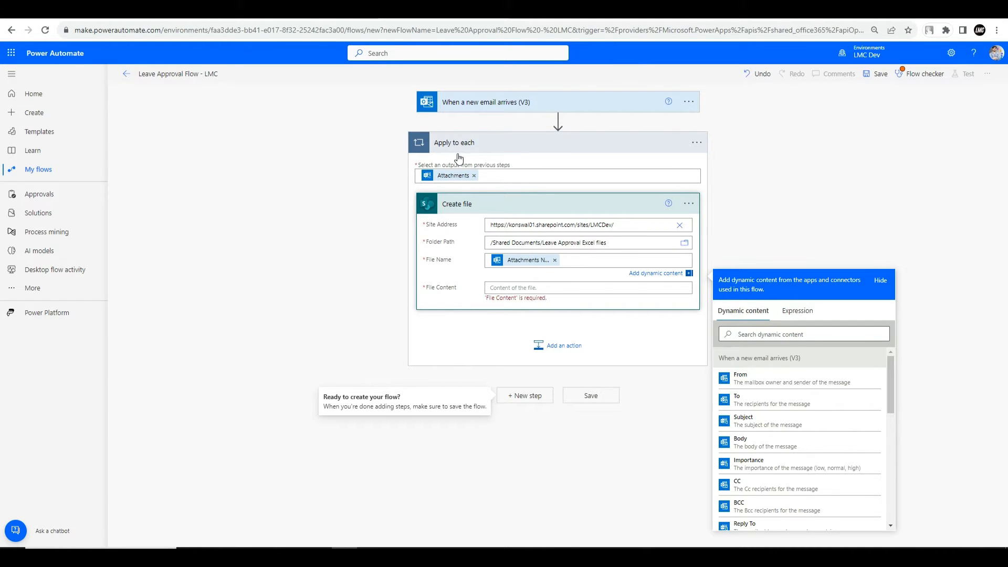
pyautogui.click(513, 287)
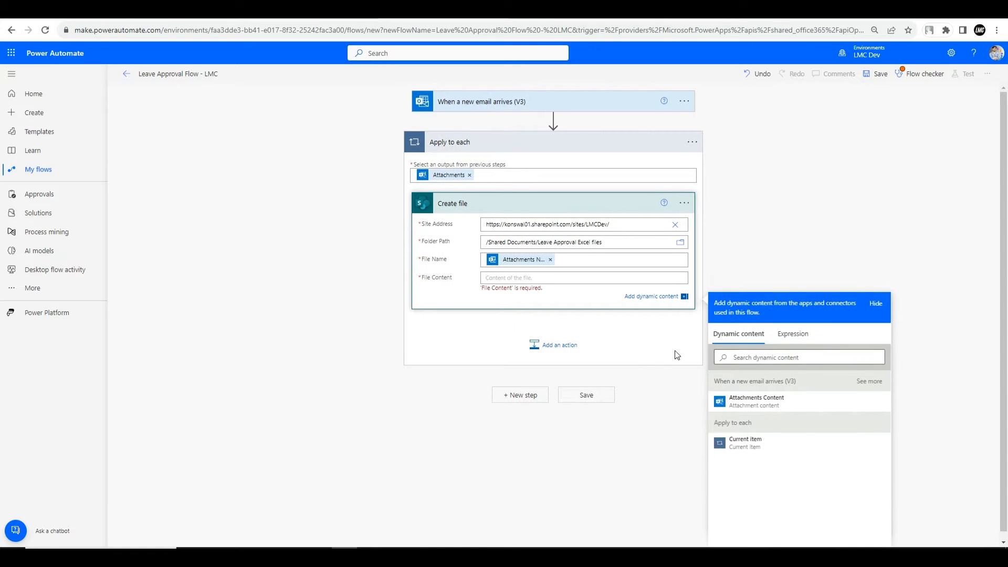
pyautogui.click(753, 400)
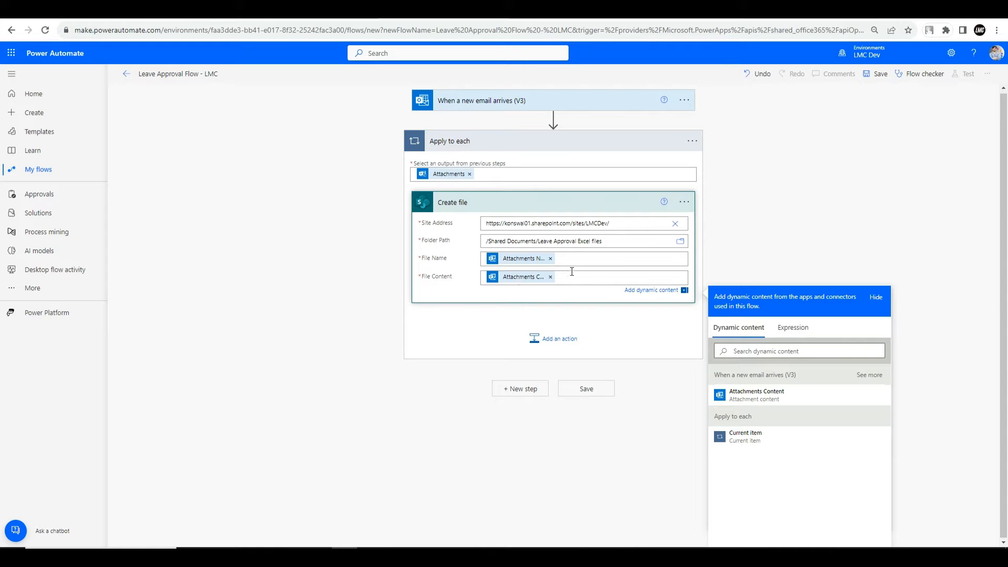
# Start a File Name expression for the Create file action with concat(utcNow(),), leaving the second argument empty
pyautogui.click(563, 257)
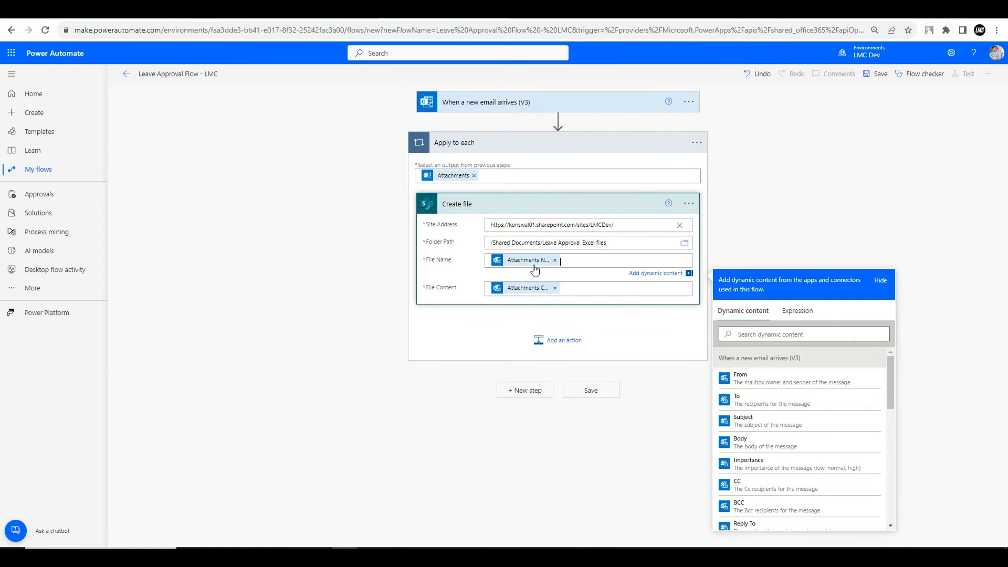
pyautogui.click(796, 313)
pyautogui.write('Convat')
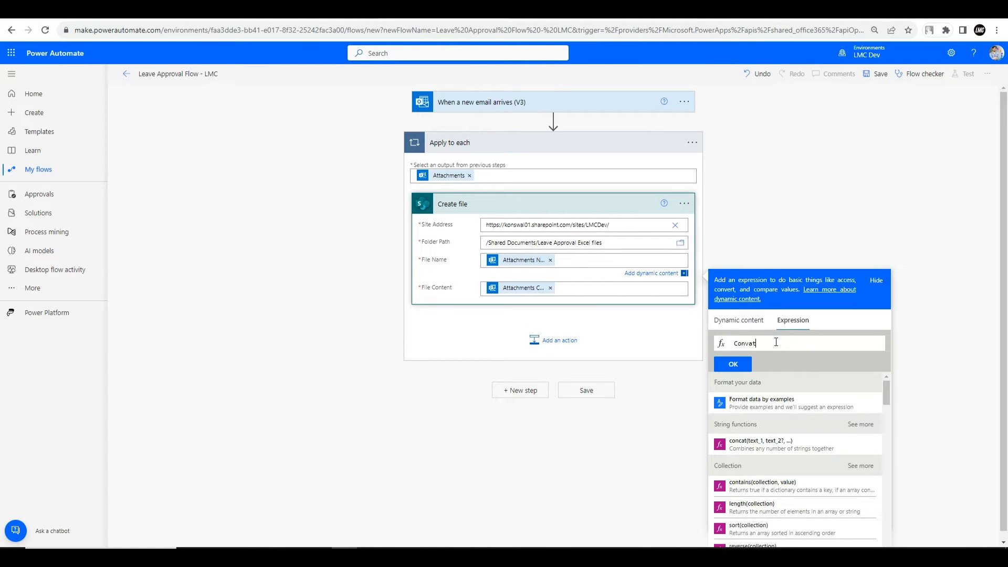
pyautogui.press('BackSpace')
pyautogui.press('BackSpace')
pyautogui.press('BackSpace')
pyautogui.press('BackSpace')
pyautogui.press('BackSpace')
pyautogui.write('concat(')
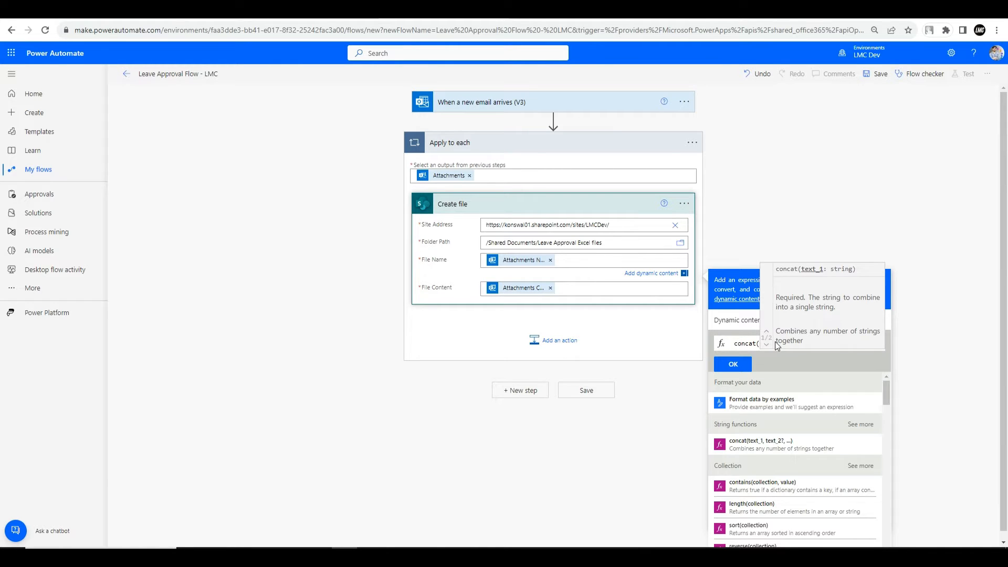
pyautogui.write('UTCN')
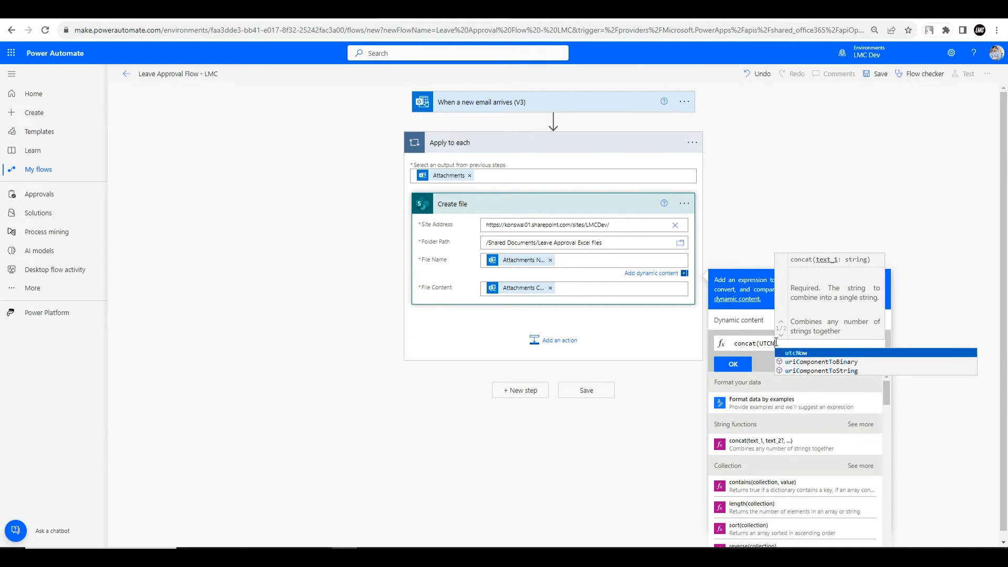
pyautogui.press('Return')
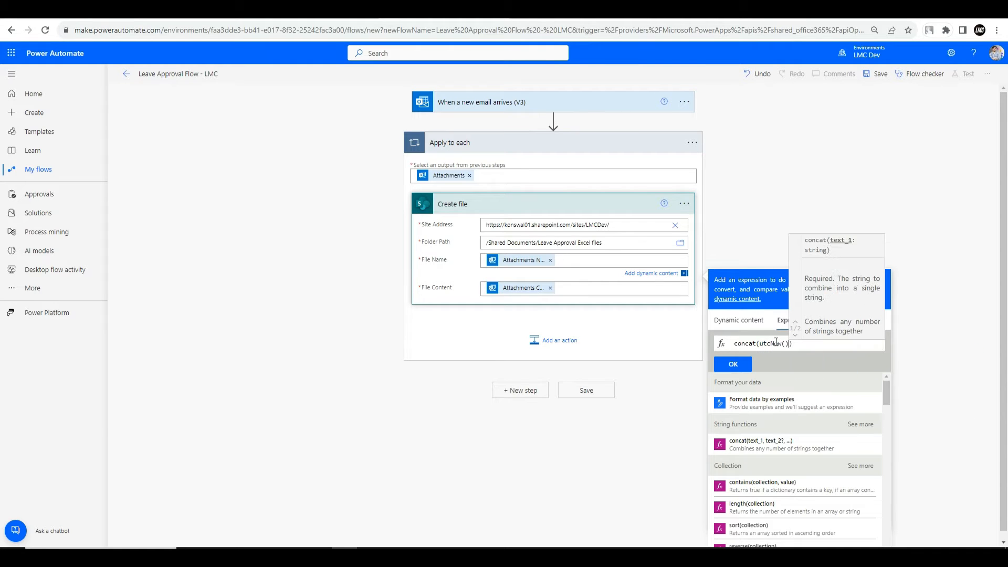
pyautogui.write(',')
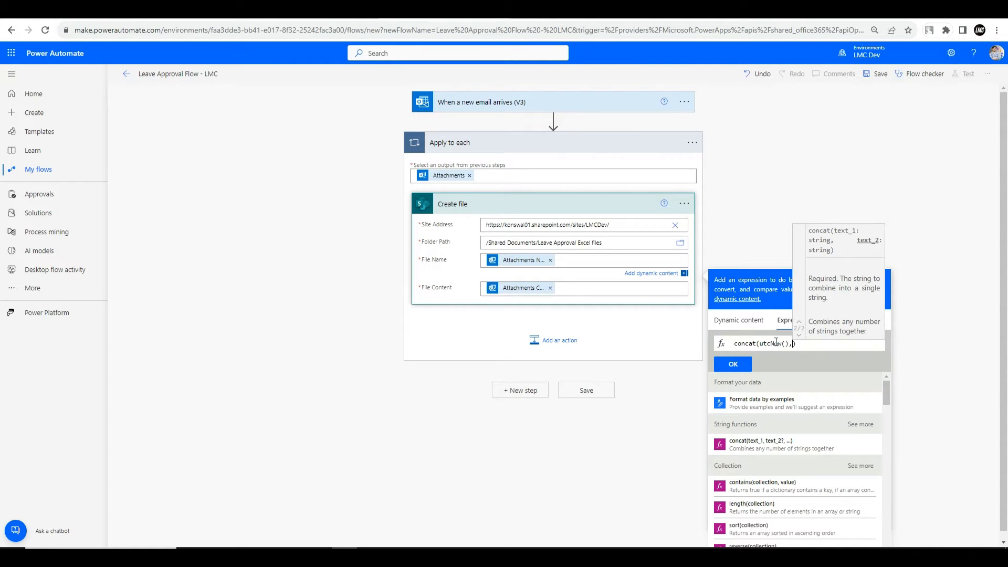
# Remove the Attachments Name token from the Create file action's File Name, keeping its reference for the expression
pyautogui.click(569, 258)
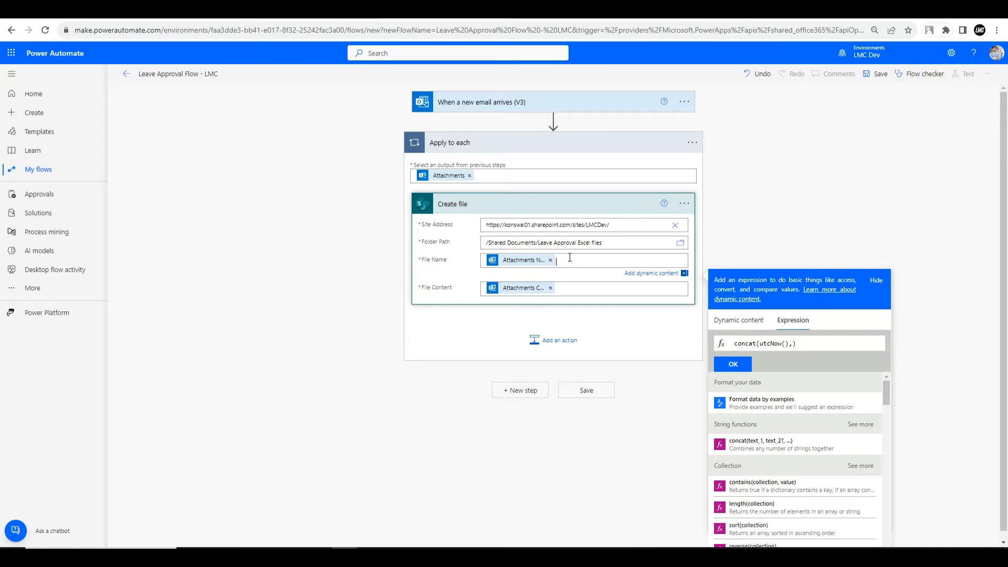
pyautogui.press('BackSpace')
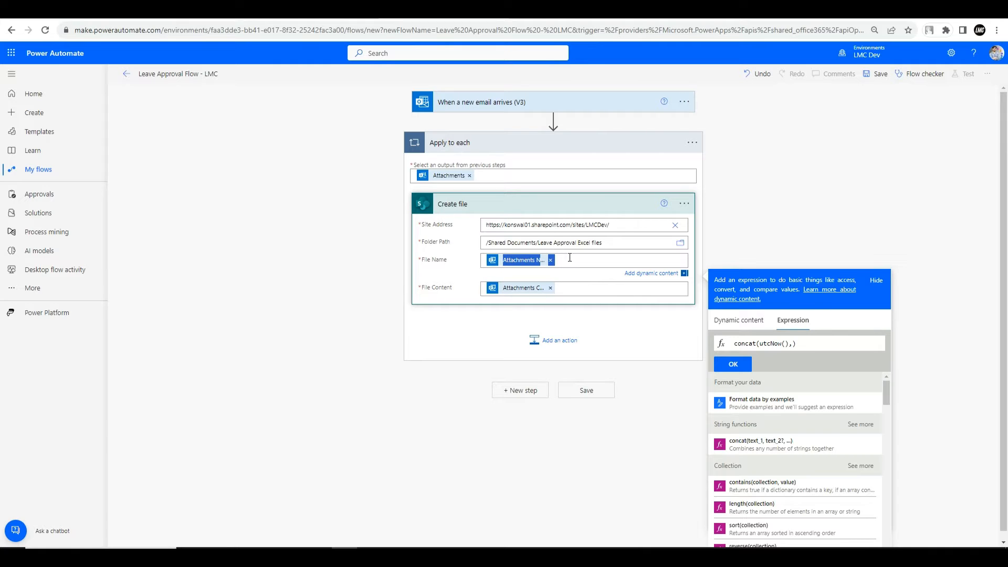
pyautogui.click(570, 257)
pyautogui.press('BackSpace')
pyautogui.press('BackSpace')
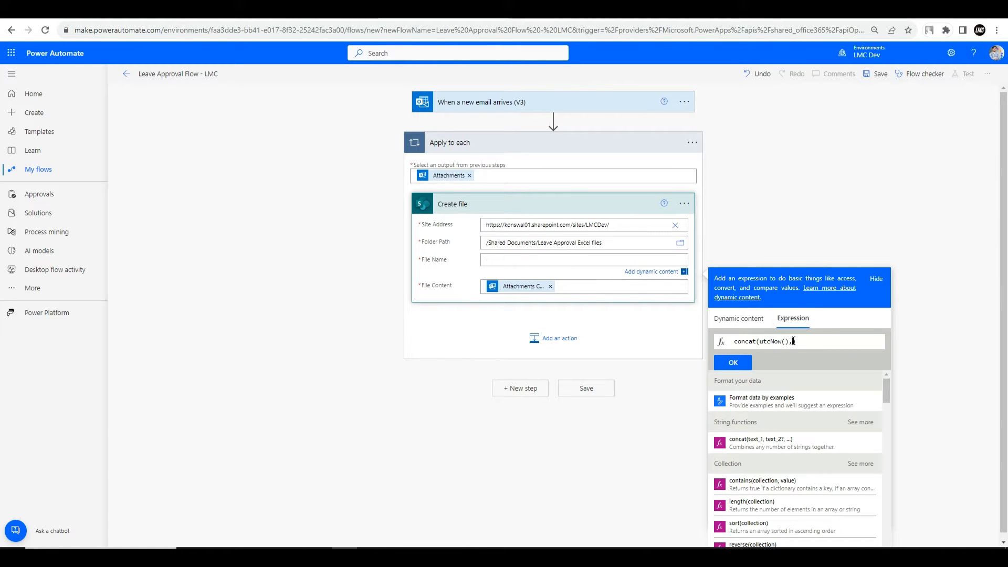
# Insert concat(utcNow(),items('Apply_to_each')?['name']) as the File Name expression and save the flow
pyautogui.write("@{items('Apply_to_each')?['name']})")
pyautogui.press('BackSpace')
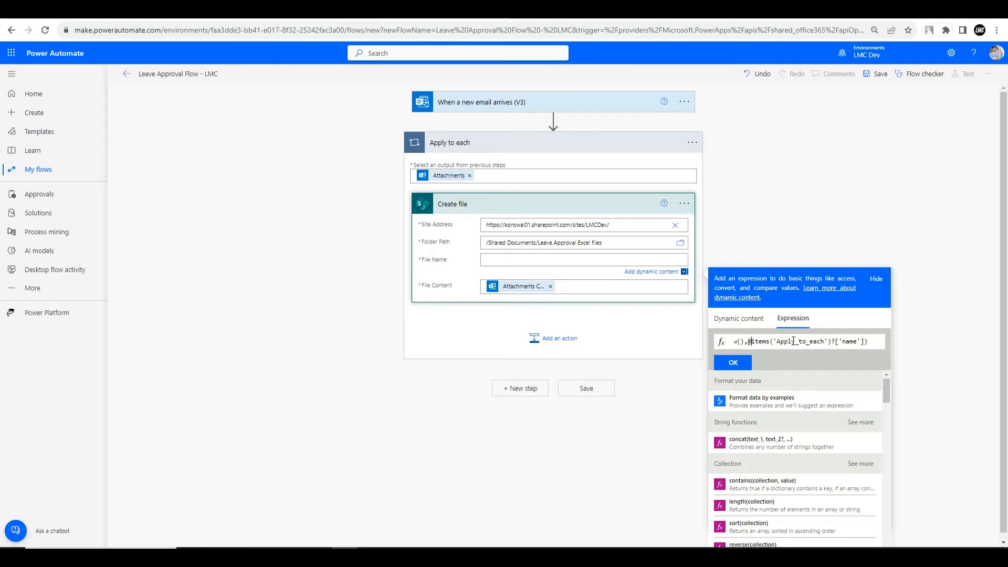
pyautogui.press('BackSpace')
pyautogui.click(745, 362)
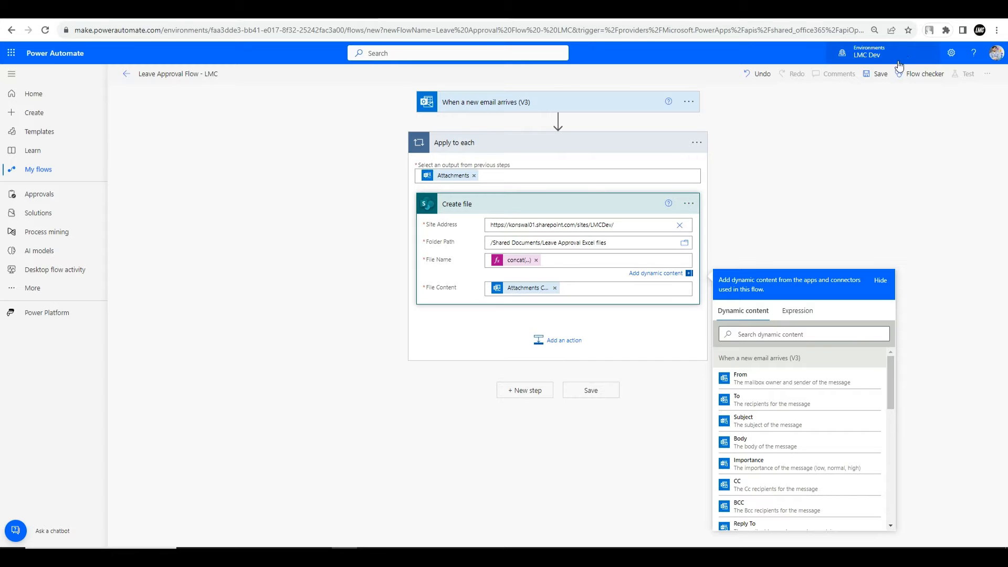
pyautogui.click(876, 74)
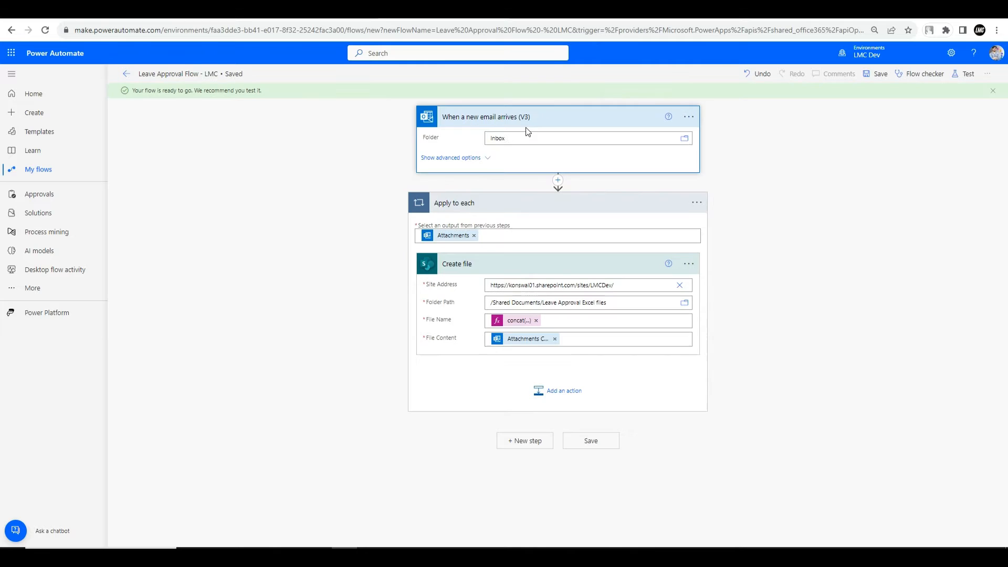
# Examine the email trigger's advanced options and compare its recipient with the signed-in account
pyautogui.click(526, 129)
pyautogui.click(495, 126)
pyautogui.click(479, 159)
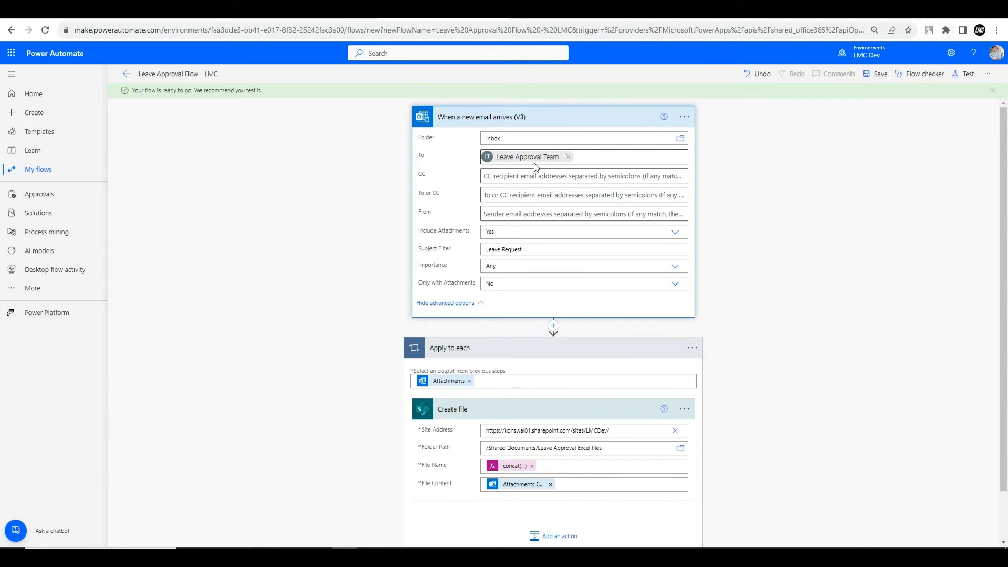
pyautogui.click(995, 53)
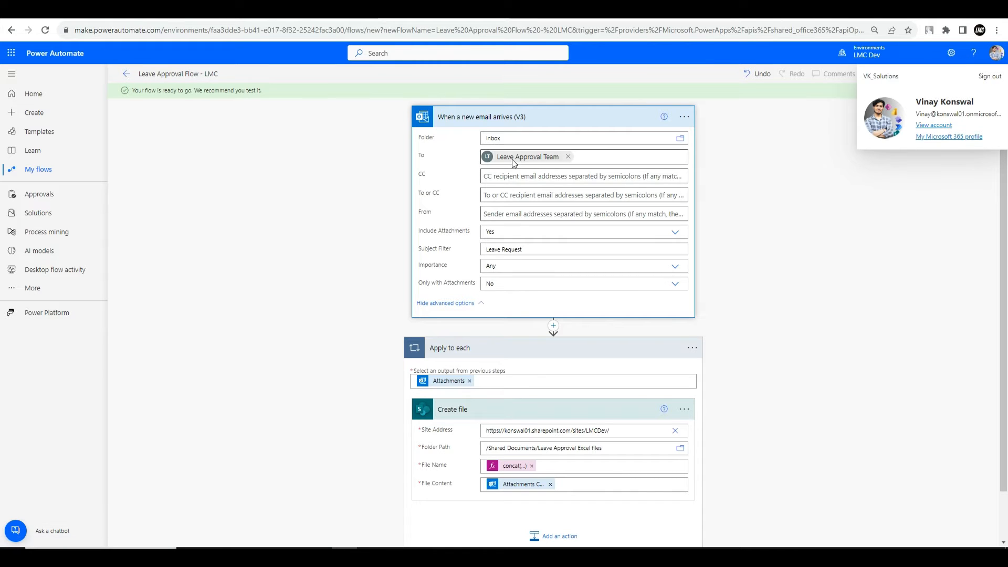
# Leave the flow editor and open the owner settings of Leave Approval Flow - LMC
pyautogui.click(126, 78)
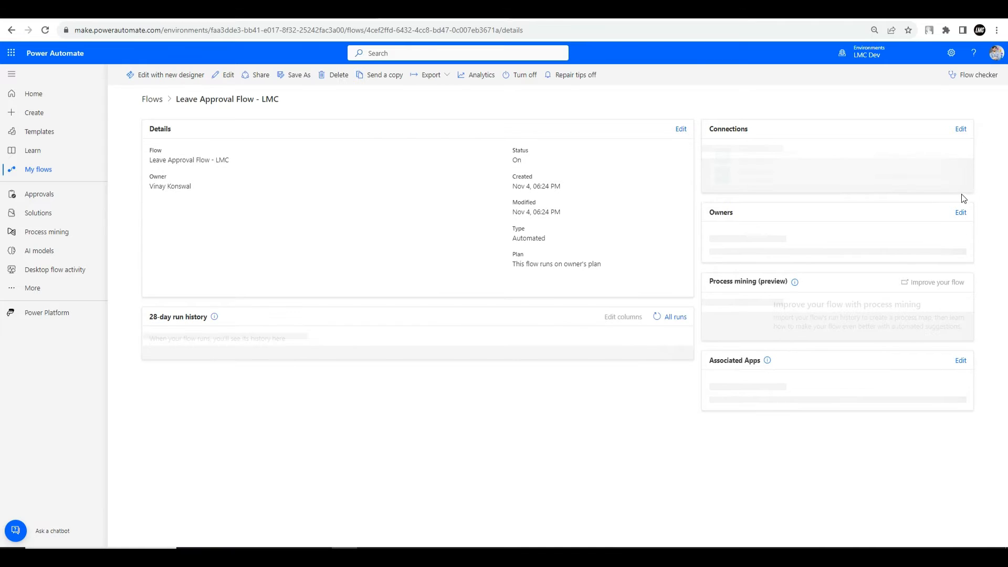
pyautogui.click(959, 144)
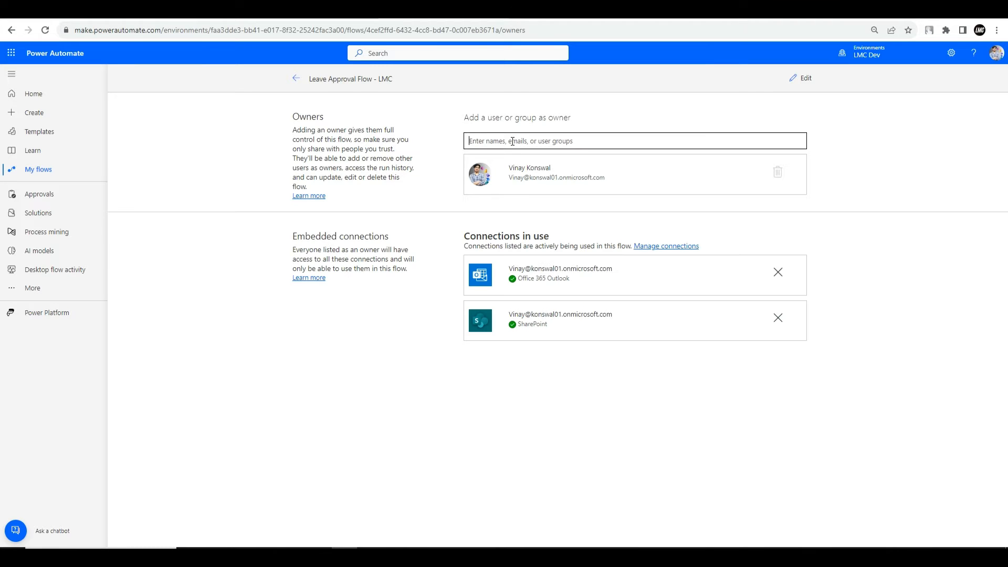
pyautogui.write('leave')
pyautogui.click(519, 162)
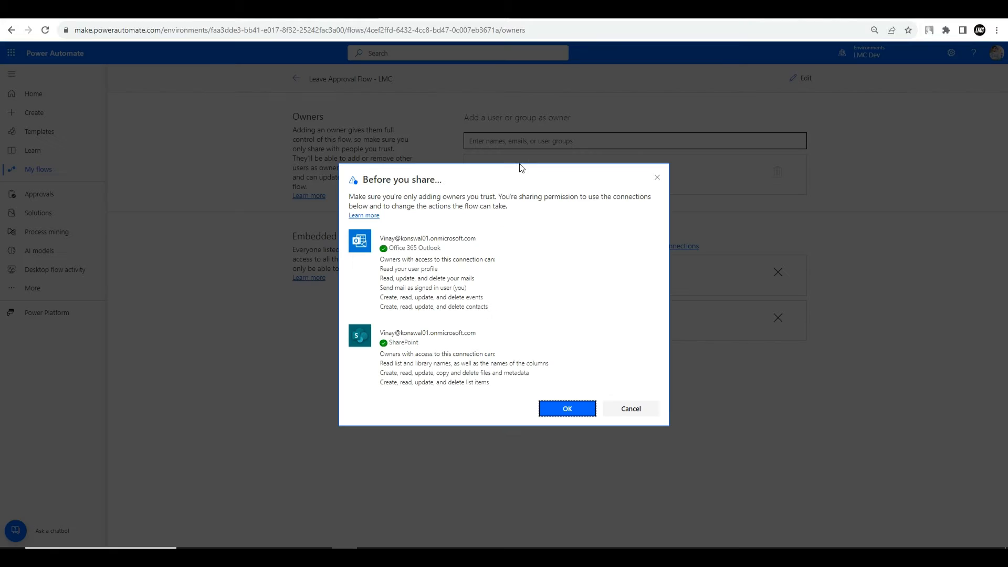
pyautogui.click(628, 410)
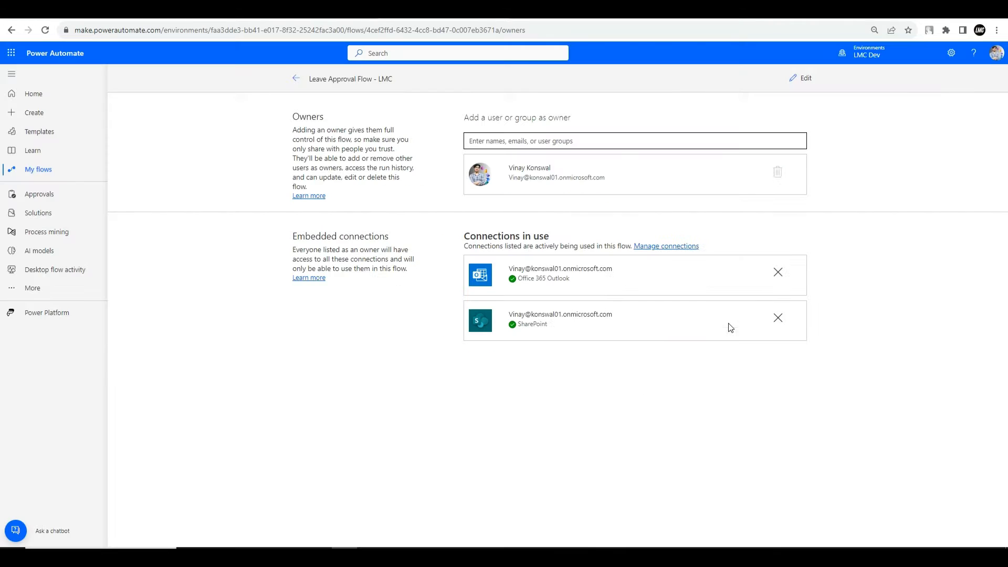
# Remove the Office 365 Outlook and SharePoint connections from the flow's connections in use
pyautogui.click(778, 271)
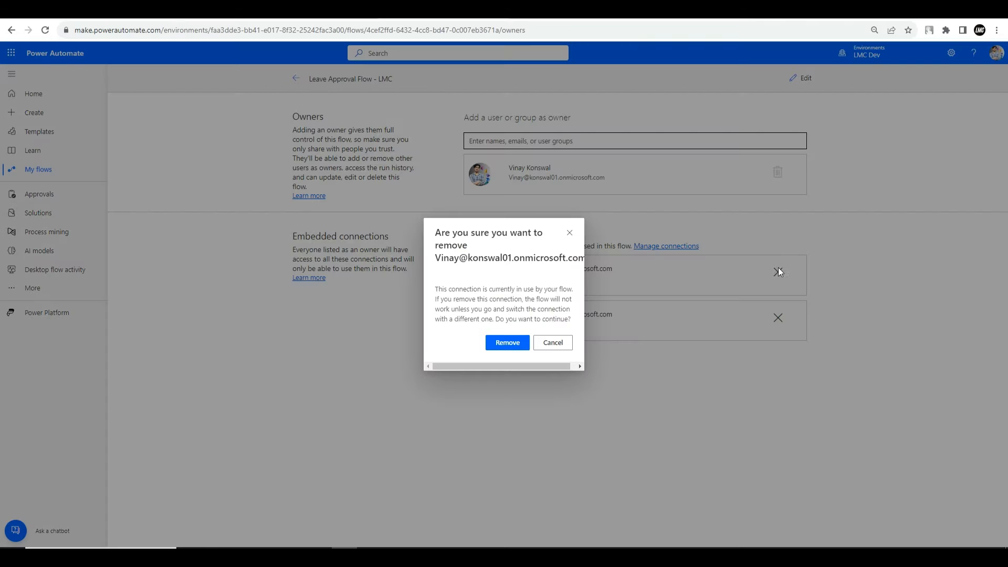
pyautogui.click(524, 339)
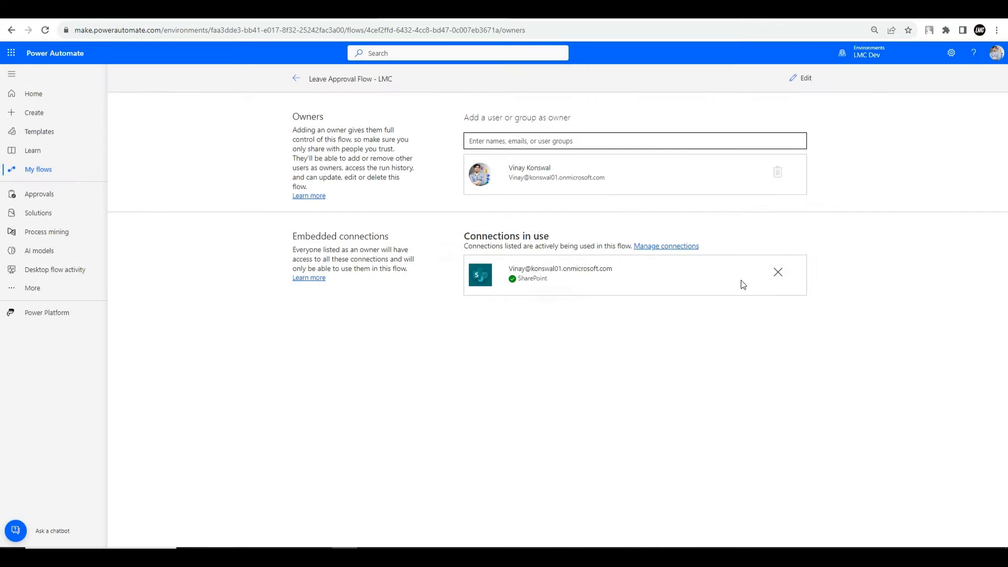
pyautogui.click(777, 273)
pyautogui.click(505, 347)
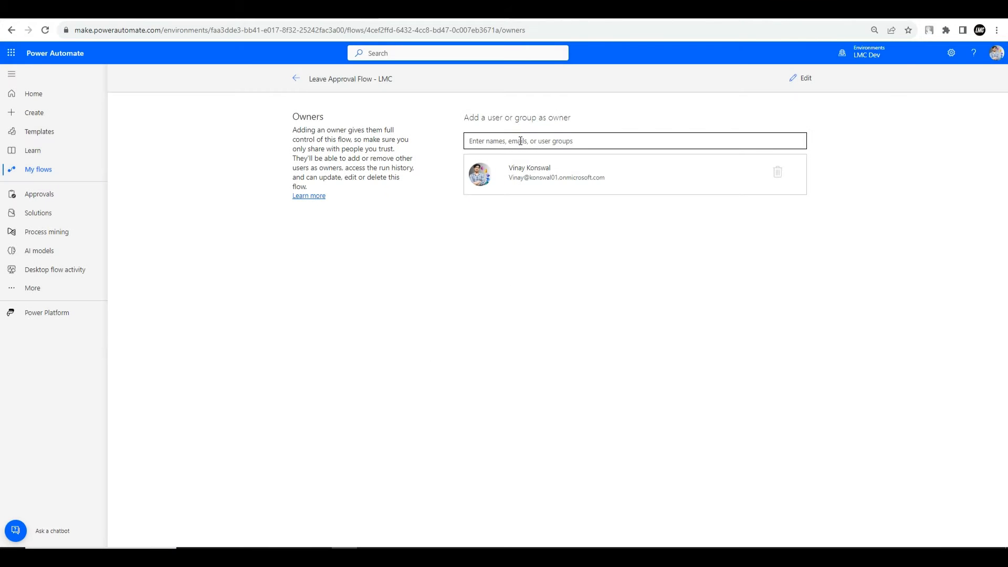
# Add the Leave Approval Team as an owner of the flow and leave the owner settings
pyautogui.write('leave')
pyautogui.moveTo(499, 137); pyautogui.dragTo(440, 144)
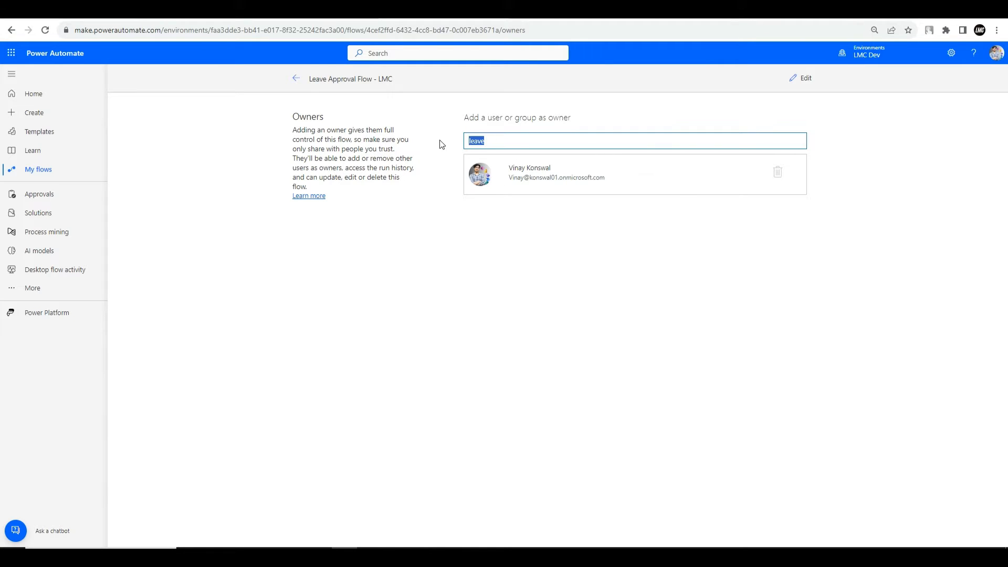
pyautogui.write('lea')
pyautogui.press('BackSpace')
pyautogui.press('BackSpace')
pyautogui.press('BackSpace')
pyautogui.press('BackSpace')
pyautogui.press('BackSpace')
pyautogui.press('BackSpace')
pyautogui.press('BackSpace')
pyautogui.press('BackSpace')
pyautogui.press('BackSpace')
pyautogui.press('BackSpace')
pyautogui.press('BackSpace')
pyautogui.press('BackSpace')
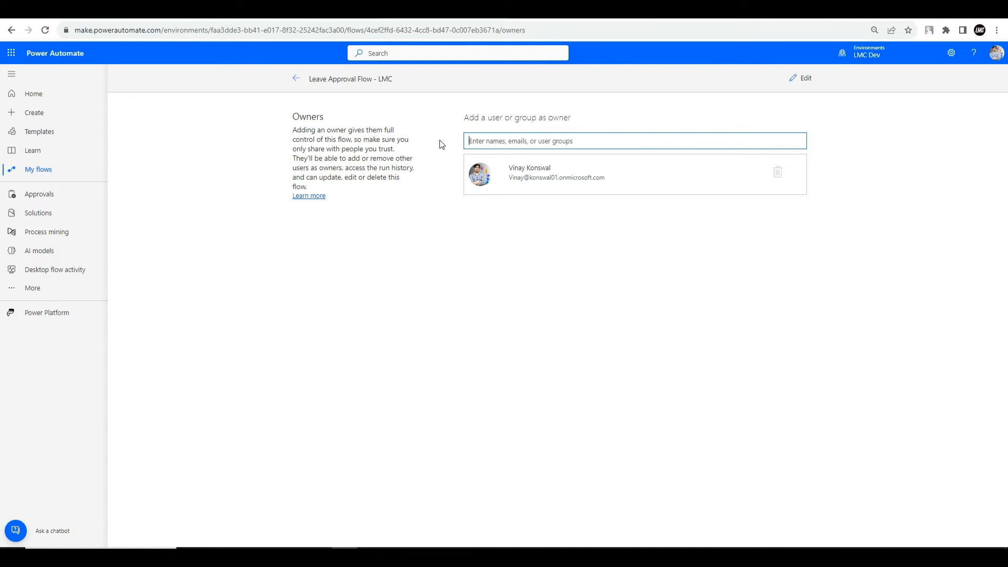
pyautogui.write('le')
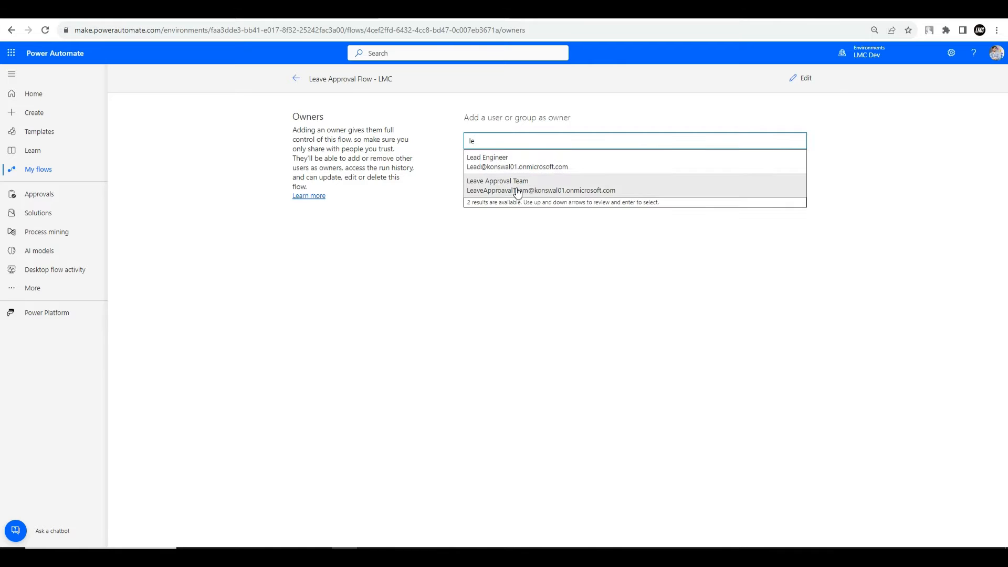
pyautogui.click(516, 194)
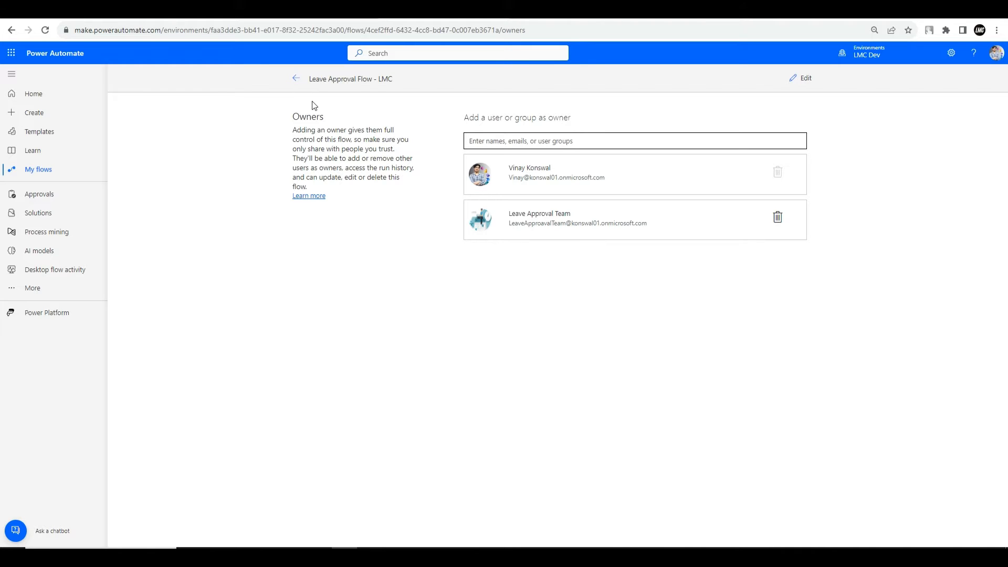
pyautogui.click(296, 78)
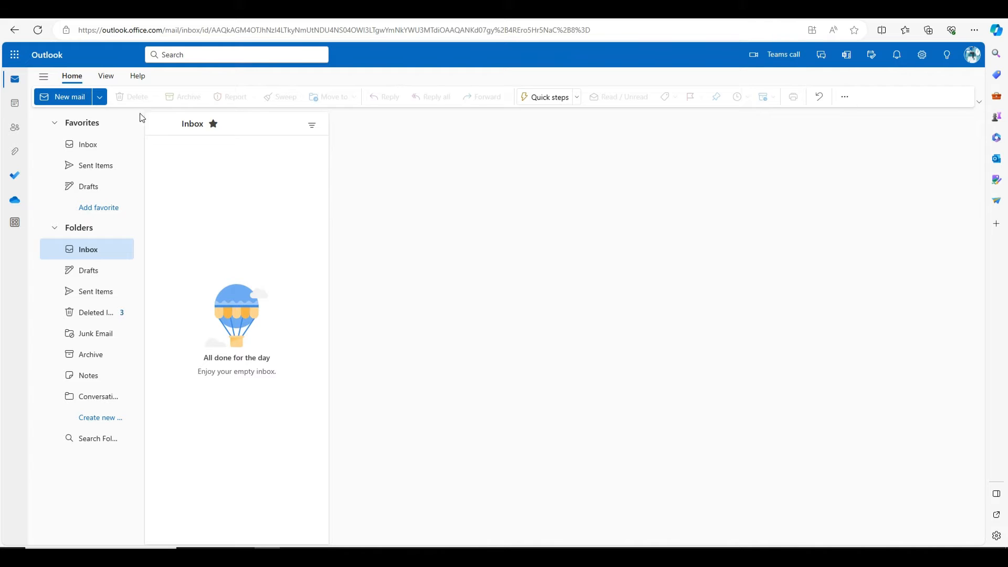
# Check which account is signed in to the Leave Approval Team's Outlook mailbox and refresh its inbox
pyautogui.click(83, 256)
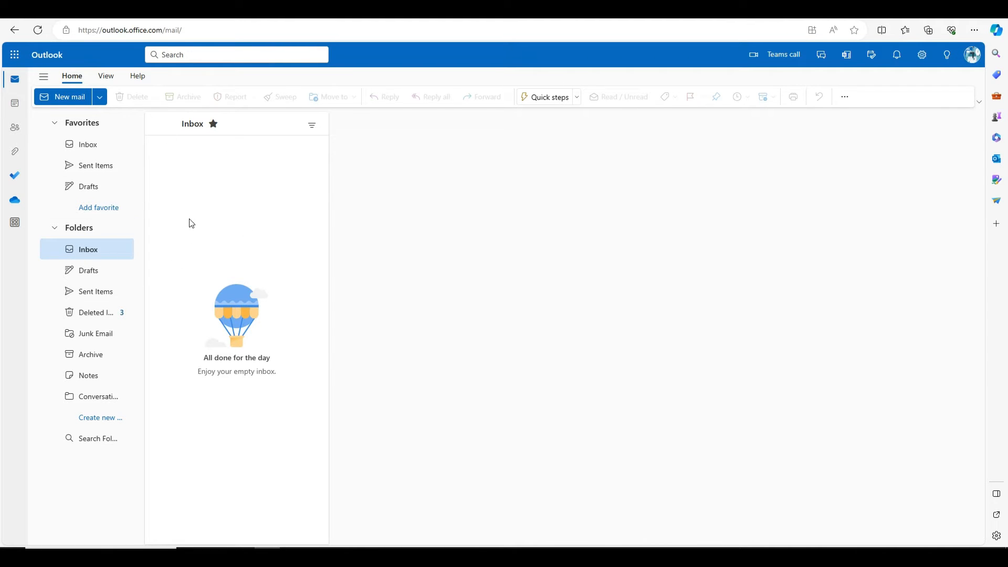
pyautogui.click(972, 58)
pyautogui.click(974, 61)
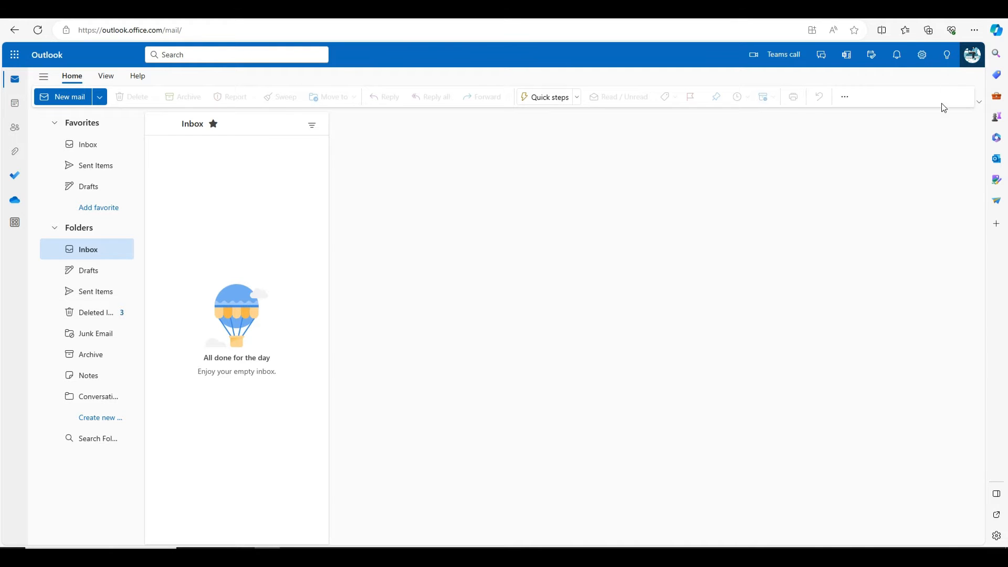
pyautogui.click(972, 56)
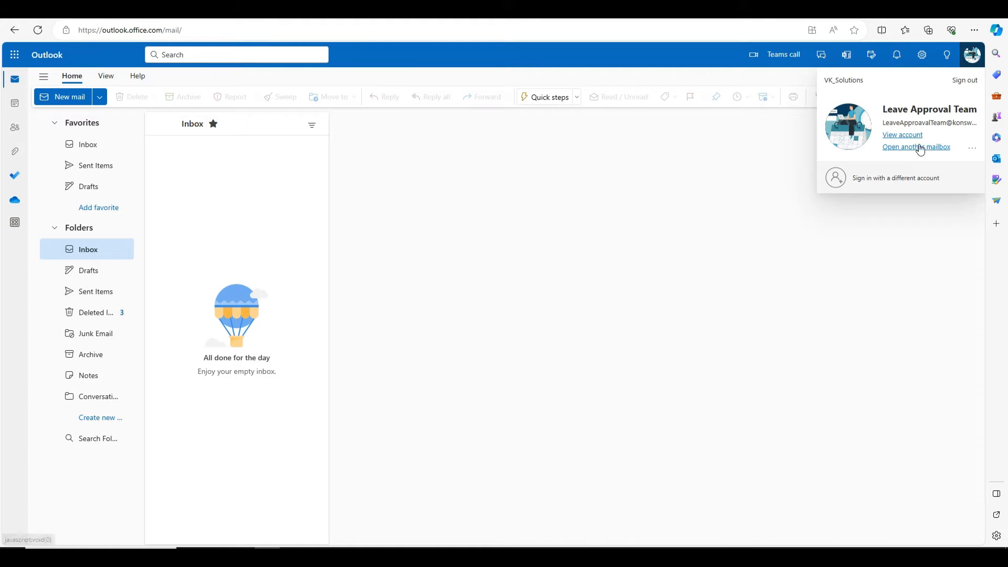
pyautogui.click(601, 281)
pyautogui.click(40, 31)
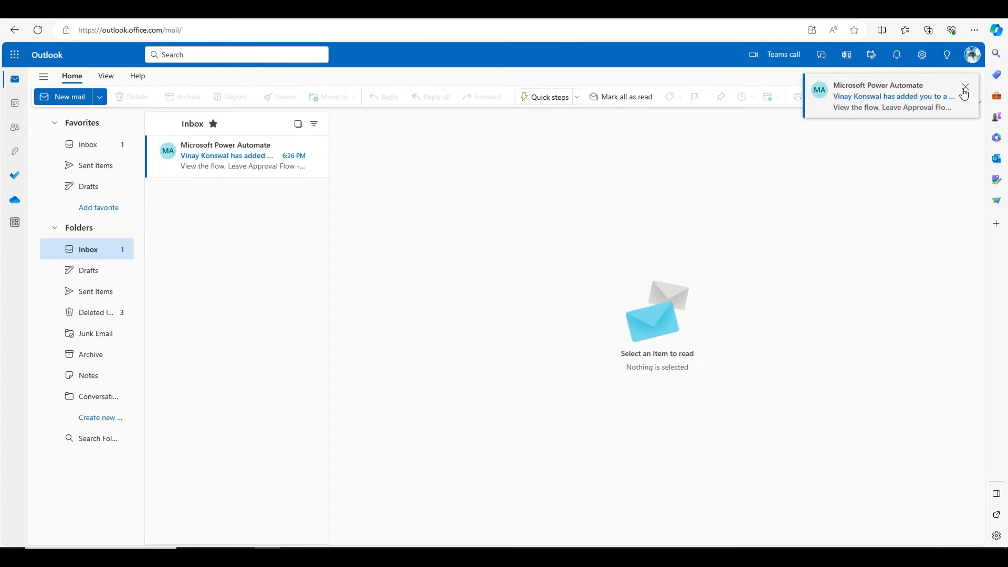
# Open the flow from the Power Automate co-owner notification email, and check the mailbox's signed-in account before returning to the flow's details
pyautogui.click(210, 167)
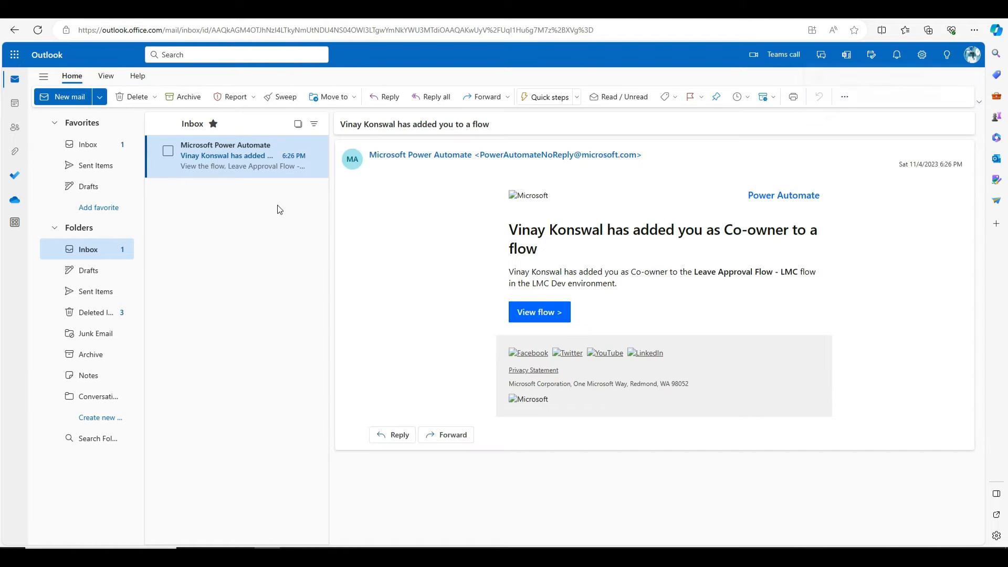
pyautogui.click(535, 352)
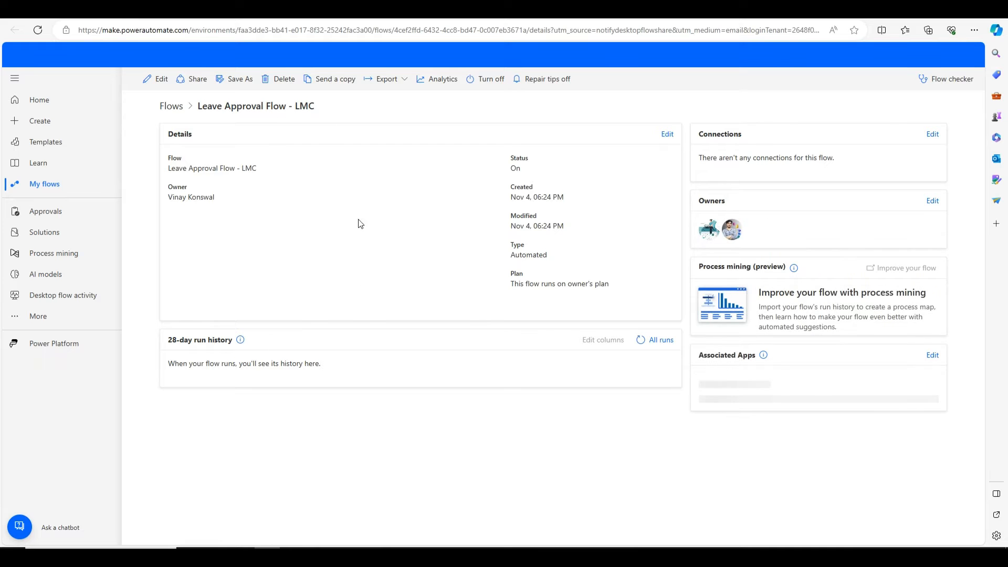
pyautogui.click(128, 19)
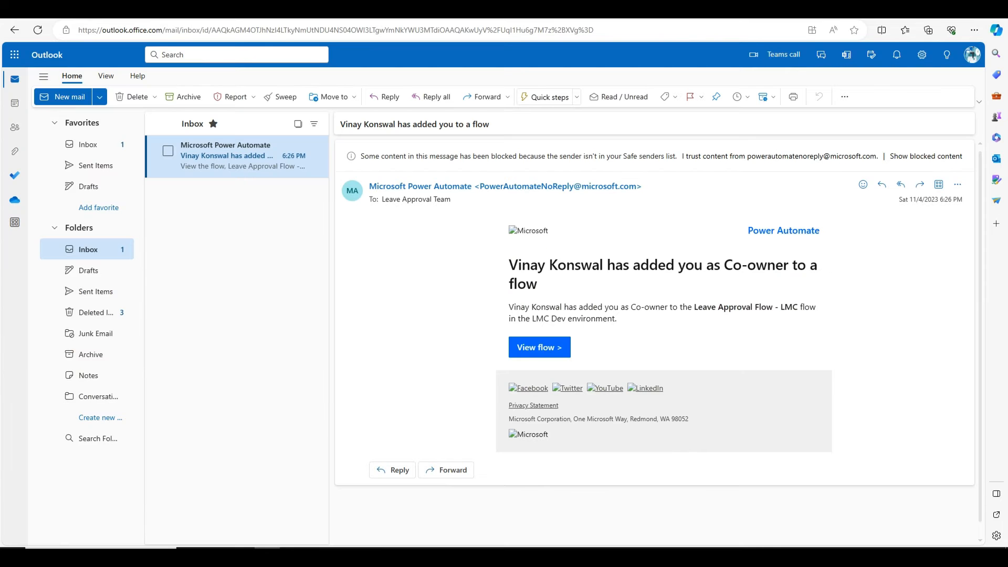
pyautogui.click(972, 54)
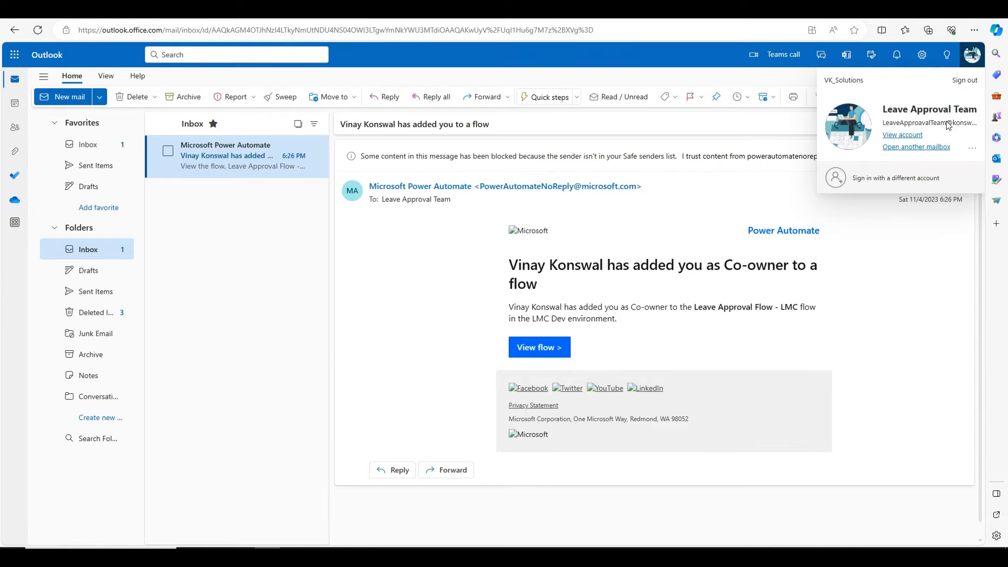
pyautogui.click(268, 13)
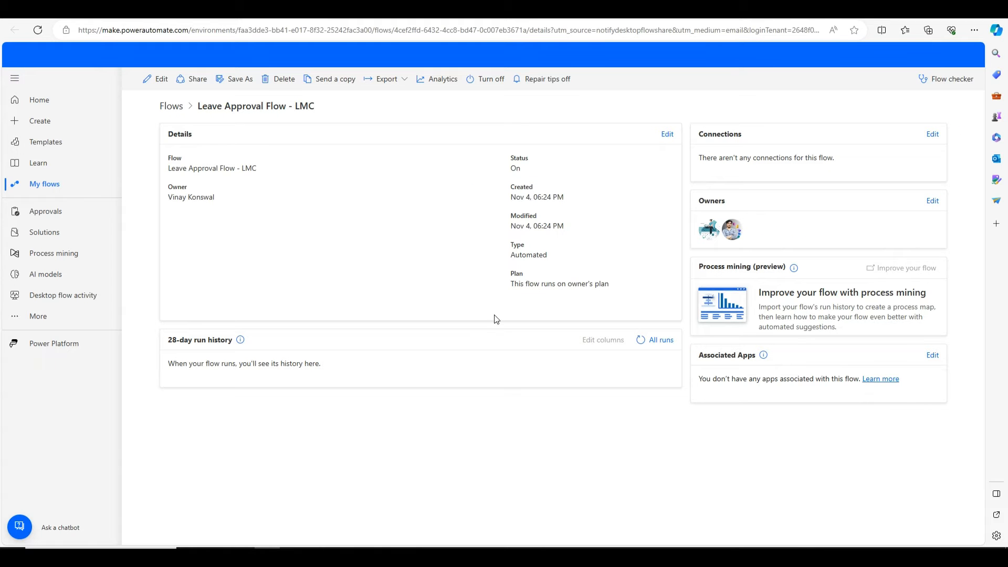
# Open Leave Approval Flow - LMC for editing and switch to the classic designer
pyautogui.click(162, 79)
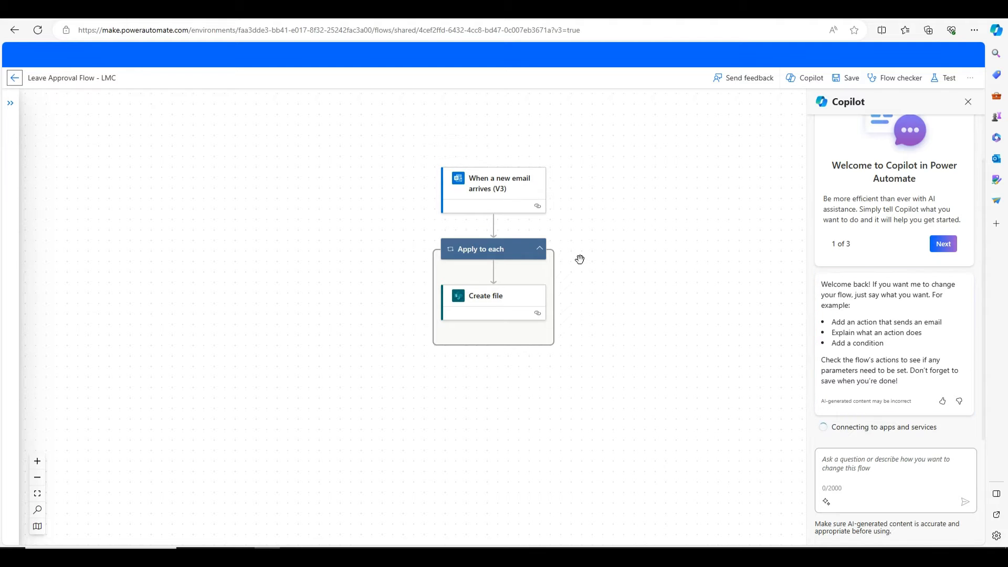
pyautogui.click(970, 77)
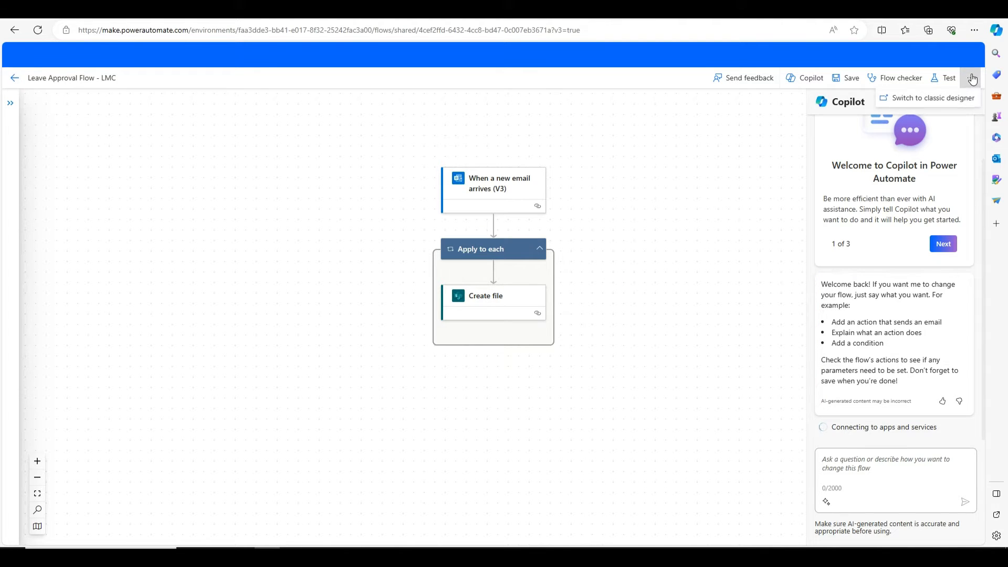
pyautogui.click(955, 98)
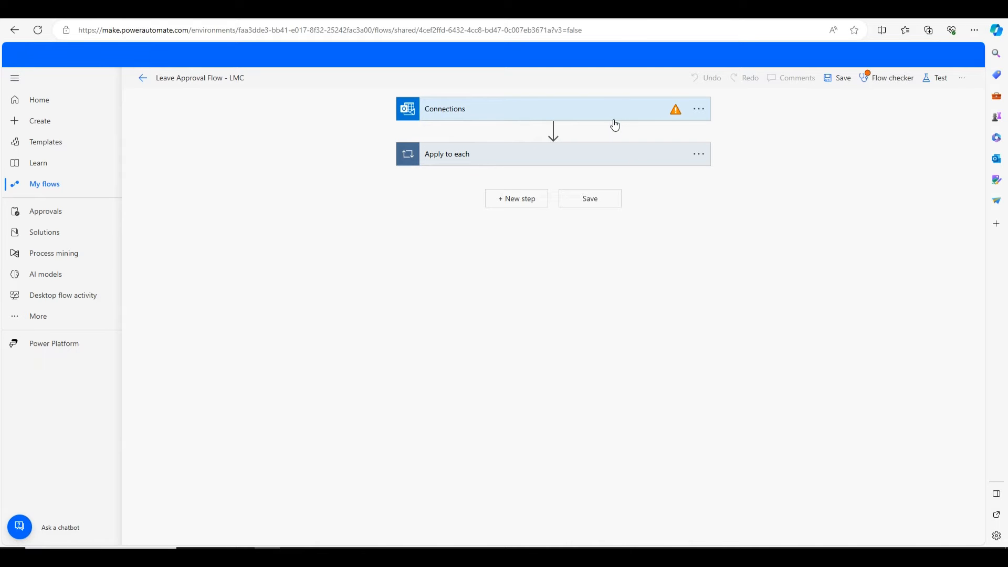
# Assign the Leave Approval Team account's connections to the email trigger and to the SharePoint action inside Apply to each, and save the flow
pyautogui.click(614, 121)
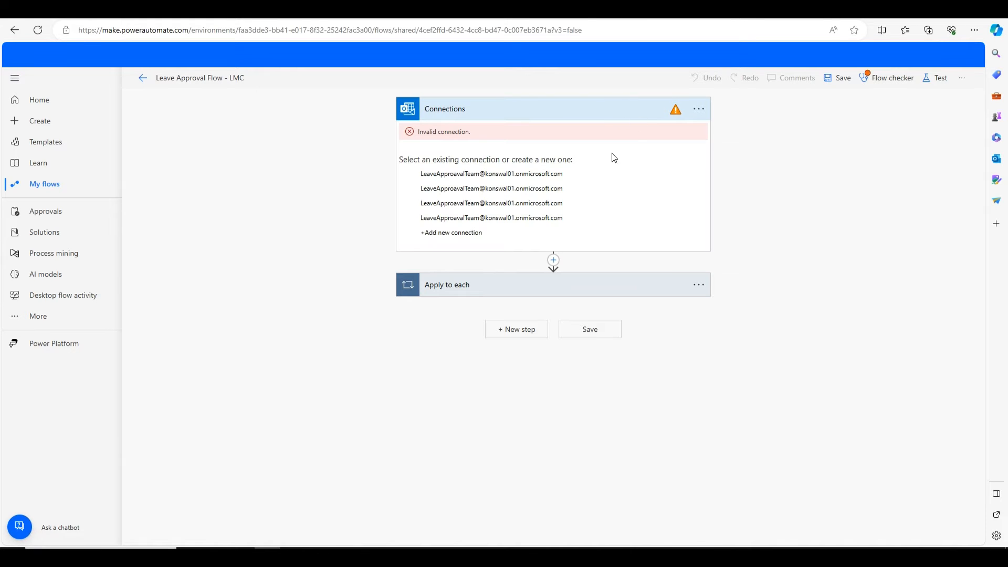
pyautogui.click(483, 174)
pyautogui.click(500, 213)
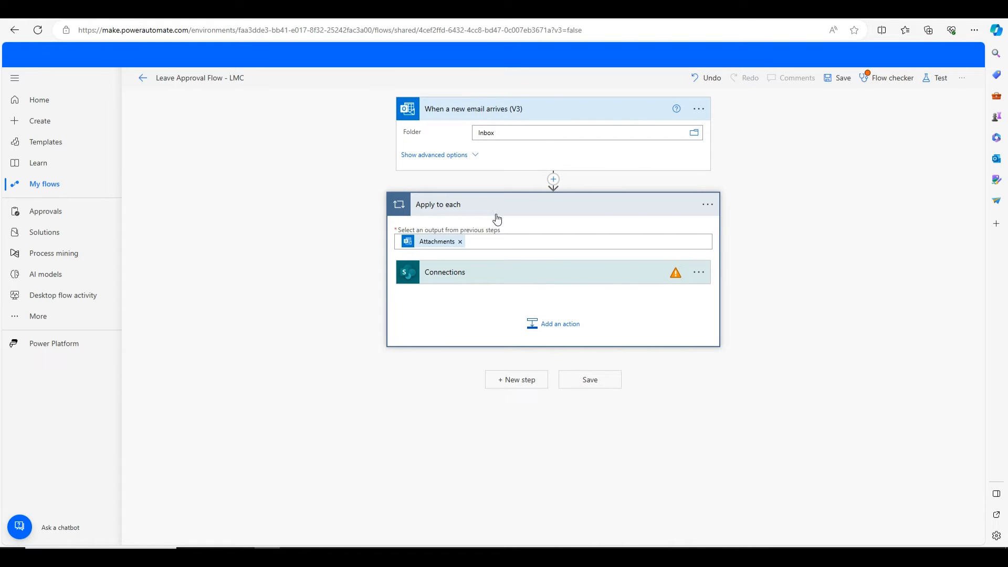
pyautogui.click(522, 275)
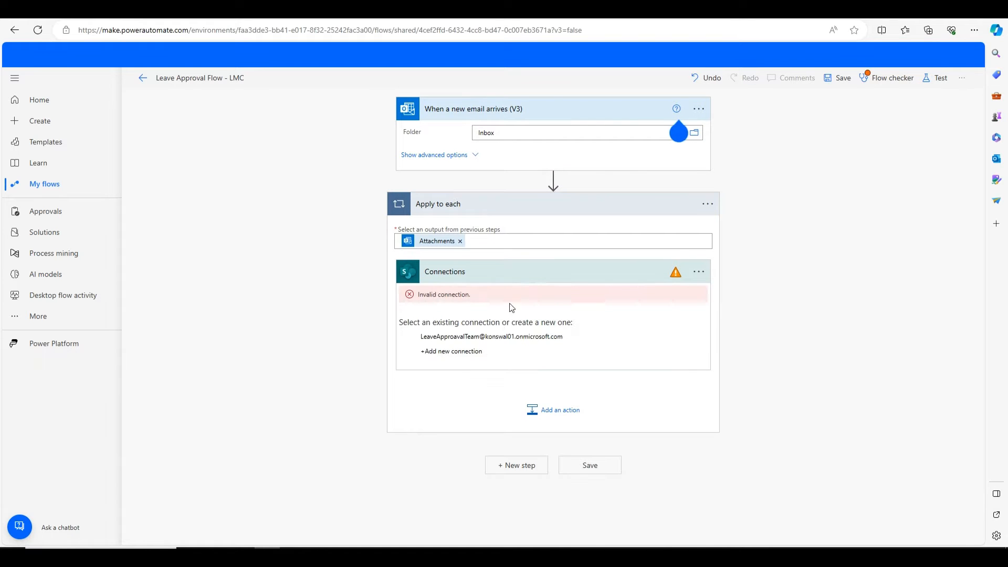
pyautogui.click(497, 341)
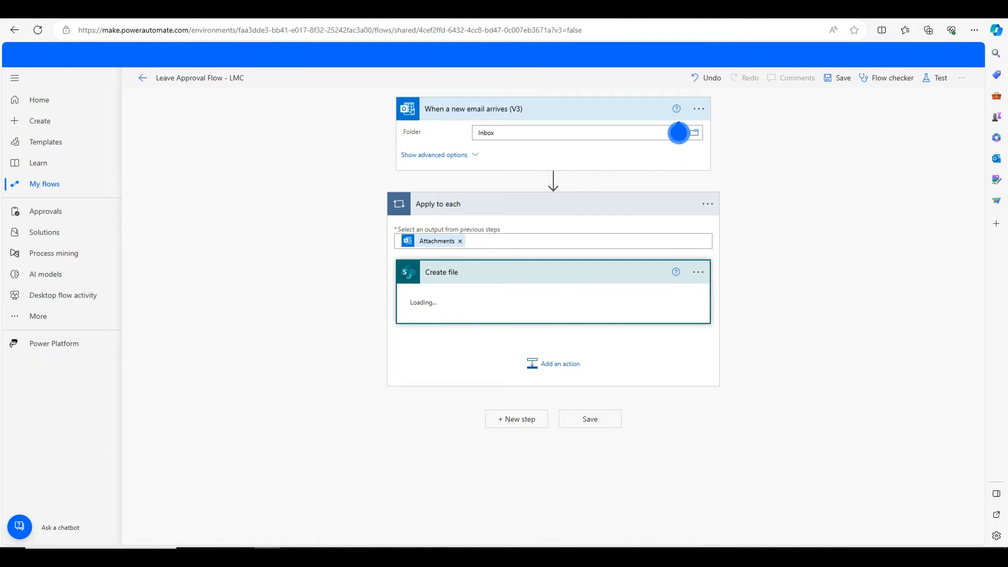
pyautogui.click(837, 79)
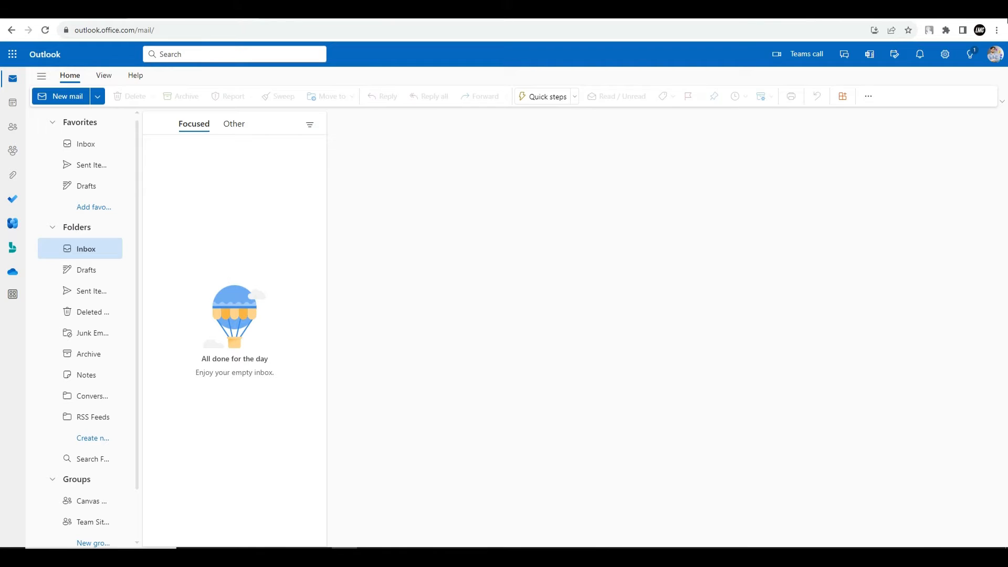
# In the requesting employee's Outlook mailbox, check the signed-in account and start a new email addressed to Leave Approval Team
pyautogui.click(995, 54)
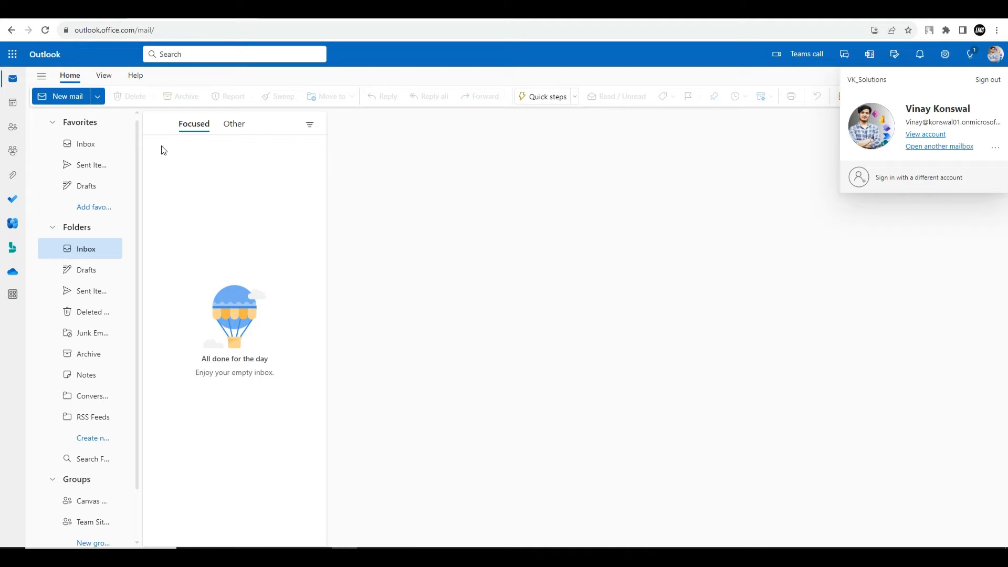
pyautogui.click(68, 97)
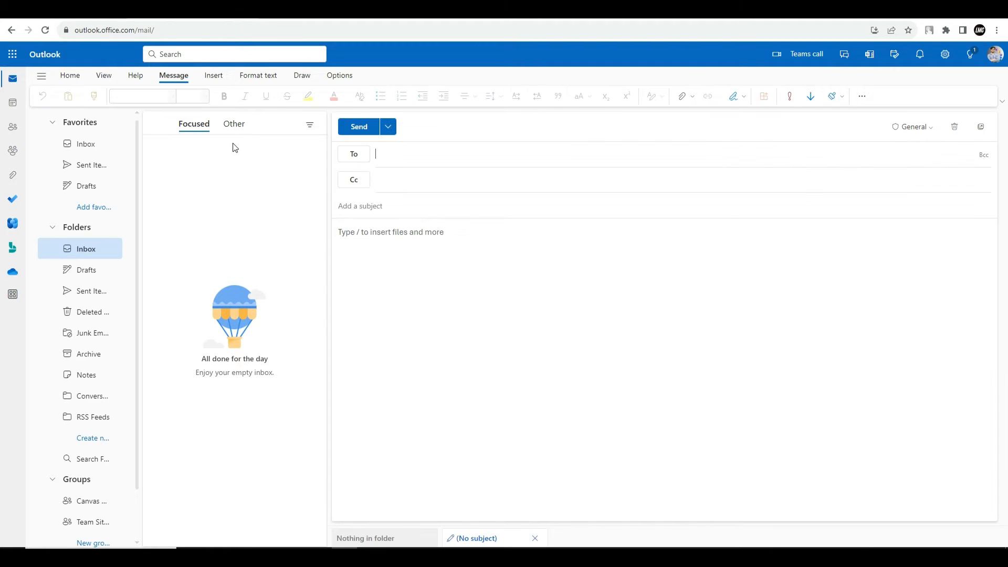
pyautogui.click(408, 155)
pyautogui.write('leave')
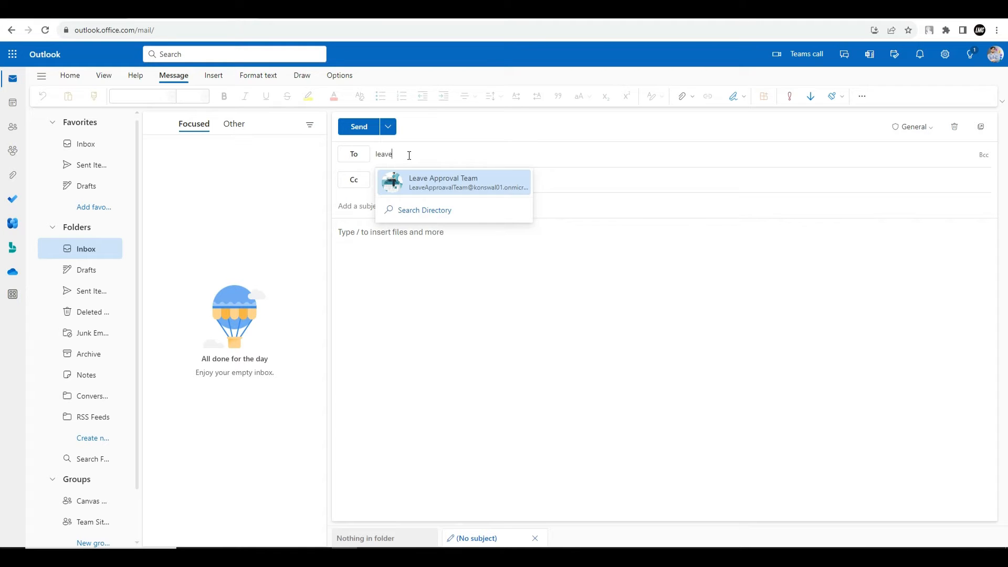
pyautogui.click(429, 187)
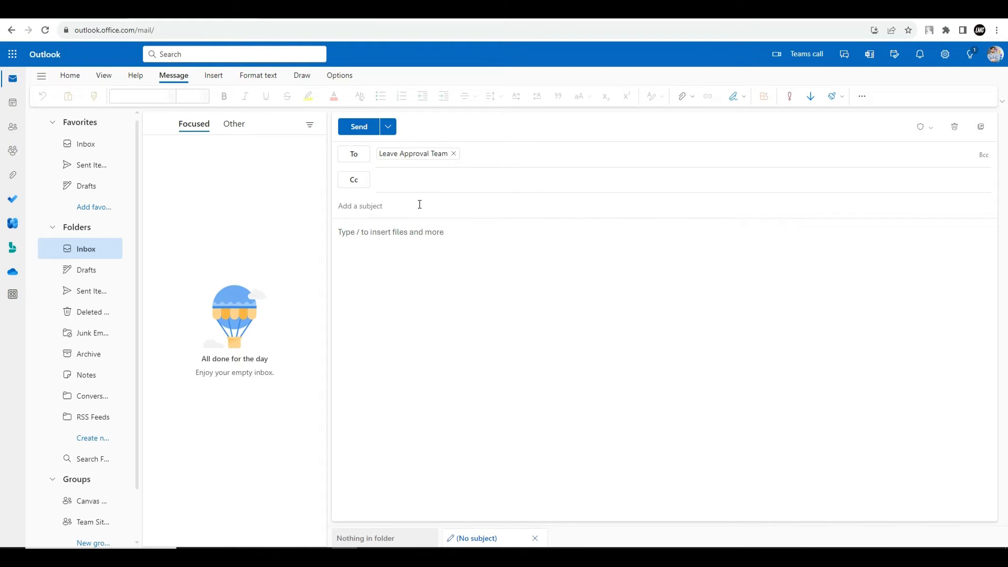
# Set the email's subject to "Leave Request of" followed by the employee's first name, with a capital L
pyautogui.click(420, 204)
pyautogui.write('leave Re')
pyautogui.write('quest of Vinay')
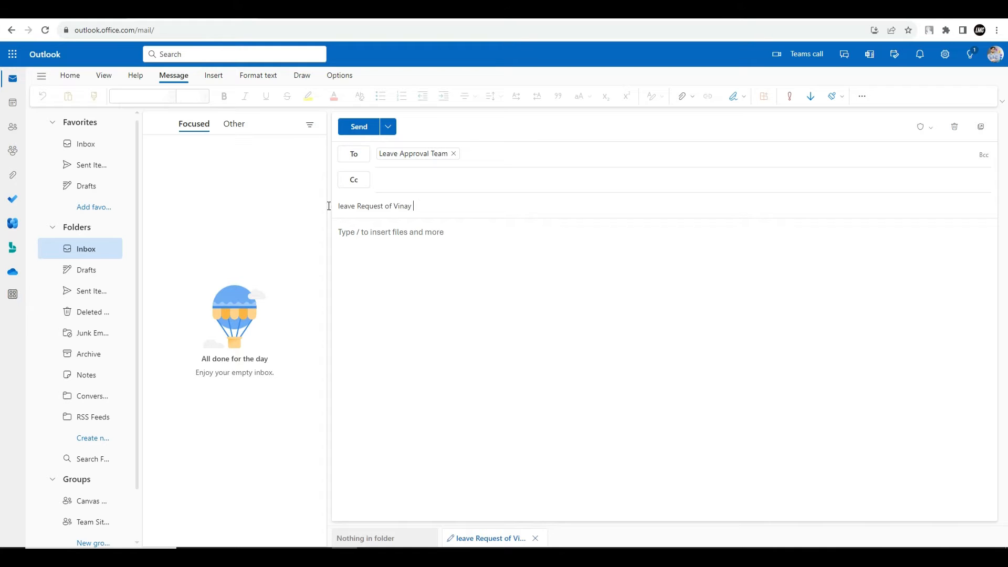
pyautogui.moveTo(382, 205); pyautogui.dragTo(337, 204)
pyautogui.write('Leave Request')
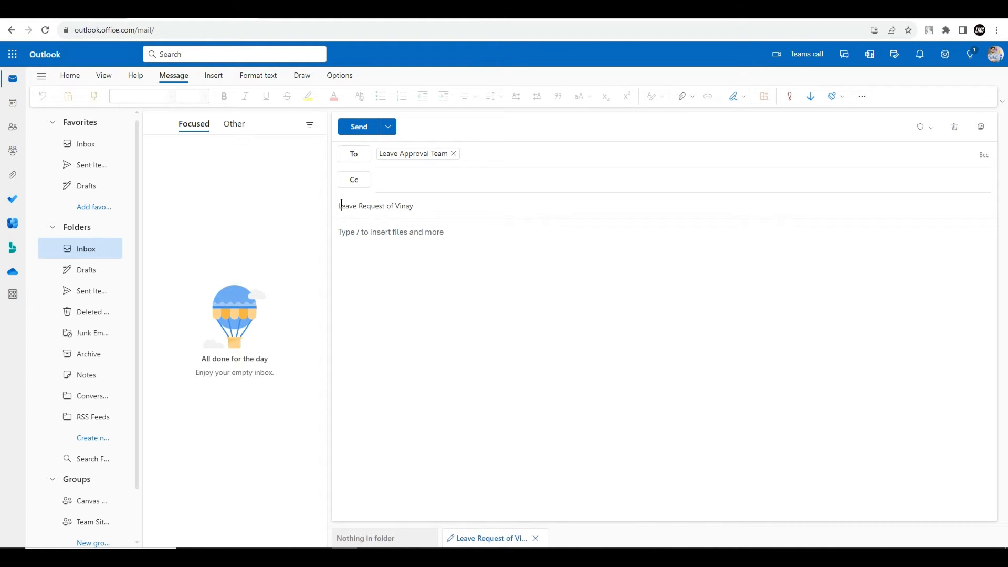
# Attach the suggested LeaveApprovalForm Excel workbook from the Leave Request form email and send the message
pyautogui.click(402, 239)
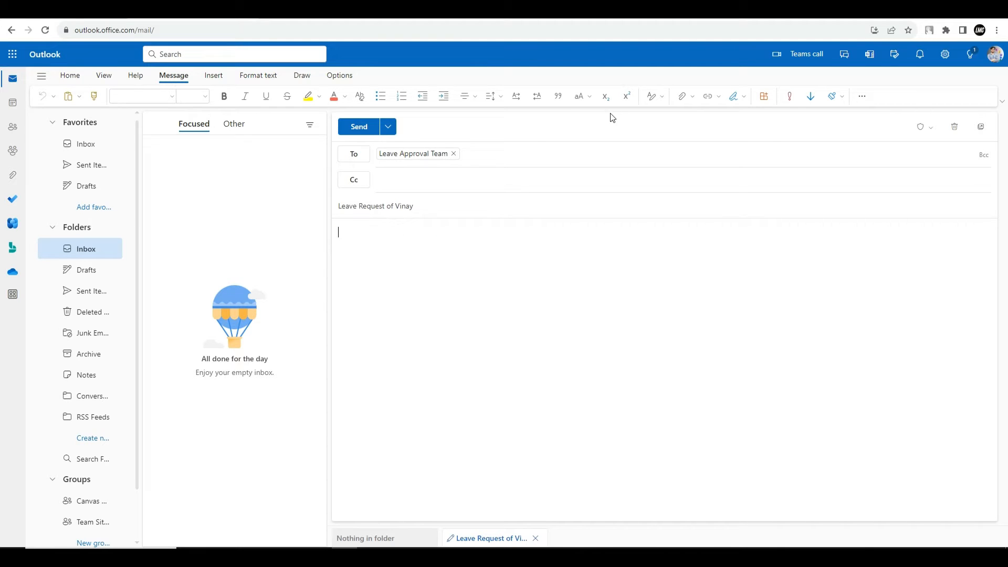
pyautogui.click(683, 96)
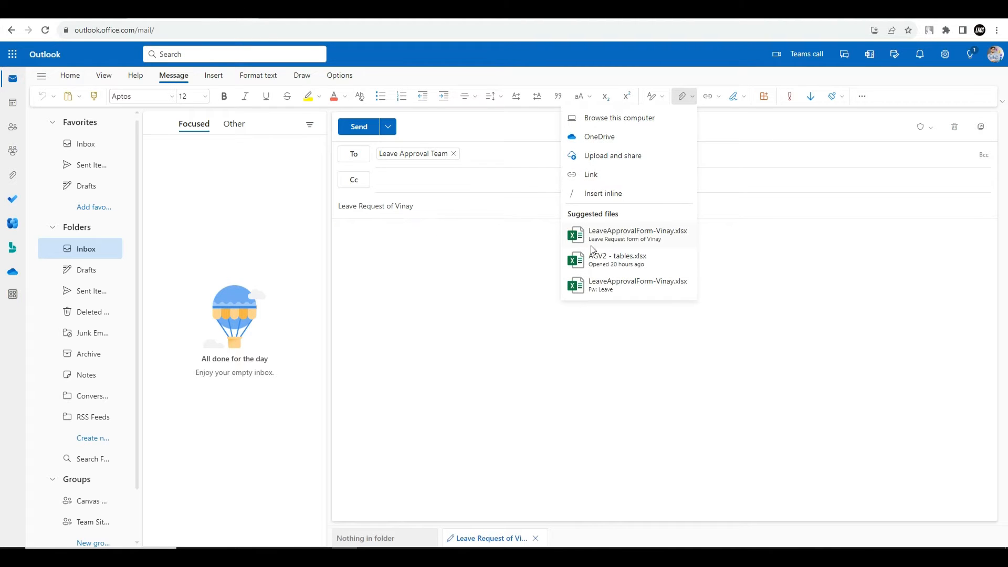
pyautogui.click(629, 237)
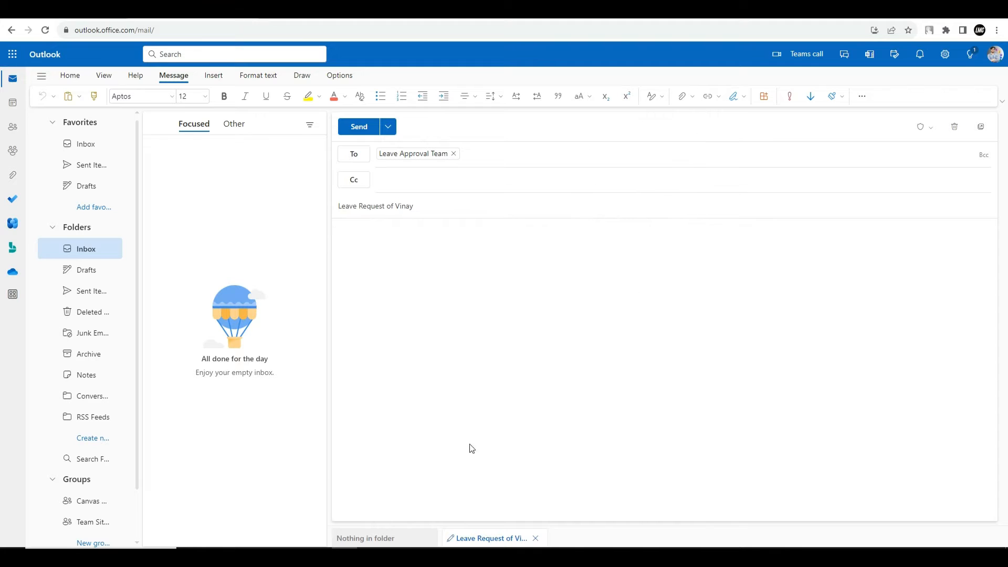
pyautogui.click(394, 521)
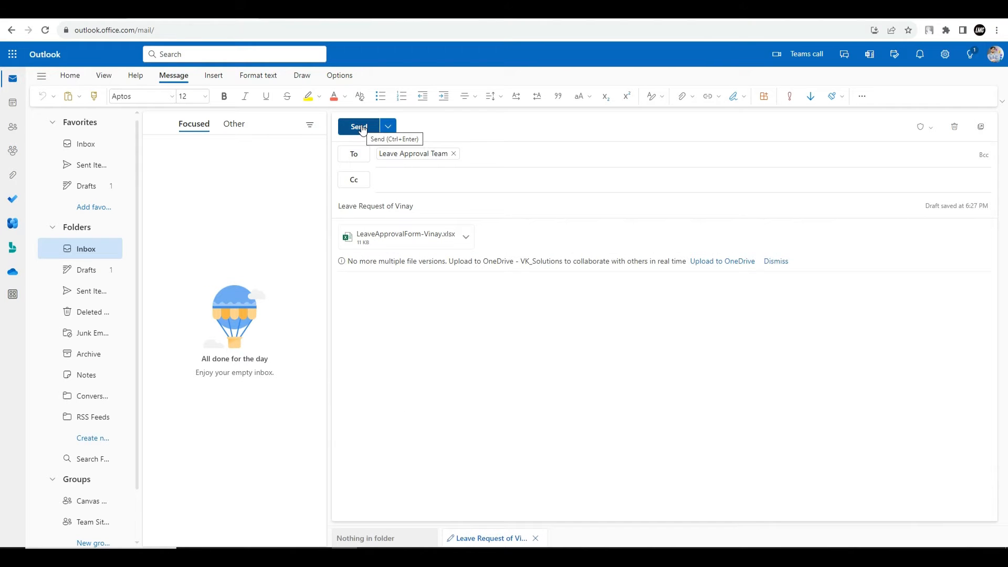
pyautogui.click(361, 130)
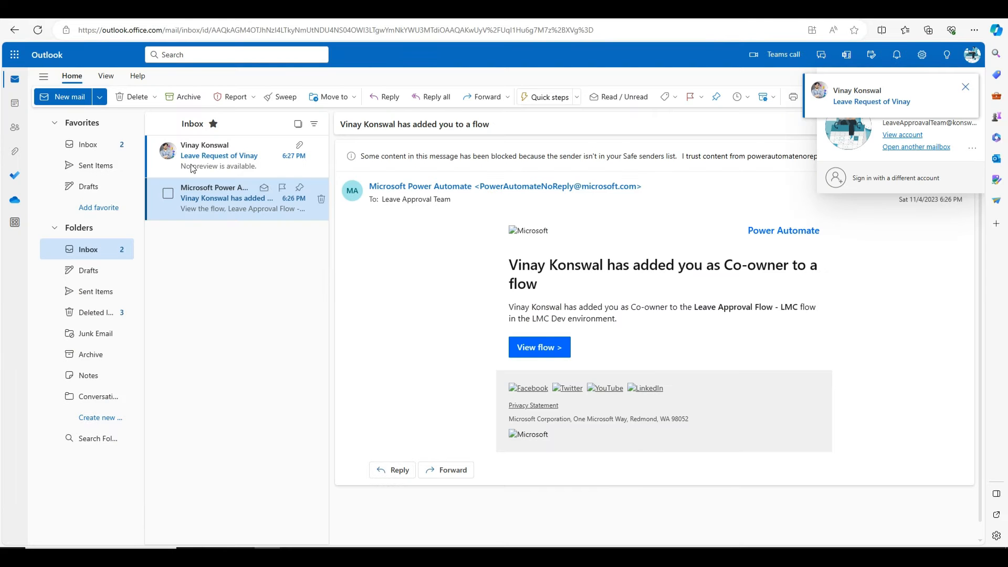
pyautogui.click(192, 167)
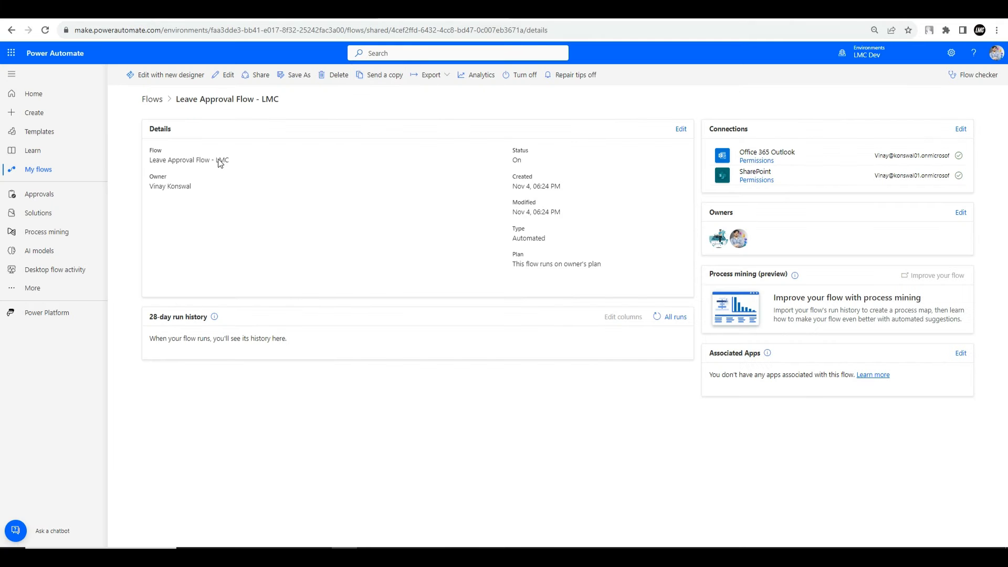
pyautogui.click(655, 318)
pyautogui.click(657, 318)
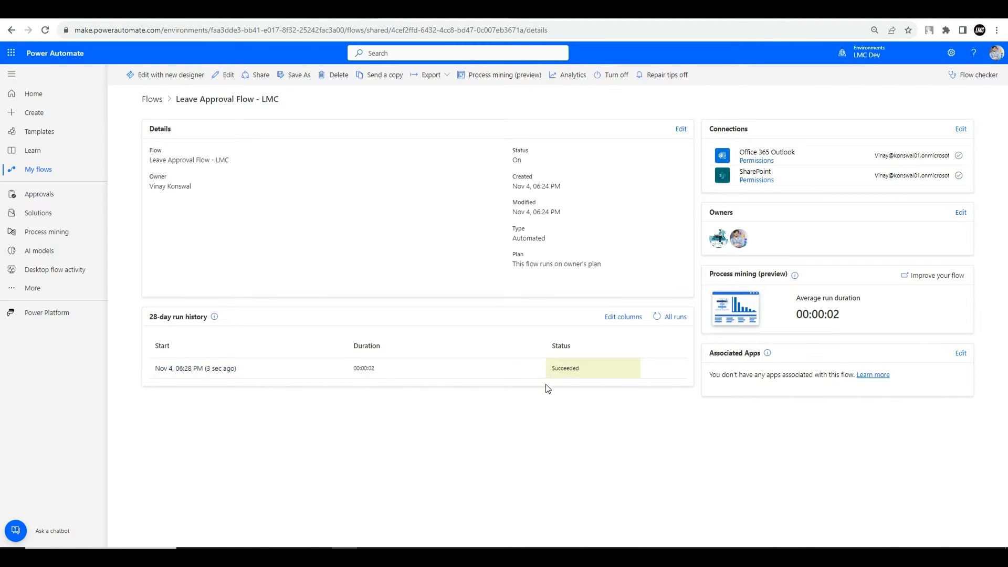
# Inspect the latest run's email trigger and Create file action, and examine the saved file in SharePoint's Leave Approval Excel files folder
pyautogui.click(208, 368)
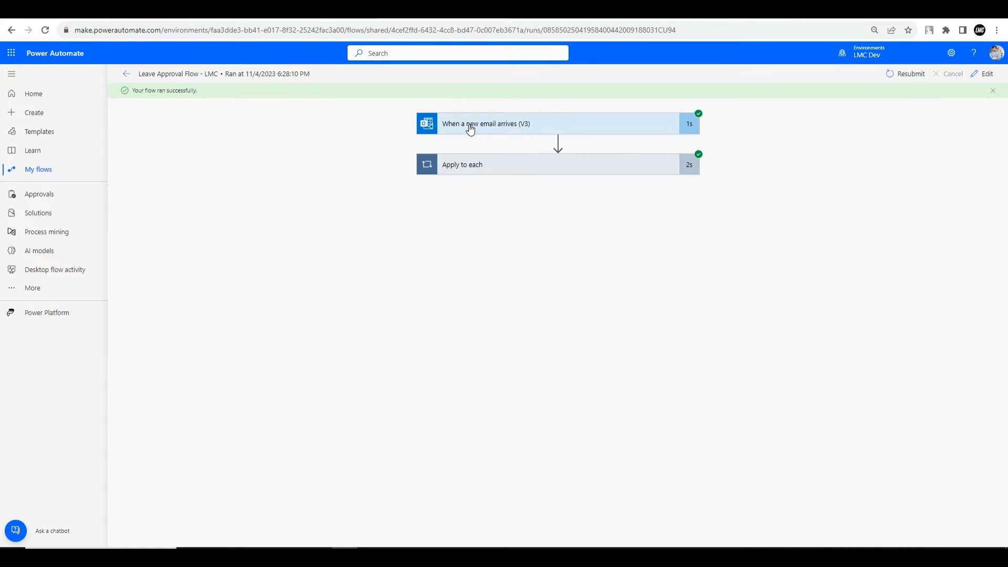
pyautogui.click(462, 131)
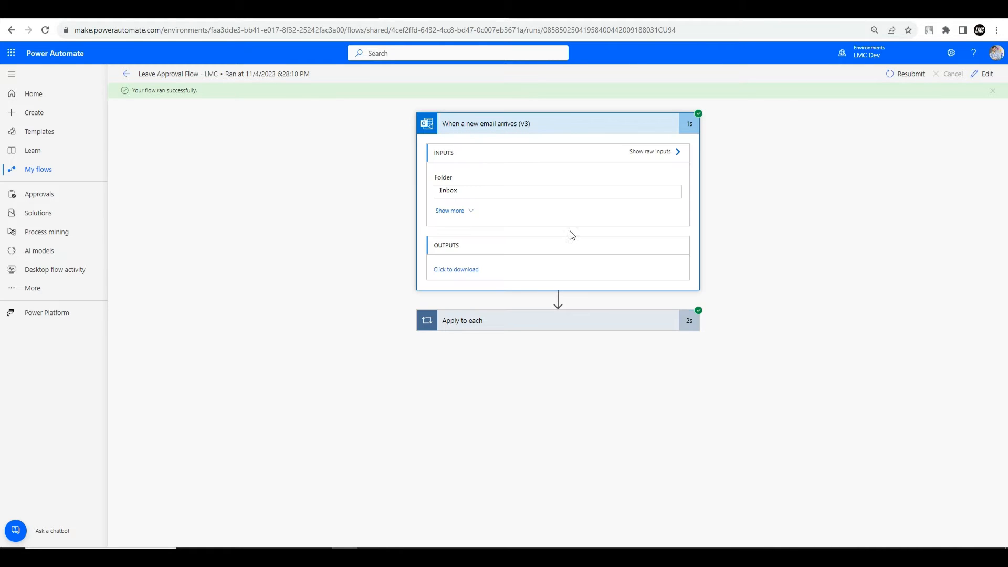
pyautogui.click(511, 330)
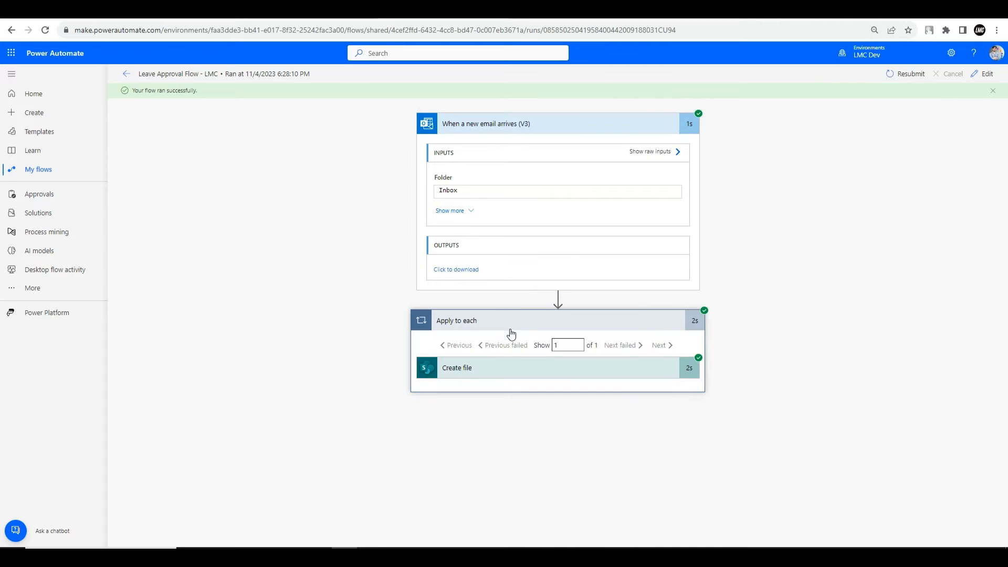
pyautogui.click(502, 371)
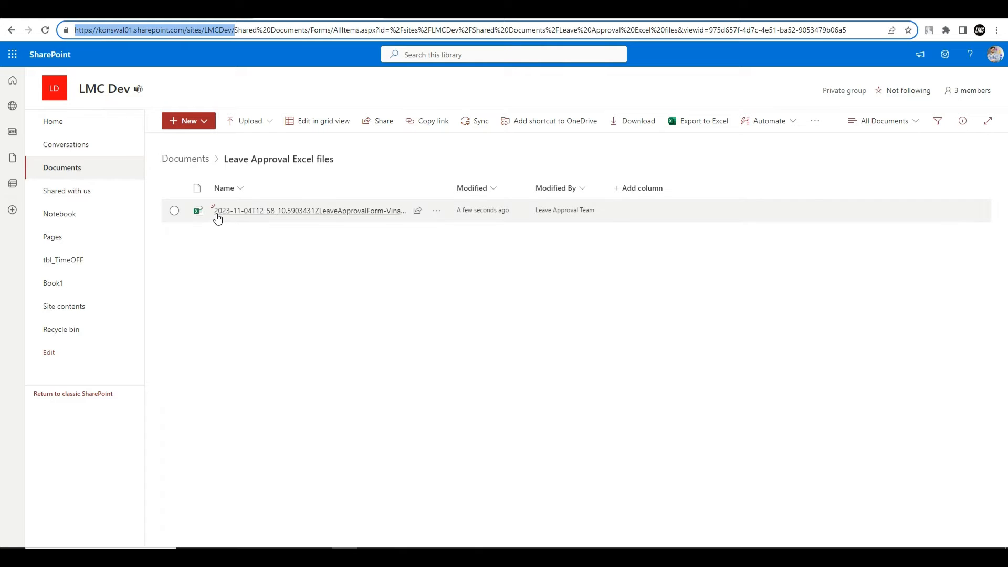
pyautogui.moveTo(218, 219)
pyautogui.moveTo(370, 219)
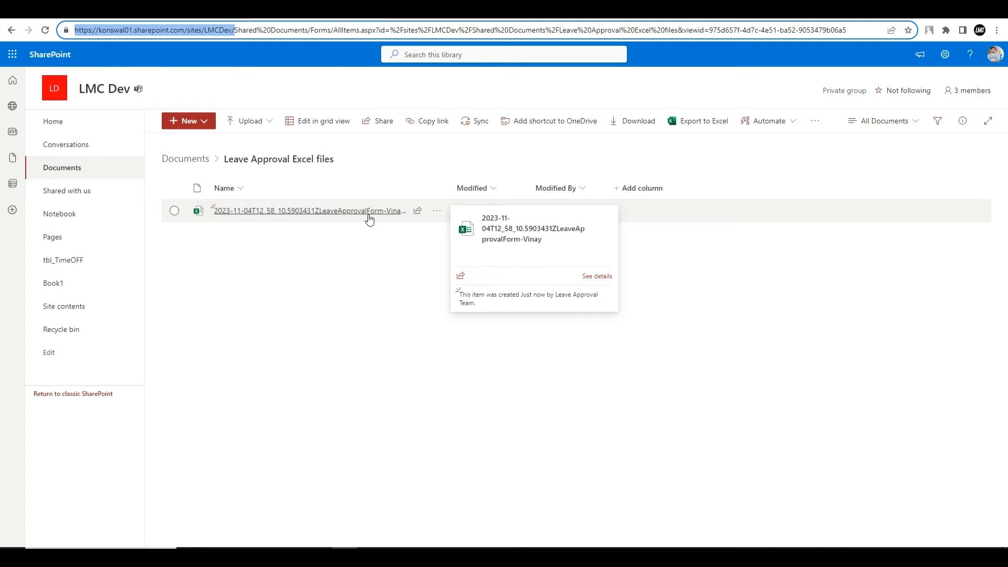
# Open the saved LeaveApprovalForm workbook from the Leave Approval Excel files folder and examine the completed form
pyautogui.click(370, 220)
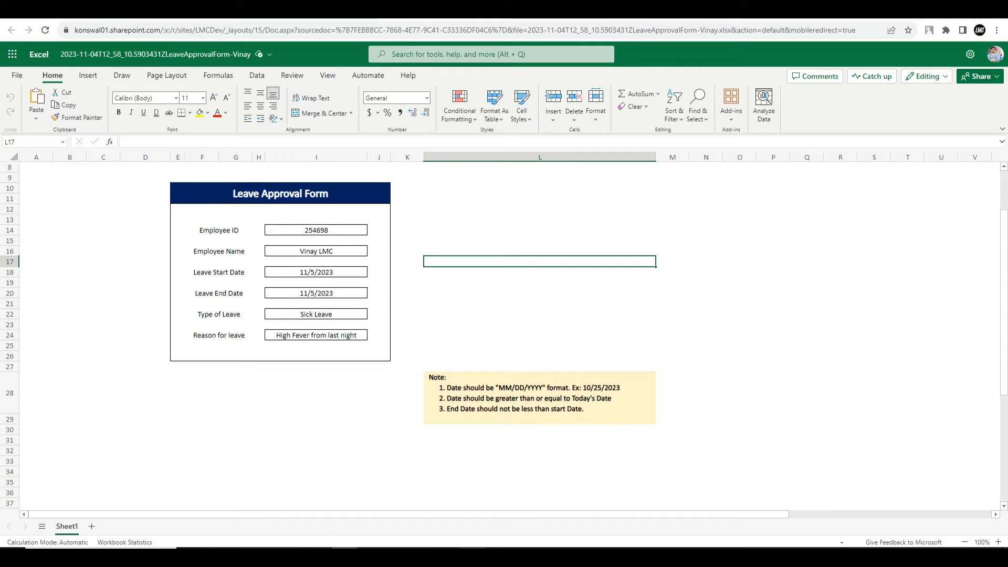
pyautogui.click(421, 557)
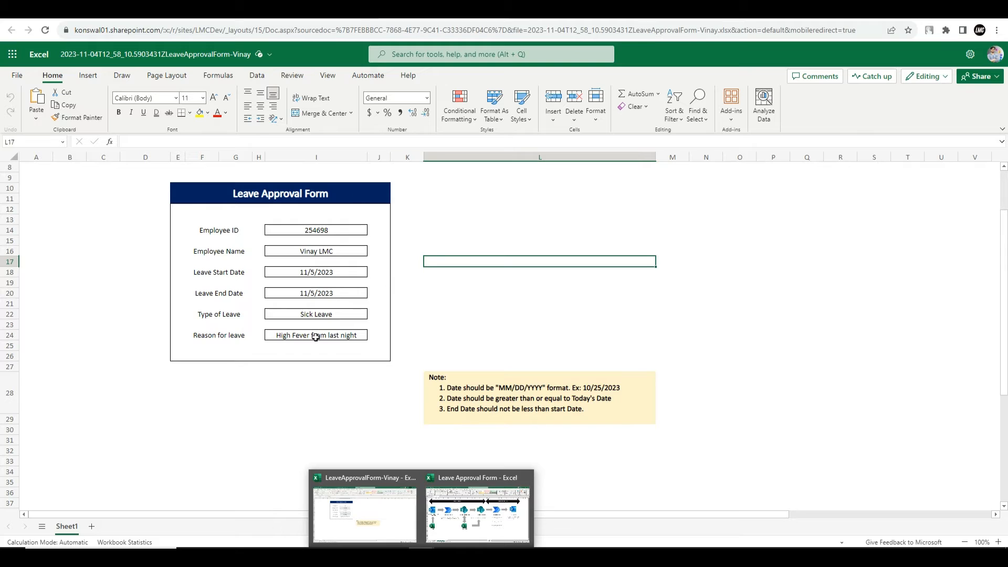
pyautogui.click(445, 312)
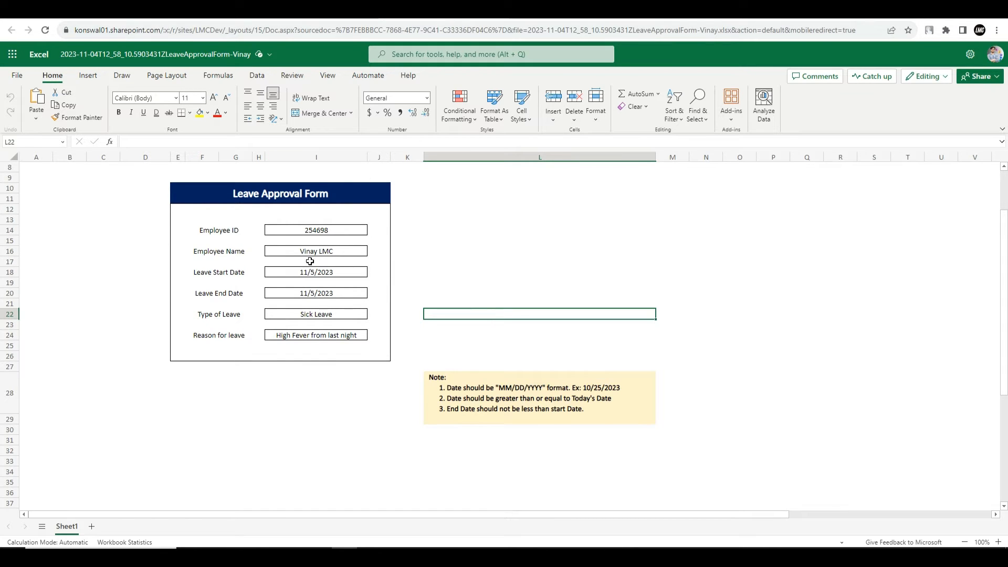
# Add a second sheet to the workbook and enter the headers "Employee ID" in A1 and "Employee Name" in B1
pyautogui.click(91, 526)
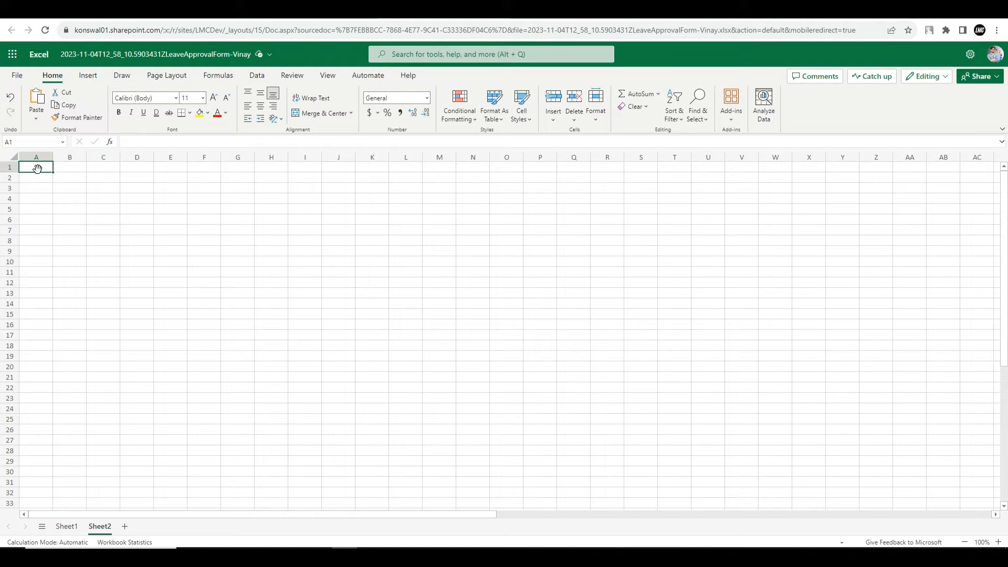
pyautogui.write('Emplo')
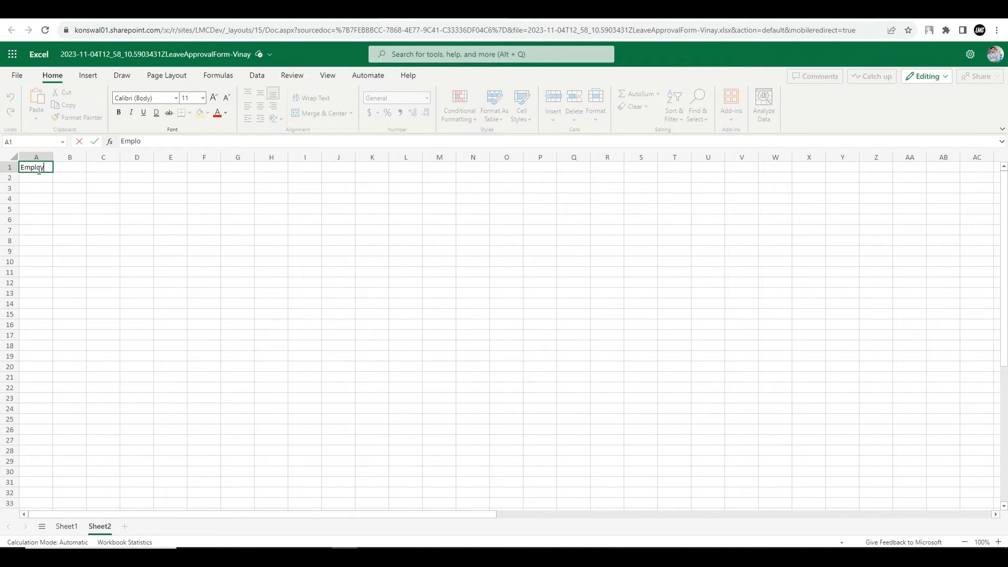
pyautogui.write('yee ID')
pyautogui.press('Tab')
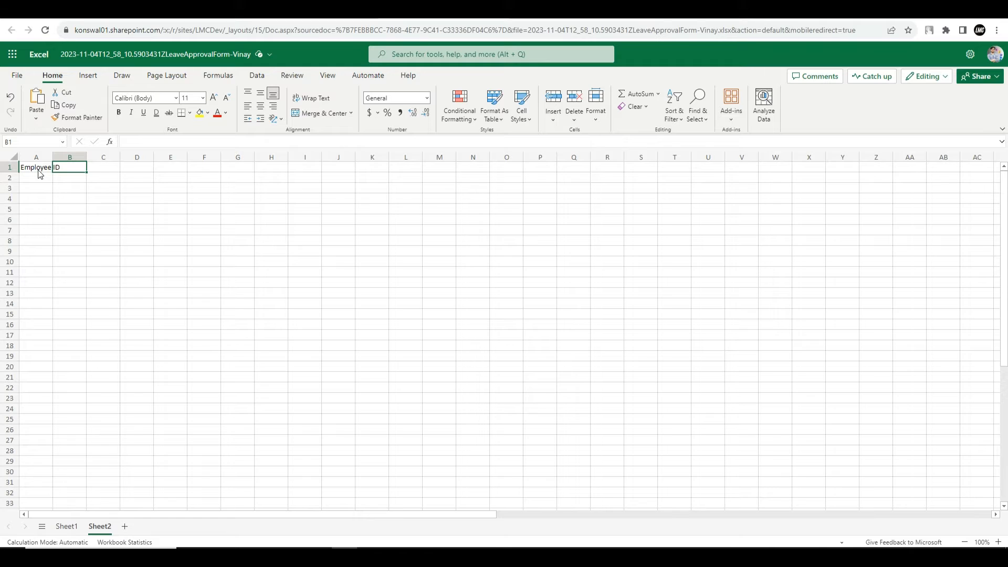
pyautogui.write('Empl')
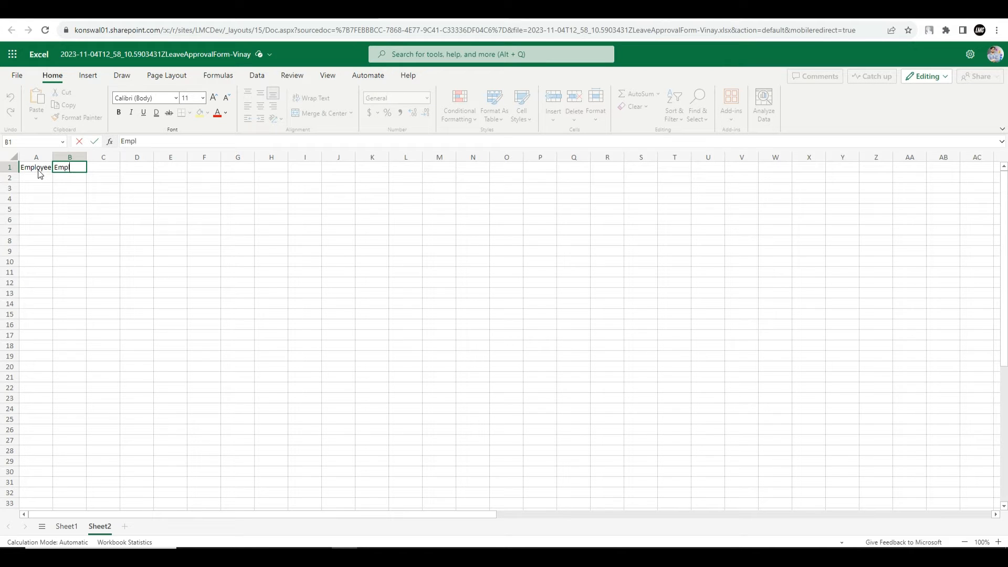
pyautogui.write('oyee Name')
pyautogui.press('Tab')
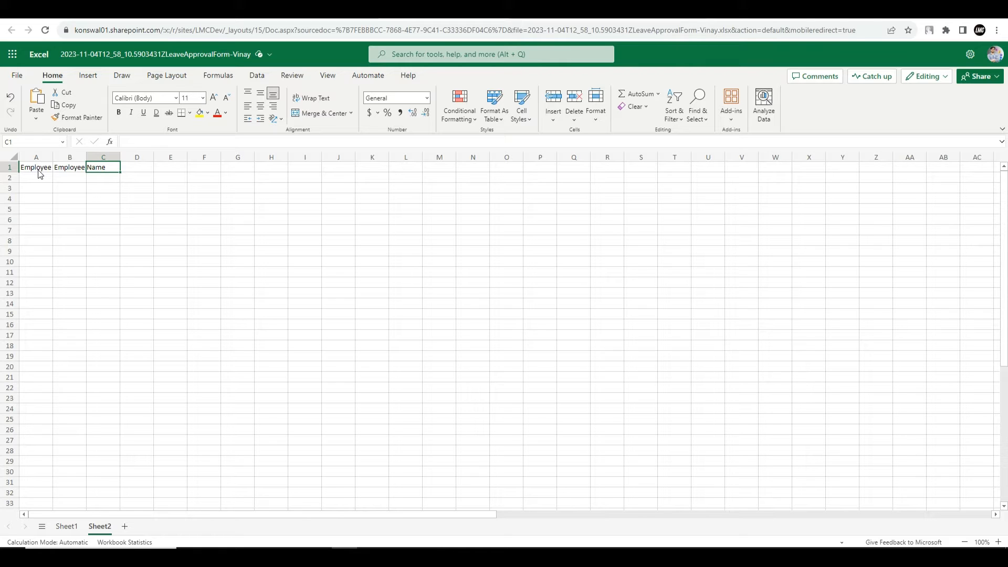
# Enter the headers "Start" in C1 and "End Date" in D1 of Sheet2
pyautogui.write('St')
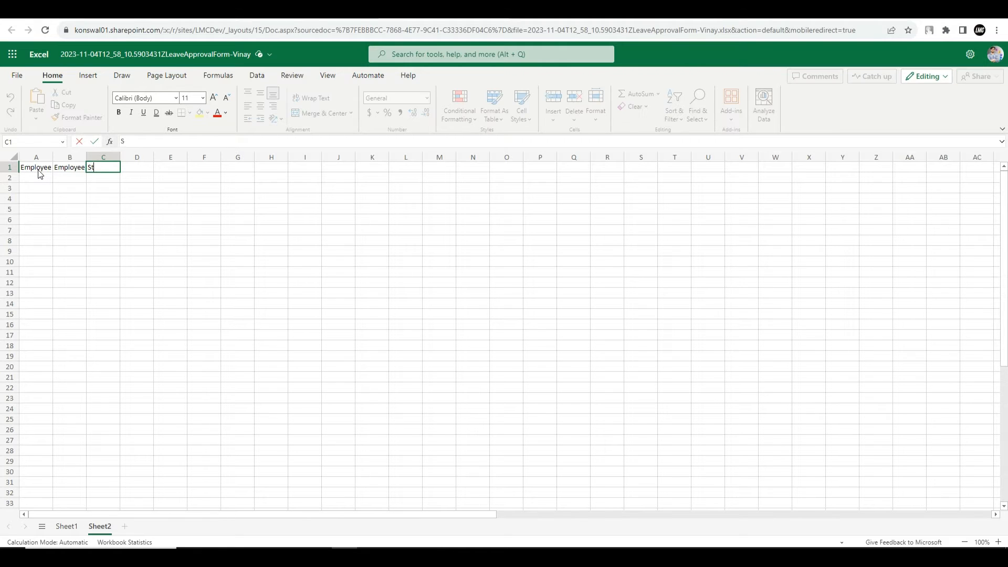
pyautogui.write('art')
pyautogui.press('Tab')
pyautogui.write('Ebn')
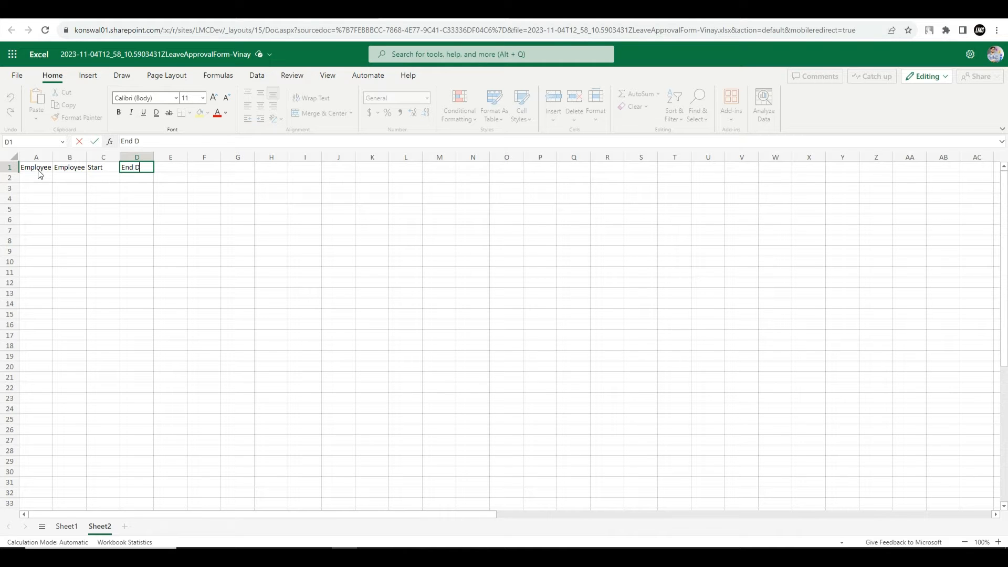
pyautogui.write(' Date')
pyautogui.press('Tab')
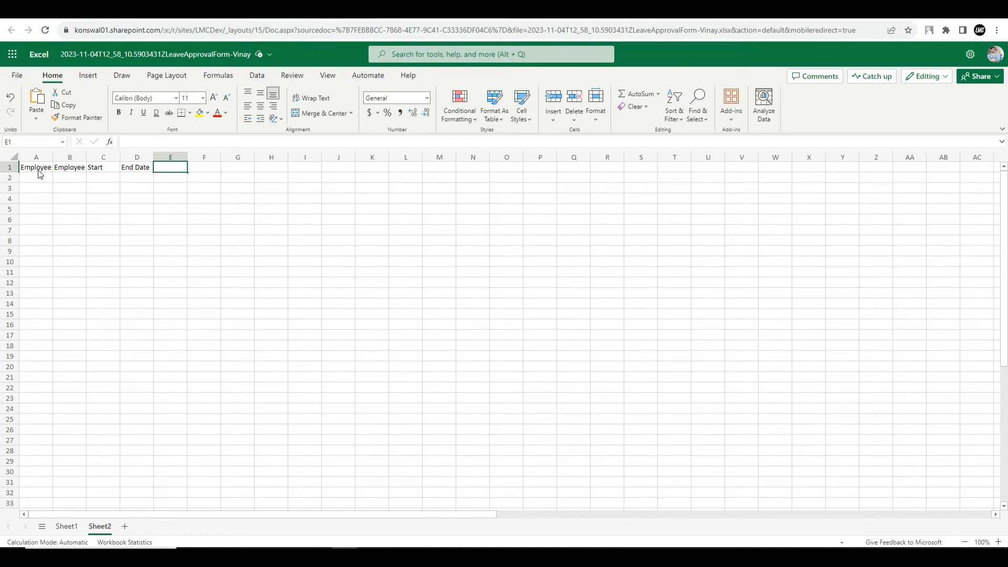
# Enter the headers "Type of Leave" in E1 and "Reason for Leave" in F1
pyautogui.write('Type of Leave')
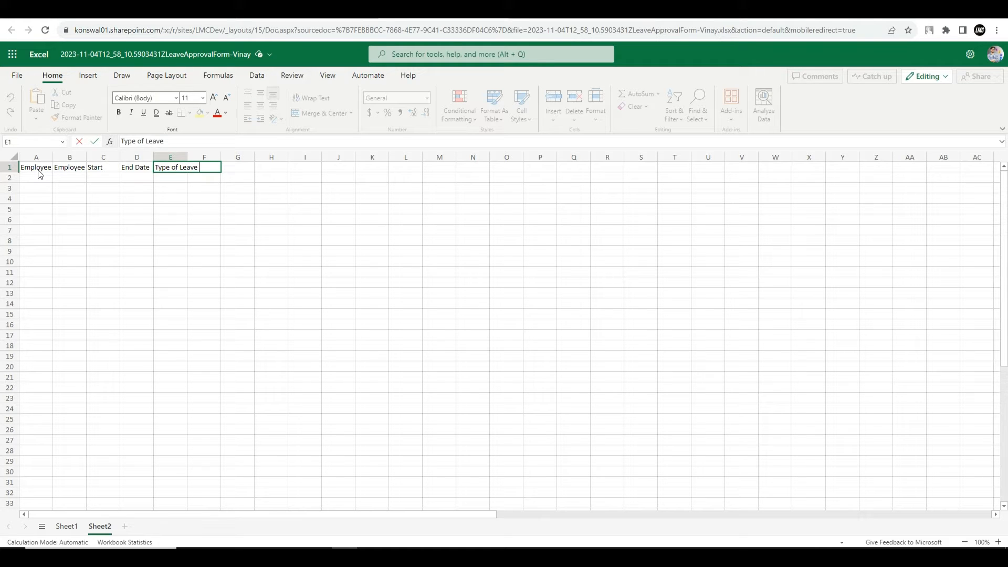
pyautogui.press('Tab')
pyautogui.write('R')
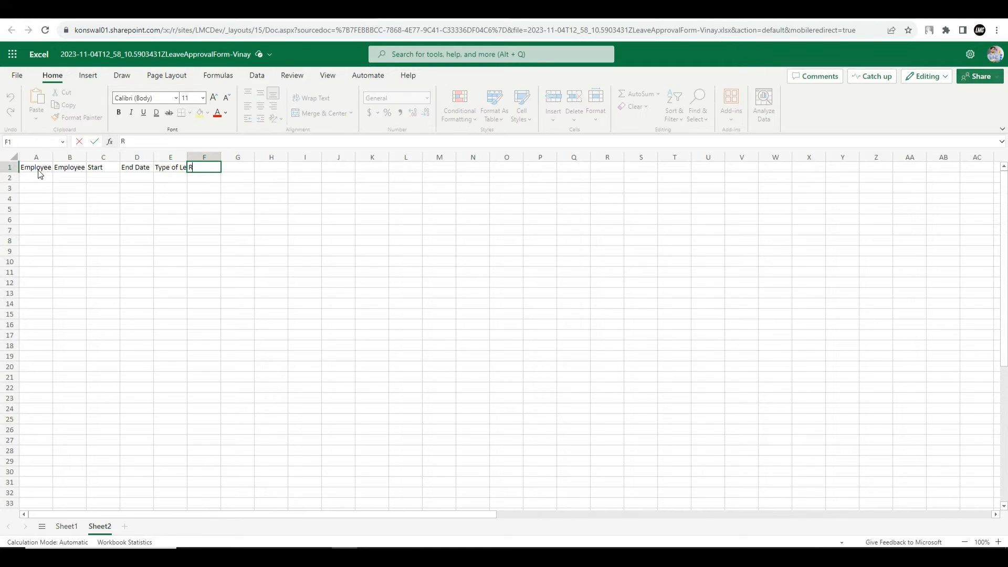
pyautogui.write('eason for L')
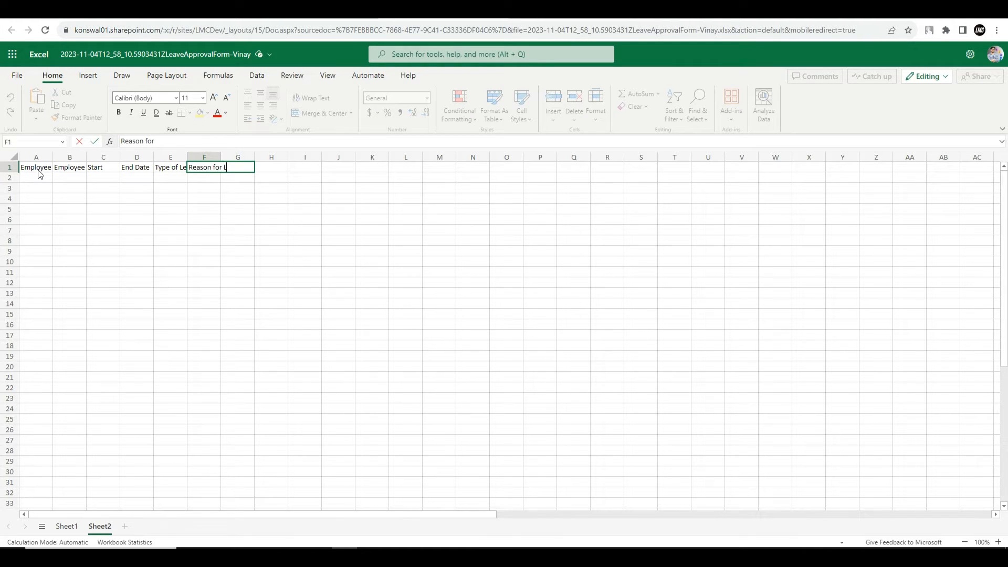
pyautogui.write('eave')
pyautogui.click(81, 195)
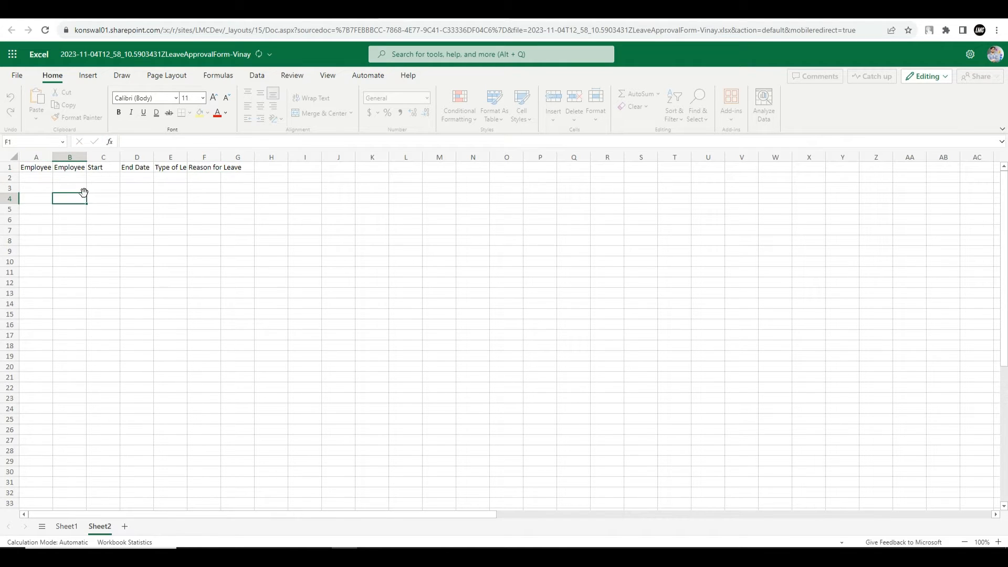
# Change the header in C1 to "Start Date" and widen columns A to F to fit their headers
pyautogui.moveTo(53, 157); pyautogui.dragTo(149, 157)
pyautogui.click(173, 168)
pyautogui.click(152, 142)
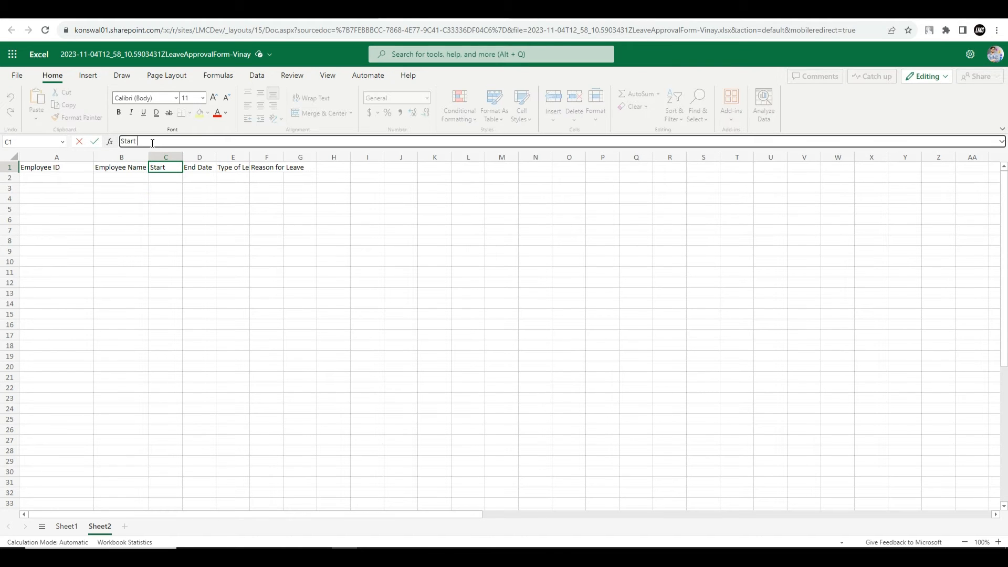
pyautogui.write('Dart')
pyautogui.press('BackSpace')
pyautogui.write('te')
pyautogui.click(190, 189)
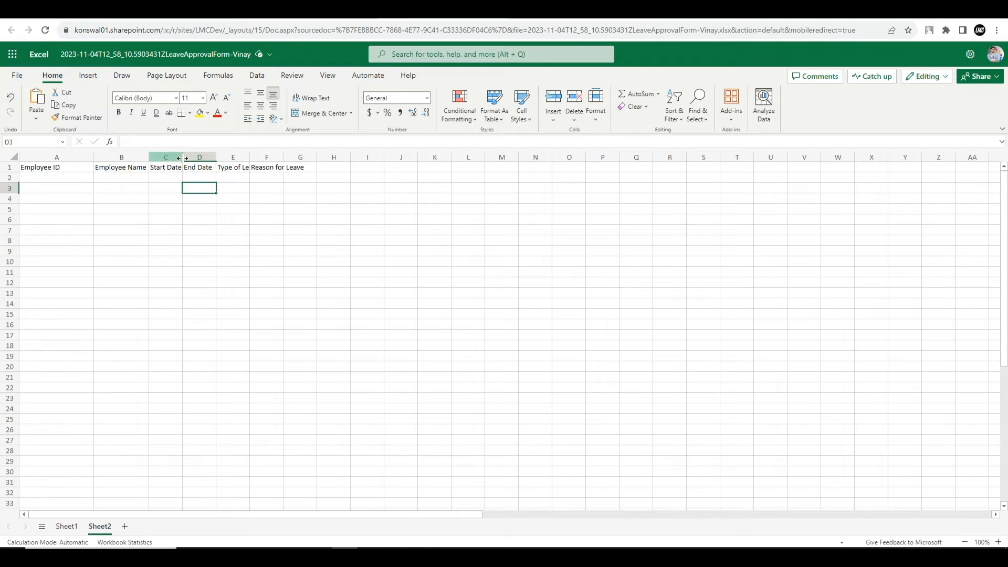
pyautogui.moveTo(183, 157); pyautogui.dragTo(480, 157)
# Format the header range A1:F1 as a table with a light blue style, keeping the option that the table has headers
pyautogui.click(71, 168)
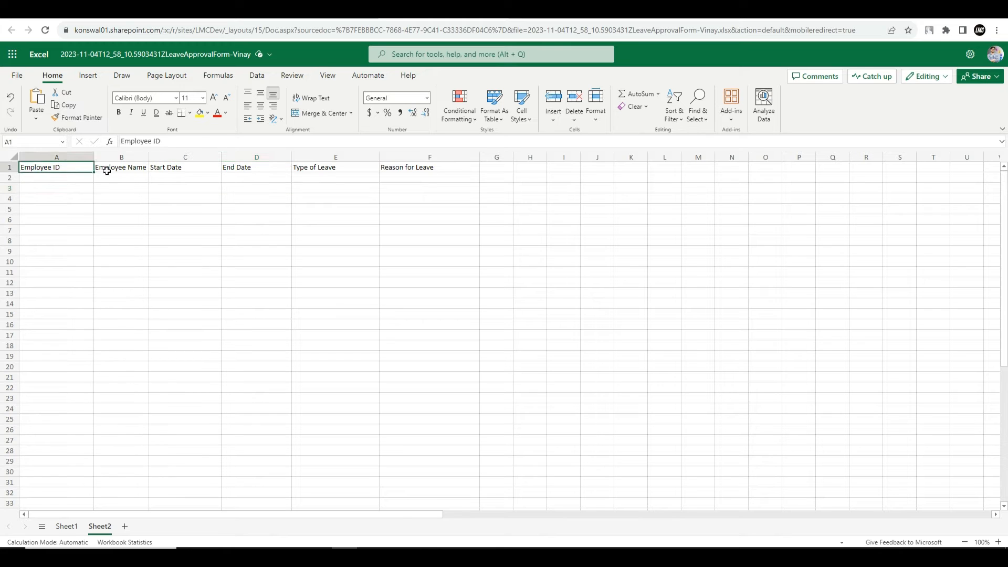
pyautogui.click(107, 169)
pyautogui.moveTo(435, 166); pyautogui.dragTo(75, 169)
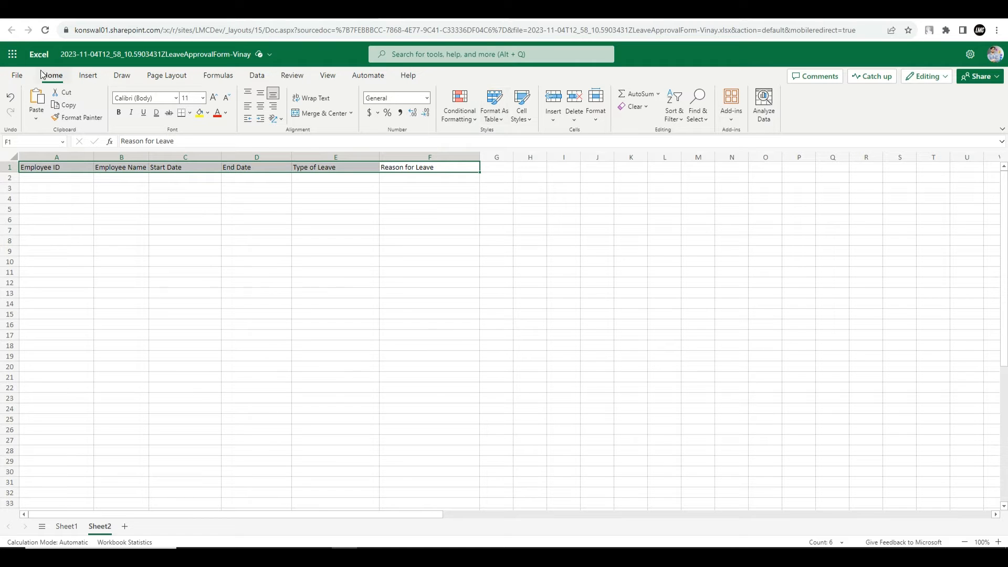
pyautogui.click(497, 118)
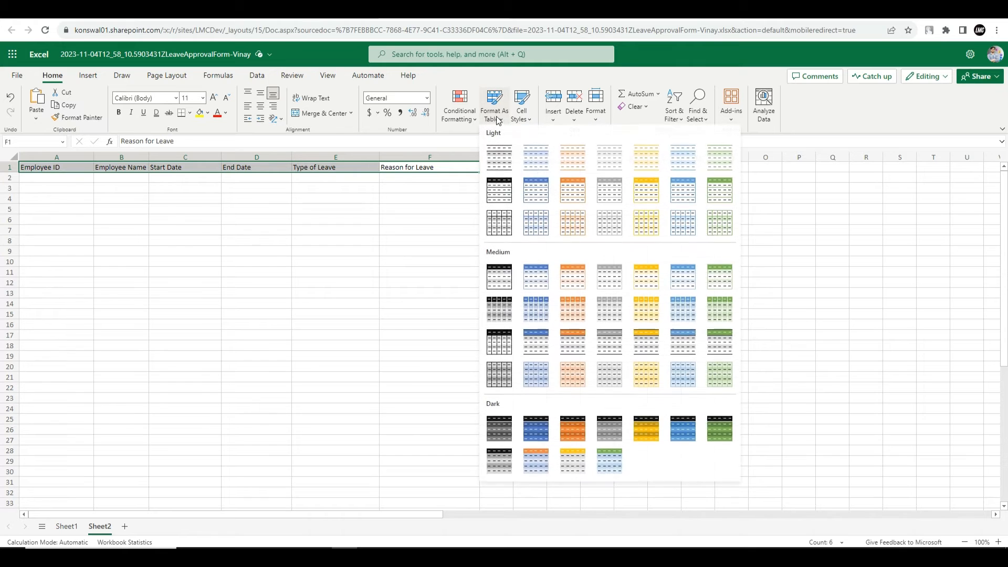
pyautogui.click(535, 190)
pyautogui.click(422, 300)
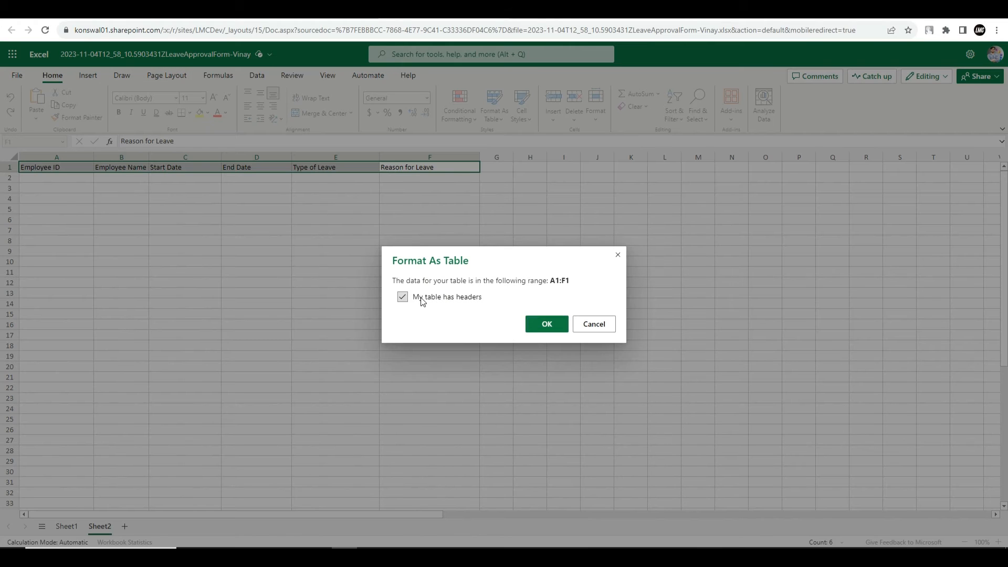
pyautogui.click(545, 323)
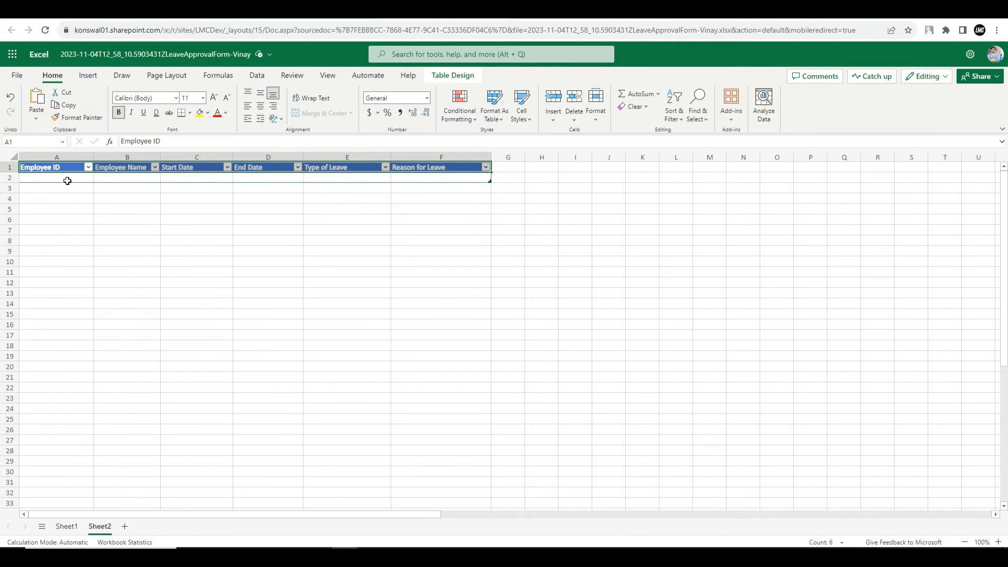
# Find the employee ID's cell in the Sheet1 form and link it to A2 of Sheet2 with the formula =Sheet1!I14
pyautogui.click(65, 527)
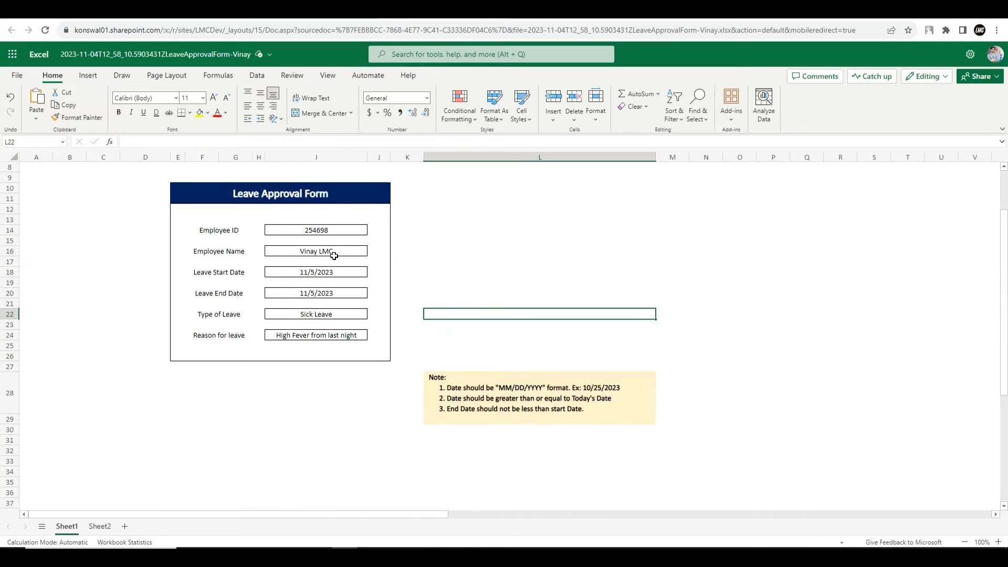
pyautogui.click(330, 230)
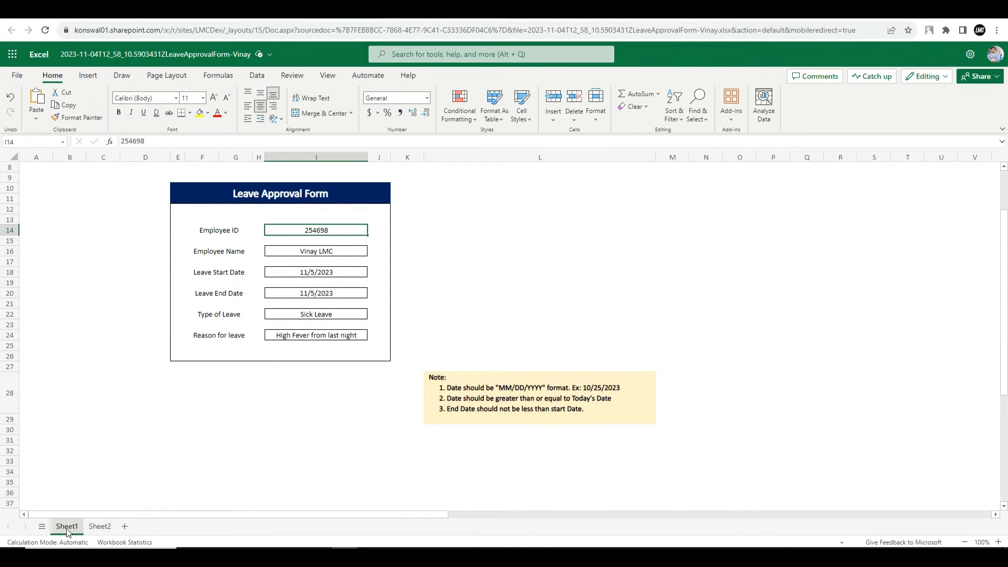
pyautogui.click(99, 527)
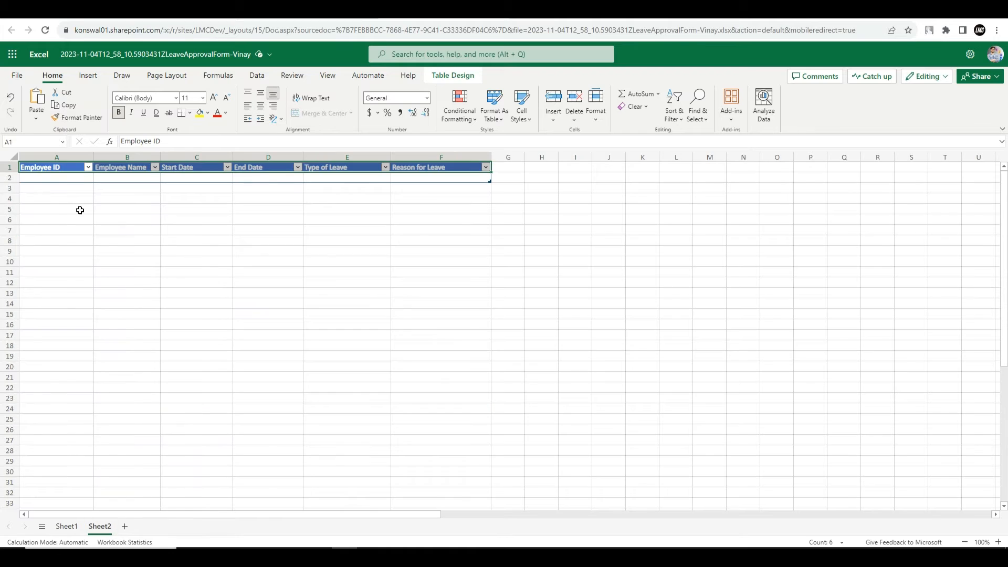
pyautogui.click(153, 139)
pyautogui.write('=')
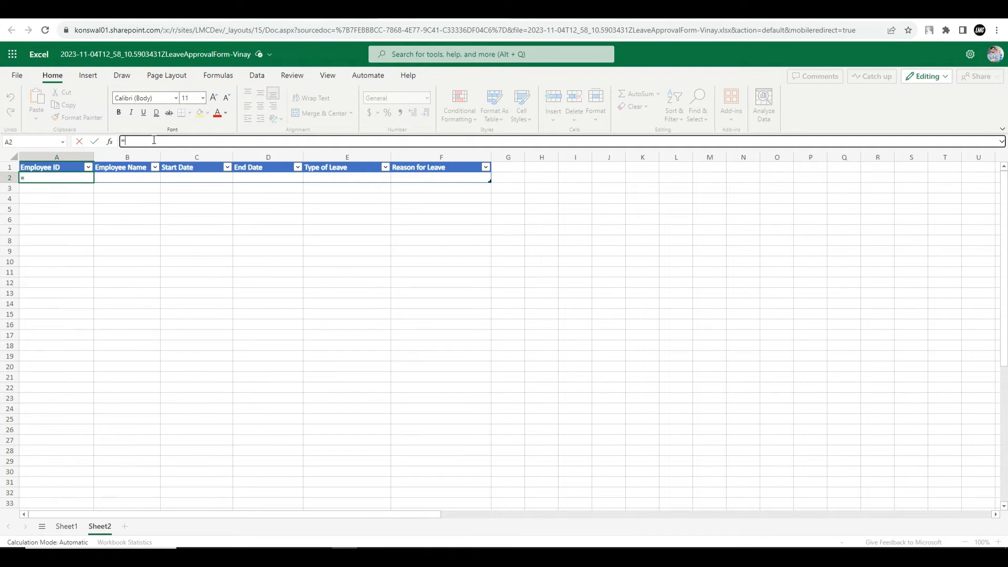
pyautogui.write('Sheet1')
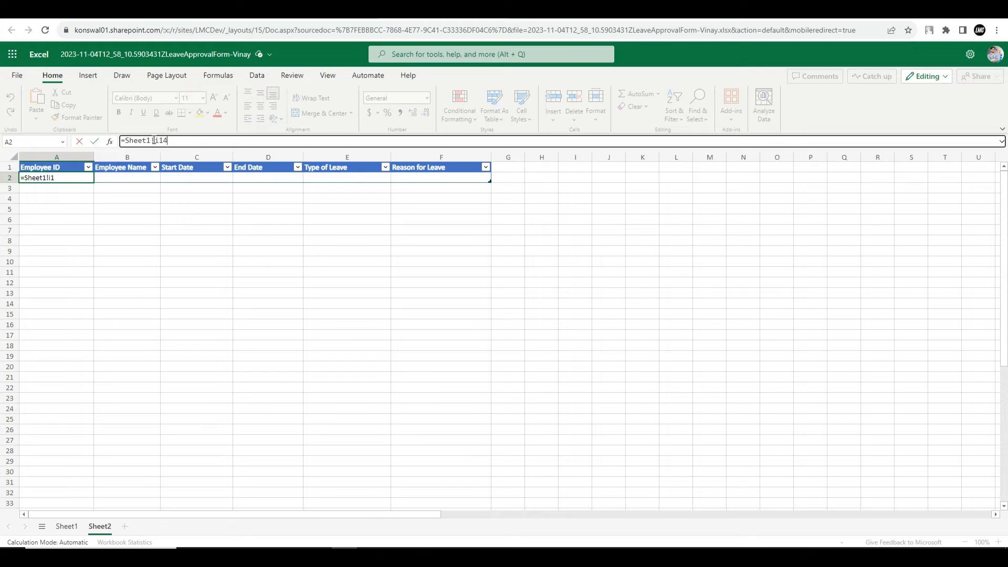
pyautogui.write('!i14')
pyautogui.press('Return')
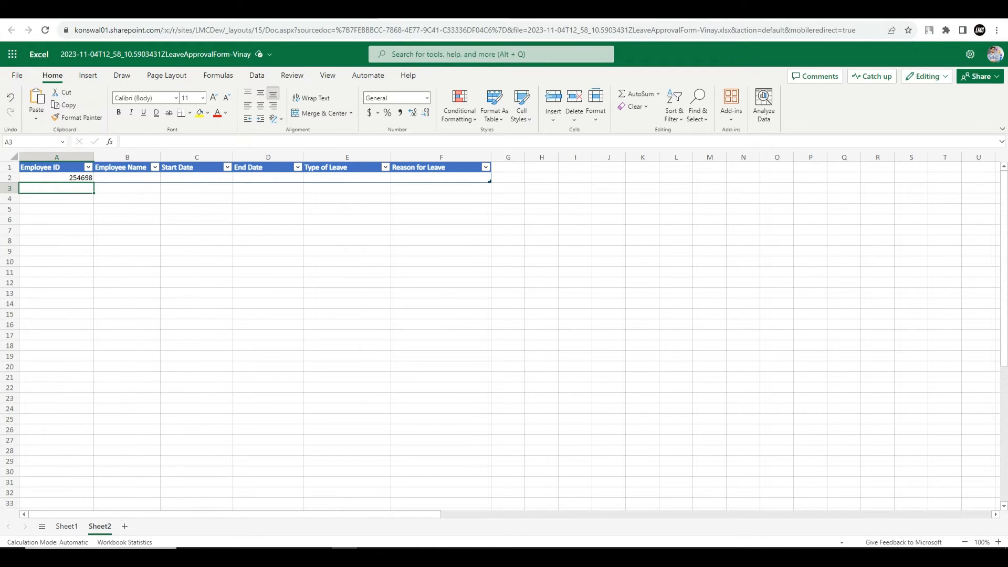
# Check the form's field cells in Sheet1 and copy the A2 formula =Sheet1!I14 into B2 to F2 of Sheet2
pyautogui.click(68, 526)
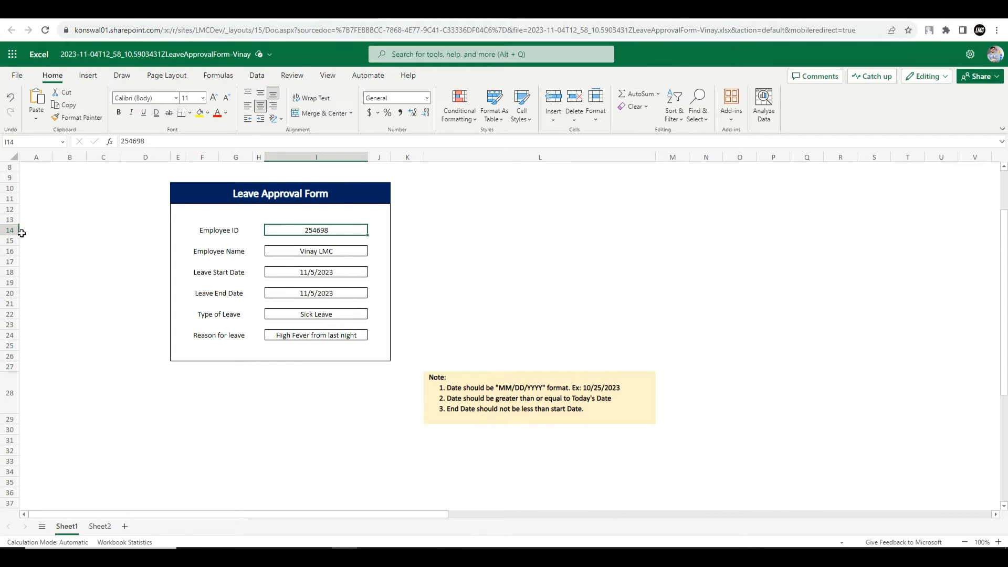
pyautogui.click(299, 249)
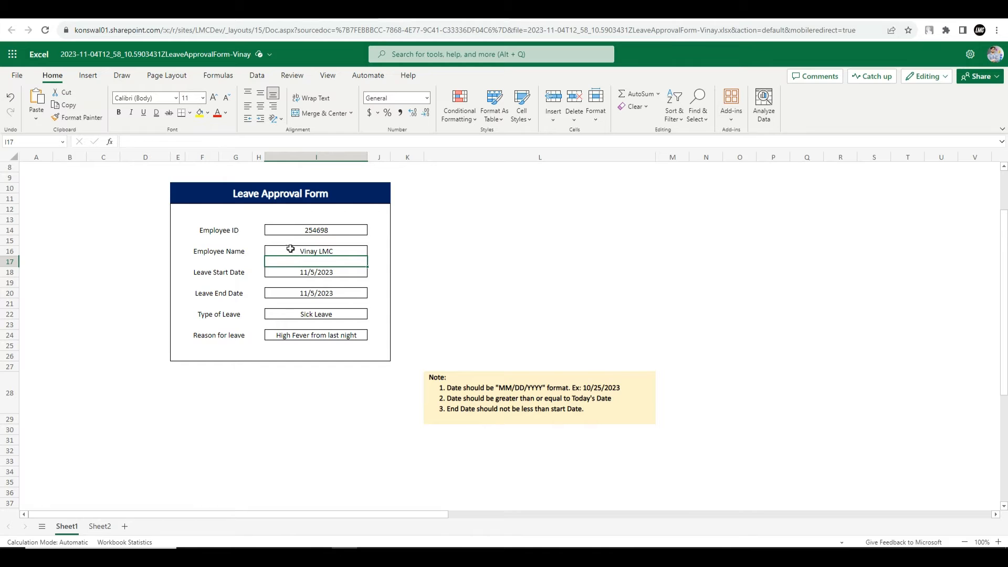
pyautogui.click(293, 273)
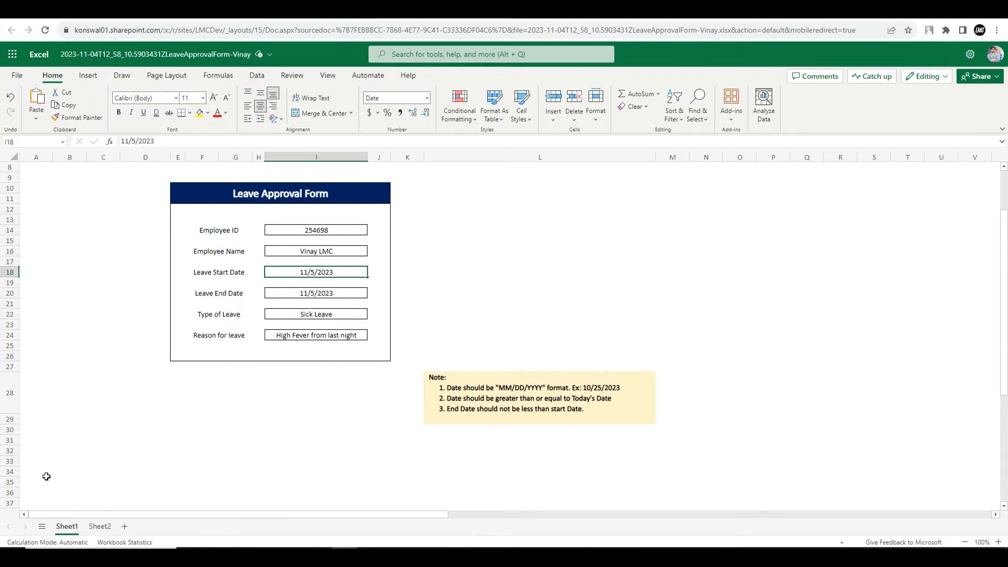
pyautogui.click(99, 525)
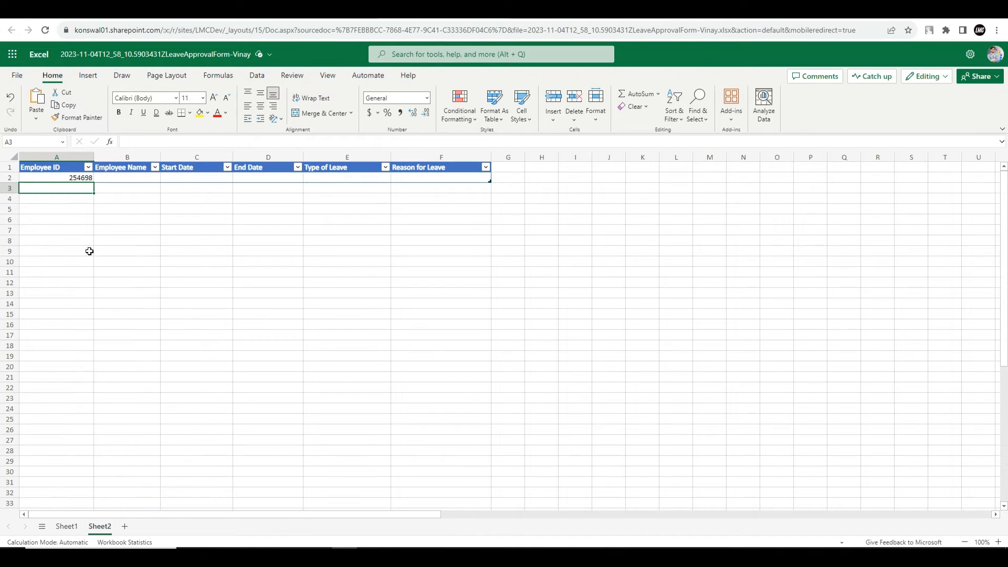
pyautogui.click(82, 176)
pyautogui.click(188, 139)
pyautogui.hotkey('ctrl', 'a')
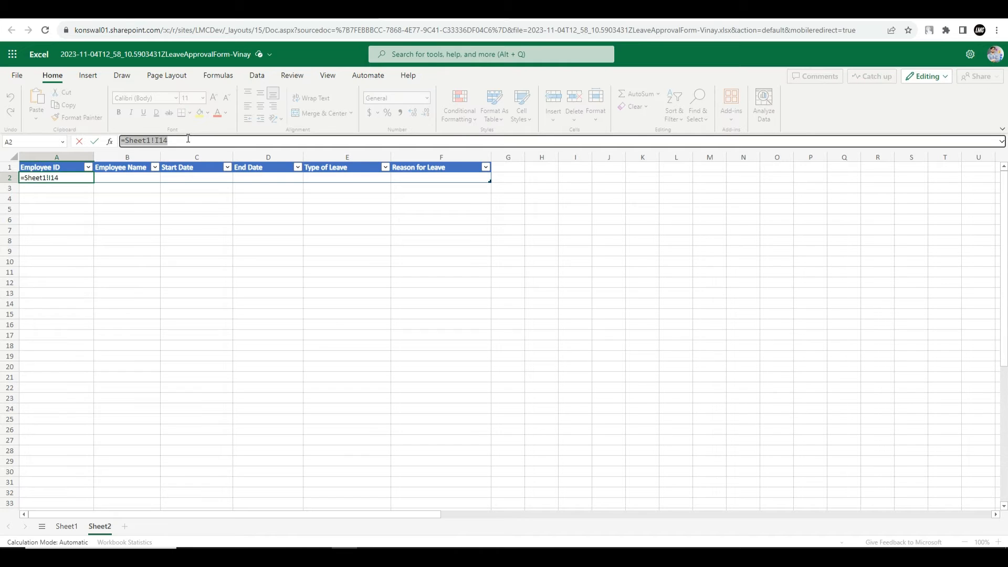
pyautogui.click(140, 179)
pyautogui.write('254698')
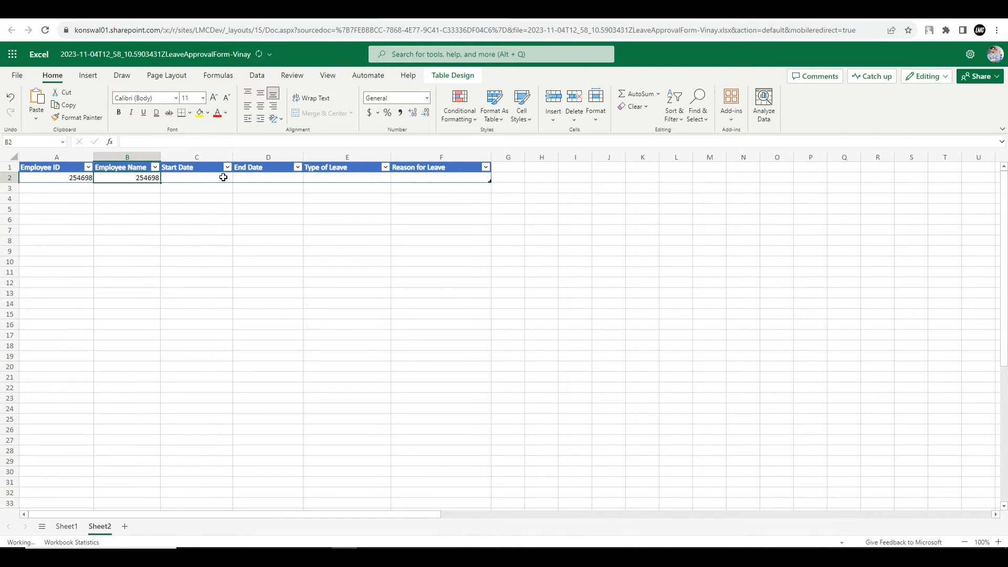
pyautogui.click(223, 177)
pyautogui.write('254698')
pyautogui.click(265, 177)
pyautogui.write('254698')
pyautogui.click(339, 176)
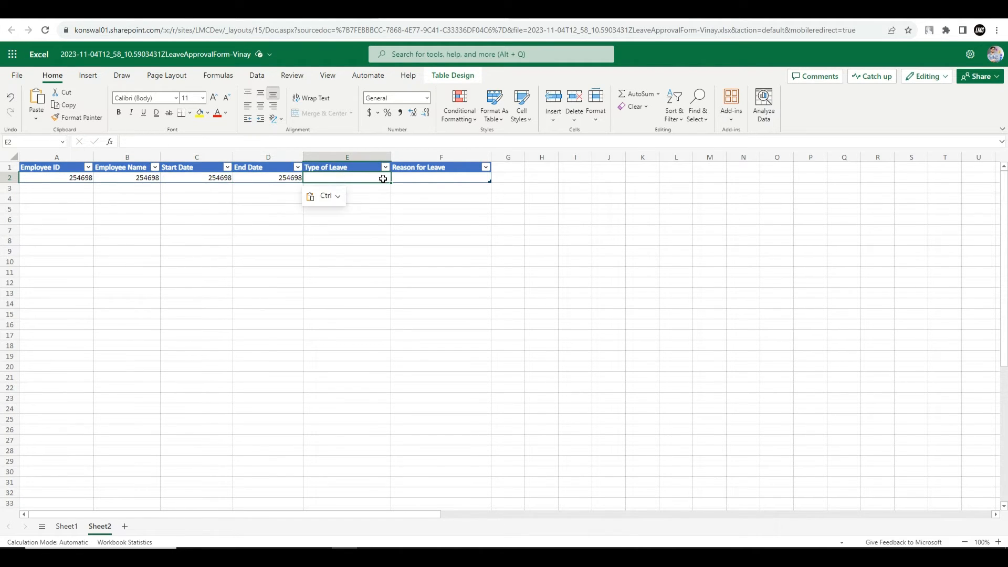
pyautogui.write('254698')
pyautogui.click(424, 177)
pyautogui.write('254698')
# Link B2 to the form's employee name with =Sheet1!I16 and C2 to the leave start date in Sheet1's I18
pyautogui.click(133, 180)
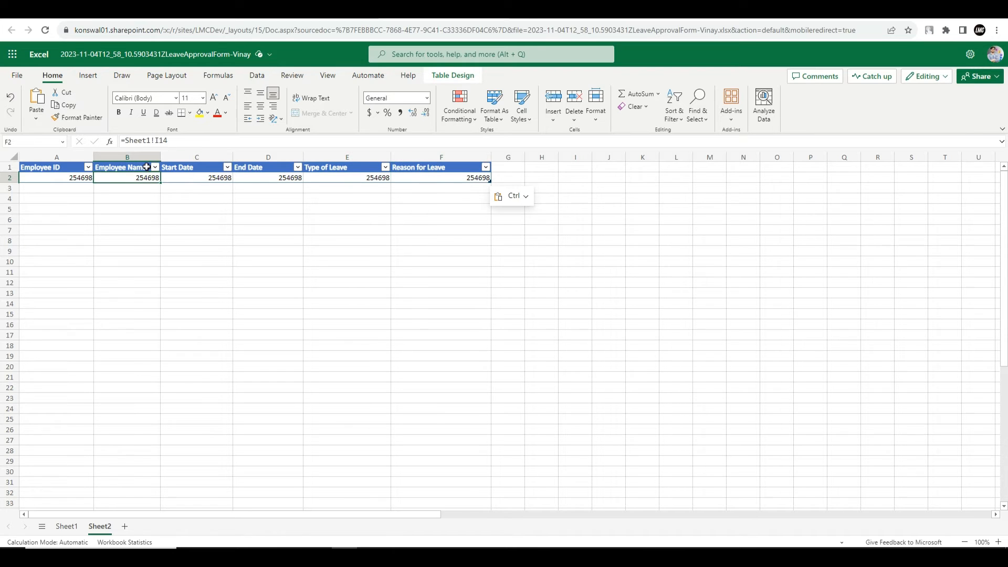
pyautogui.click(179, 142)
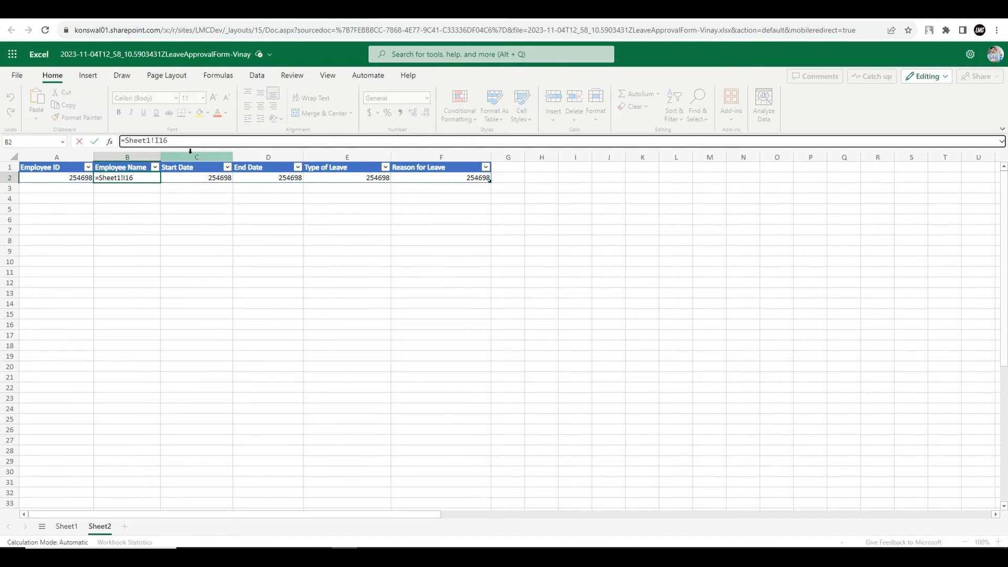
pyautogui.click(202, 179)
pyautogui.click(176, 141)
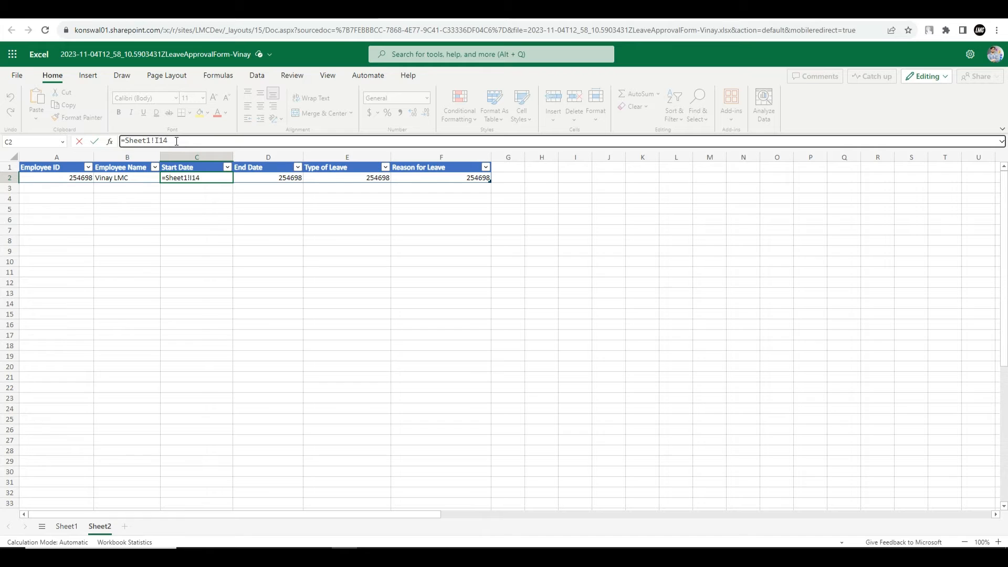
# Link the End Date cell D2 to the form's leave end date with =Sheet1!I20
pyautogui.click(264, 178)
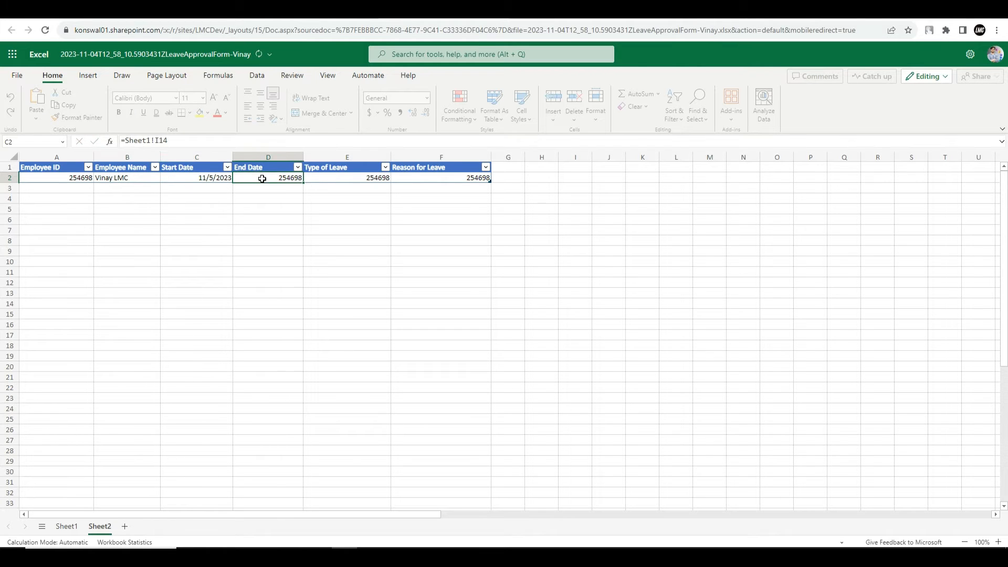
pyautogui.rightClick(264, 178)
pyautogui.click(181, 145)
pyautogui.click(180, 141)
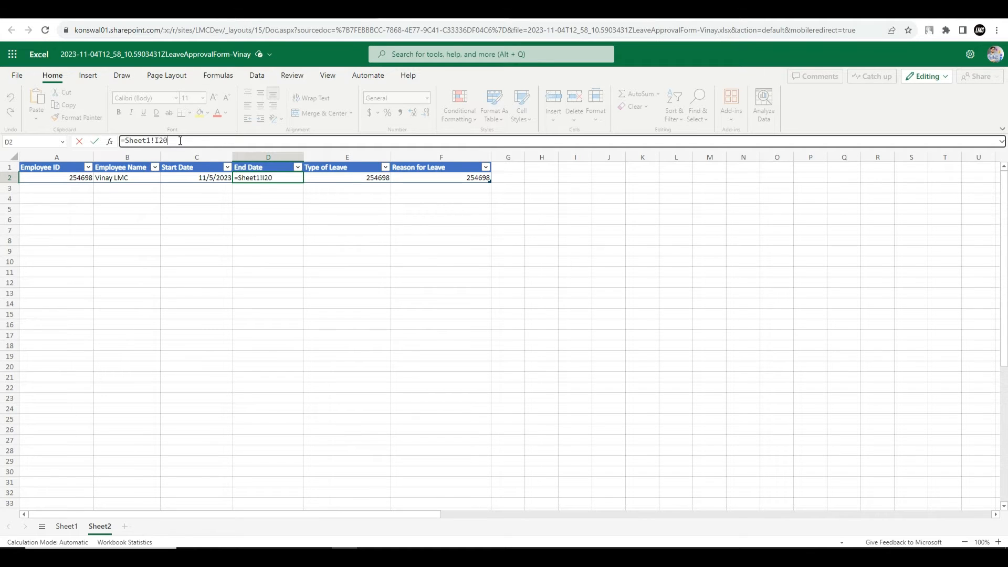
pyautogui.press('Tab')
# Link E2 to the form's leave type in Sheet1's I22 and F2 to the leave reason in I24
pyautogui.moveTo(168, 140); pyautogui.dragTo(158, 140)
pyautogui.write('22')
pyautogui.click(449, 178)
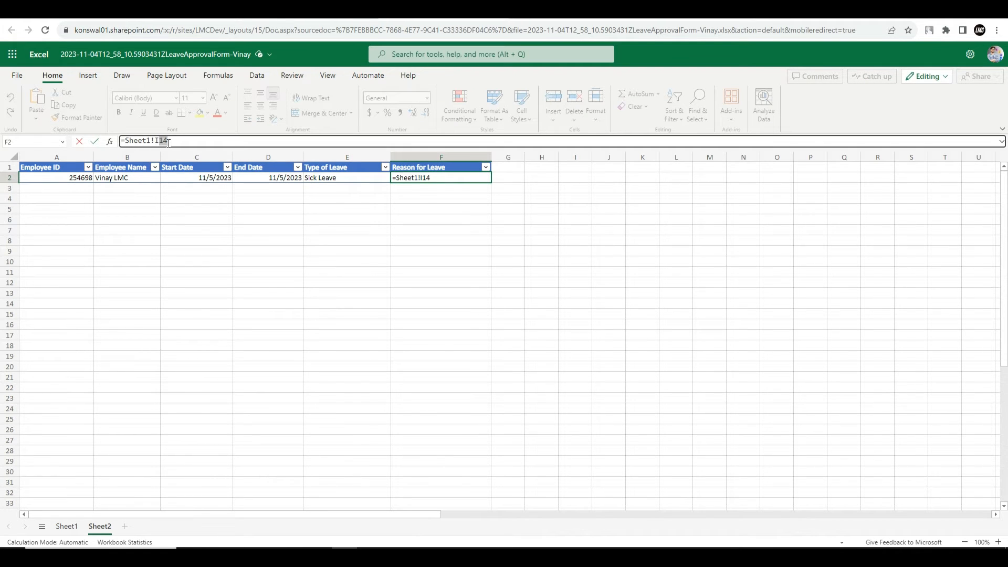
pyautogui.write('24')
pyautogui.press('Return')
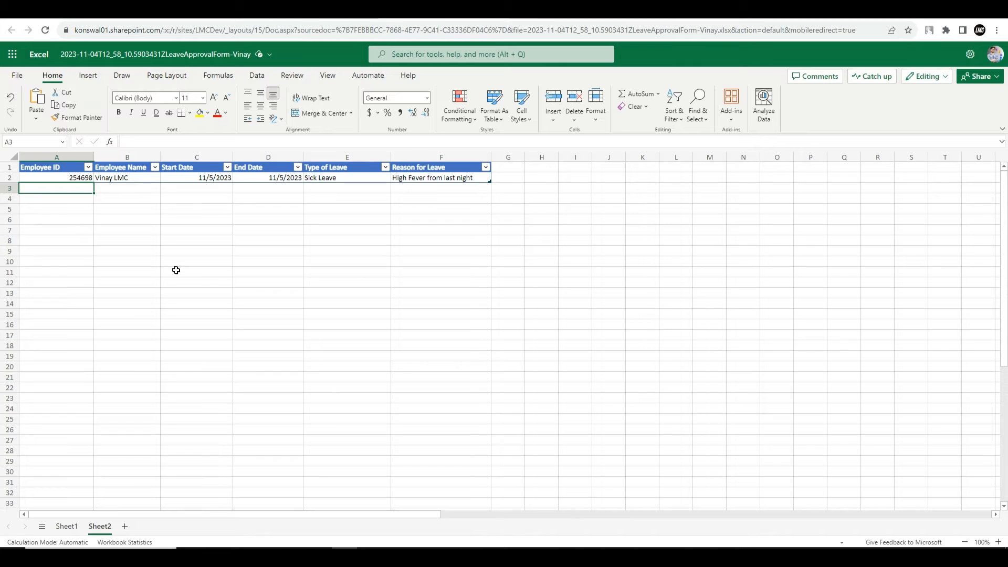
pyautogui.moveTo(74, 179); pyautogui.dragTo(448, 170)
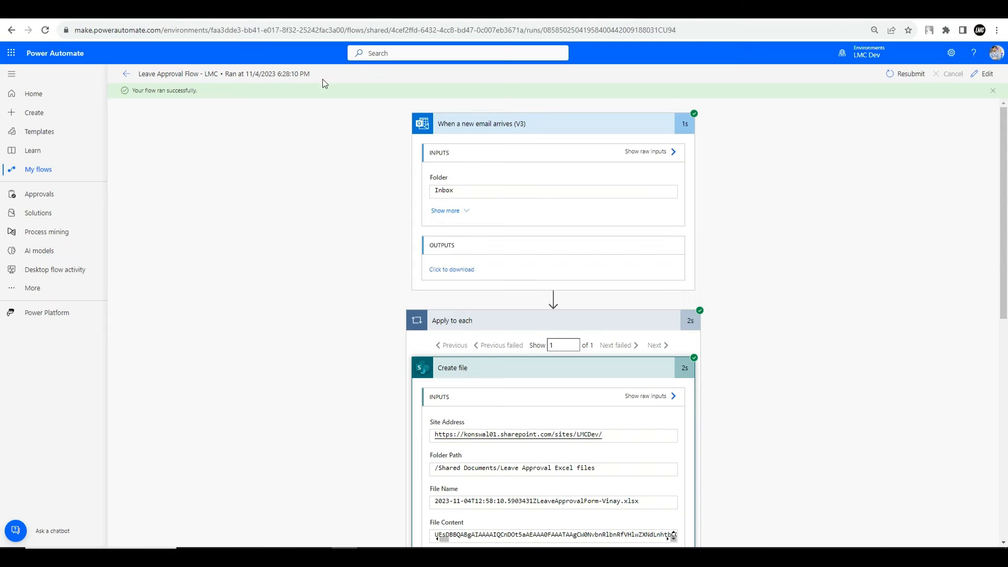
# Switch to Power Automate, open the Leave Approval Flow for editing and add an Excel Online (Business) Create worksheet action after Apply to each
pyautogui.click(978, 74)
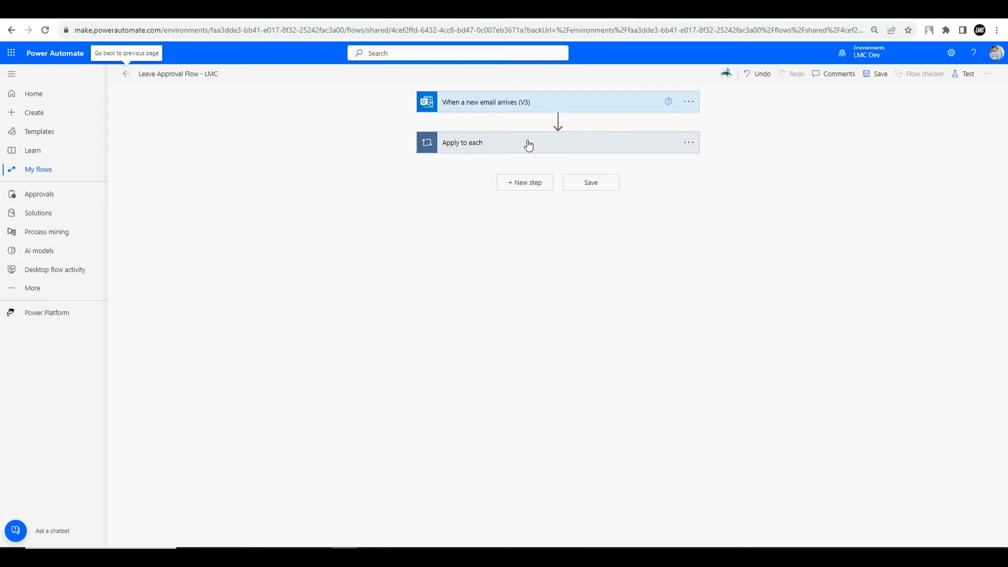
pyautogui.click(527, 143)
pyautogui.click(486, 145)
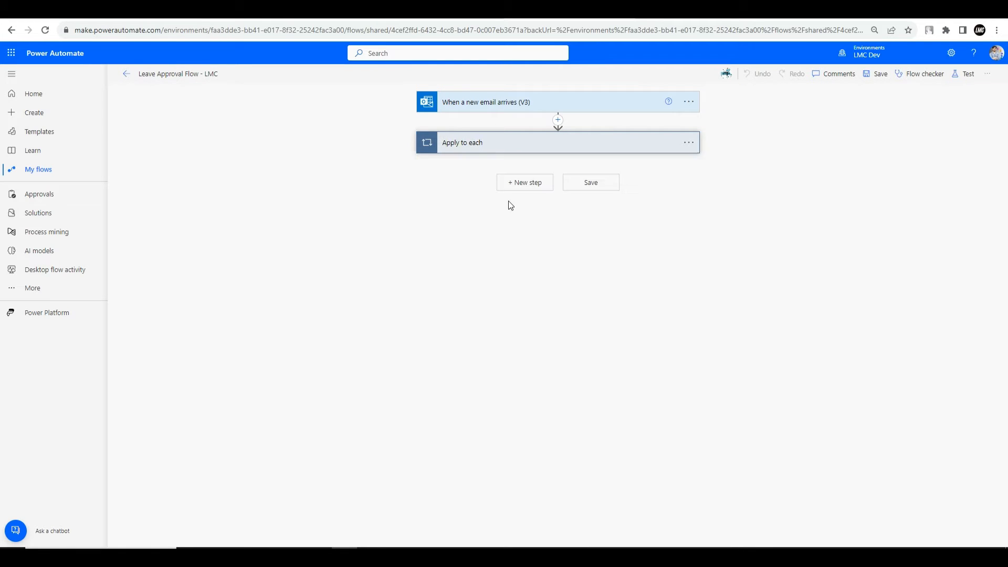
pyautogui.click(525, 184)
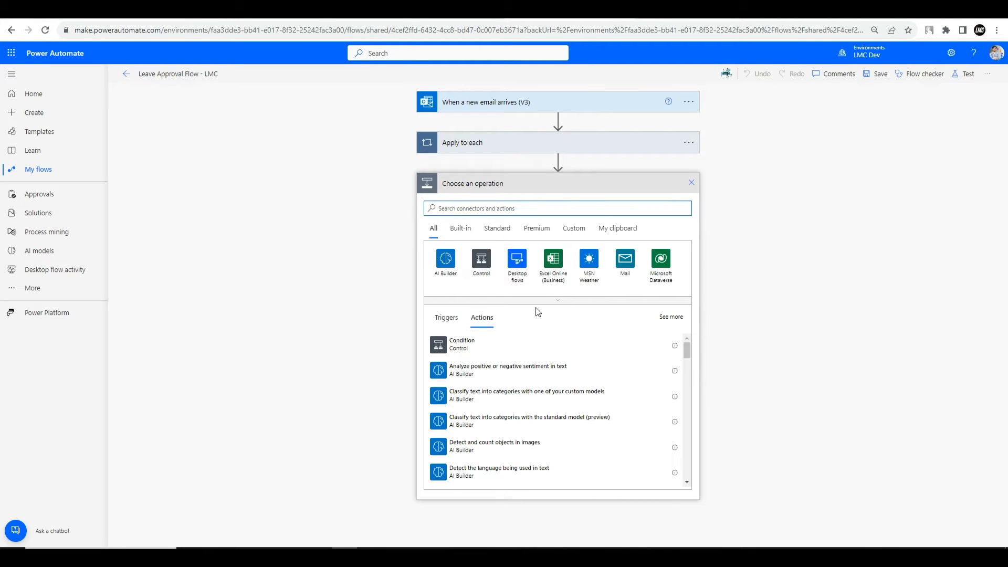
pyautogui.click(550, 281)
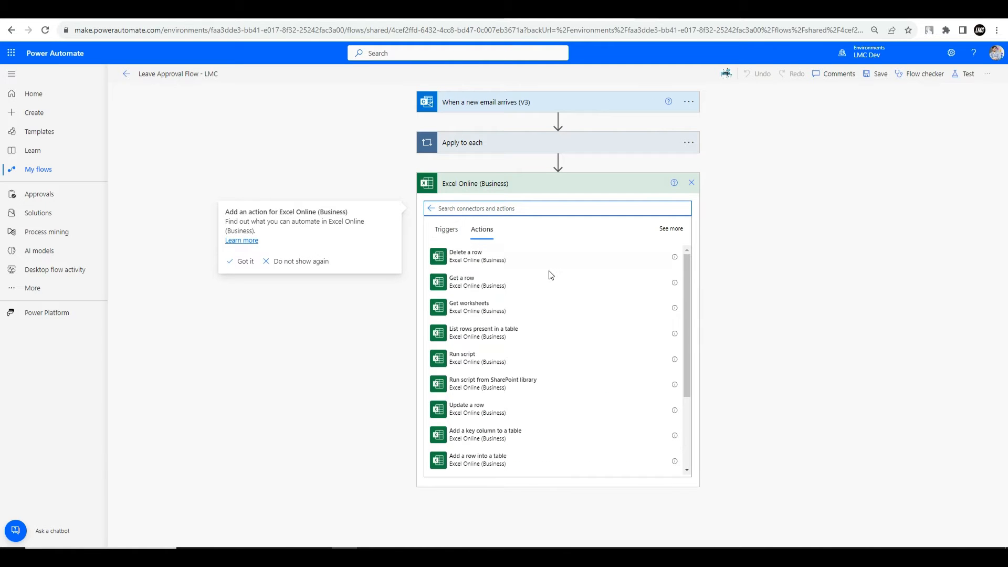
pyautogui.scroll(-3, 551, 276)
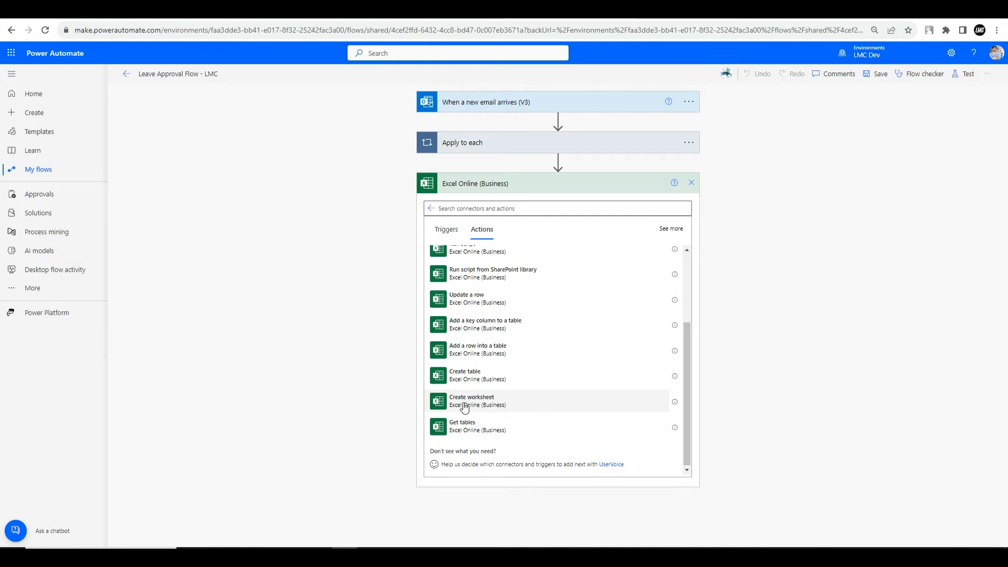
pyautogui.click(464, 407)
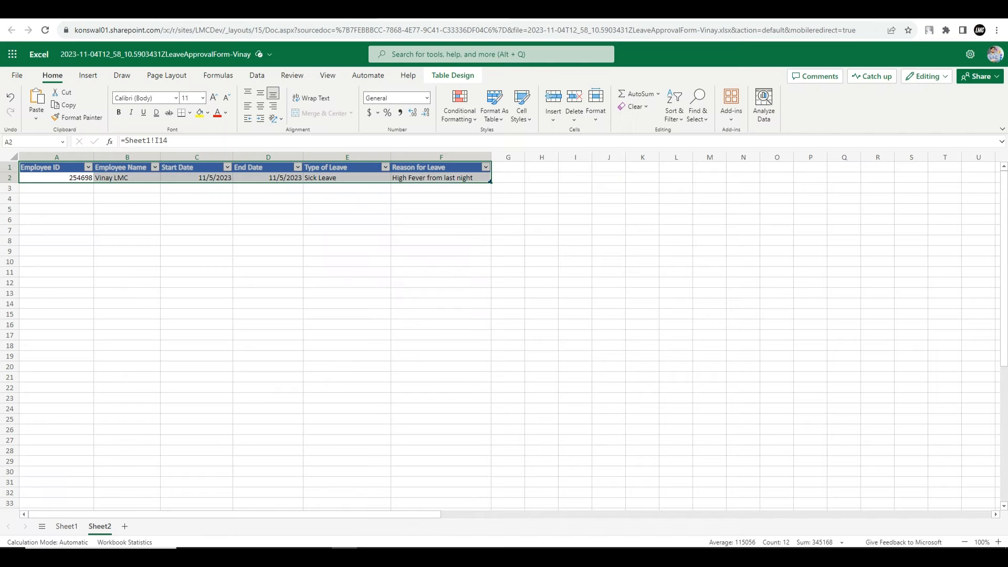
pyautogui.click(81, 528)
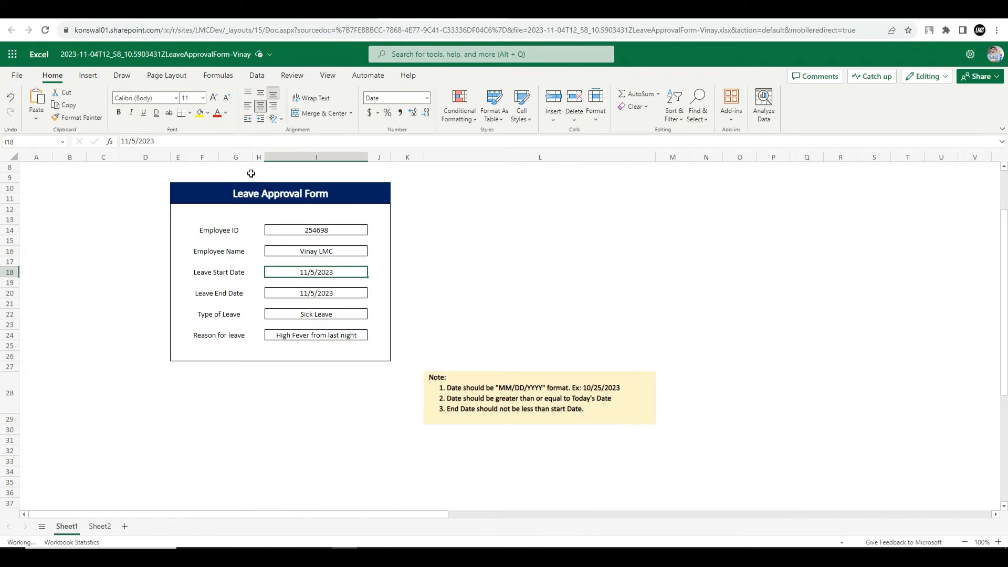
pyautogui.click(99, 526)
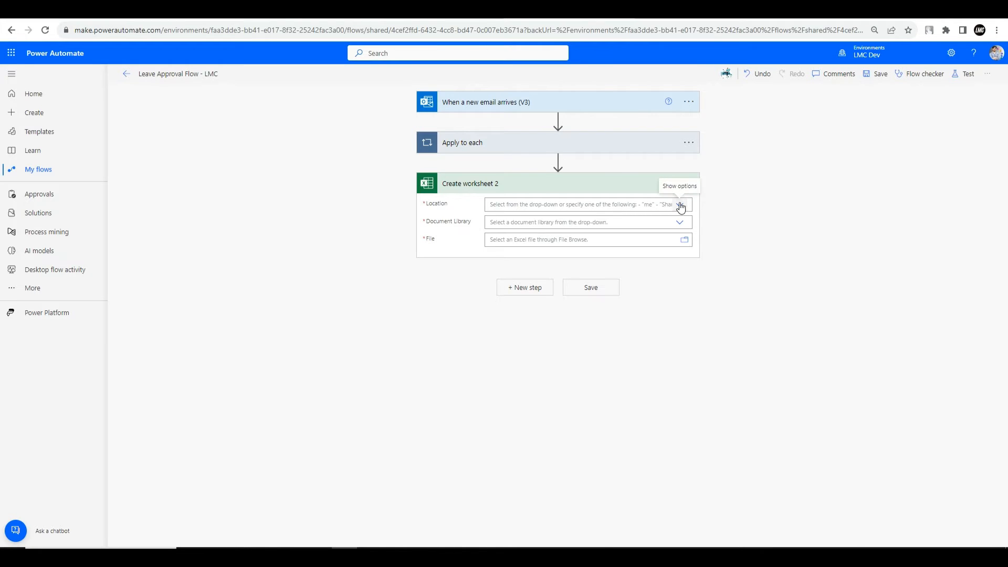
# Set the Location of the Create worksheet 2 action to SharePoint Site - LMC Dev
pyautogui.click(681, 206)
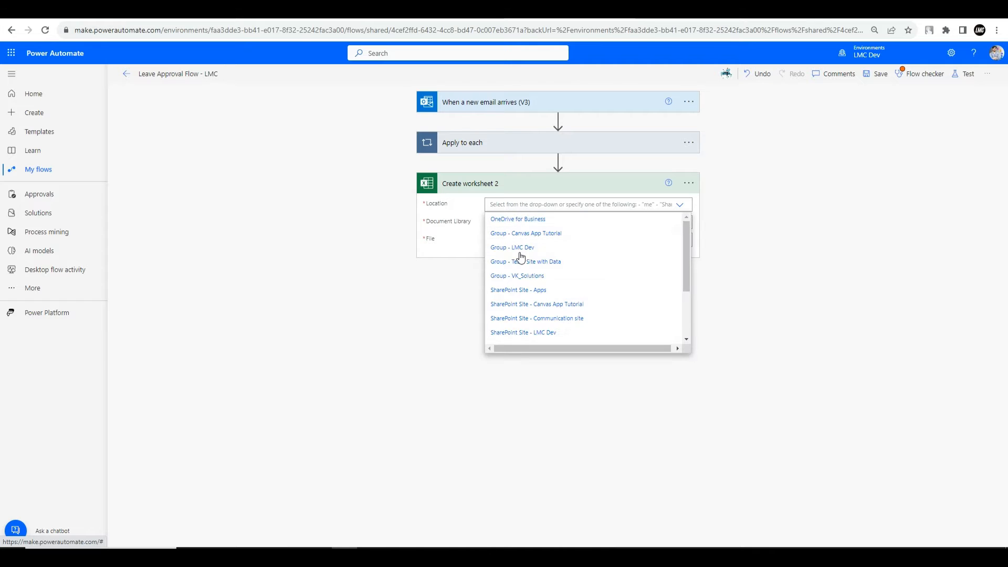
pyautogui.scroll(-3, 545, 335)
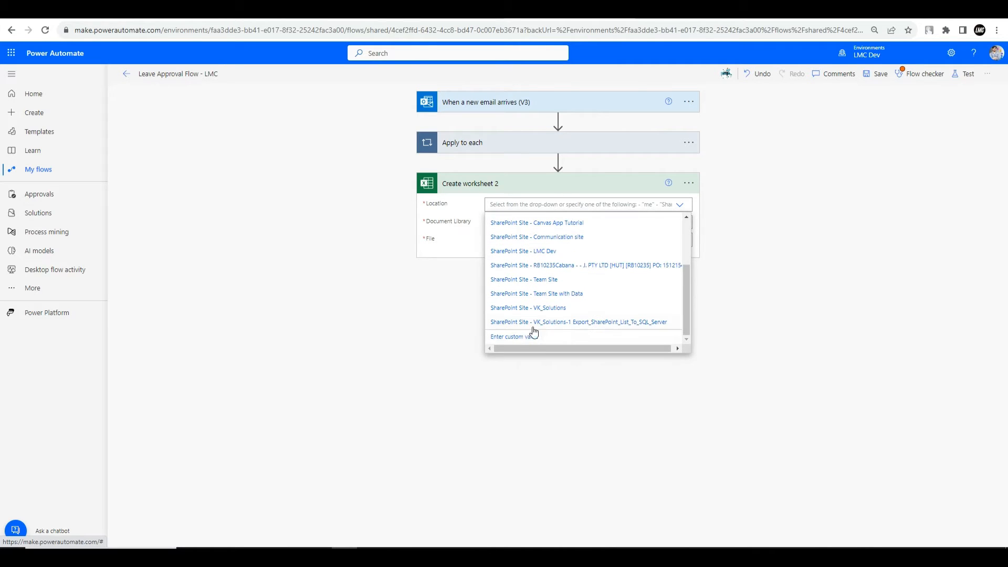
pyautogui.scroll(3, 556, 299)
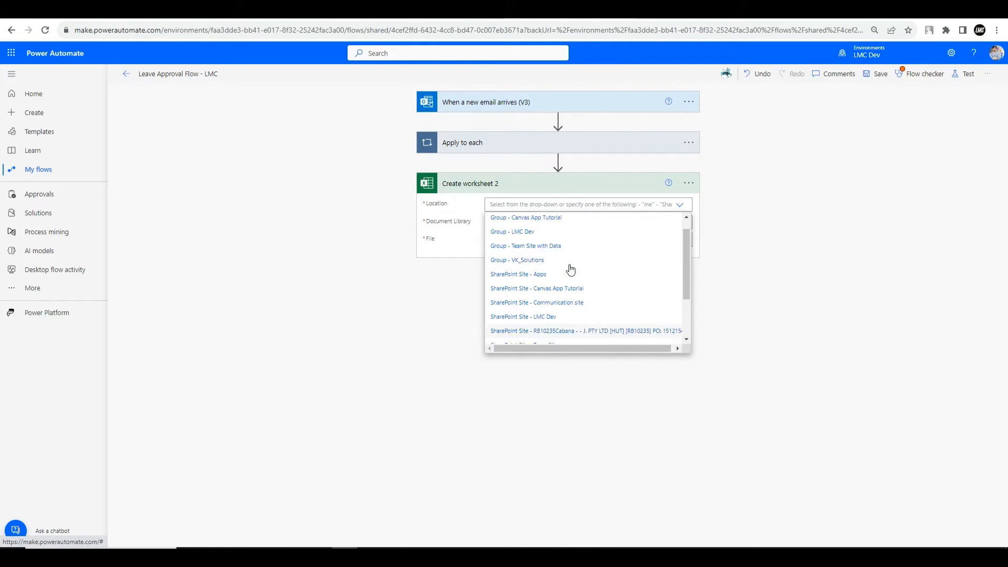
pyautogui.scroll(-2, 560, 313)
pyautogui.scroll(-1, 560, 314)
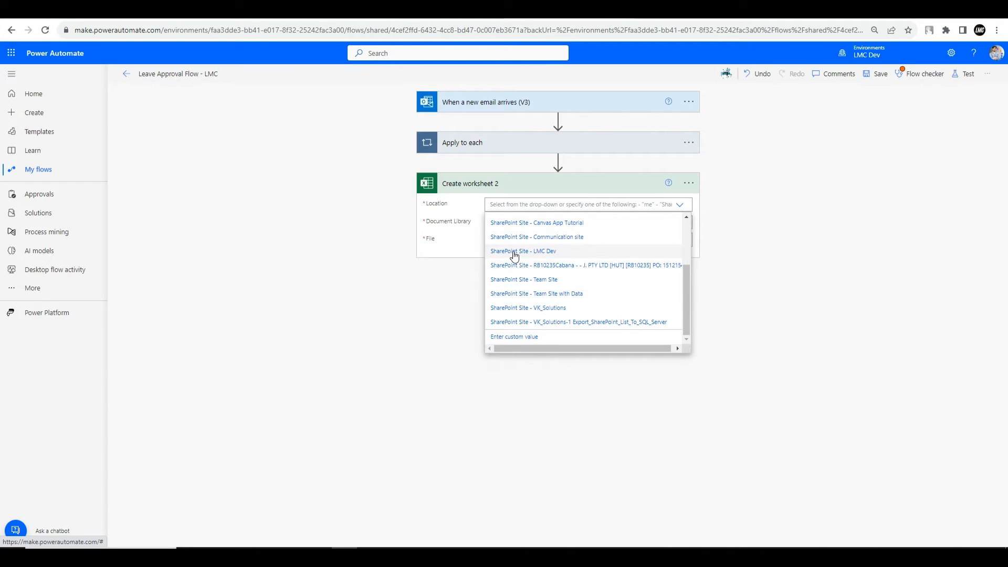
pyautogui.click(515, 255)
# Try to list the available document libraries for the Create worksheet 2 action
pyautogui.click(679, 222)
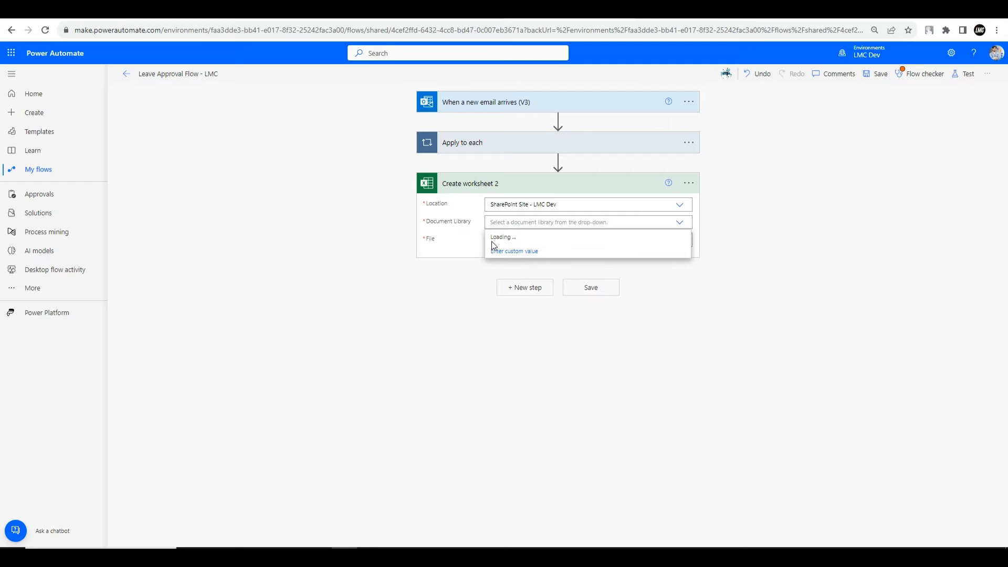
pyautogui.click(679, 224)
pyautogui.click(680, 224)
pyautogui.click(680, 224)
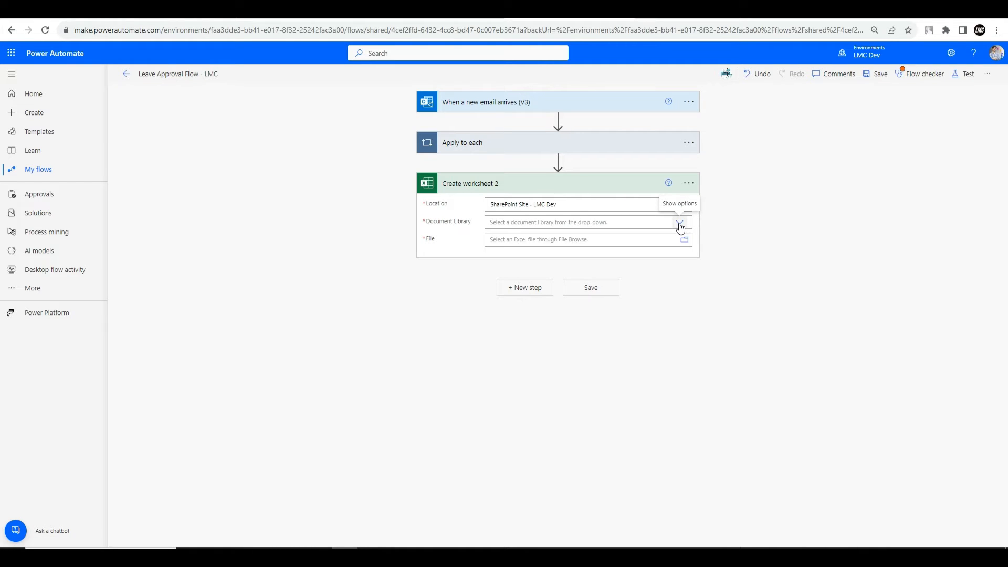
pyautogui.click(679, 224)
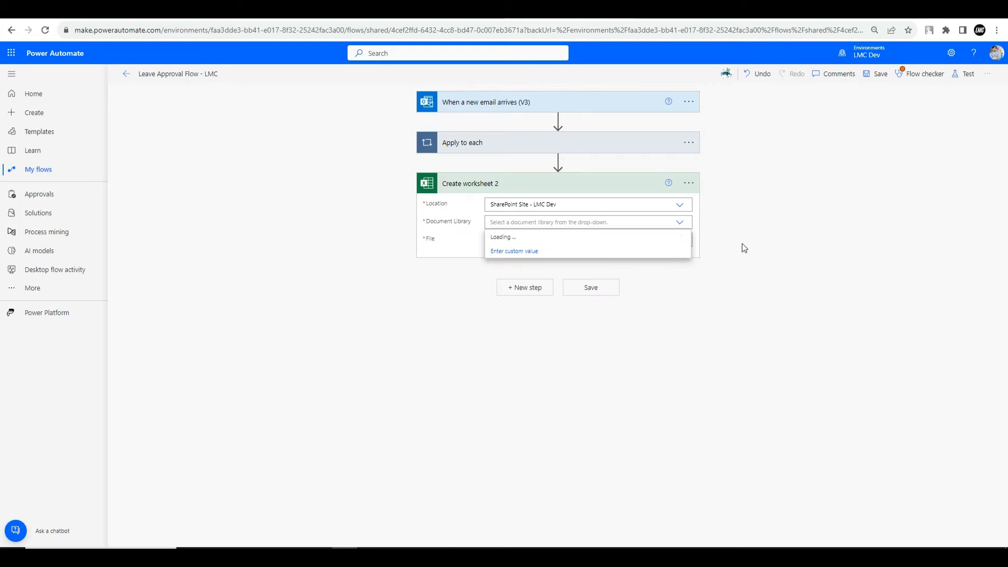
# Replace the Create worksheet 2 Location with a custom value: the LMC Dev site address copied from SharePoint, ending in /sites/LMCDev
pyautogui.click(679, 206)
pyautogui.scroll(-3, 525, 252)
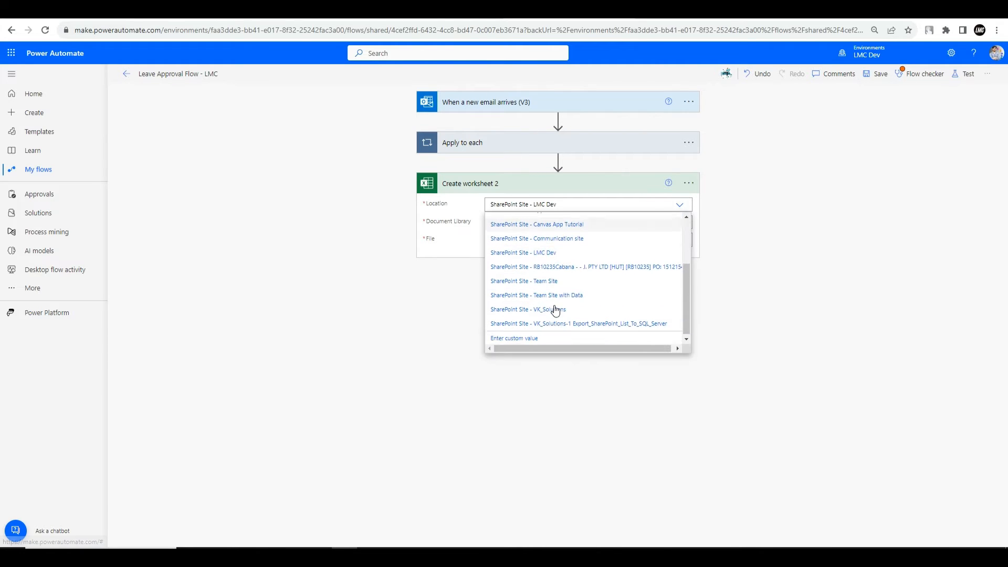
pyautogui.click(533, 340)
pyautogui.click(208, 10)
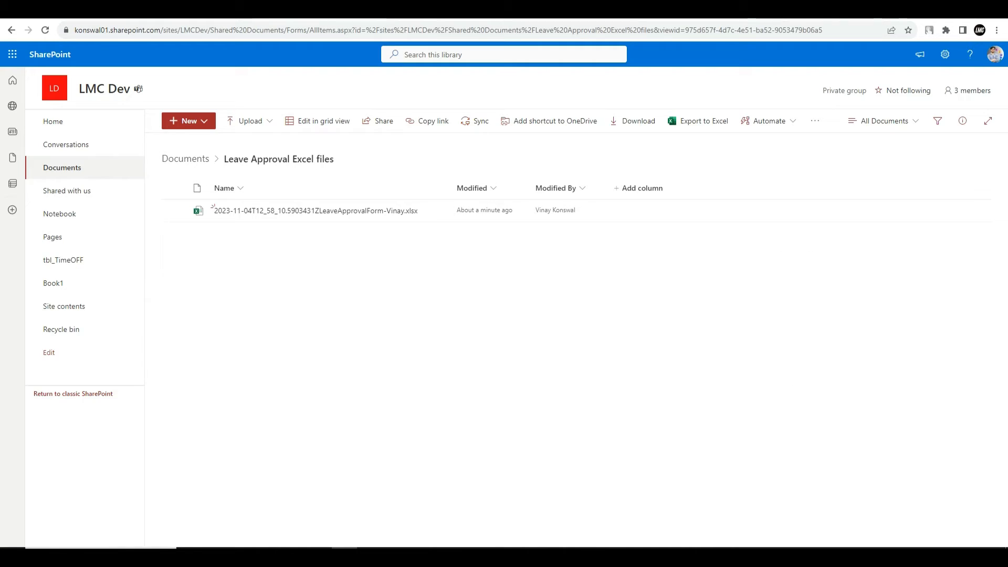
pyautogui.moveTo(209, 30); pyautogui.dragTo(39, 40)
pyautogui.hotkey('ctrl', 'c')
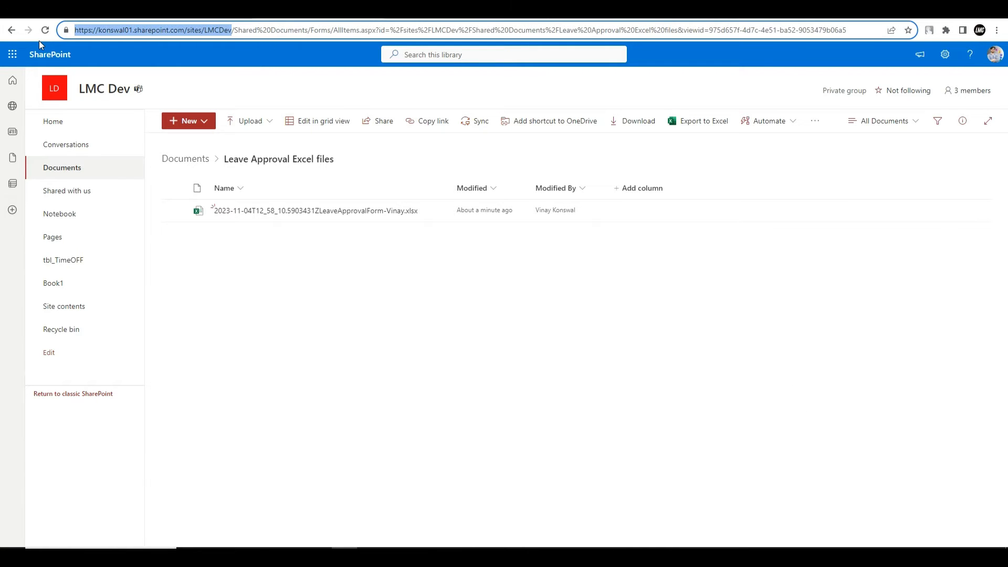
pyautogui.click(94, 11)
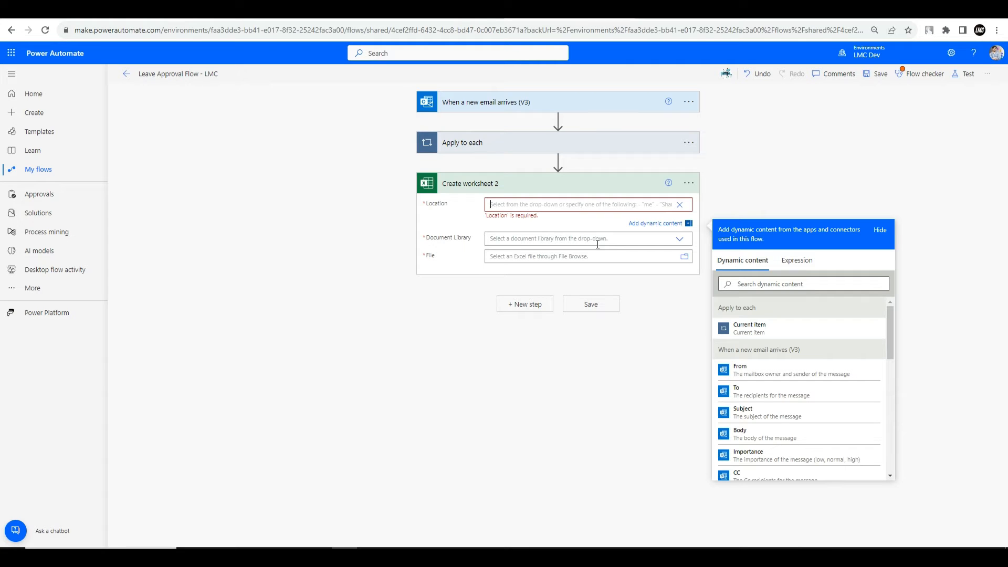
pyautogui.click(526, 206)
pyautogui.hotkey('ctrl', 'v')
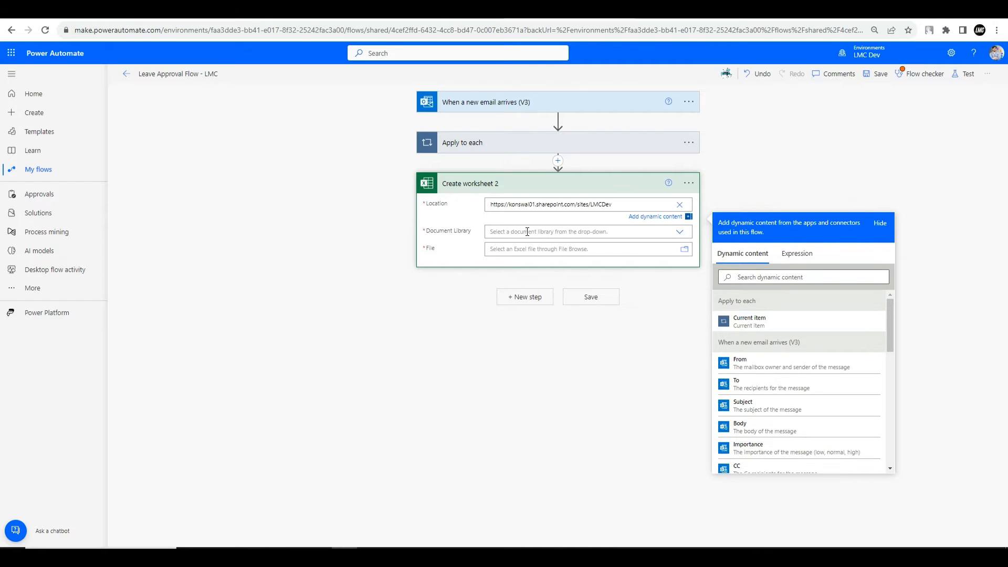
# Set the Create worksheet 2 Document Library to Documents and browse the Leave Approval Excel files folder for the File field
pyautogui.click(679, 230)
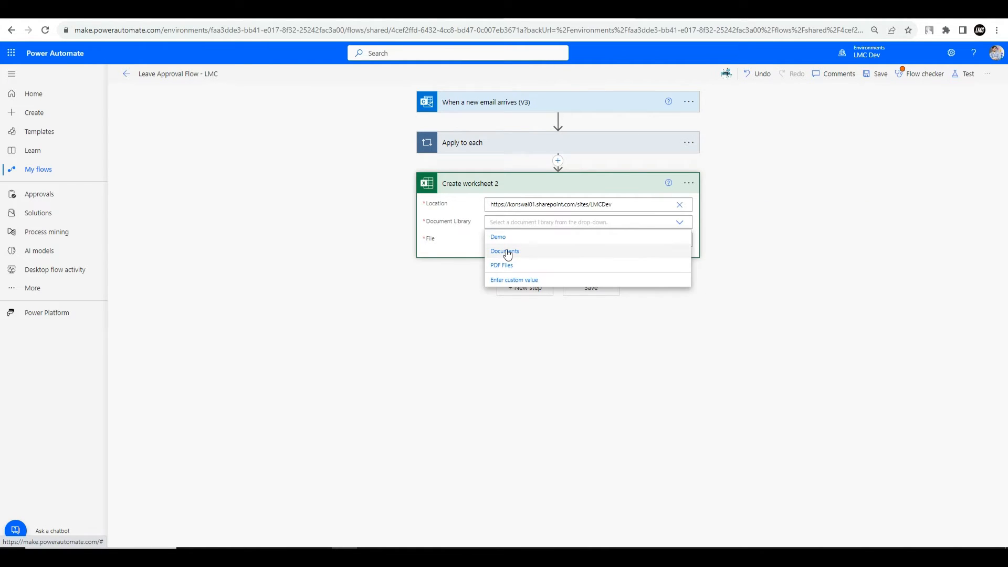
pyautogui.click(506, 252)
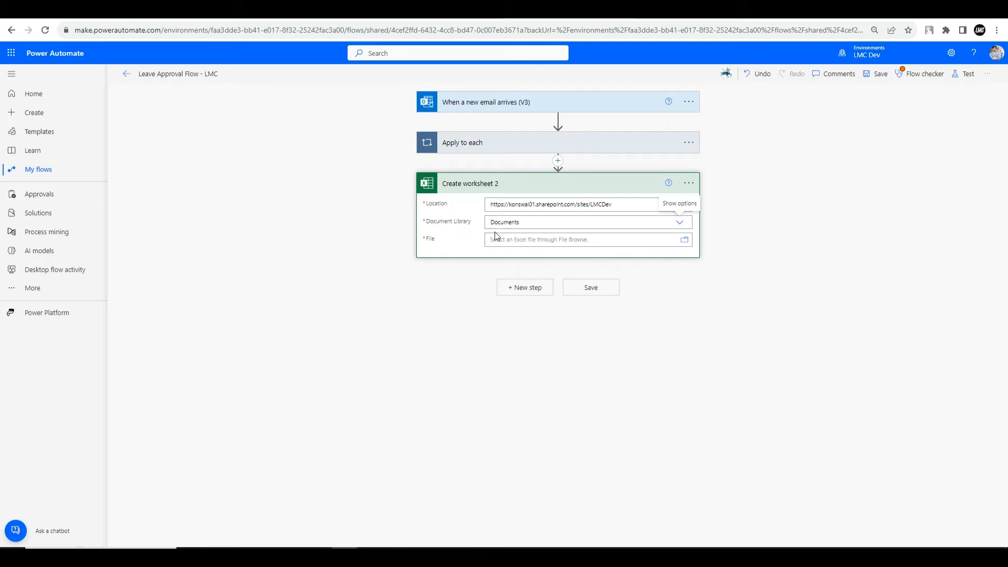
pyautogui.click(684, 239)
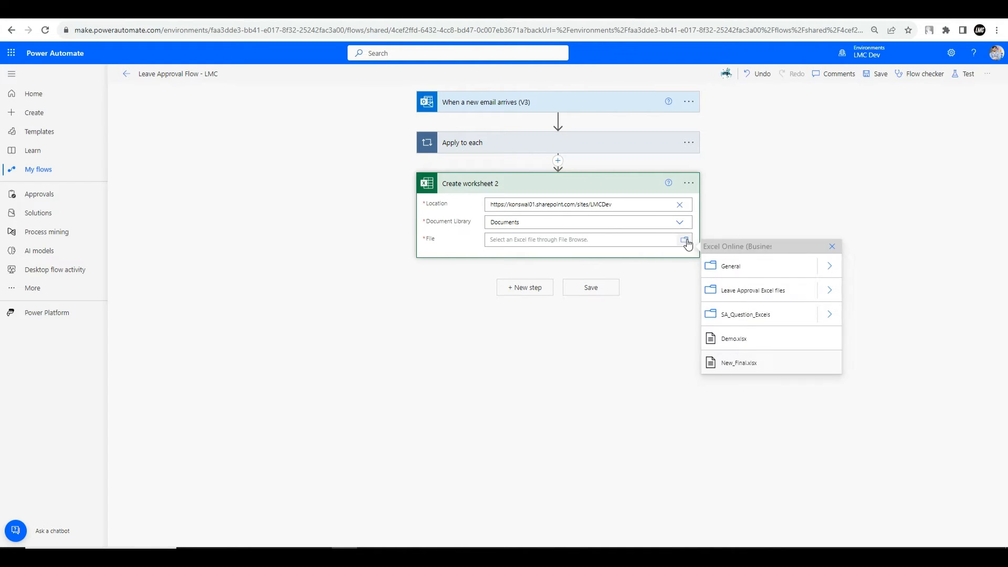
pyautogui.click(829, 291)
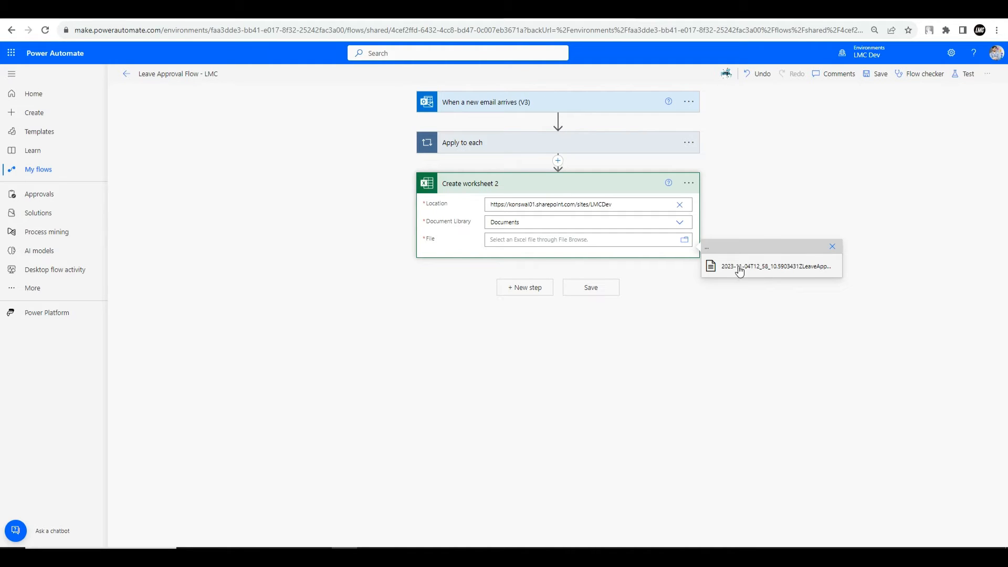
pyautogui.click(565, 238)
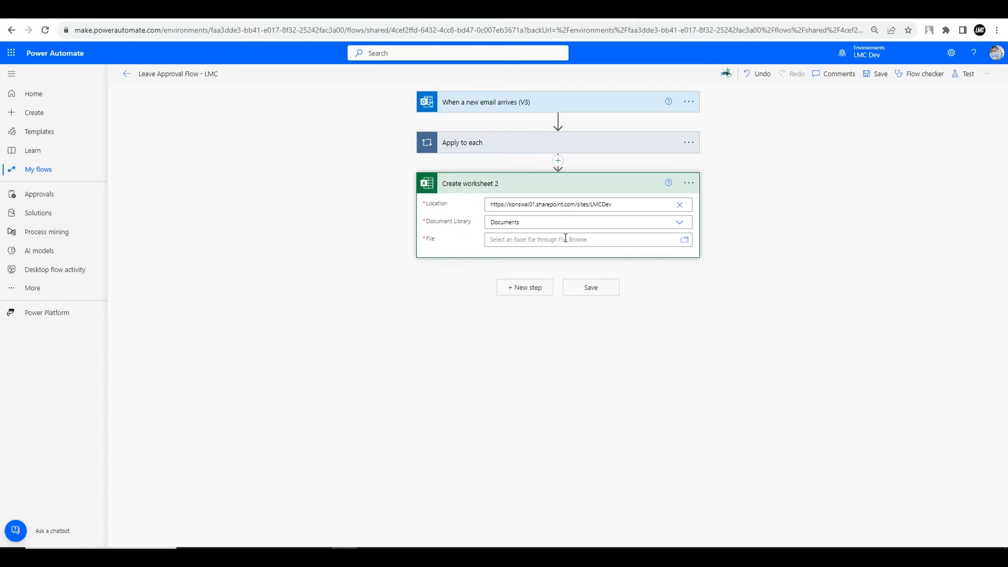
# Search the dynamic content for "id" to find the created file's identifier for the Create worksheet 2 File field
pyautogui.click(529, 239)
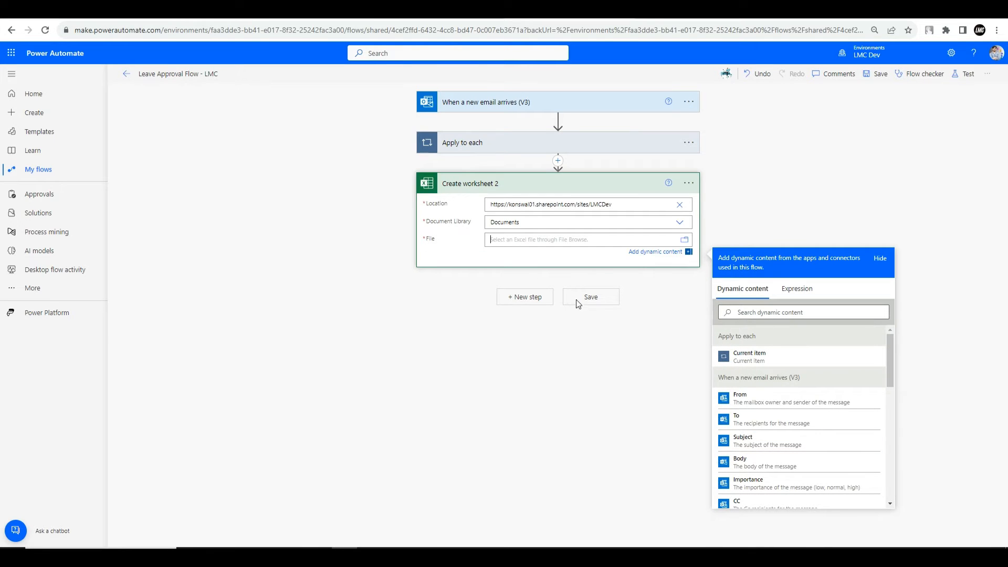
pyautogui.click(470, 147)
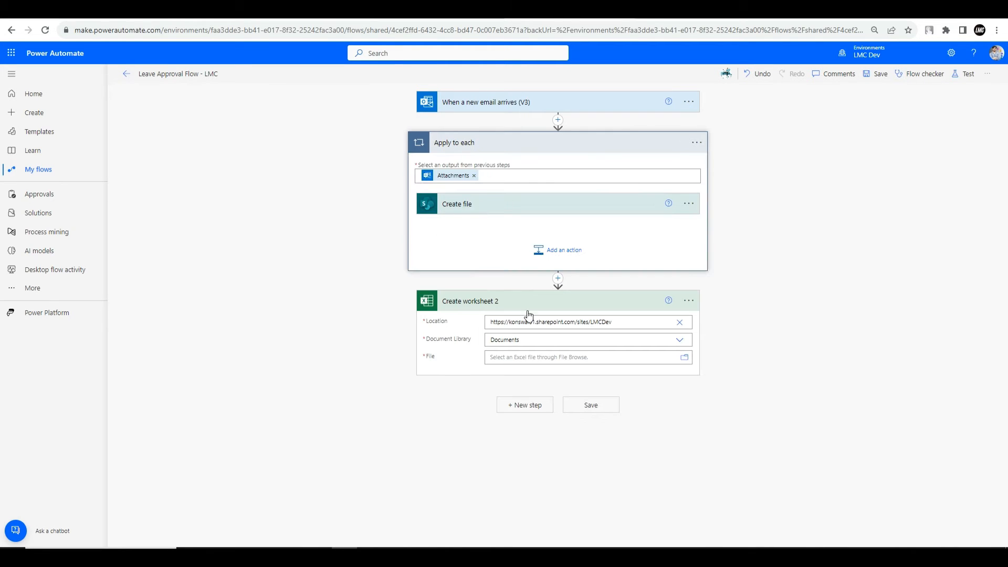
pyautogui.click(509, 355)
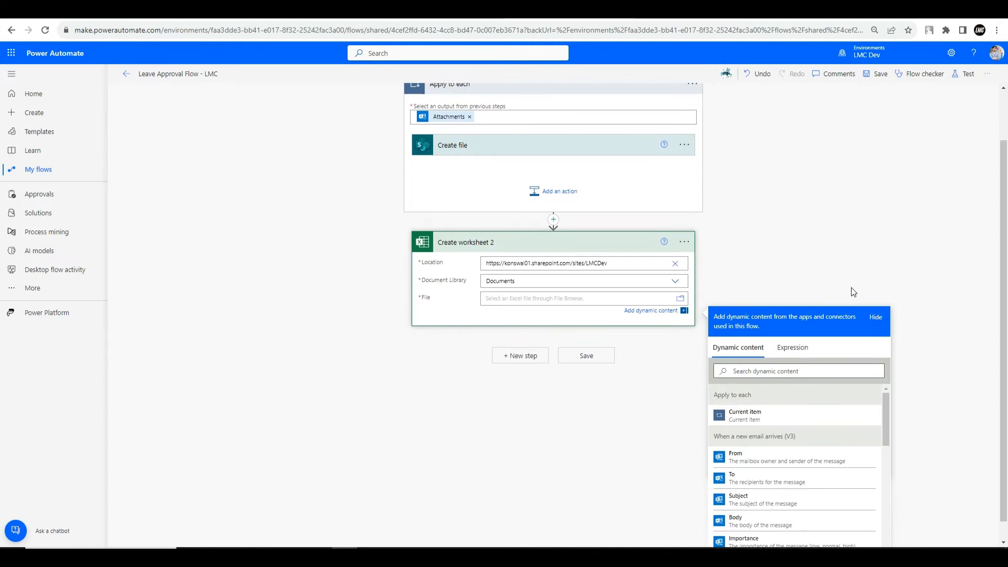
pyautogui.scroll(-3, 778, 431)
pyautogui.scroll(-3, 776, 420)
pyautogui.scroll(10, 777, 403)
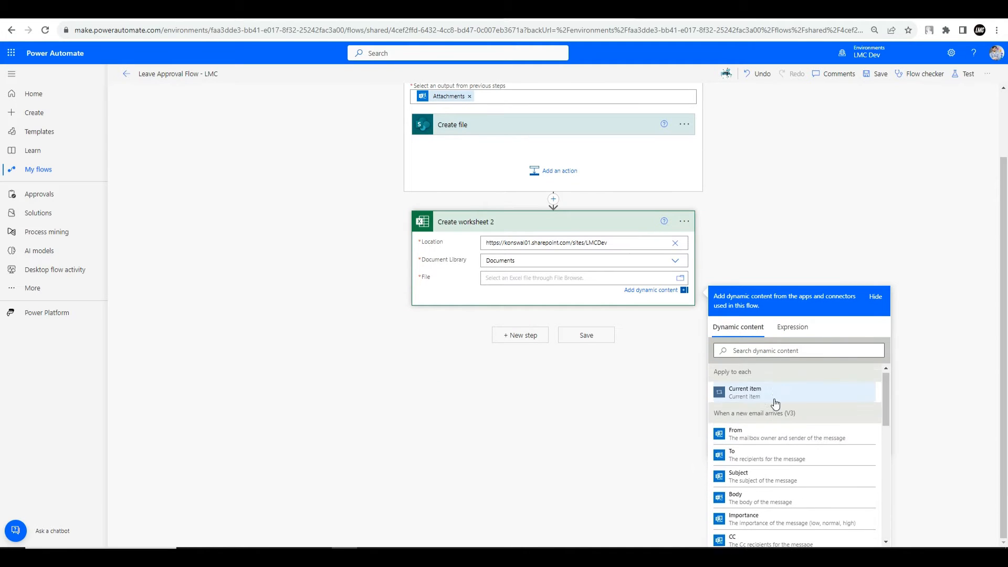
pyautogui.click(764, 351)
pyautogui.write('id')
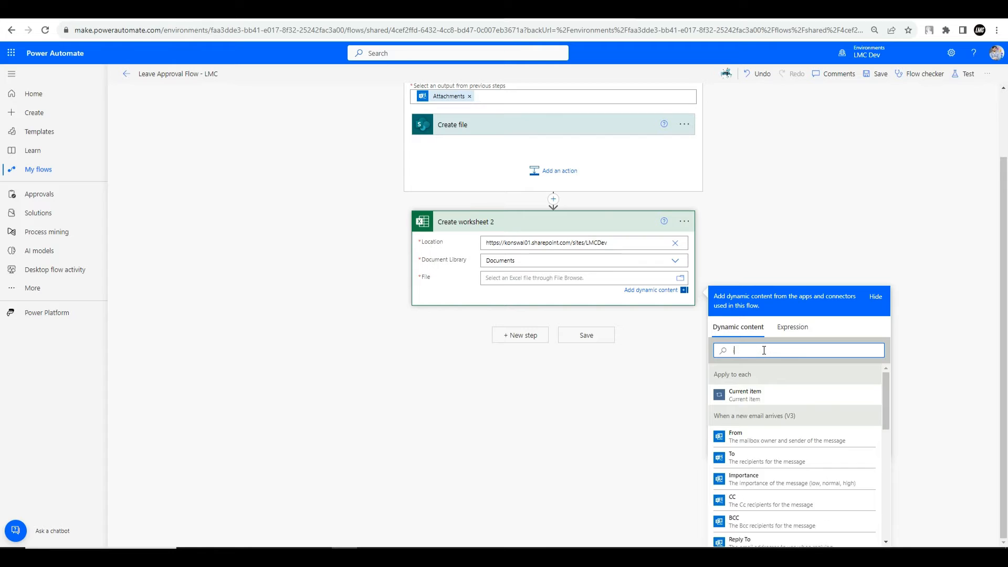
pyautogui.click(517, 280)
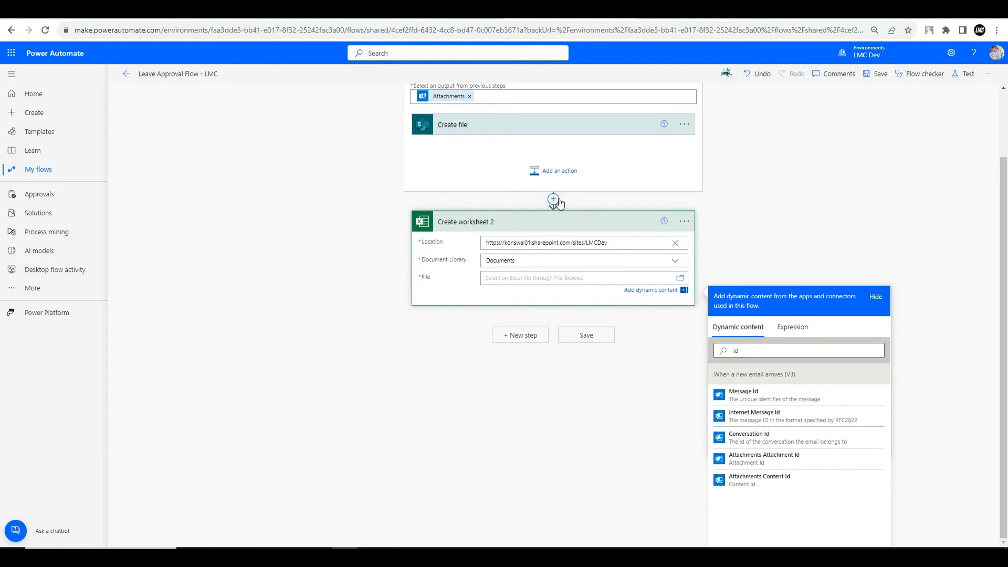
# Copy the Create worksheet 2 action and paste it inside the Apply to each loop after Create file
pyautogui.scroll(2, 553, 199)
pyautogui.click(677, 303)
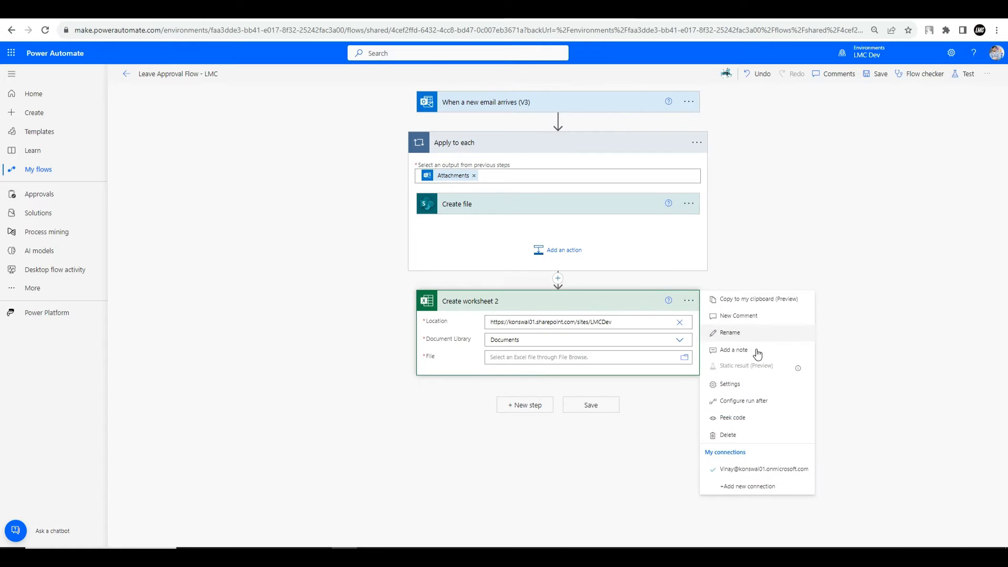
pyautogui.click(735, 303)
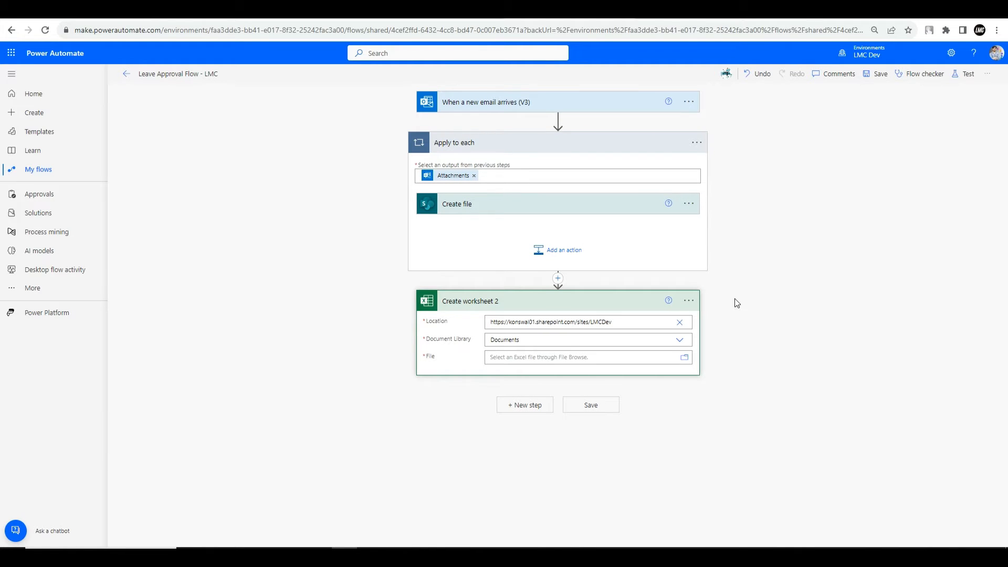
pyautogui.click(551, 257)
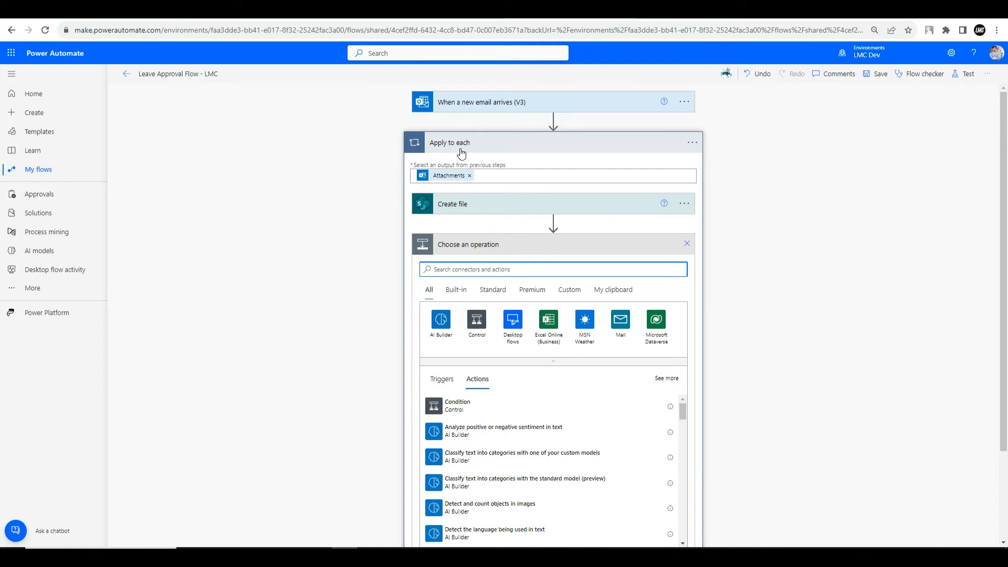
pyautogui.click(611, 291)
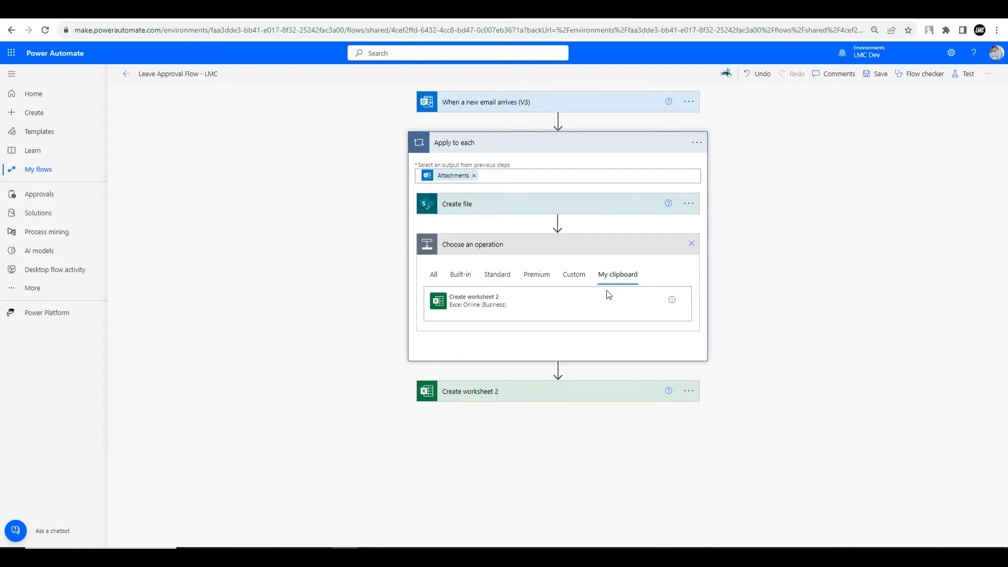
pyautogui.click(473, 298)
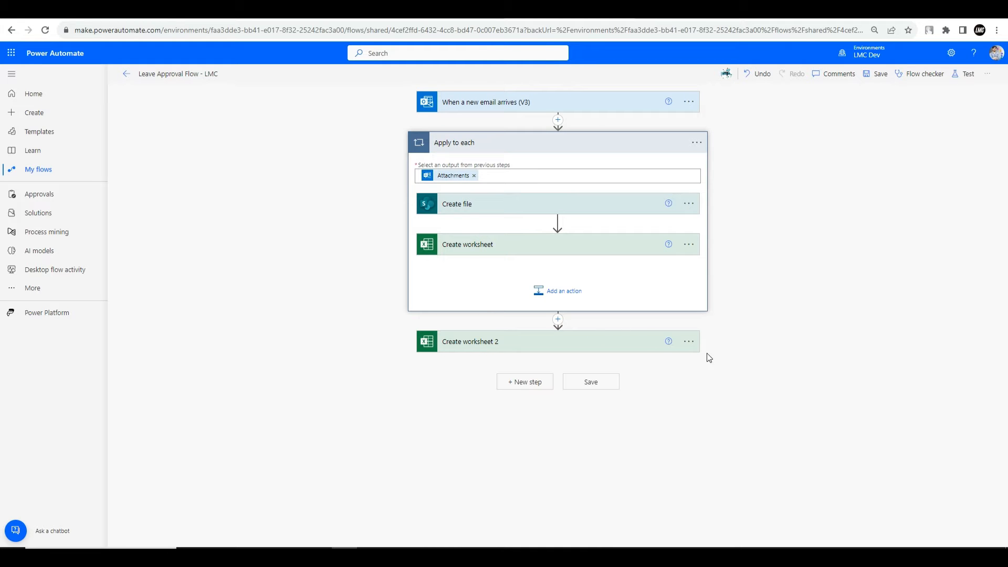
# Delete the original Create worksheet 2 action below the Apply to each loop
pyautogui.click(688, 341)
pyautogui.click(720, 475)
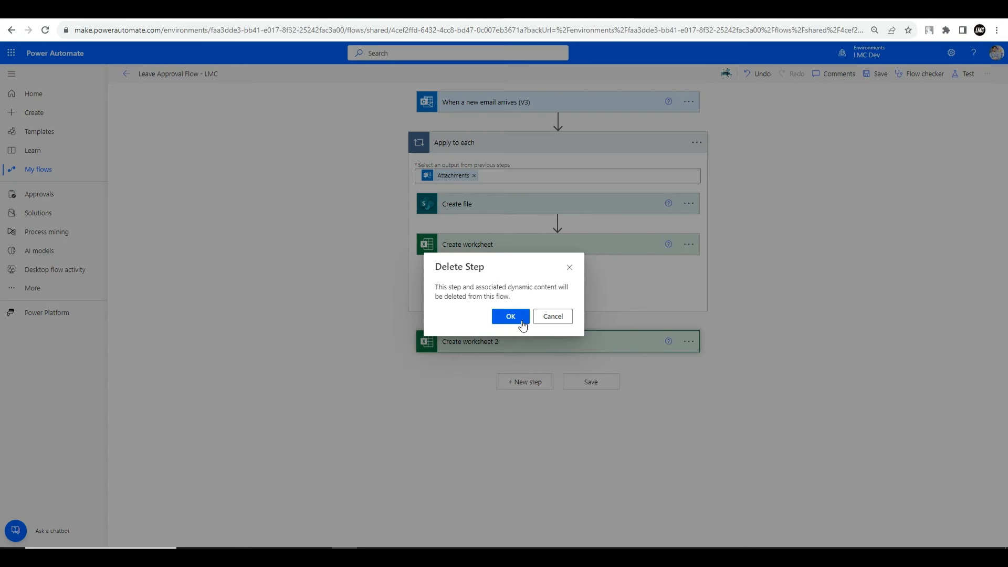
pyautogui.click(513, 316)
# In the Create worksheet action, set File to the Id output of Create file and the worksheet name to Sheet2
pyautogui.click(493, 245)
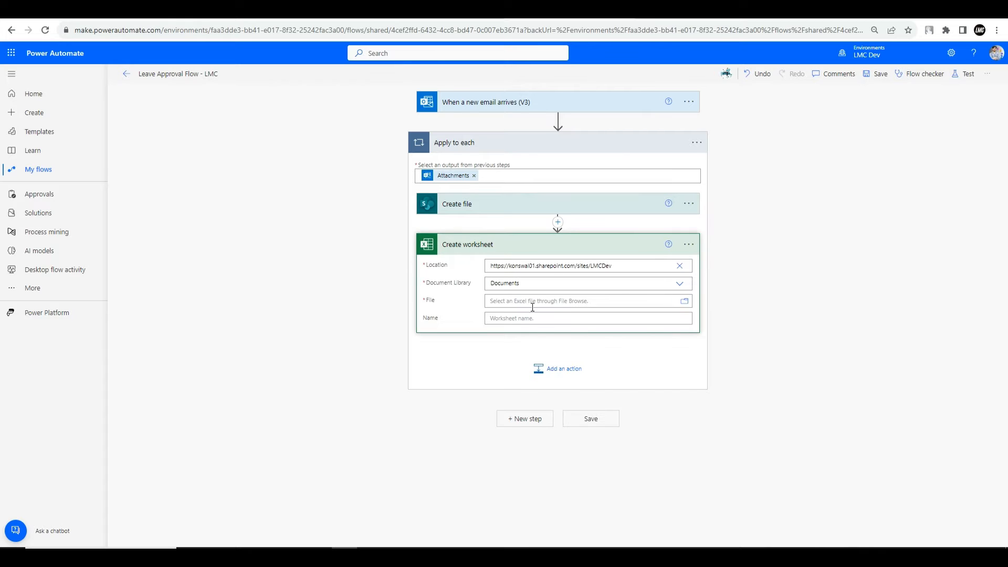
pyautogui.click(605, 302)
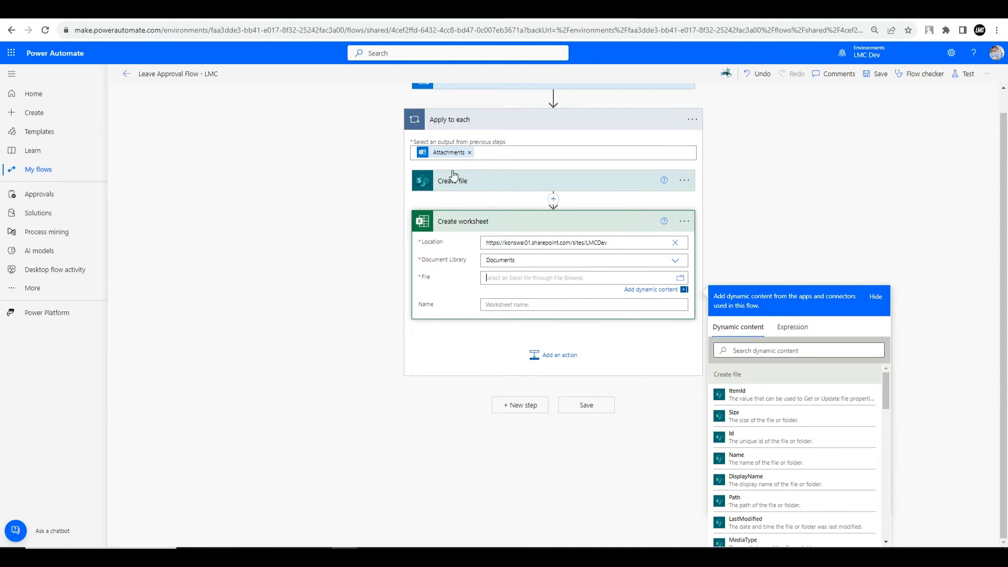
pyautogui.click(740, 445)
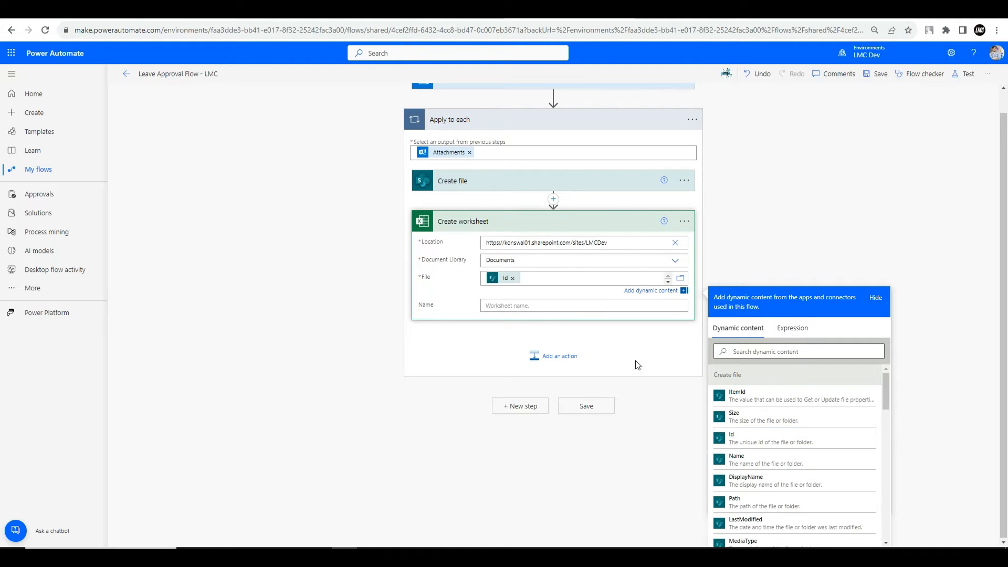
pyautogui.click(499, 306)
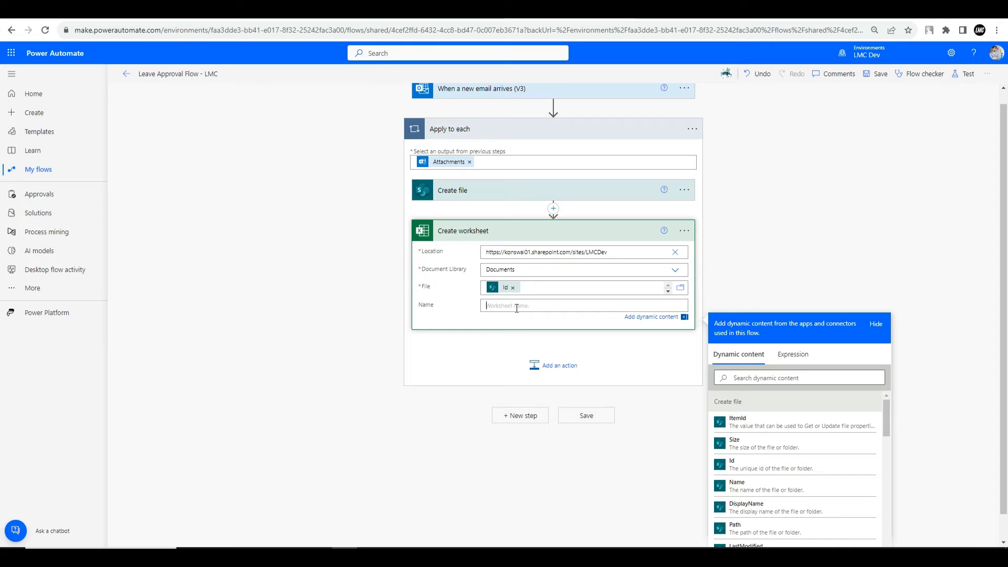
pyautogui.write('Sheet2')
pyautogui.click(775, 293)
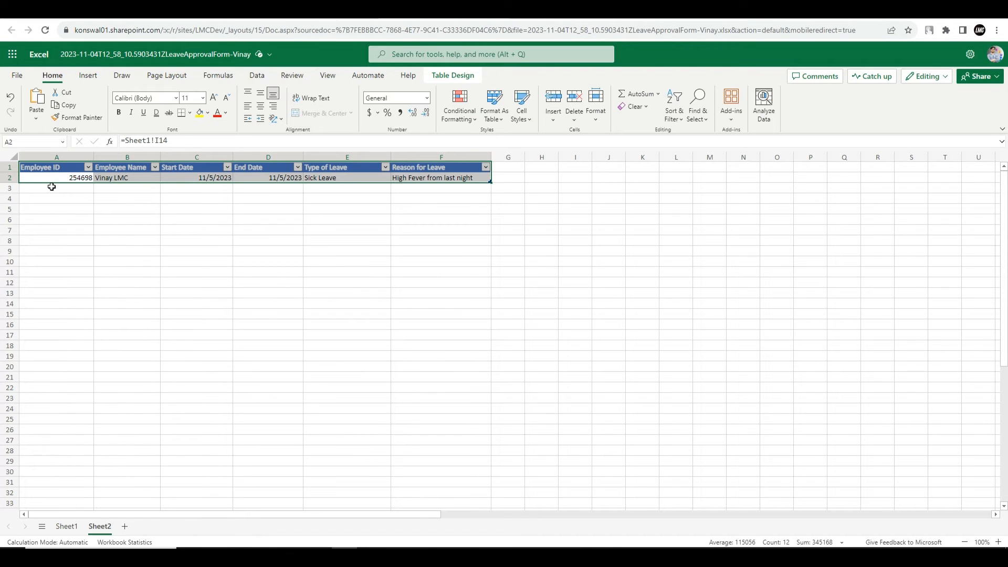
# Check the table headers in the workbook's Sheet2 and add an Excel Online (Business) Create table action after Create worksheet in the loop
pyautogui.click(53, 199)
pyautogui.moveTo(53, 167); pyautogui.dragTo(441, 169)
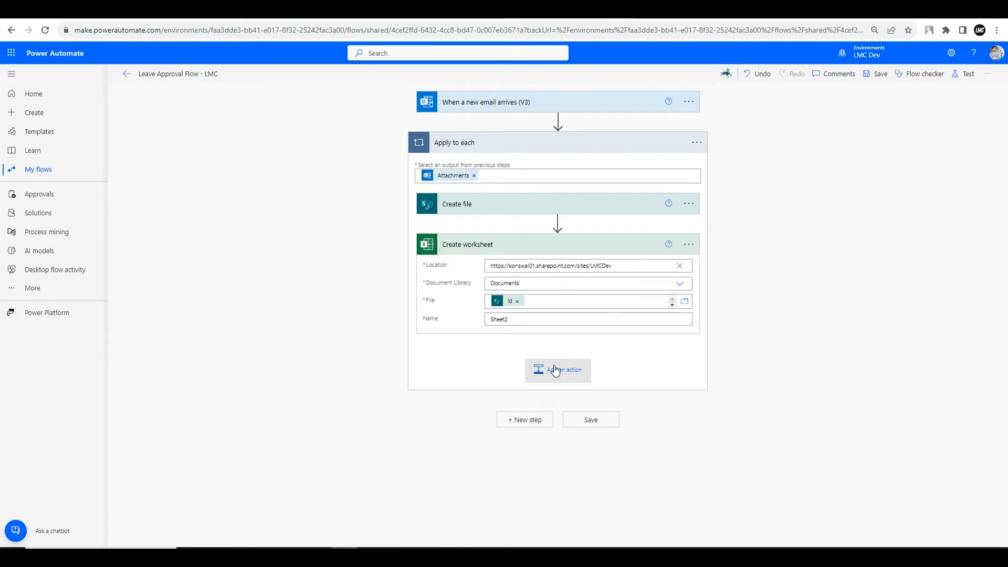
pyautogui.click(552, 369)
pyautogui.scroll(-2, 575, 292)
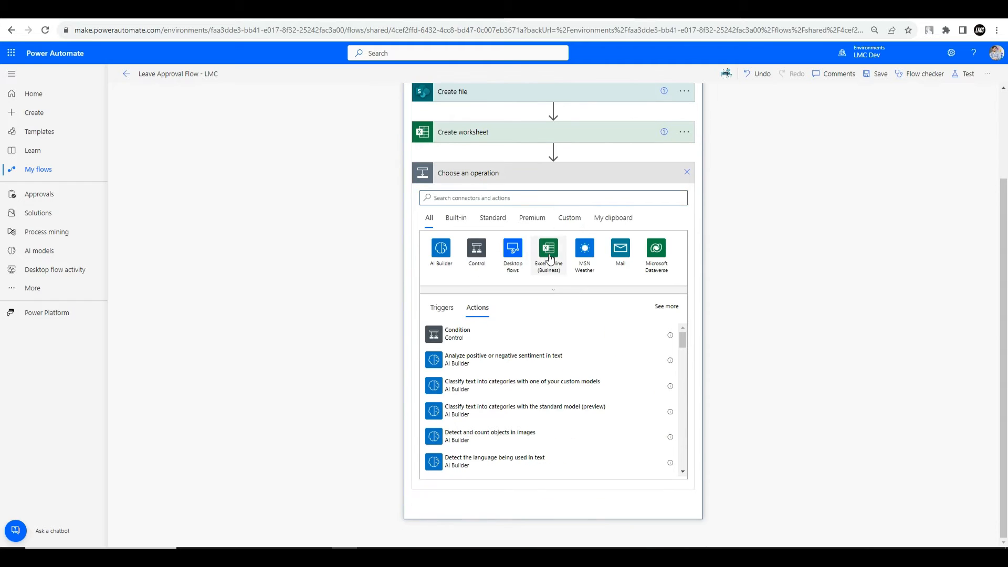
pyautogui.click(551, 265)
pyautogui.scroll(-5, 498, 299)
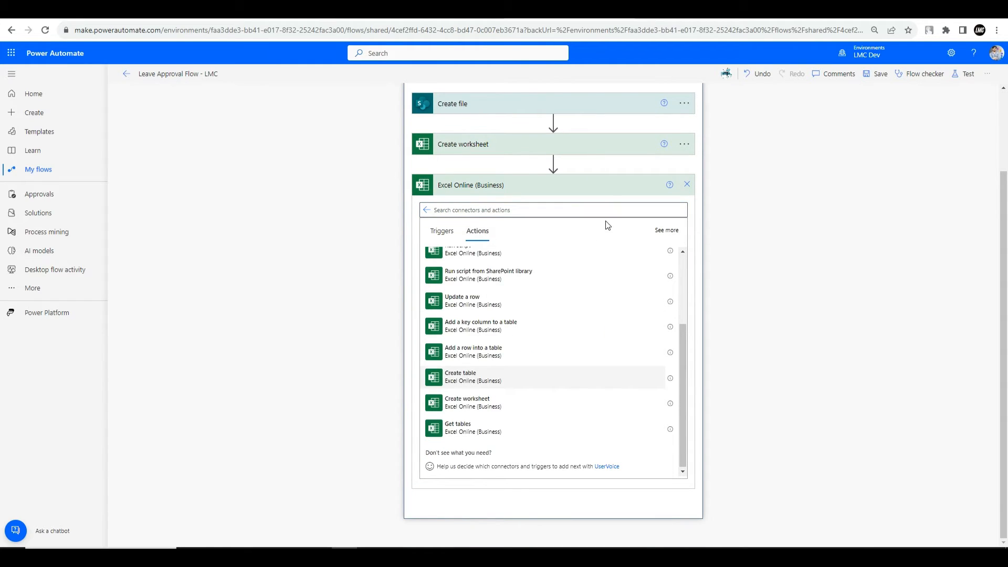
pyautogui.click(478, 378)
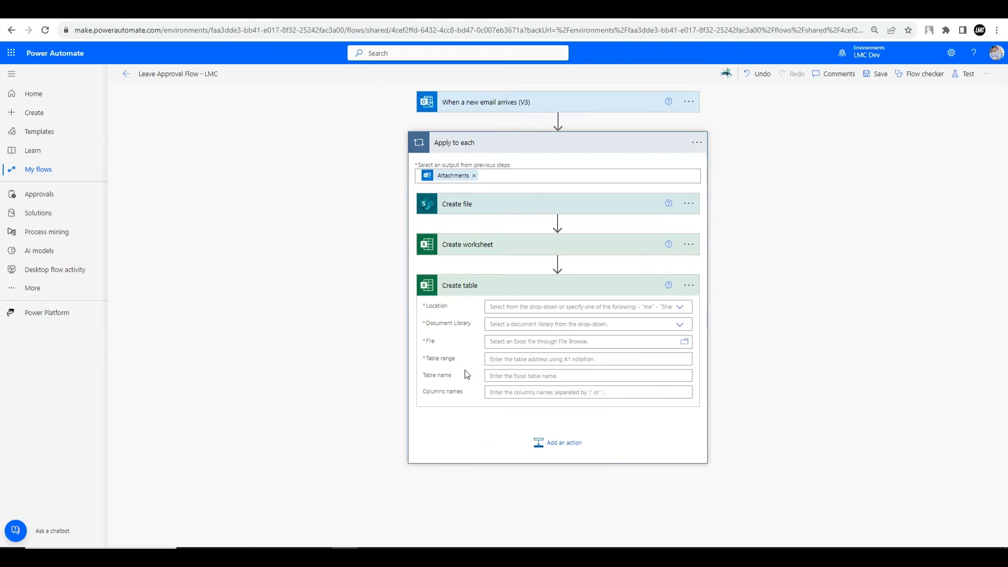
# Set the Create table Location to SharePoint Site - LMC Dev and its Document Library to Documents
pyautogui.click(678, 308)
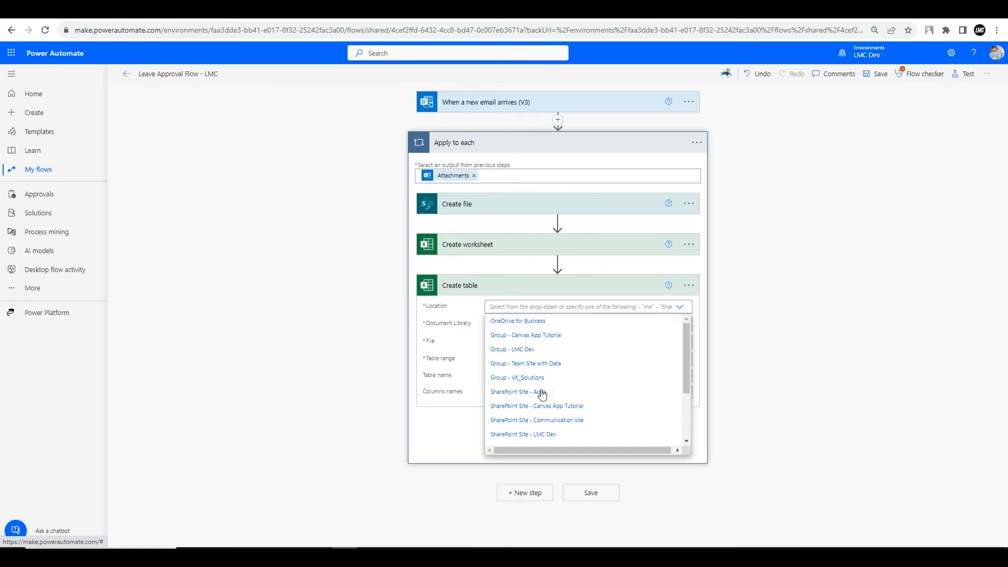
pyautogui.scroll(-2, 540, 394)
pyautogui.click(542, 352)
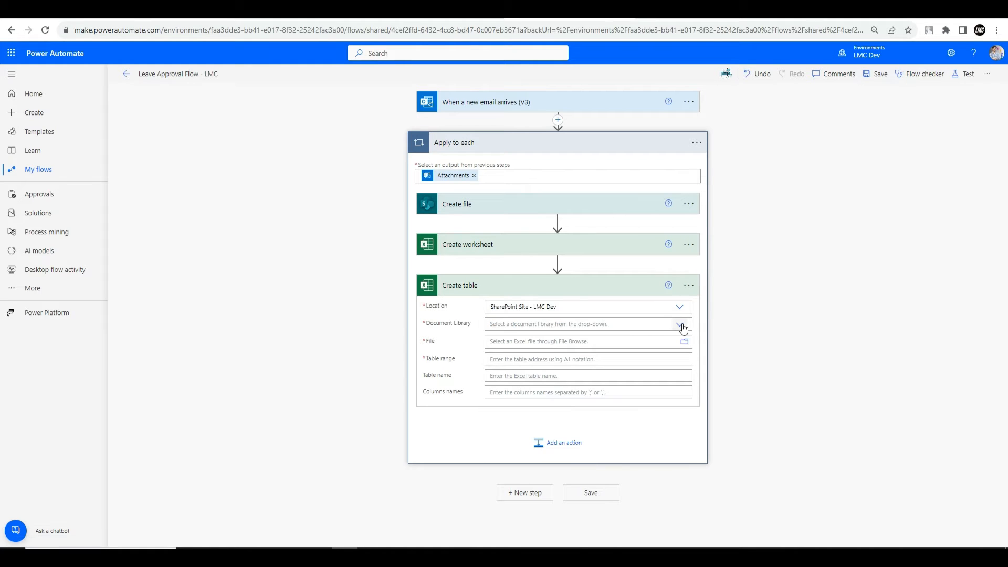
pyautogui.click(680, 324)
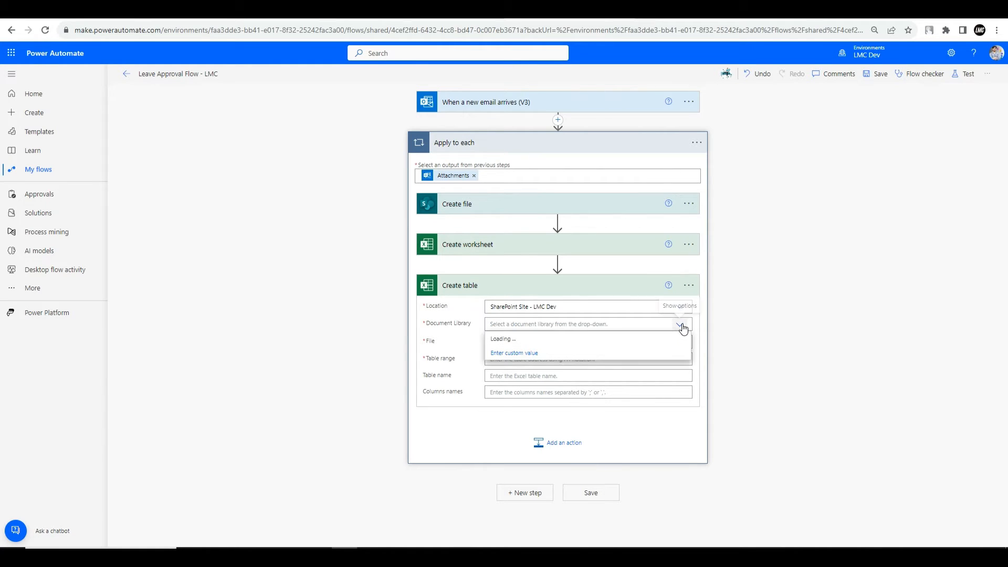
pyautogui.click(507, 354)
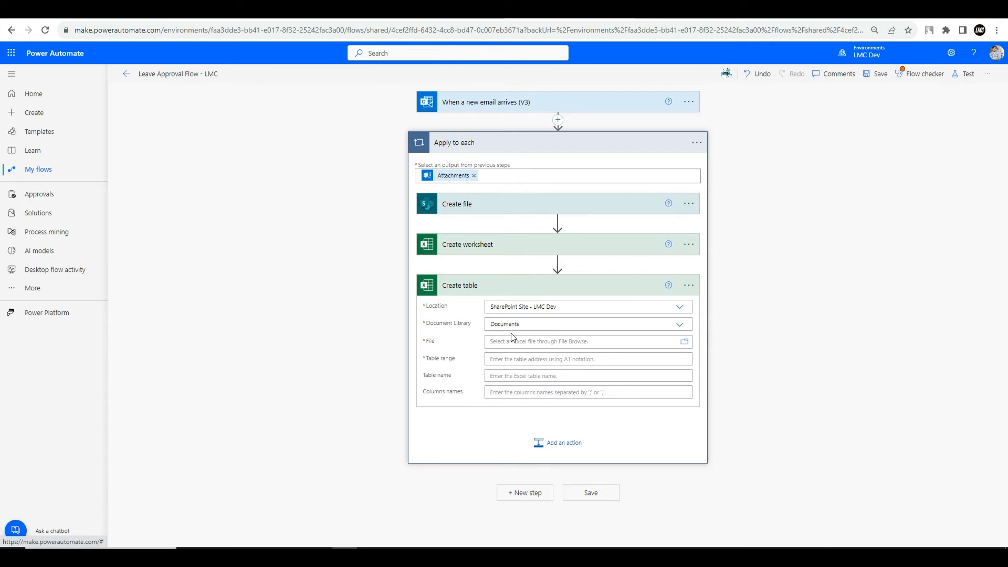
# Set the Create table File to the Id output of the Create file action
pyautogui.click(597, 341)
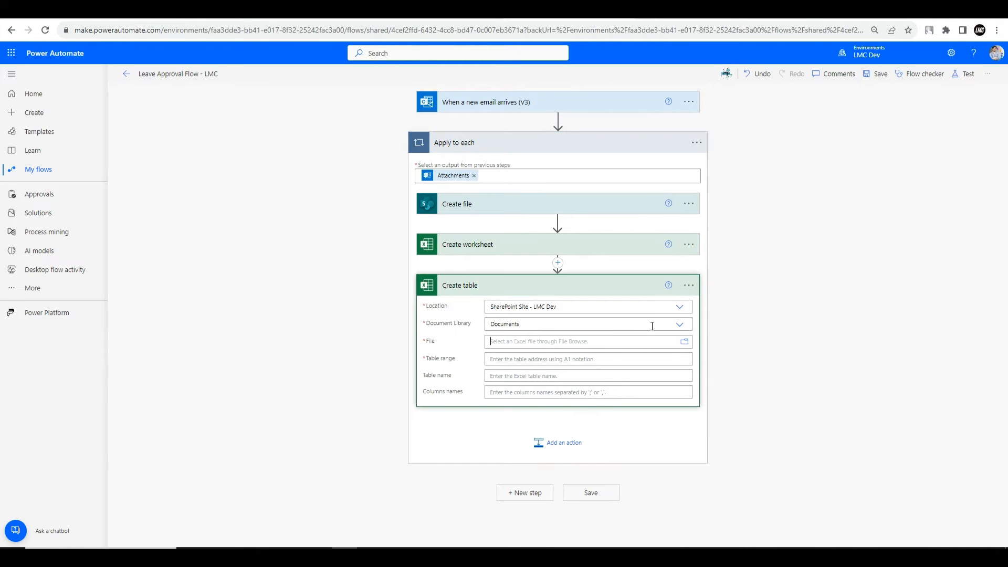
pyautogui.scroll(-5, 764, 419)
pyautogui.scroll(-10, 762, 431)
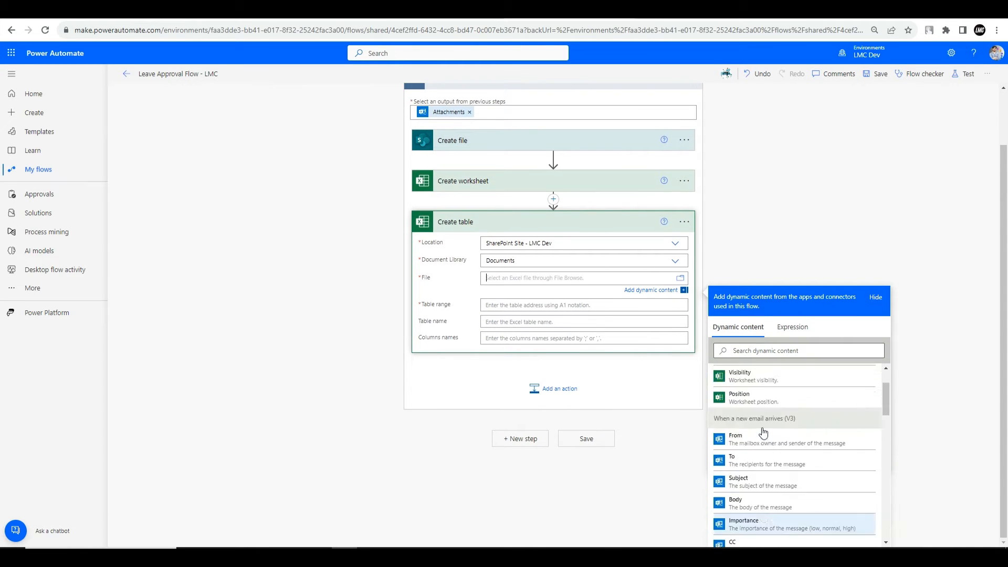
pyautogui.scroll(-2, 755, 430)
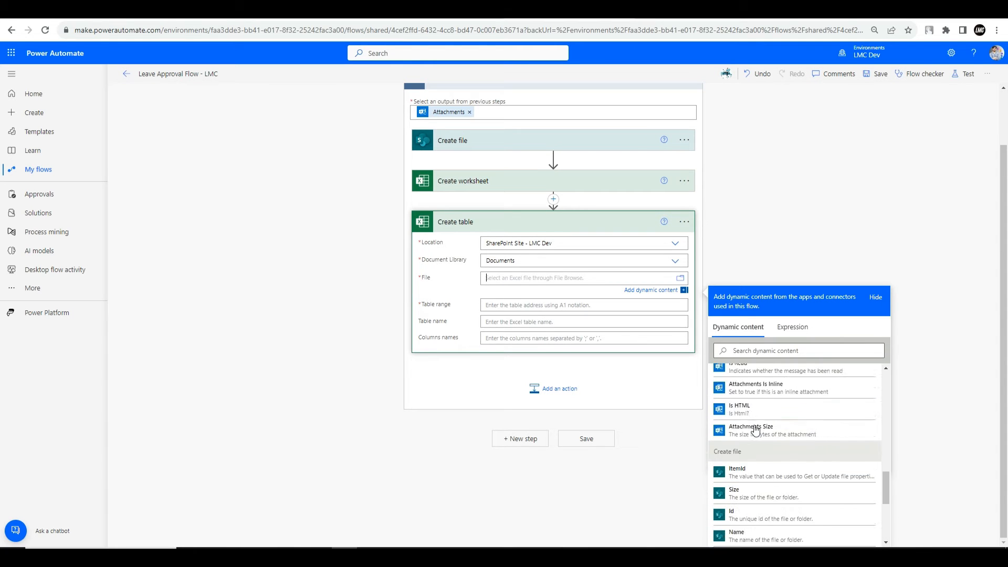
pyautogui.scroll(5, 745, 398)
pyautogui.moveTo(742, 367); pyautogui.dragTo(738, 391)
pyautogui.scroll(3, 738, 391)
pyautogui.scroll(-4, 839, 441)
pyautogui.scroll(1, 765, 423)
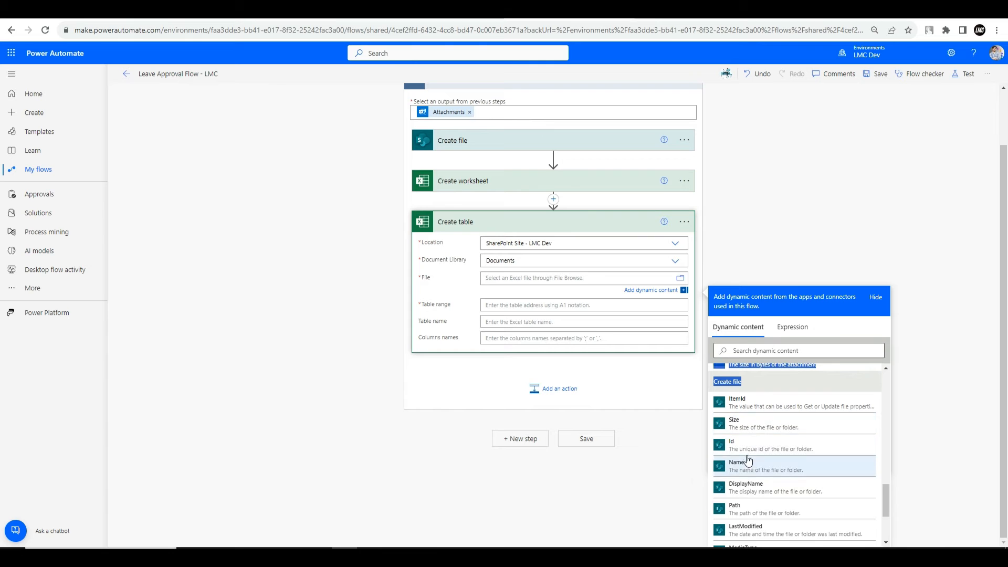
pyautogui.click(746, 445)
# Set the Create table range to A1:F1 and look up the table's name in the workbook's Sheet2
pyautogui.click(525, 310)
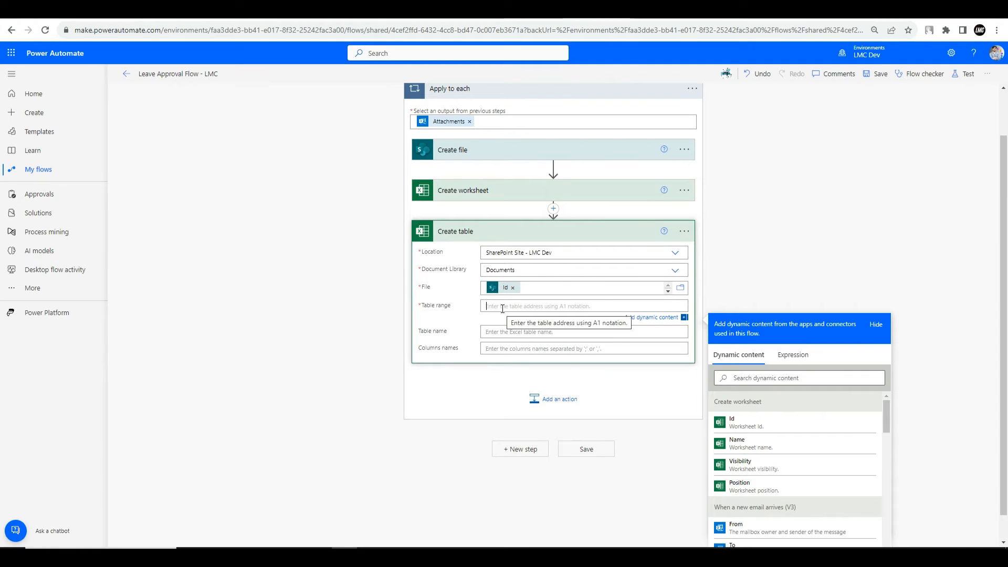
pyautogui.write('A1:F1')
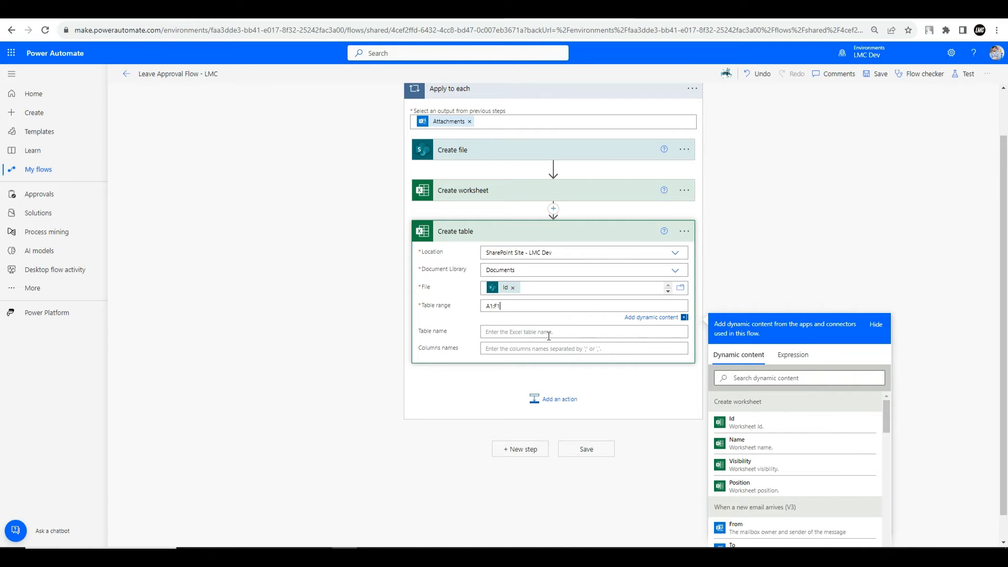
pyautogui.click(518, 333)
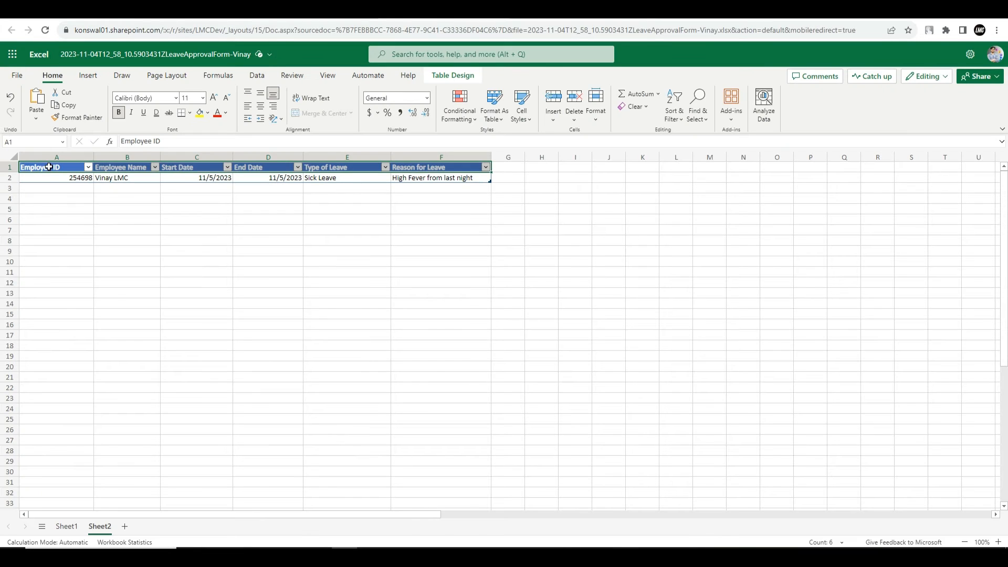
pyautogui.click(49, 167)
pyautogui.click(455, 75)
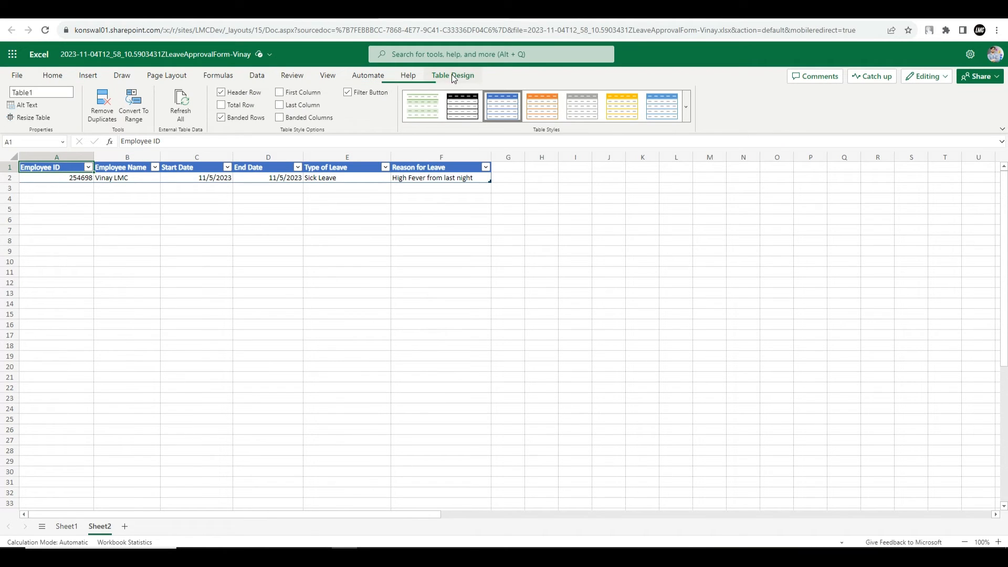
pyautogui.click(13, 92)
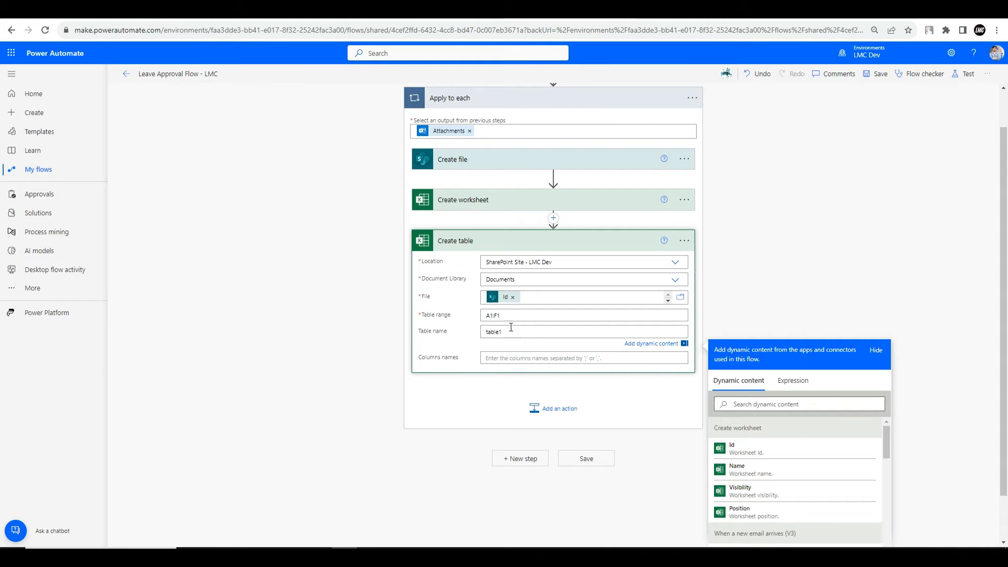
# Set the Table name in the Create table action to tbl_Leave
pyautogui.click(484, 332)
pyautogui.write('T')
pyautogui.click(500, 358)
pyautogui.hotkey('shift', 'Tab')
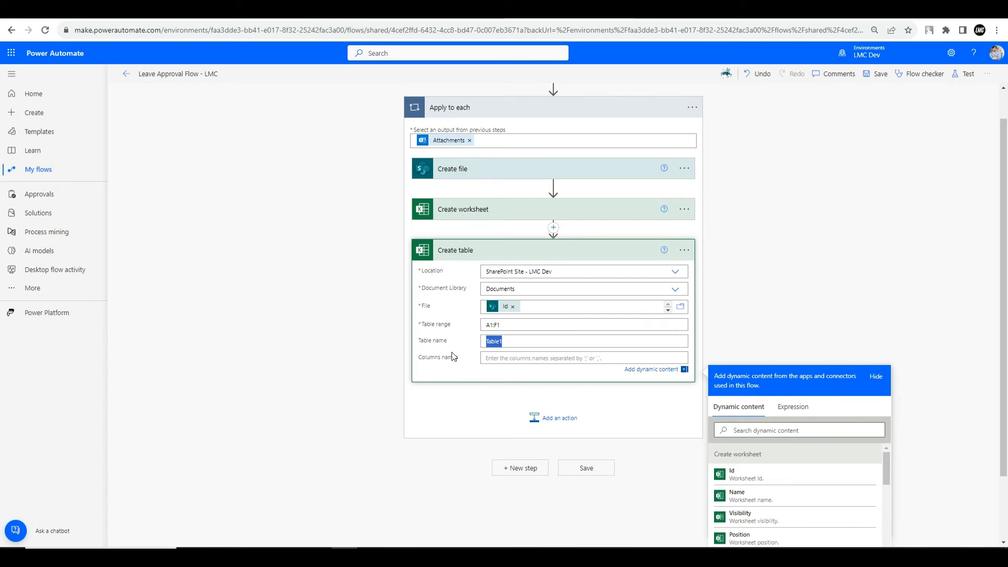
pyautogui.write('tbl_Leave')
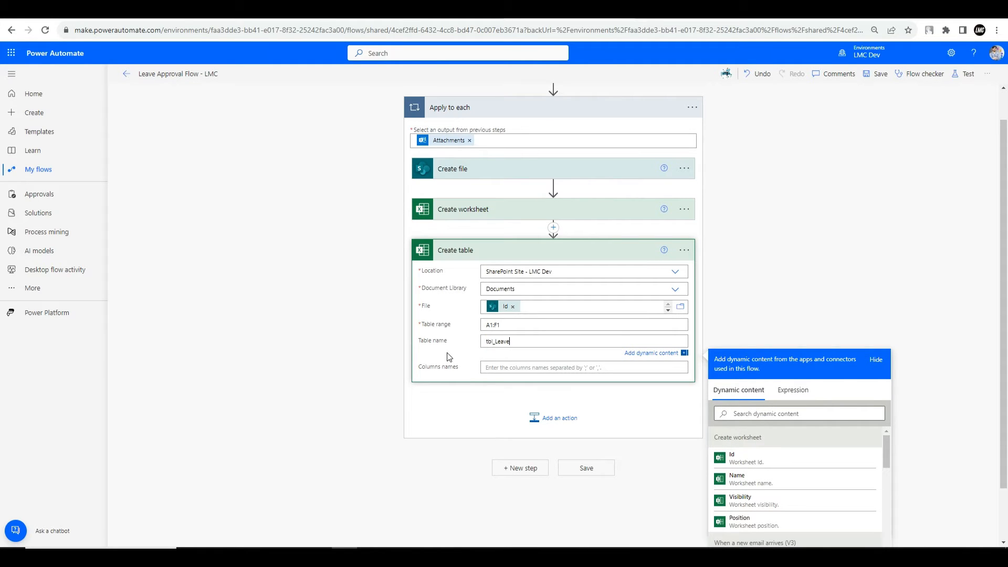
# Set the worksheet name in the Create worksheet action to leaveSheet
pyautogui.click(501, 368)
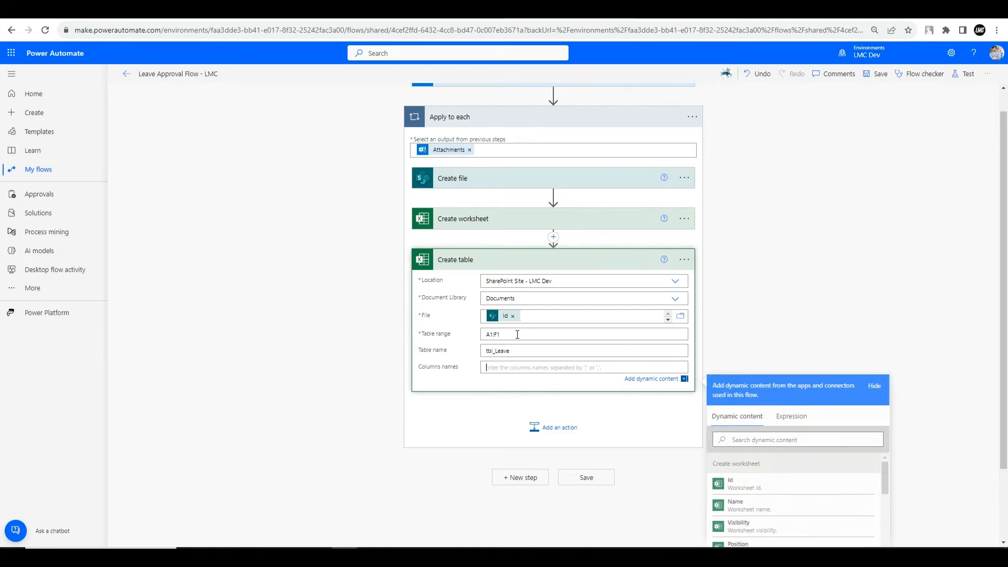
pyautogui.click(486, 219)
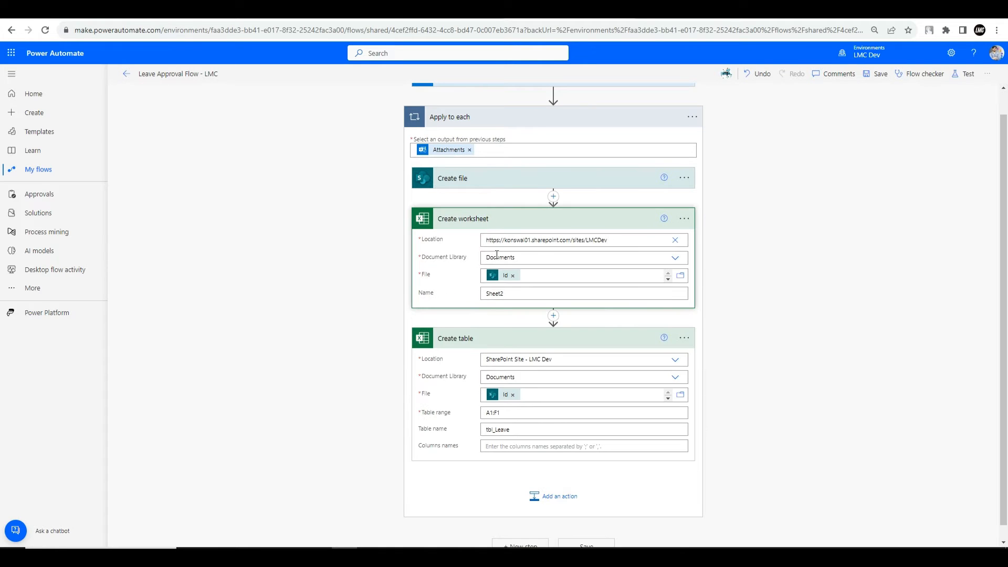
pyautogui.doubleClick(481, 293)
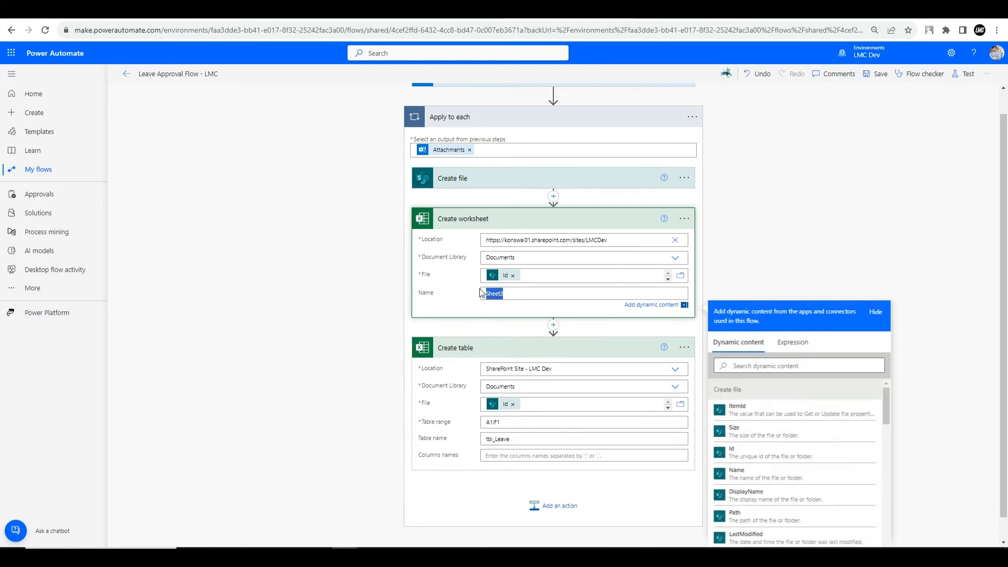
pyautogui.press('BackSpace')
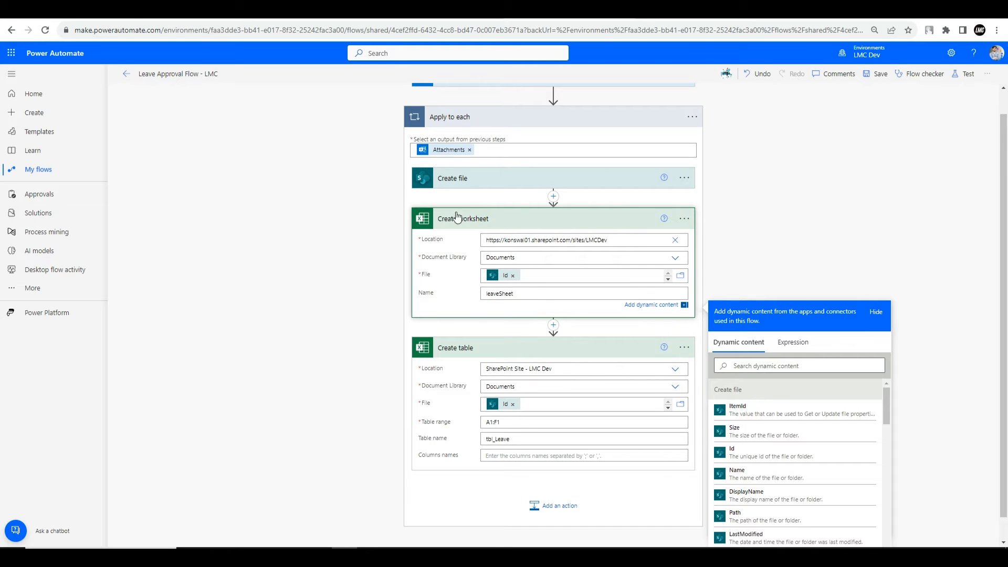
# Set the Create table column names to Employee ID, Employee Name, Leave Start Date, Leave End Date, Type of Leave, Reason for Leave and save the flow
pyautogui.click(492, 455)
pyautogui.scroll(-3, 546, 427)
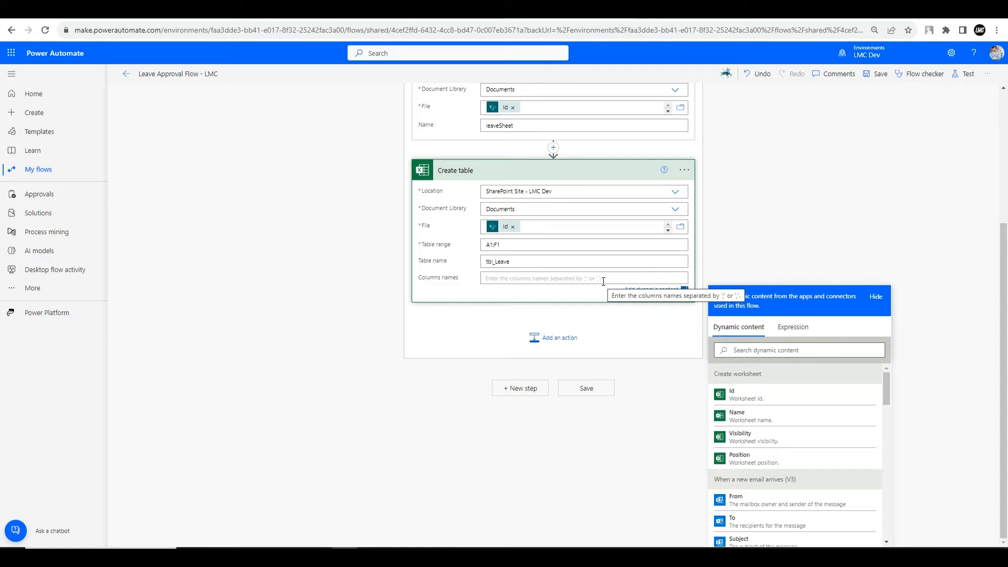
pyautogui.write('Emp')
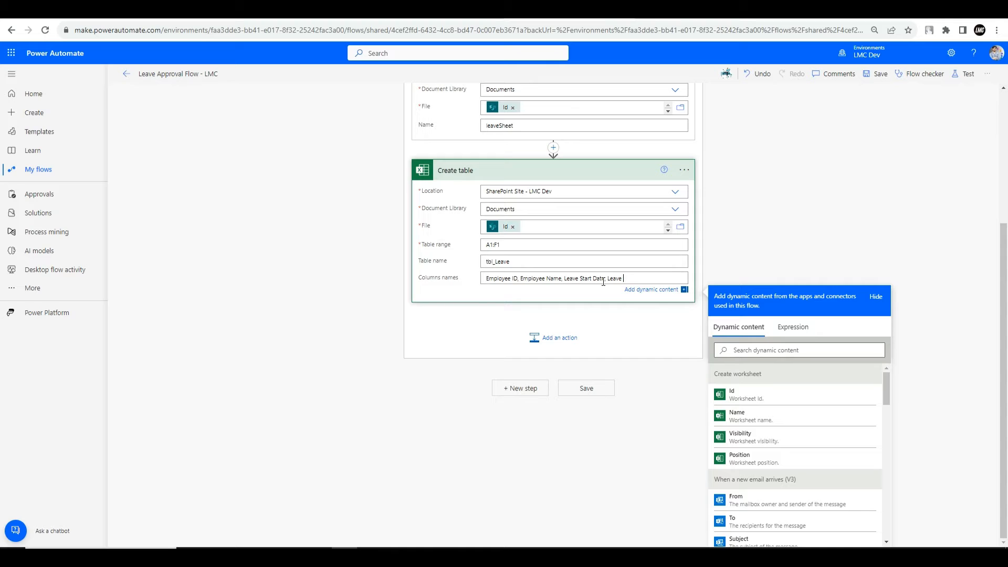
pyautogui.write('Date, Type of Leave, Reason for Leave')
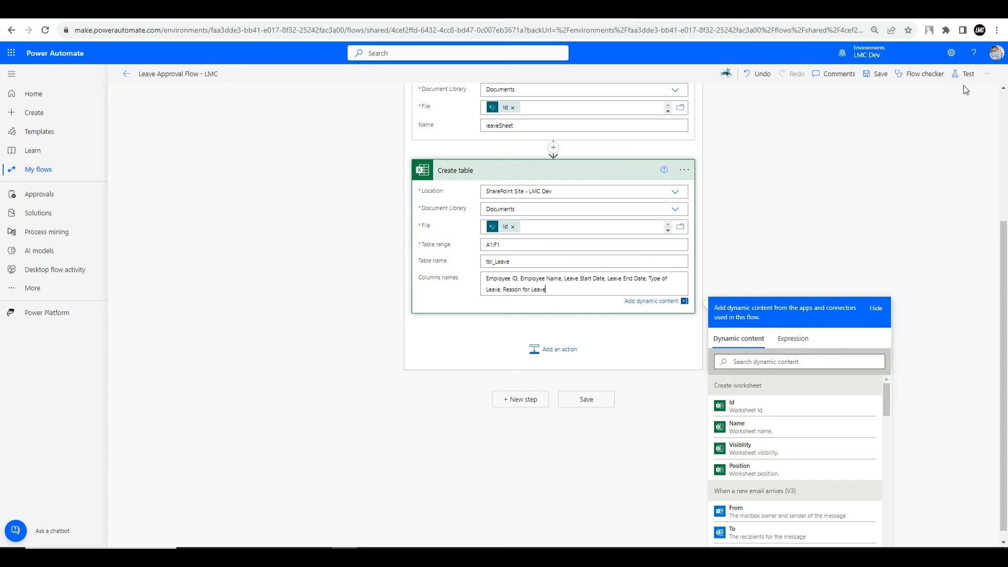
pyautogui.click(874, 74)
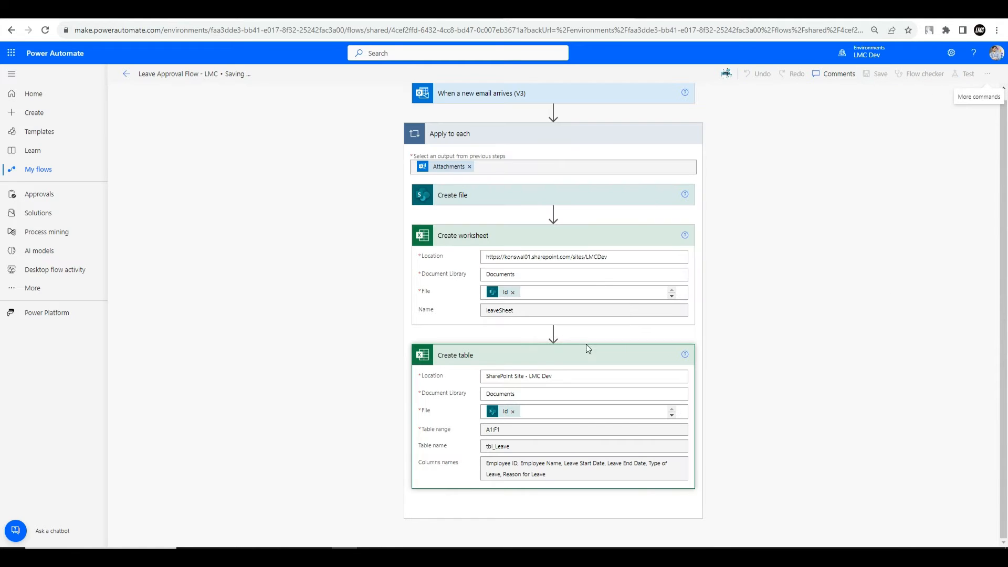
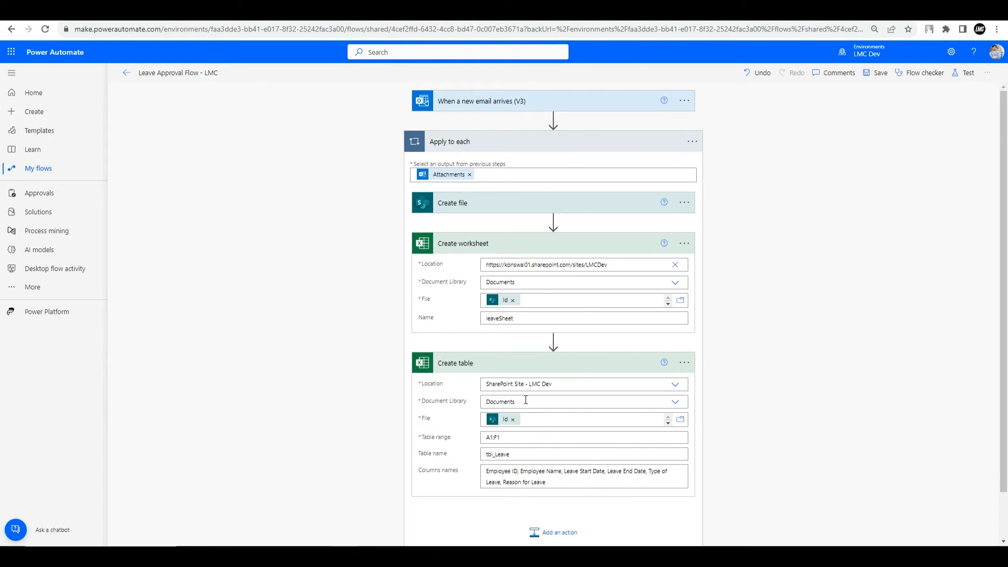
# Prefix the Create table range with the worksheet name, making it leaveSheet!A1:F1, and save the flow
pyautogui.doubleClick(515, 320)
pyautogui.hotkey('ctrl', 'c')
pyautogui.click(485, 446)
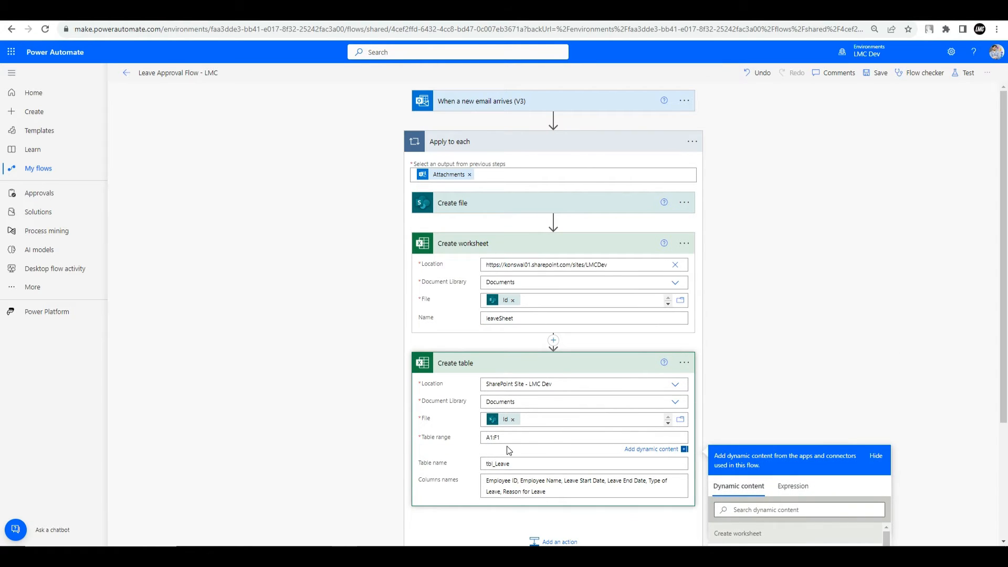
pyautogui.hotkey('ctrl', 'v')
pyautogui.write('!')
pyautogui.moveTo(512, 438); pyautogui.dragTo(530, 438)
pyautogui.click(875, 74)
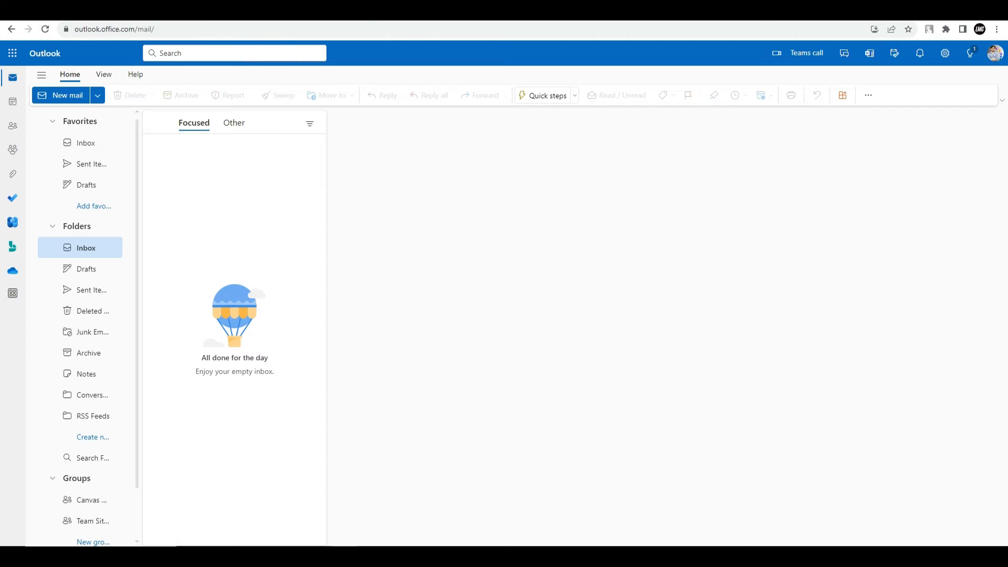
# In Outlook, start a new email to Leave Approval Team with the subject "Leave Request by" followed by the requester's first name
pyautogui.click(66, 95)
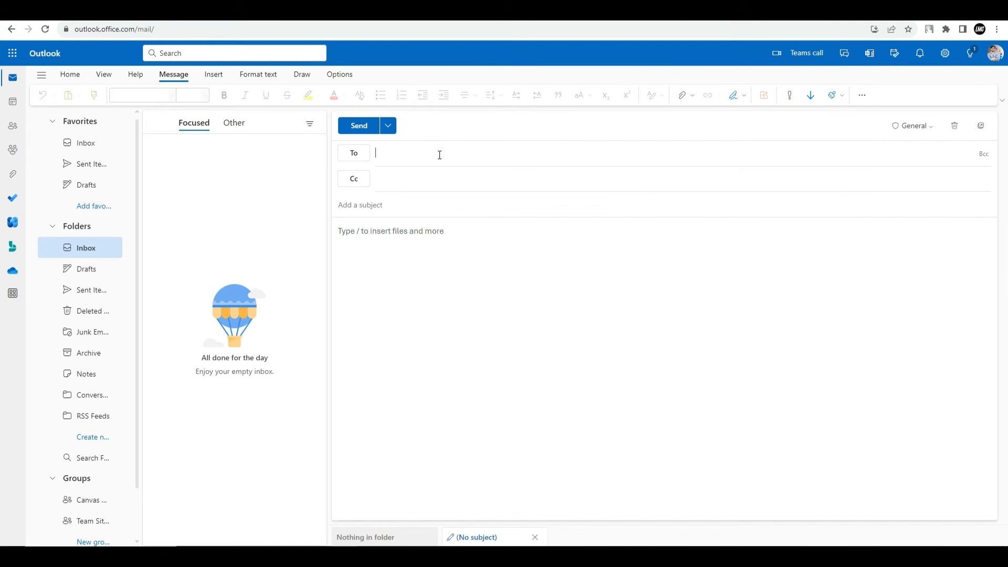
pyautogui.write('leave')
pyautogui.click(450, 181)
pyautogui.click(427, 207)
pyautogui.write('Leave Request')
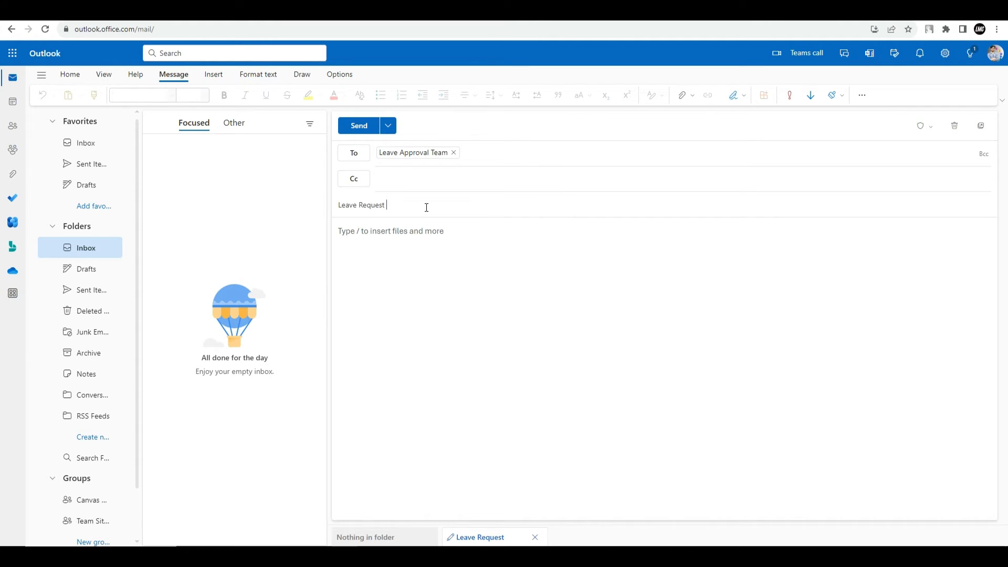
pyautogui.write(' by Vionay')
pyautogui.press('BackSpace')
pyautogui.click(414, 236)
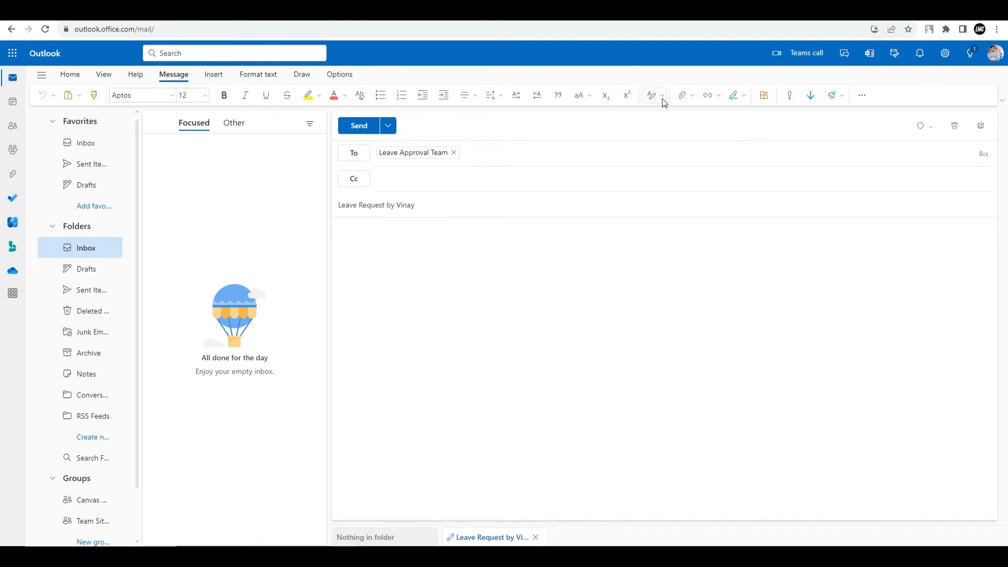
# Send the request with the suggested leave approval form workbook attached and open the received email in the approval team's inbox
pyautogui.click(693, 100)
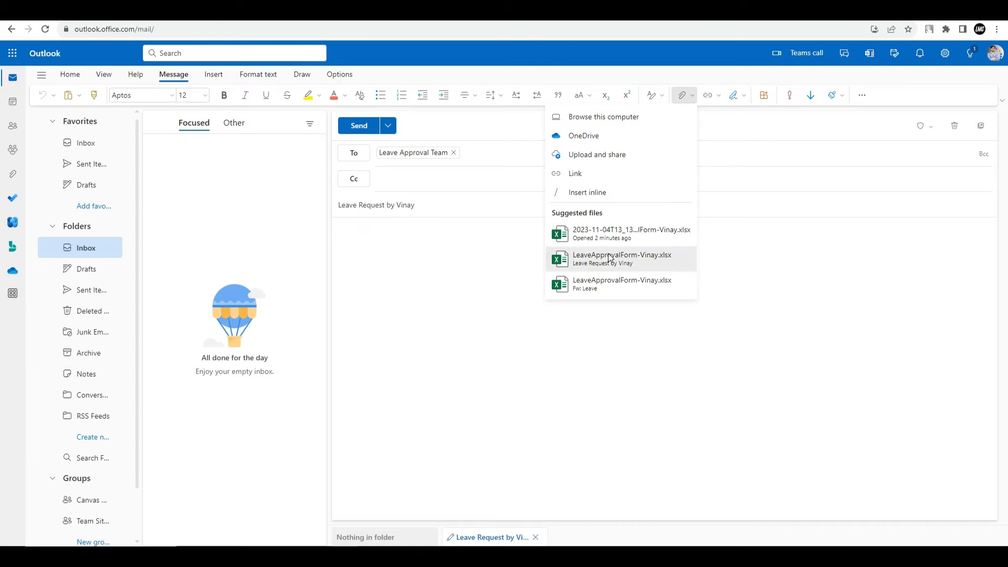
pyautogui.click(572, 257)
pyautogui.click(352, 131)
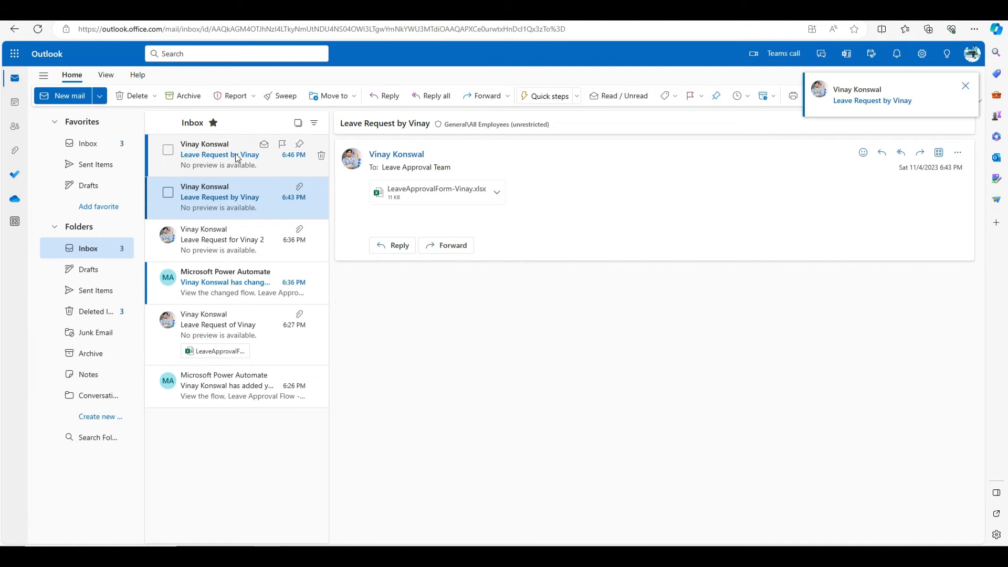
pyautogui.click(235, 153)
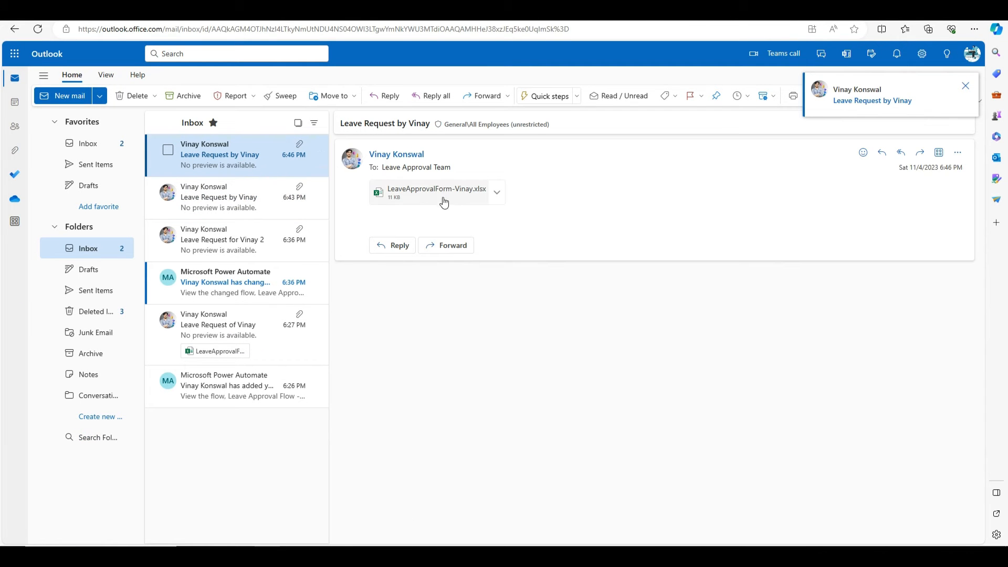
# Switch to Power Automate, refresh the run history on the flow's details page and open the newest run
pyautogui.moveTo(344, 556)
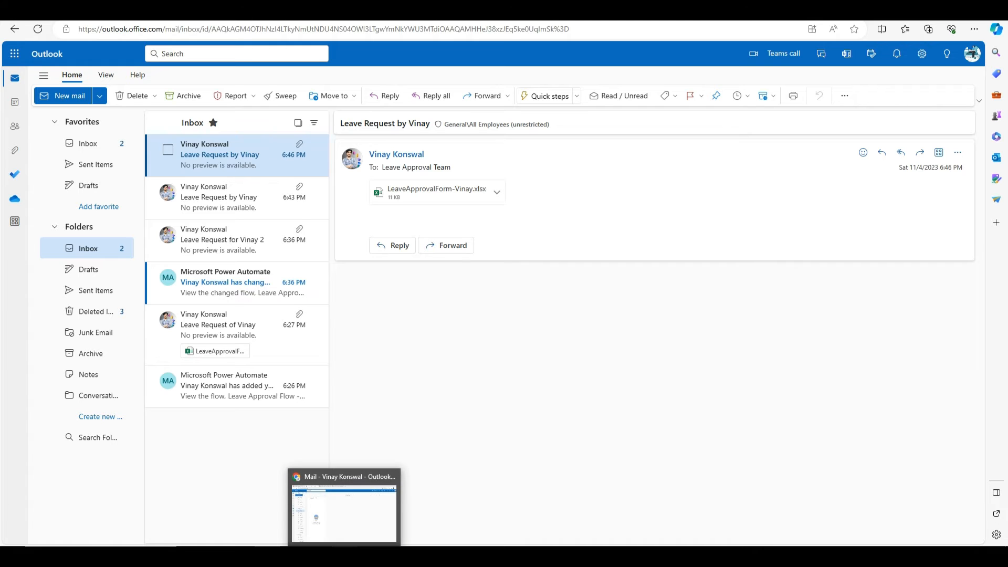
pyautogui.click(344, 504)
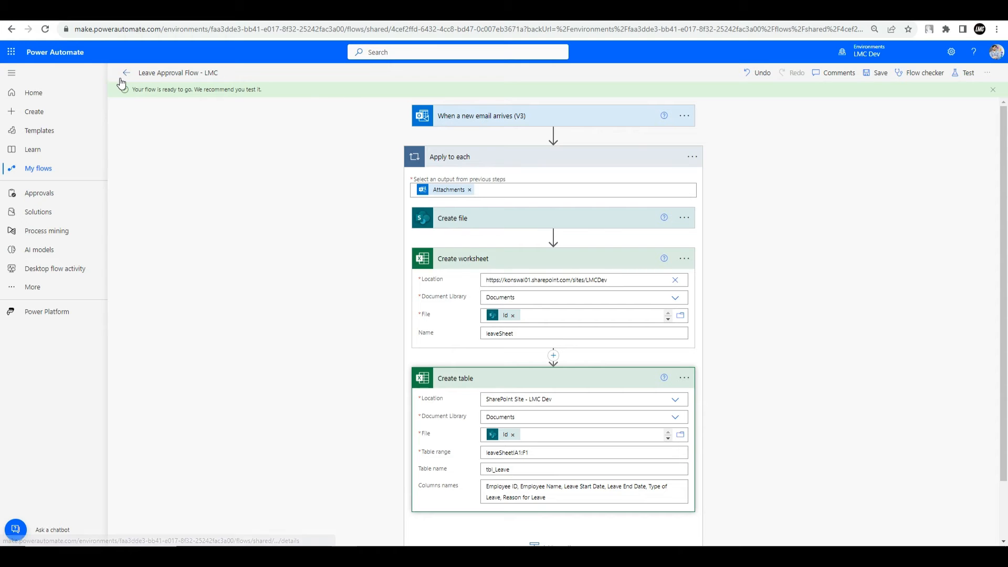
pyautogui.click(124, 81)
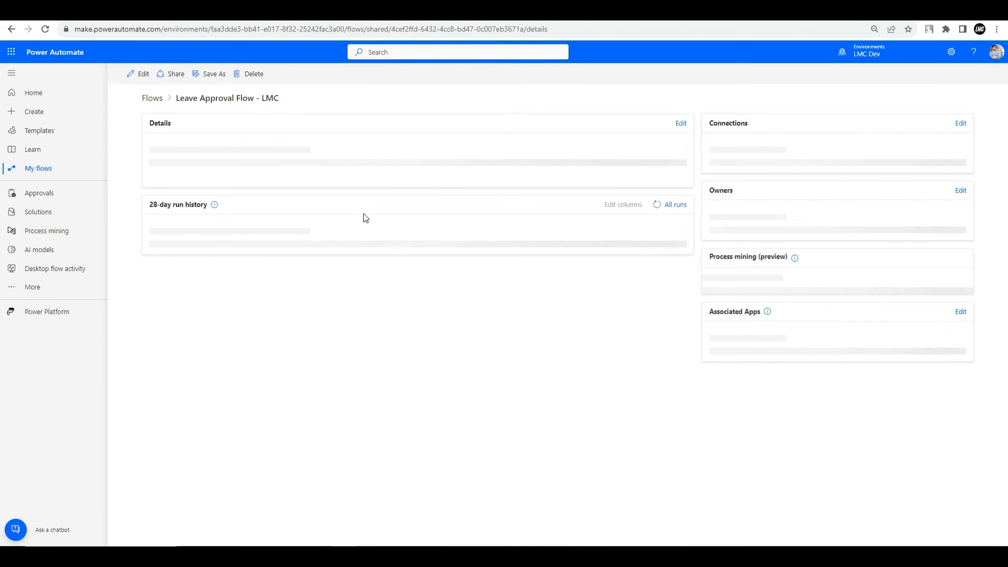
pyautogui.click(654, 326)
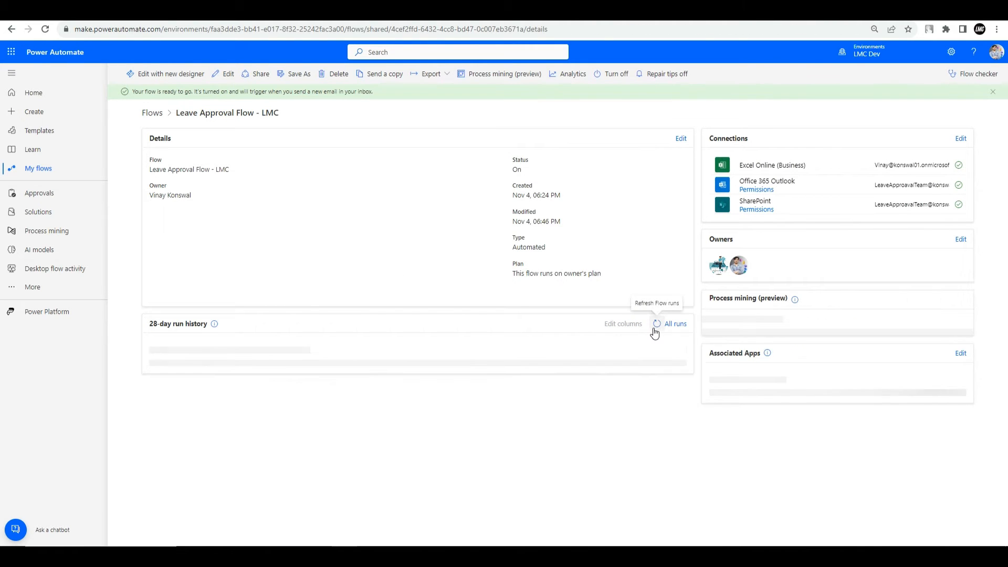
pyautogui.click(655, 324)
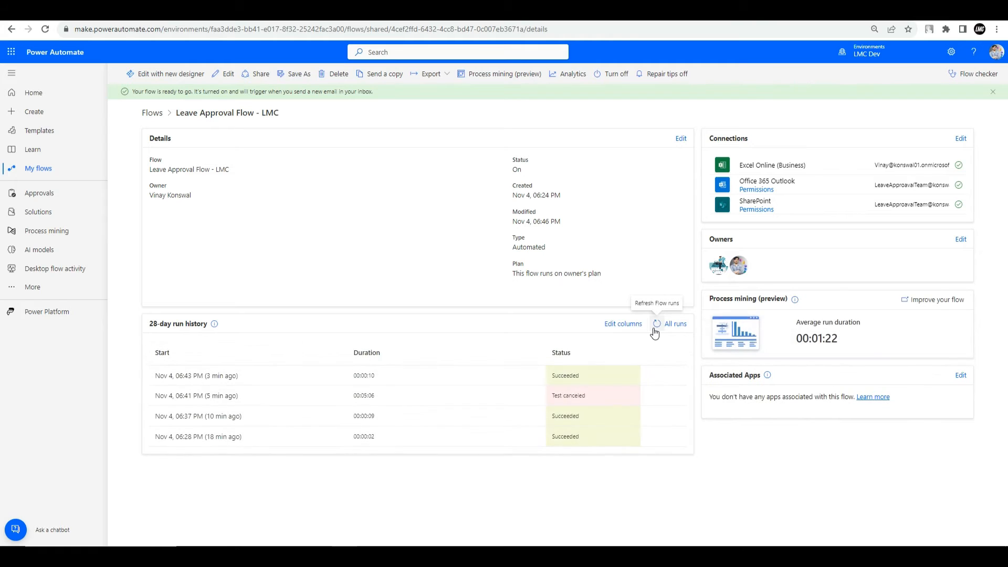
pyautogui.click(653, 328)
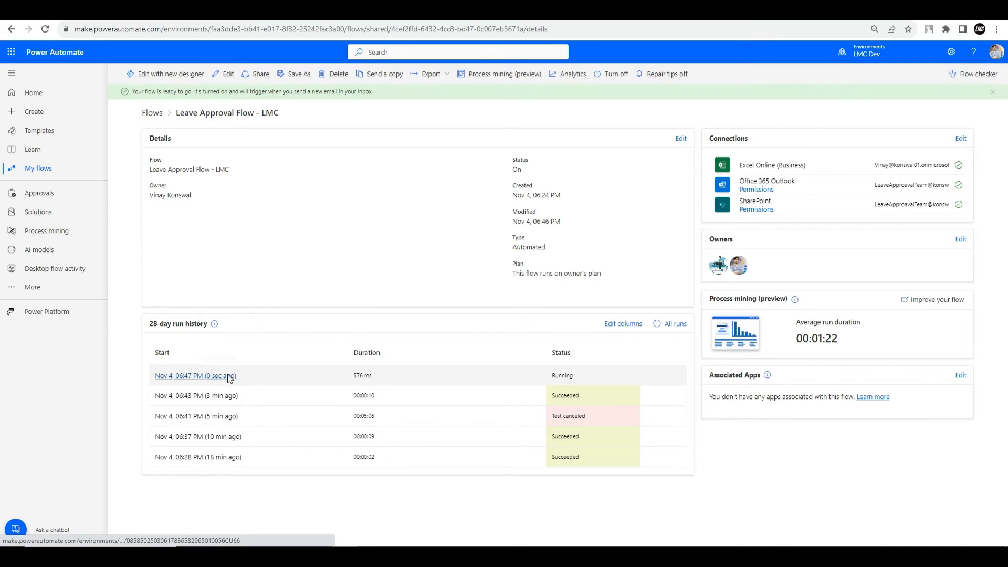
pyautogui.click(228, 375)
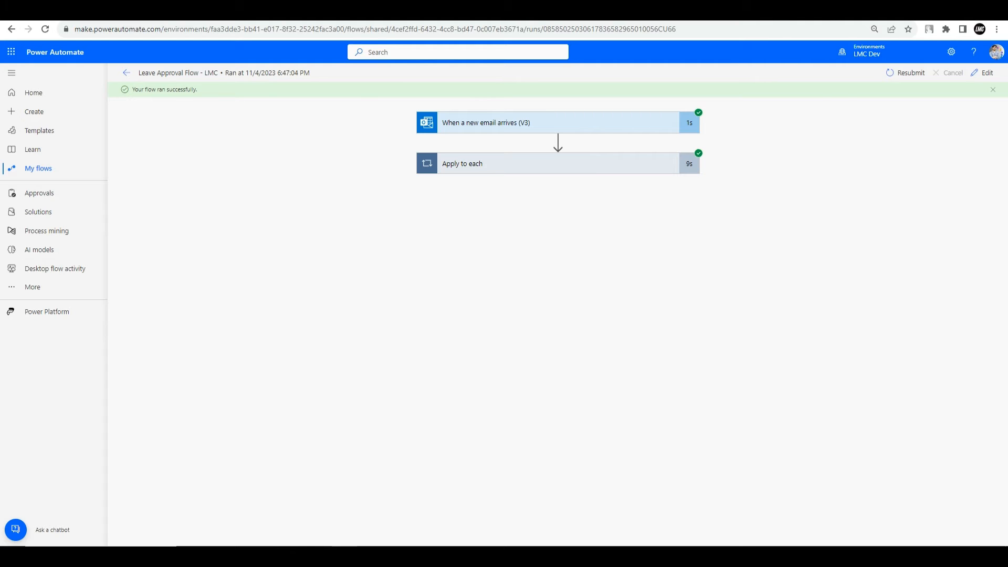
# Switch to SharePoint, reload the Leave Approval Excel files folder and open the most recently created workbook
pyautogui.hotkey('ctrl', 'Tab')
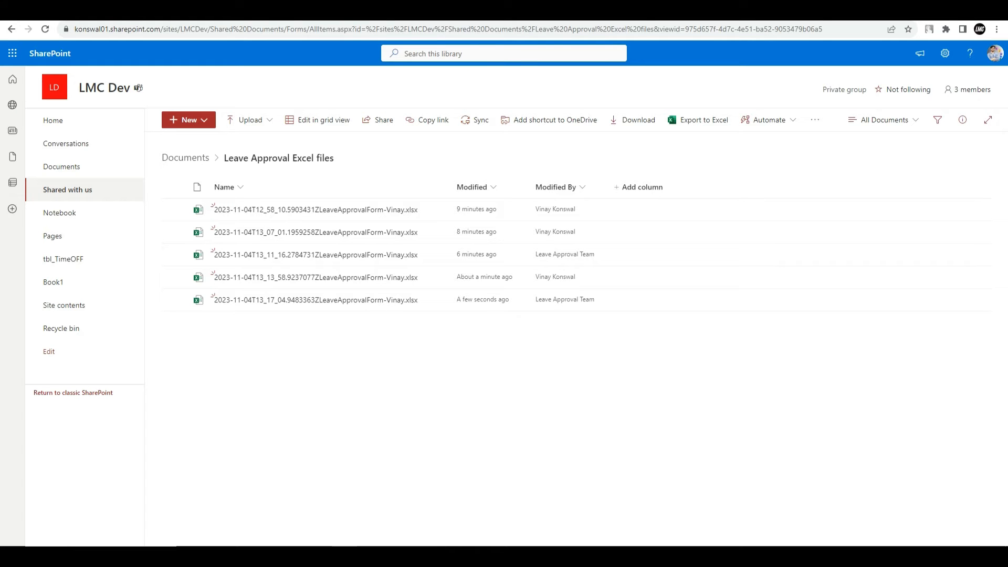
pyautogui.click(46, 29)
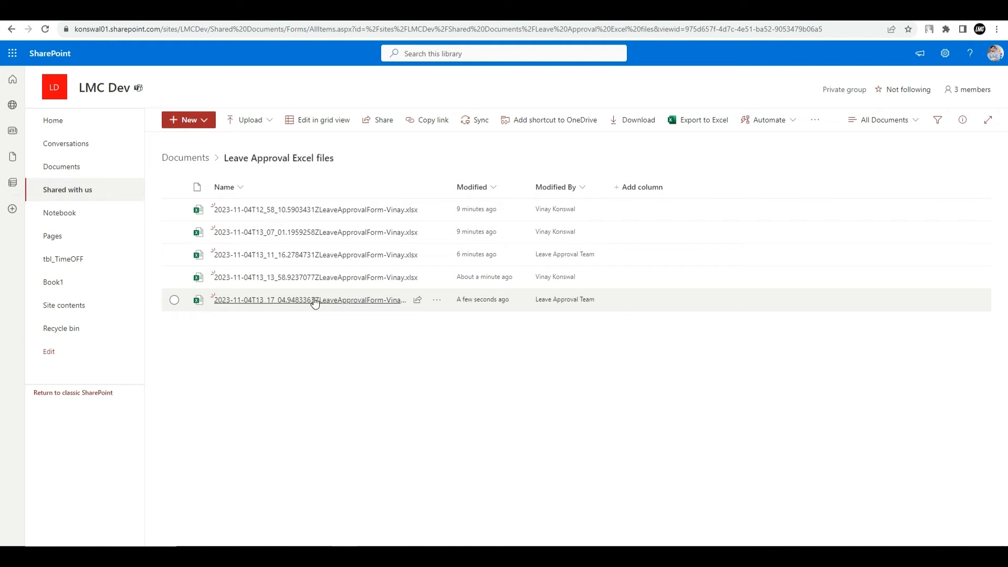
pyautogui.moveTo(312, 303)
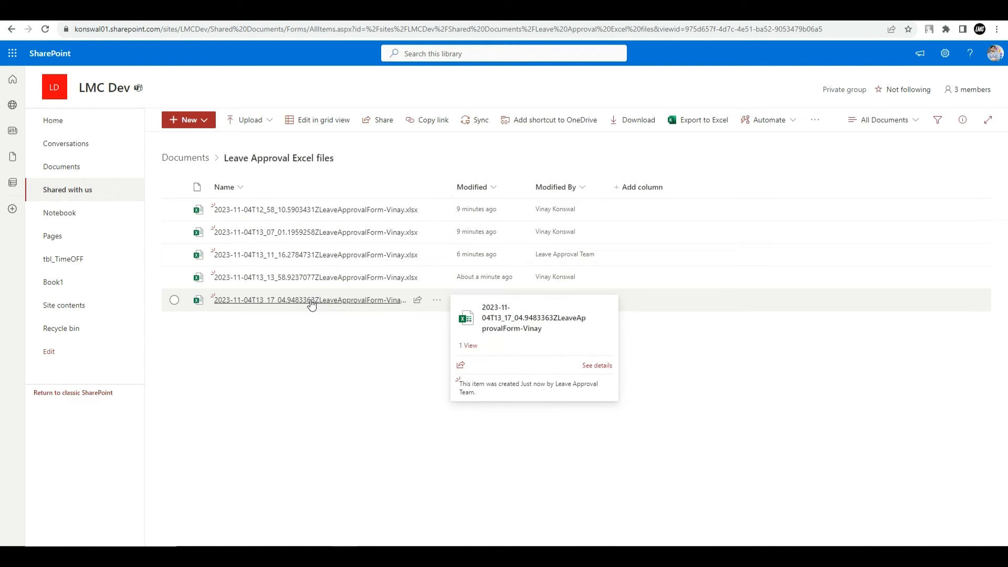
pyautogui.click(311, 301)
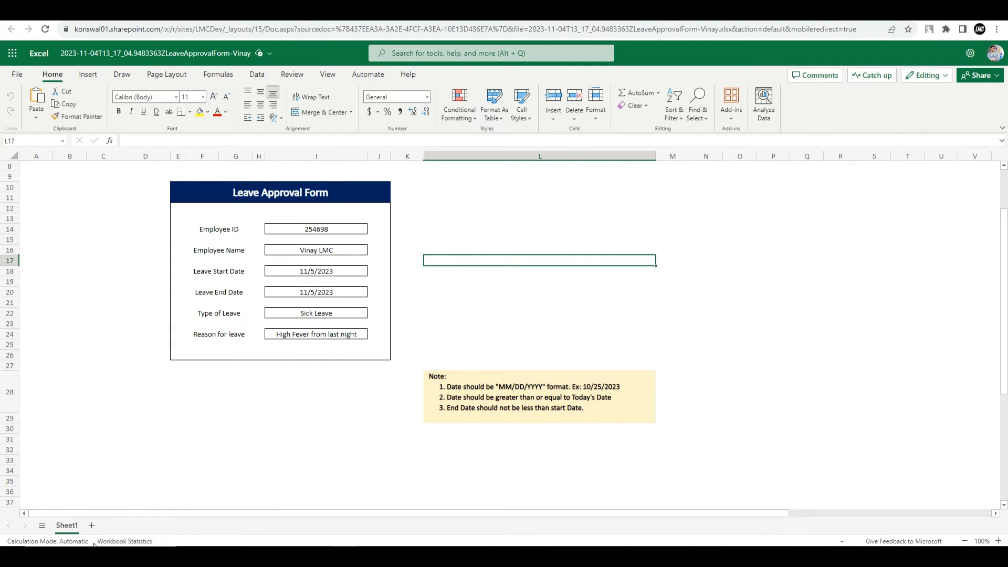
# Reload the workbook, open the leaveSheet worksheet and widen the table columns so their headers are readable
pyautogui.click(50, 29)
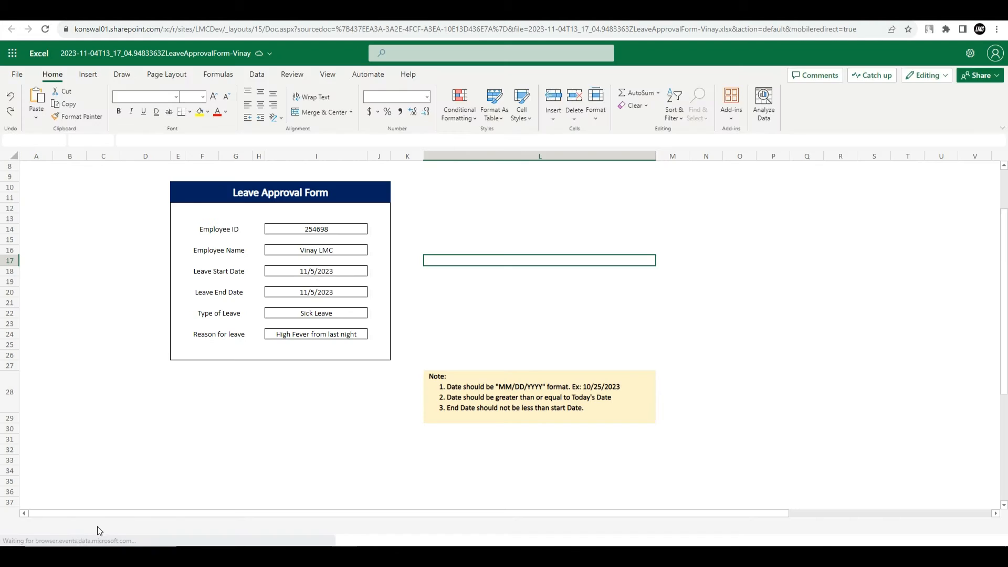
pyautogui.click(100, 524)
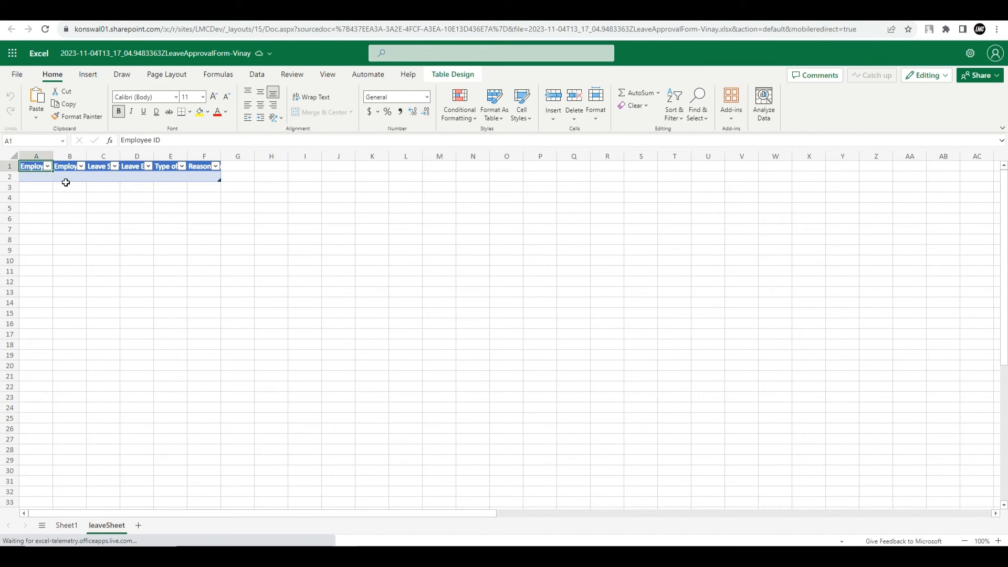
pyautogui.moveTo(53, 156); pyautogui.dragTo(461, 168)
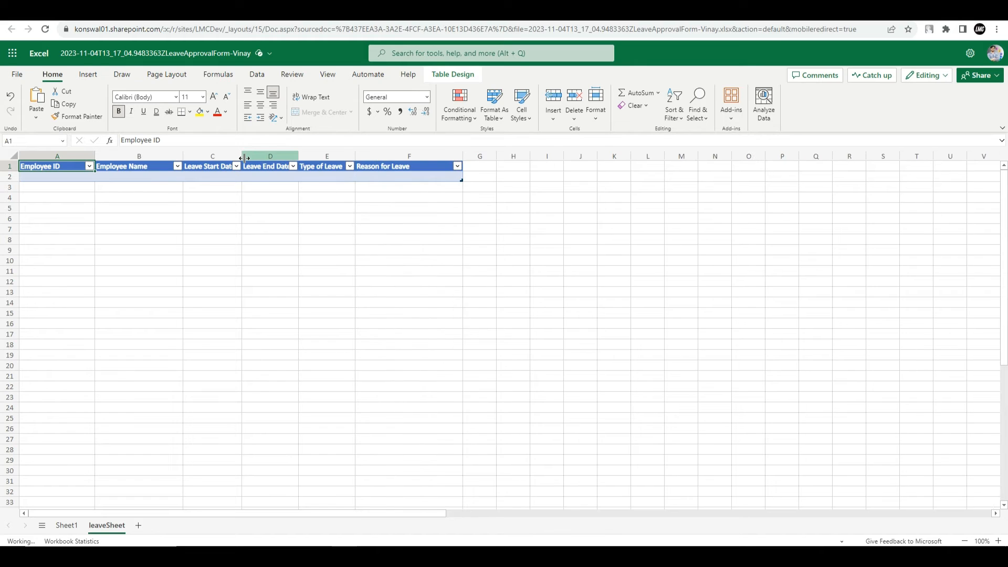
pyautogui.moveTo(244, 157); pyautogui.dragTo(295, 158)
# Enter the formula =Sheet1!I14 in cell A2 under Employee ID, and highlight the entered formula
pyautogui.click(71, 180)
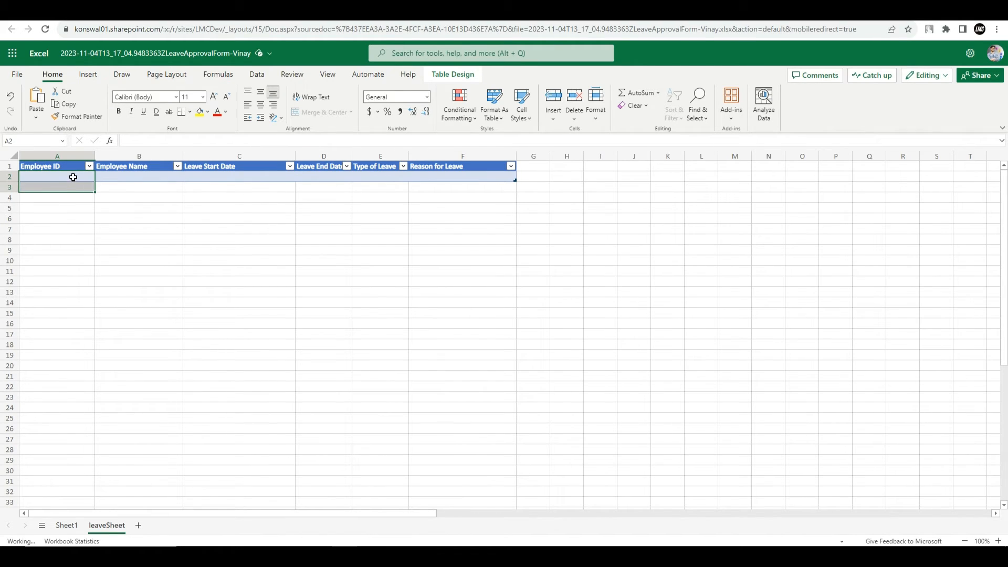
pyautogui.click(141, 141)
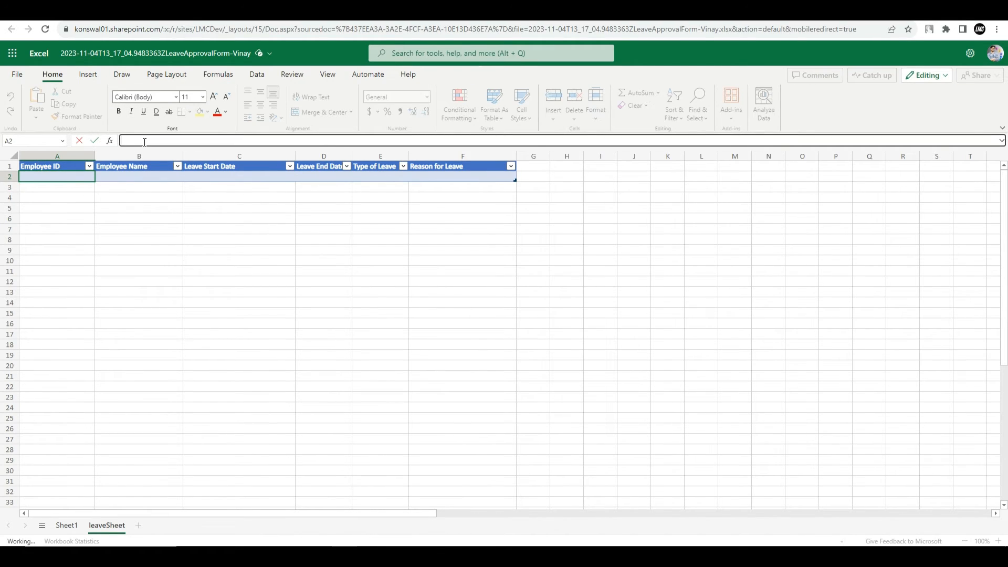
pyautogui.write('=Shhe')
pyautogui.press('BackSpace')
pyautogui.press('BackSpace')
pyautogui.press('BackSpace')
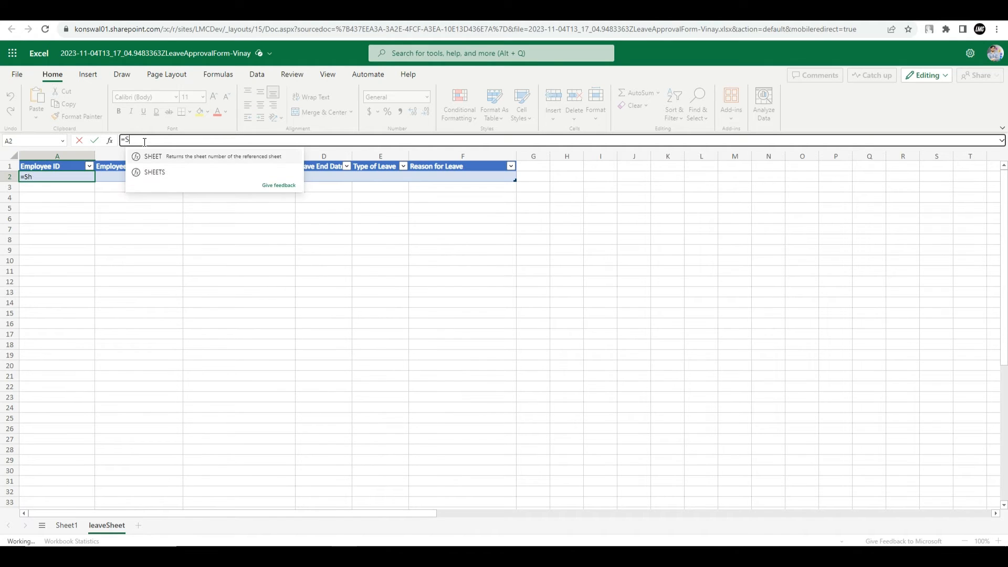
pyautogui.write('heet1!I14')
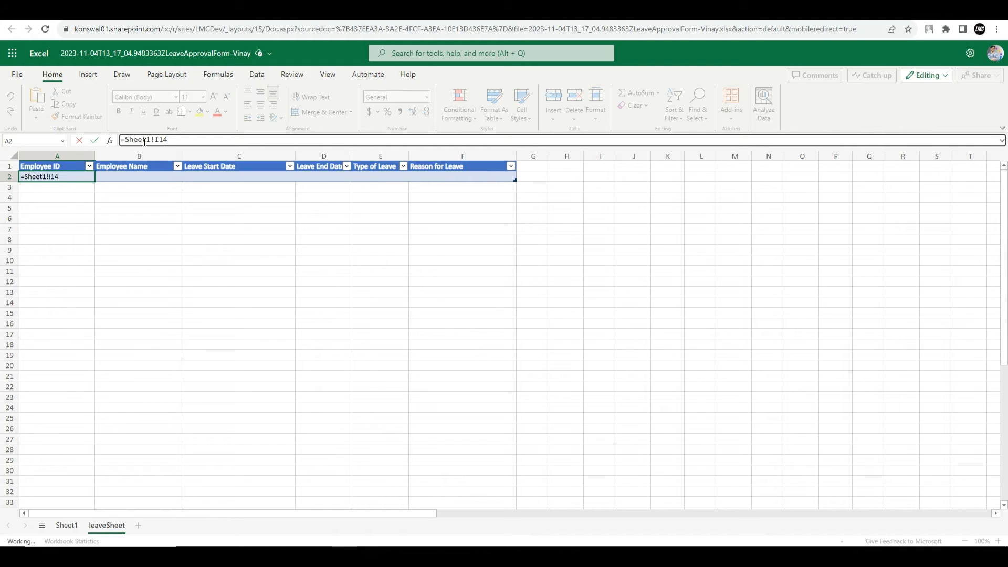
pyautogui.press('Return')
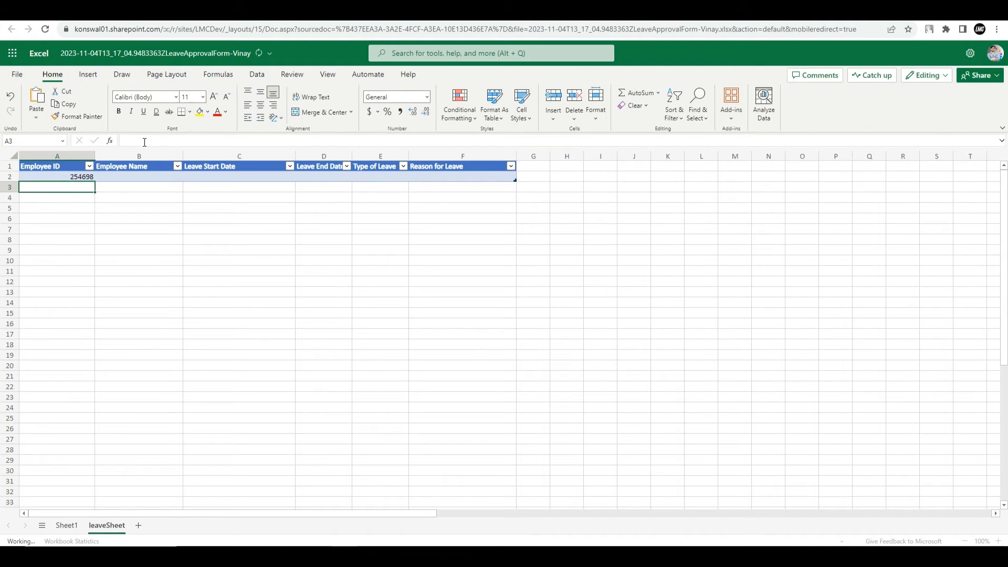
pyautogui.click(60, 177)
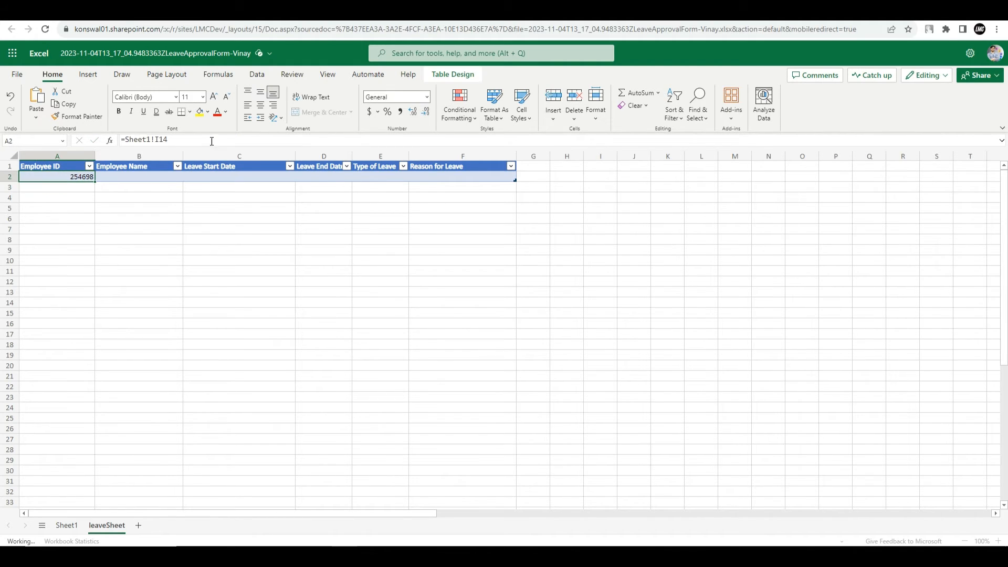
pyautogui.moveTo(211, 141); pyautogui.dragTo(111, 143)
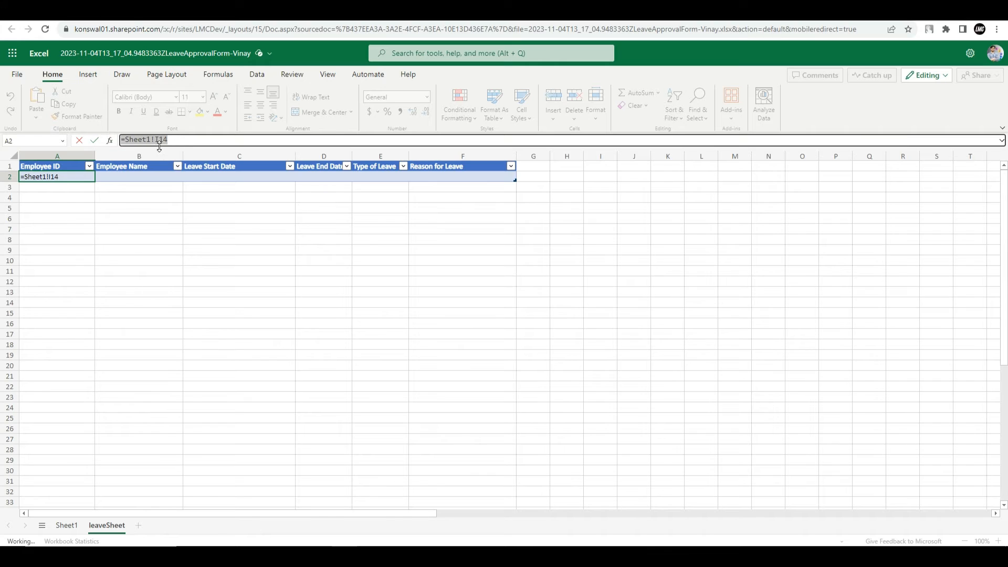
pyautogui.click(121, 142)
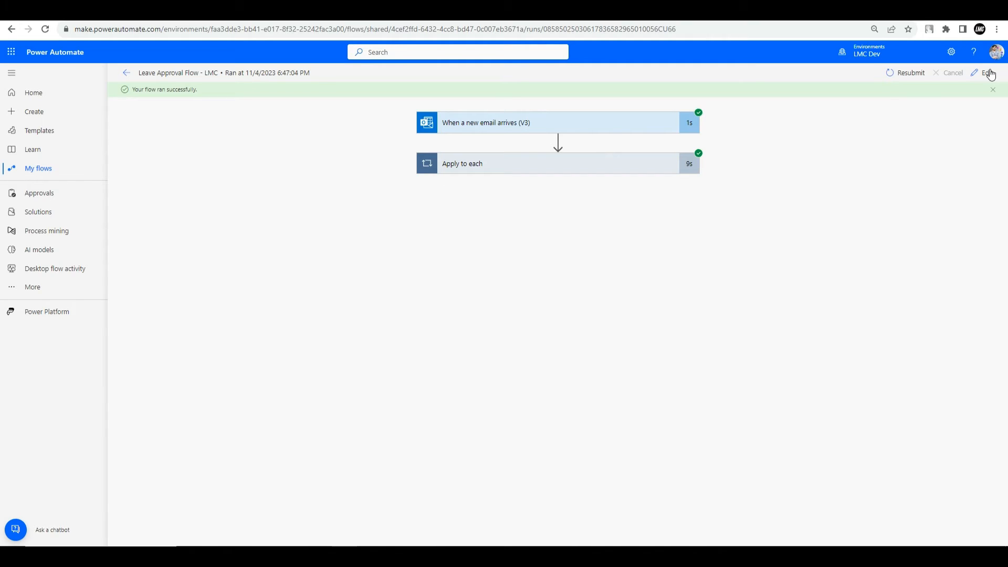
# Switch to Power Automate, open the Leave Approval Flow - LMC for editing and expand the Apply to each loop
pyautogui.click(984, 72)
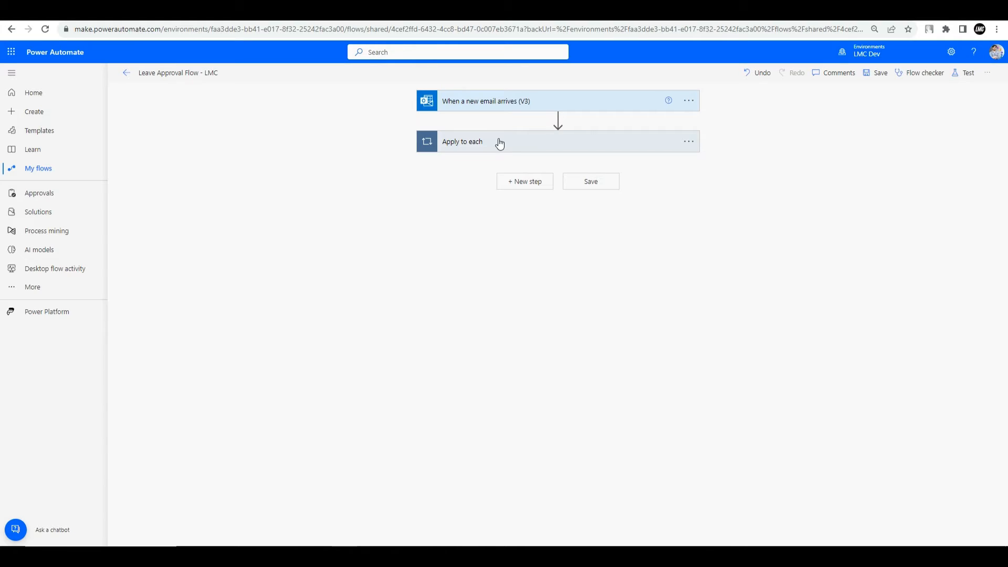
pyautogui.click(499, 144)
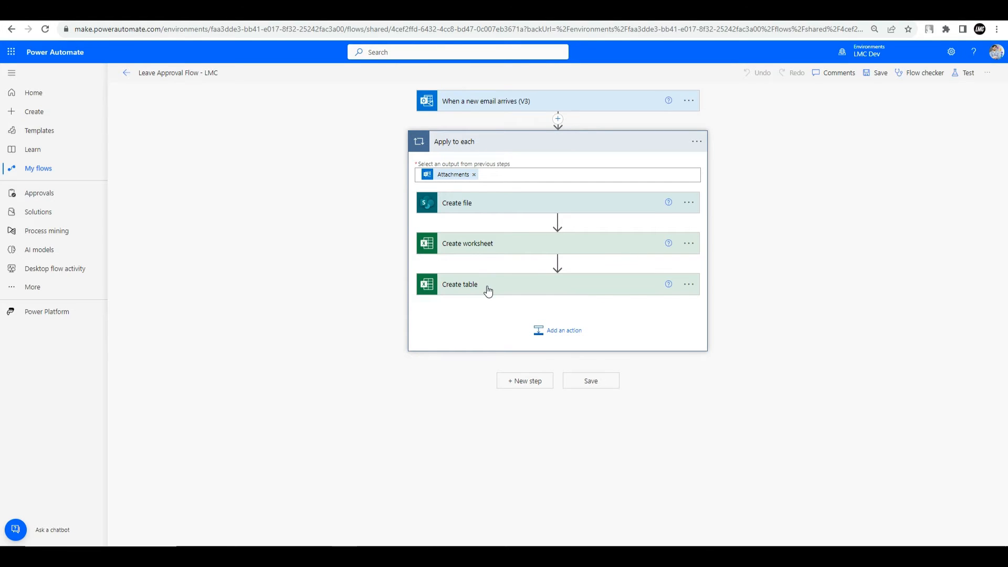
pyautogui.click(488, 290)
pyautogui.click(490, 286)
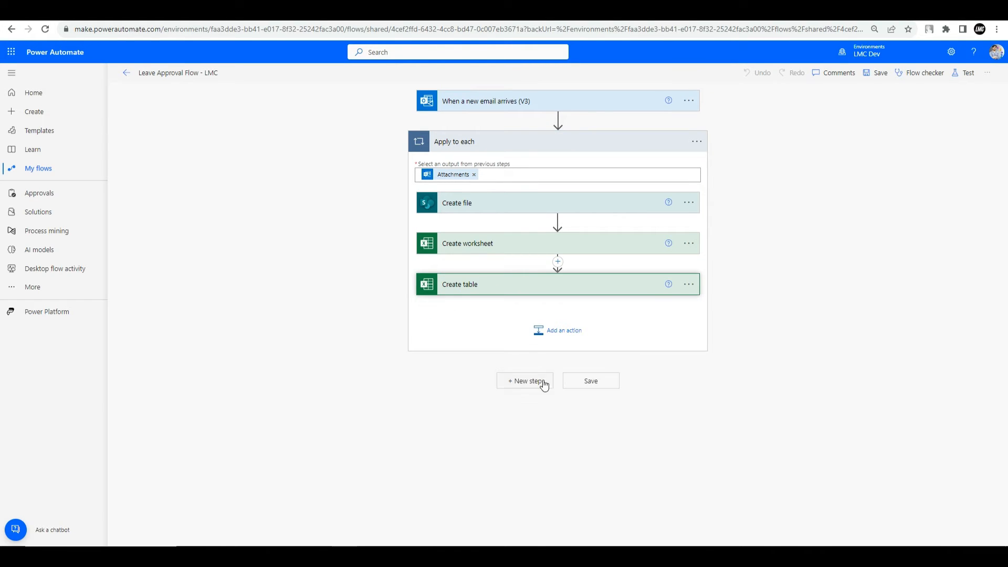
# Add the Excel Online (Business) action "Add a row into a table" after Create table inside the Apply to each loop
pyautogui.click(556, 337)
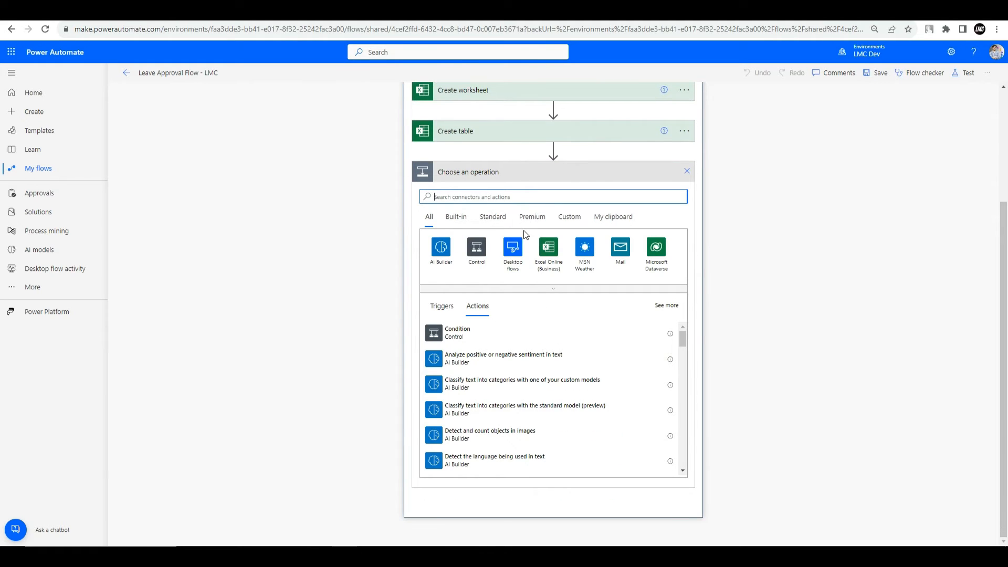
pyautogui.write('Create rows')
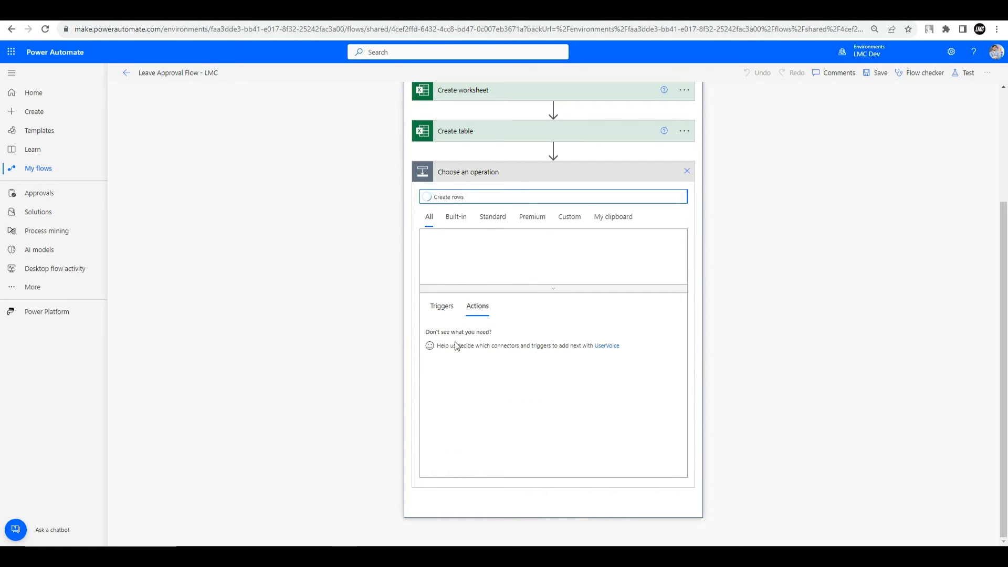
pyautogui.click(476, 250)
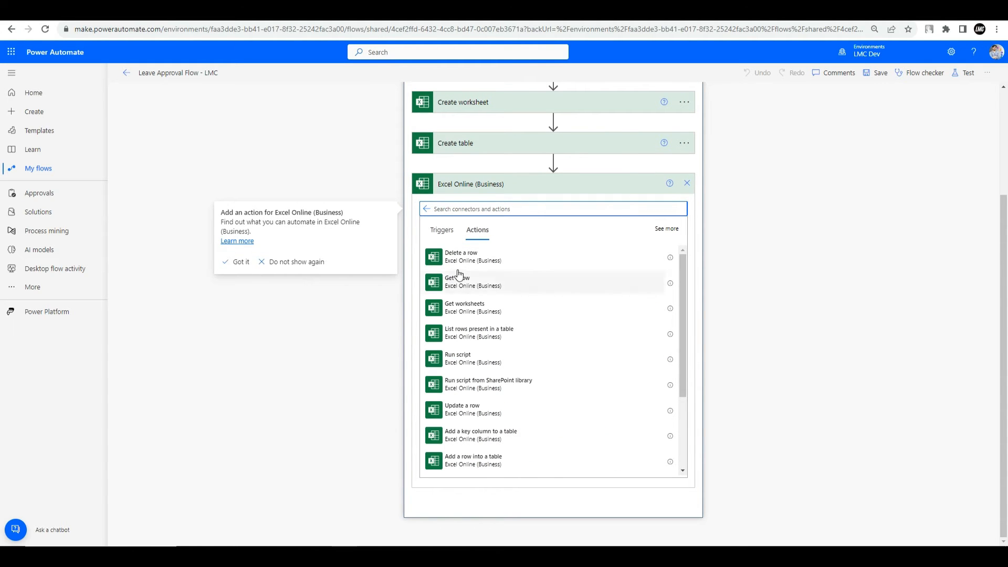
pyautogui.scroll(-3, 466, 355)
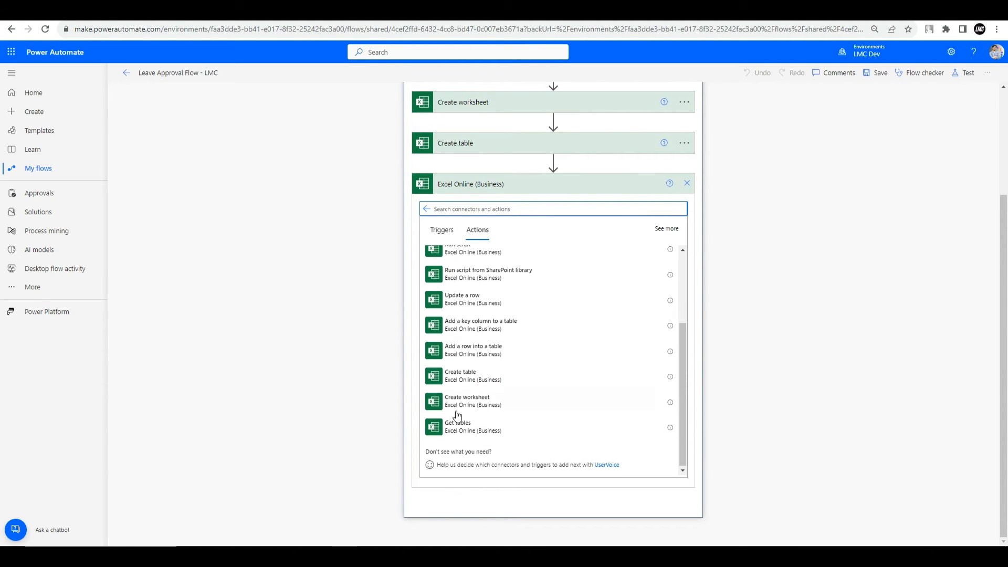
pyautogui.scroll(2, 476, 321)
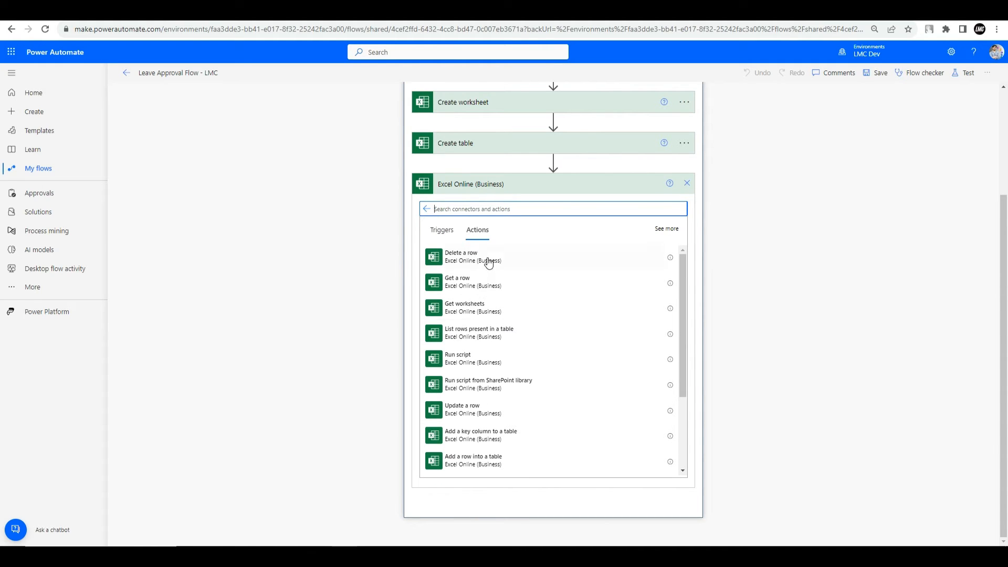
pyautogui.scroll(-3, 487, 358)
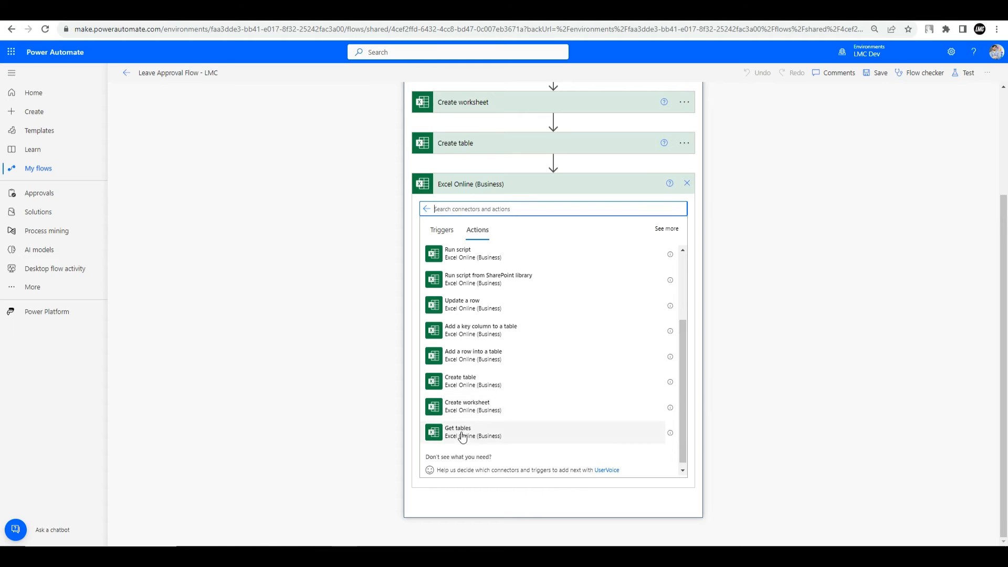
pyautogui.click(473, 359)
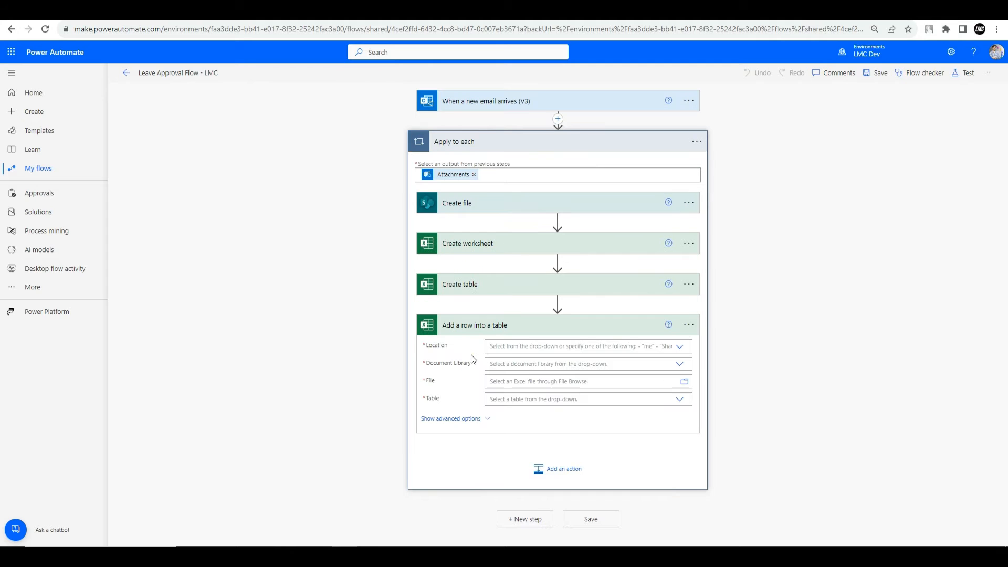
# Set the new row action's location to SharePoint Site - LMC Dev and its document library to Documents
pyautogui.click(680, 347)
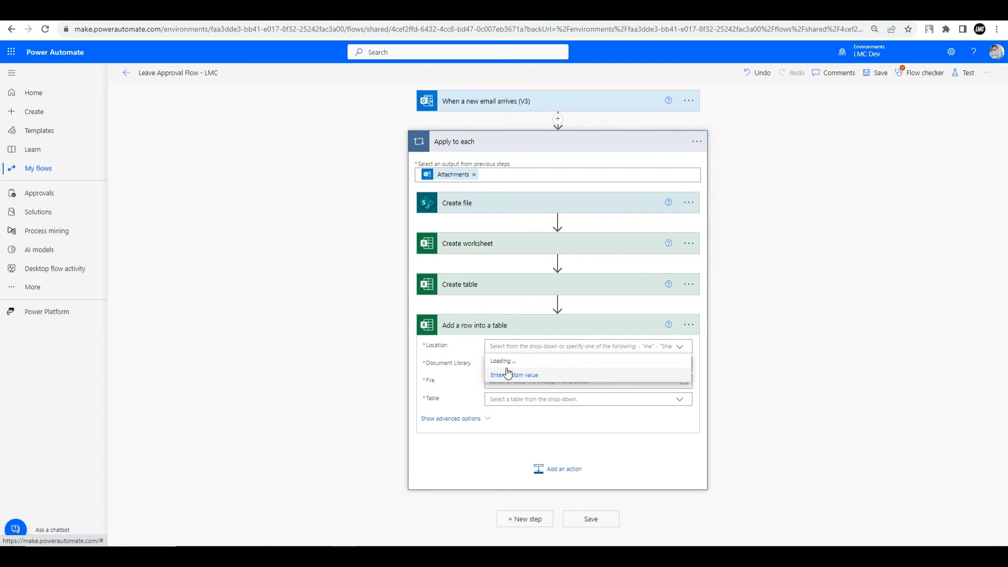
pyautogui.scroll(-1, 523, 430)
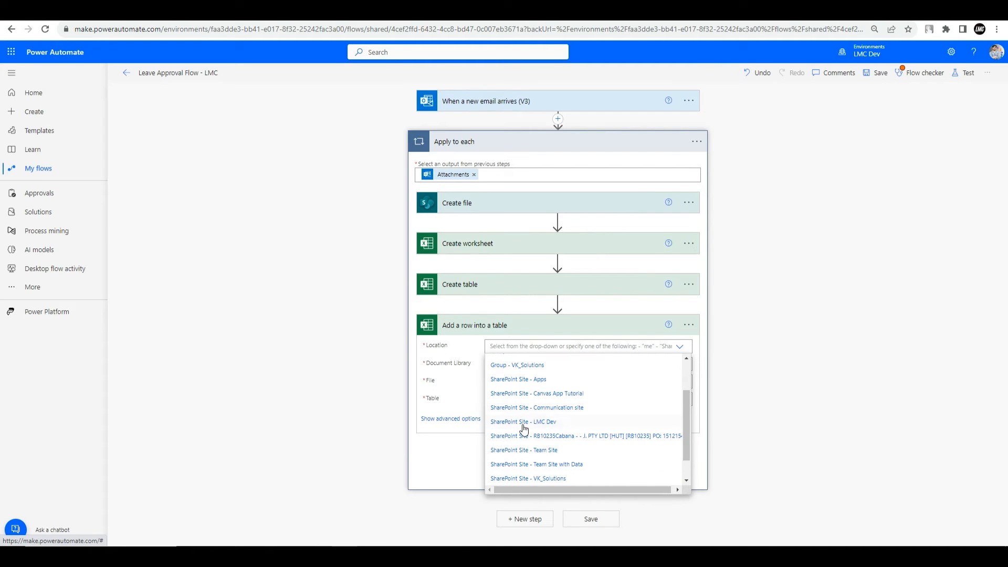
pyautogui.click(499, 423)
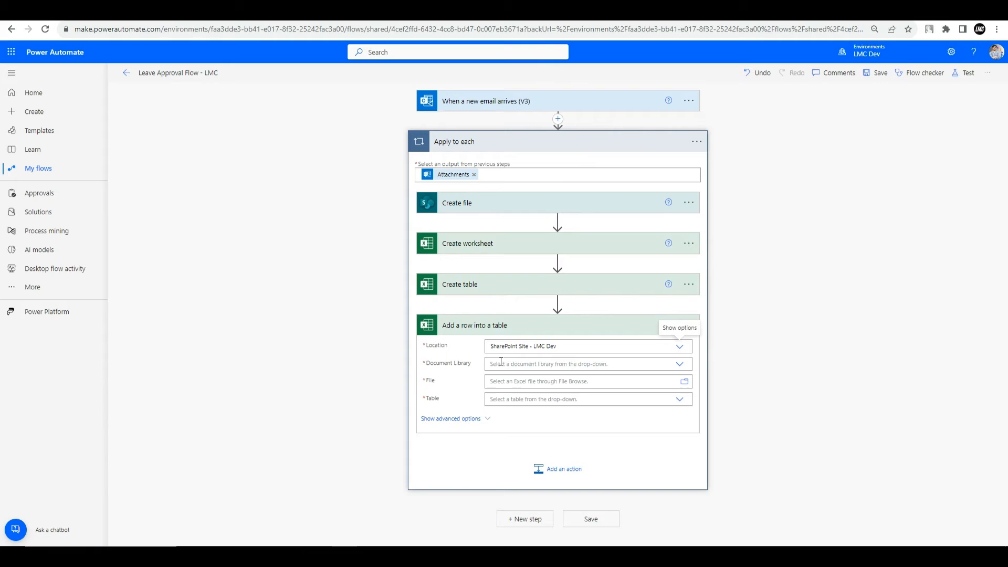
pyautogui.click(682, 365)
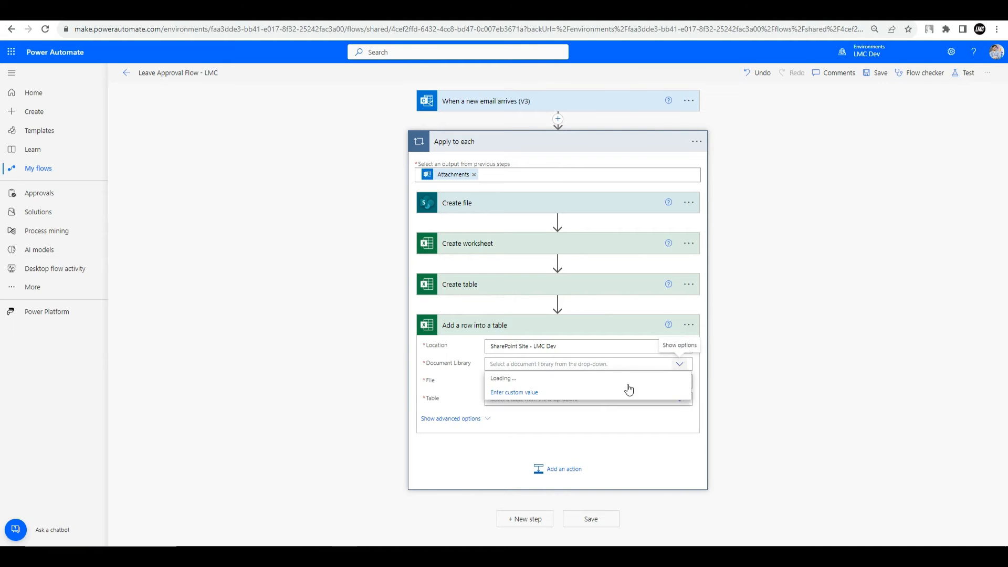
pyautogui.click(524, 394)
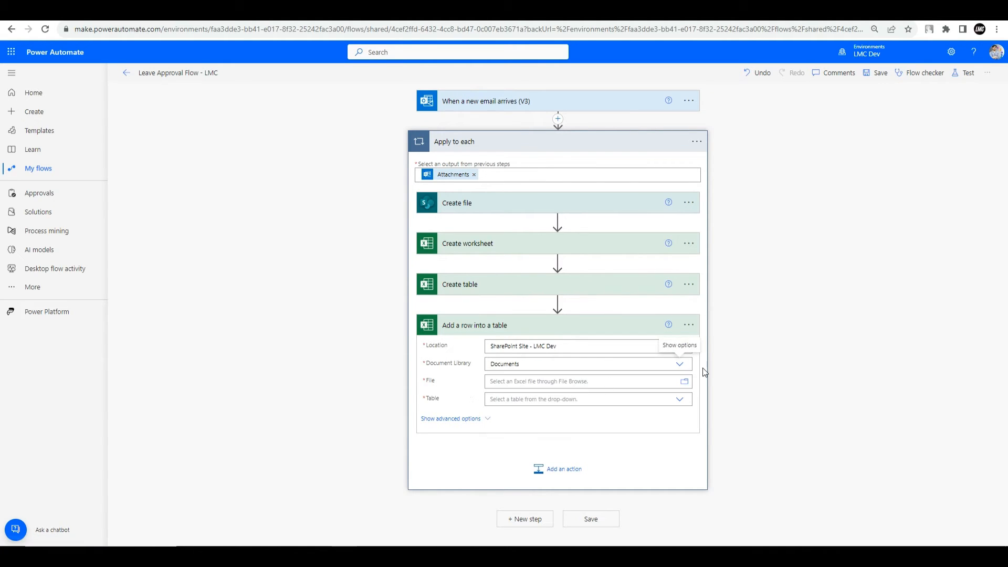
# Set the row action's File to the Id dynamic content from Create file
pyautogui.click(577, 381)
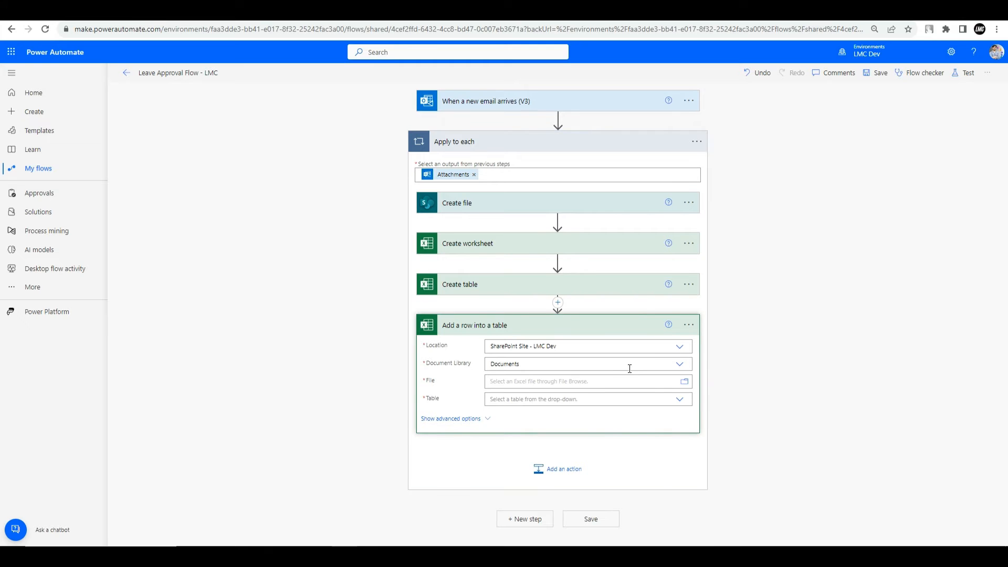
pyautogui.scroll(10, 761, 394)
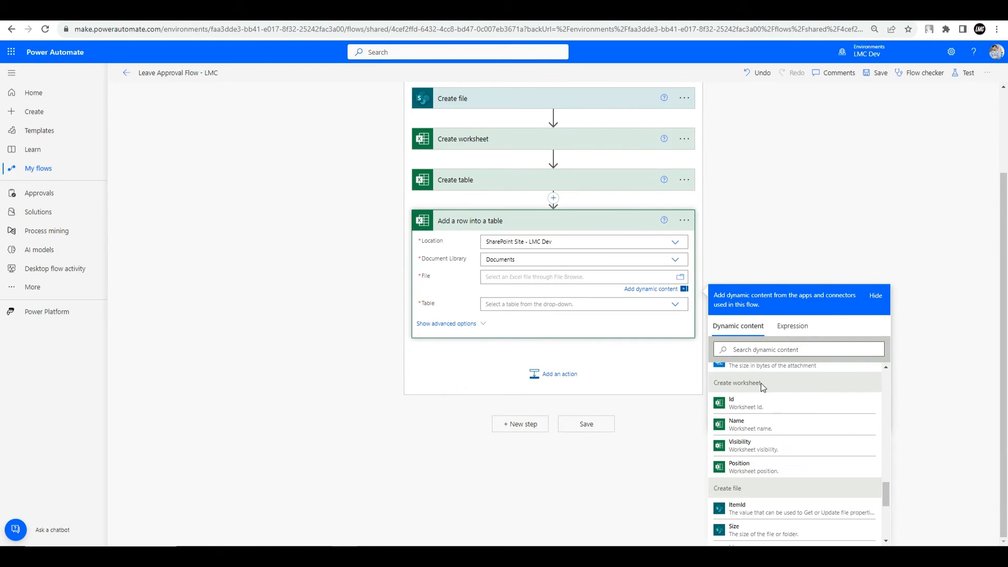
pyautogui.click(733, 428)
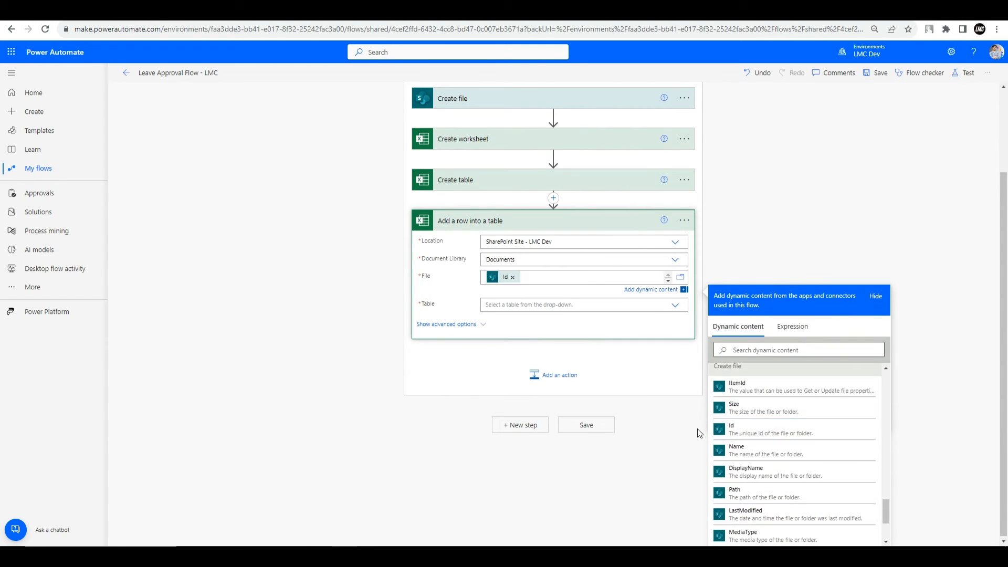
# Expand the Create table action for reference and switch the row action's Table field to a custom value
pyautogui.click(514, 307)
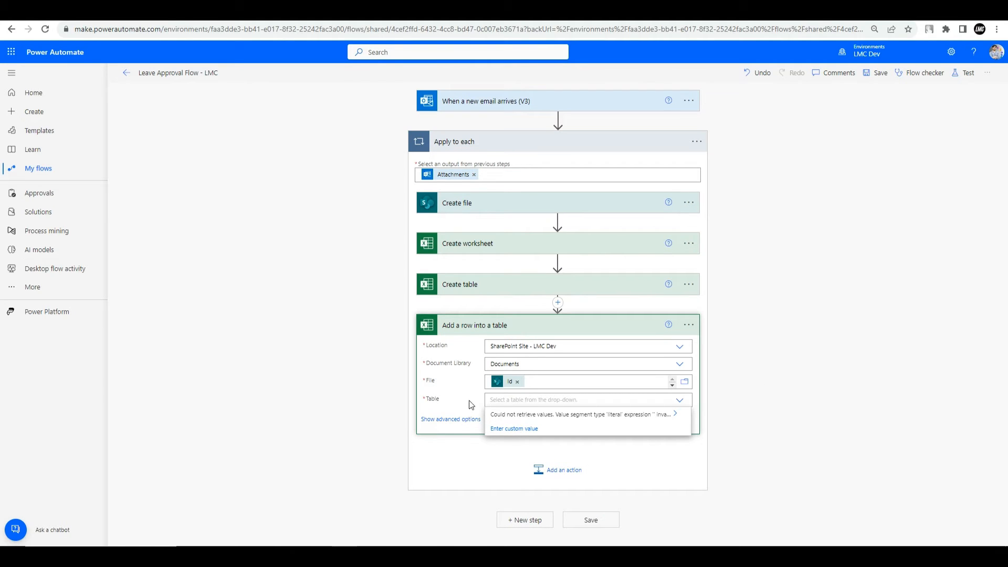
pyautogui.click(468, 294)
pyautogui.click(467, 292)
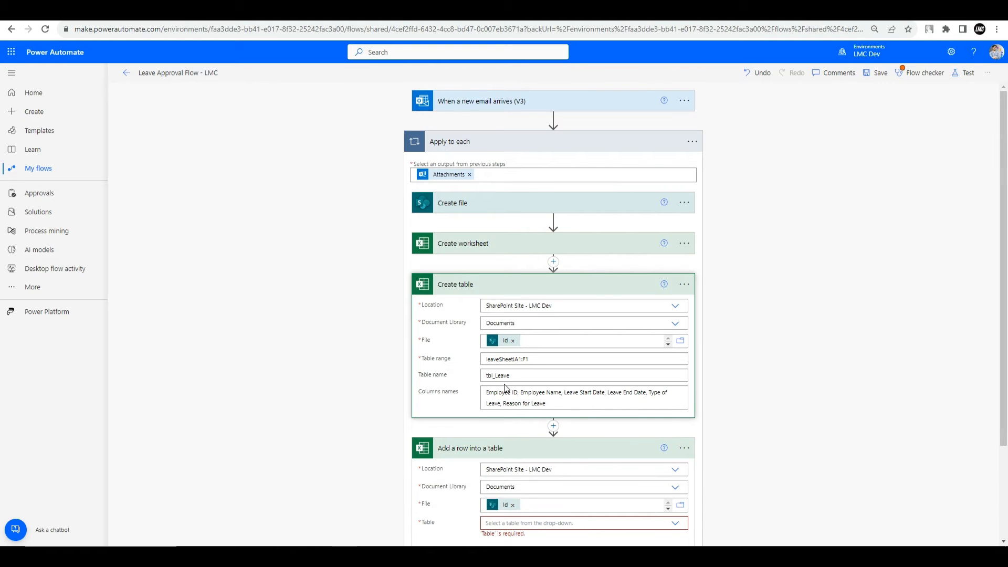
pyautogui.scroll(-2, 495, 393)
pyautogui.click(525, 416)
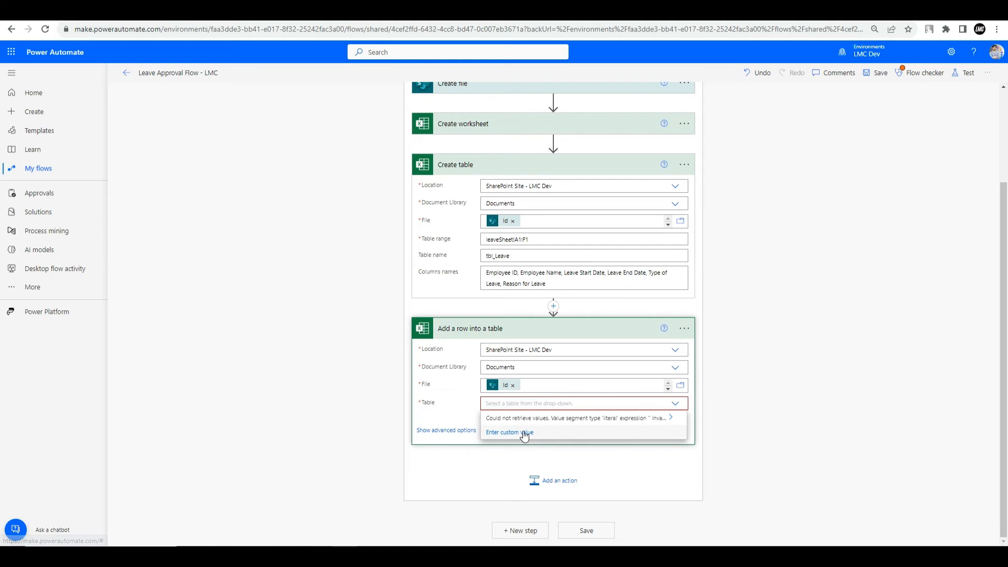
pyautogui.click(672, 410)
pyautogui.click(587, 404)
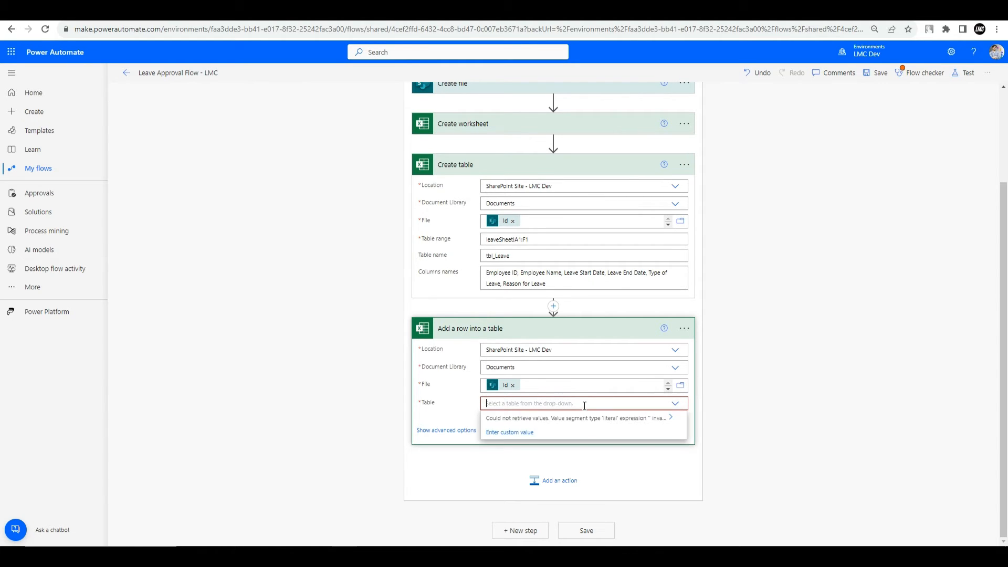
pyautogui.click(506, 431)
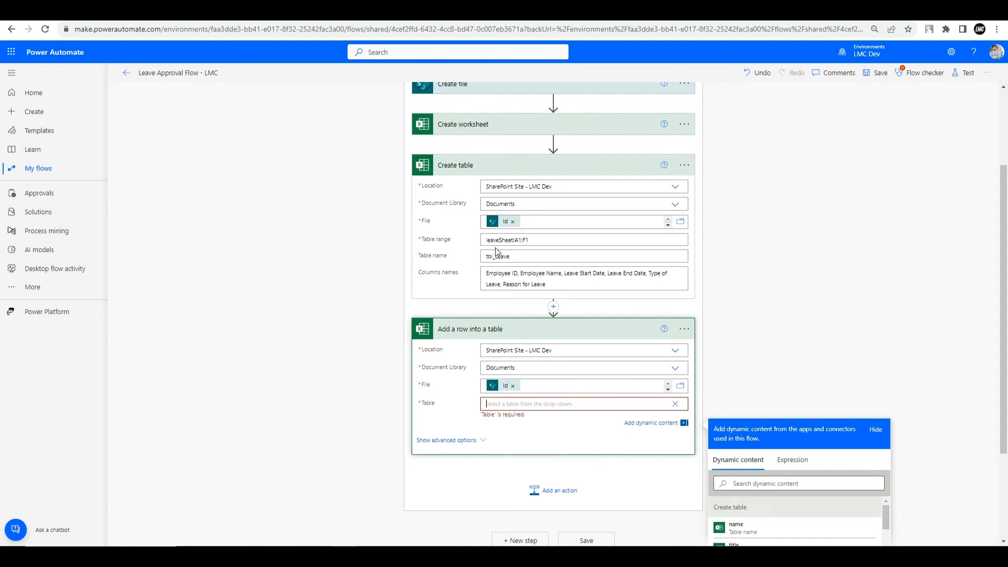
# Copy the table name tbl_Leave from the Create table action into the row action's Table field
pyautogui.doubleClick(520, 256)
pyautogui.hotkey('ctrl', 'c')
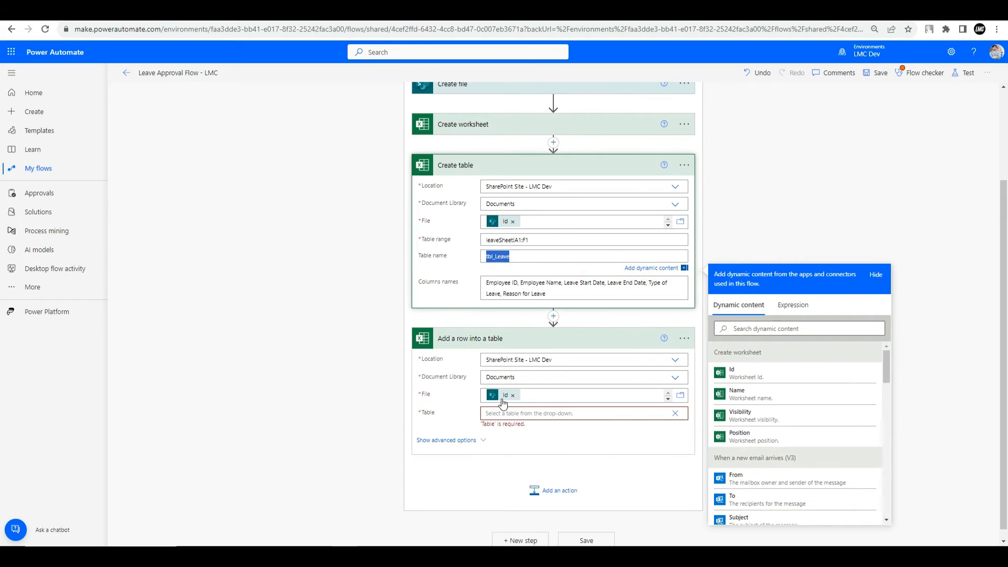
pyautogui.click(502, 412)
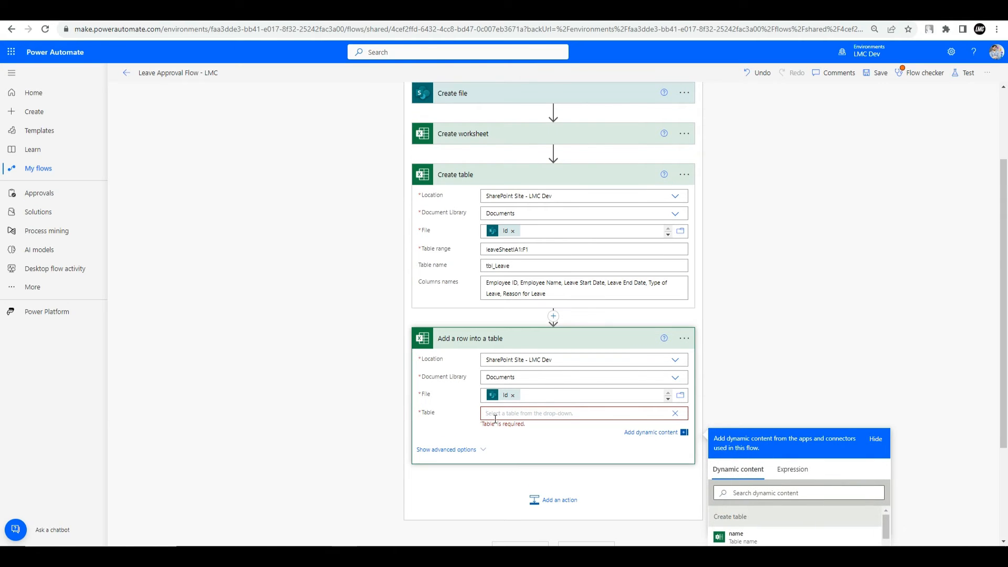
pyautogui.hotkey('ctrl', 'v')
pyautogui.scroll(-3, 722, 358)
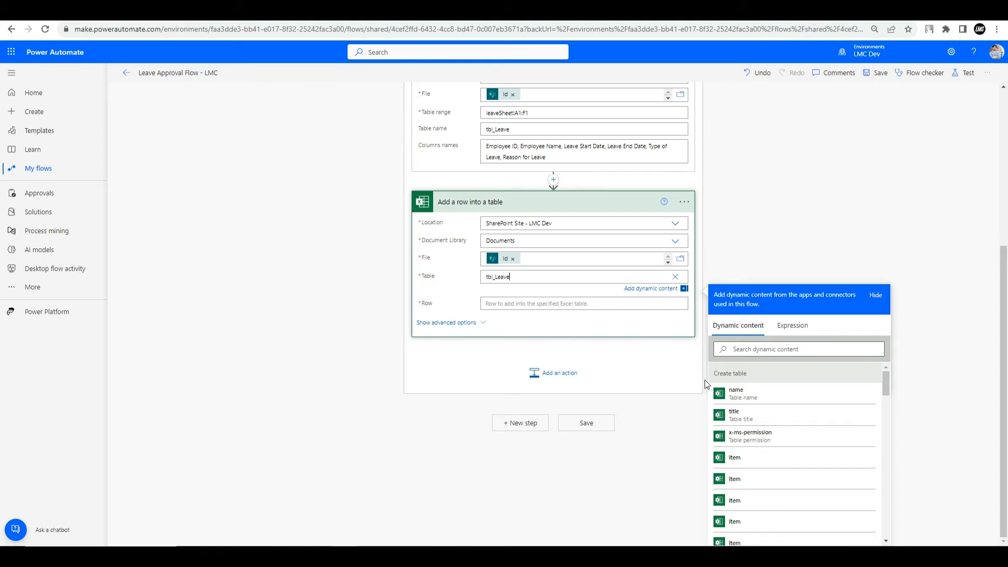
# Replace the row action's Table value with the name dynamic content from Create table
pyautogui.moveTo(525, 277); pyautogui.dragTo(464, 280)
pyautogui.press('BackSpace')
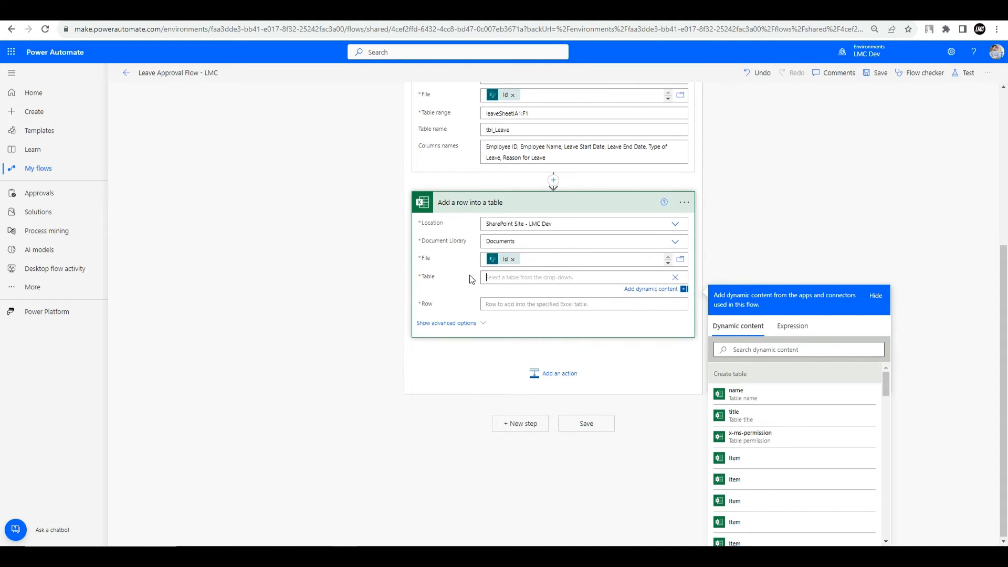
pyautogui.click(736, 405)
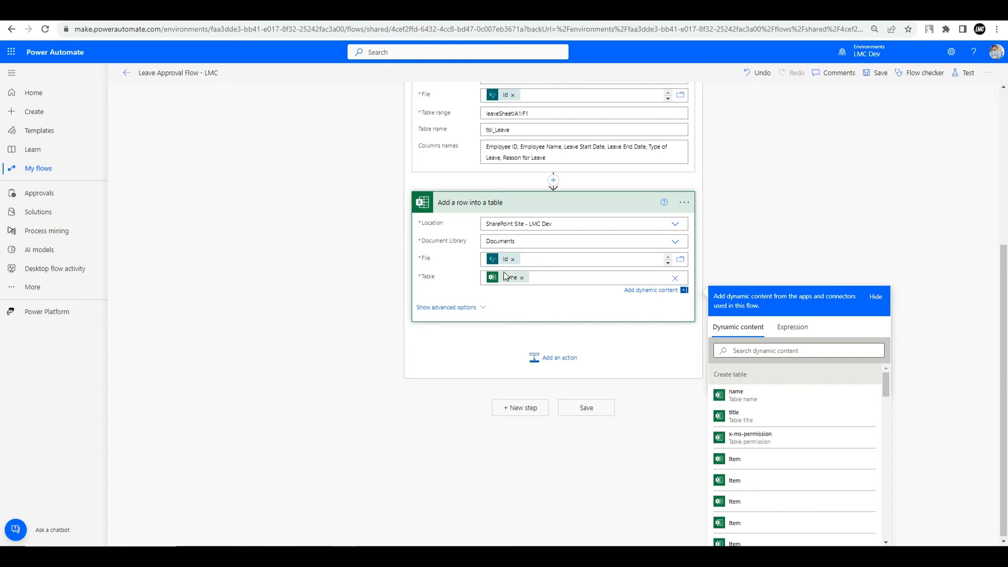
# In the Row value of Add a row into a table, enter opening and closing curly braces around an empty line
pyautogui.click(539, 308)
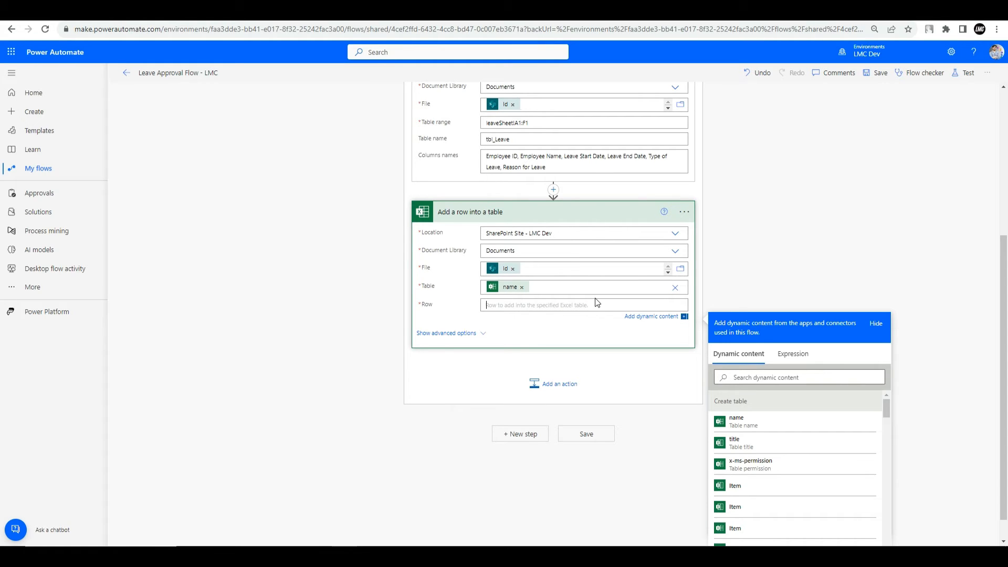
pyautogui.write('{')
pyautogui.press('Return')
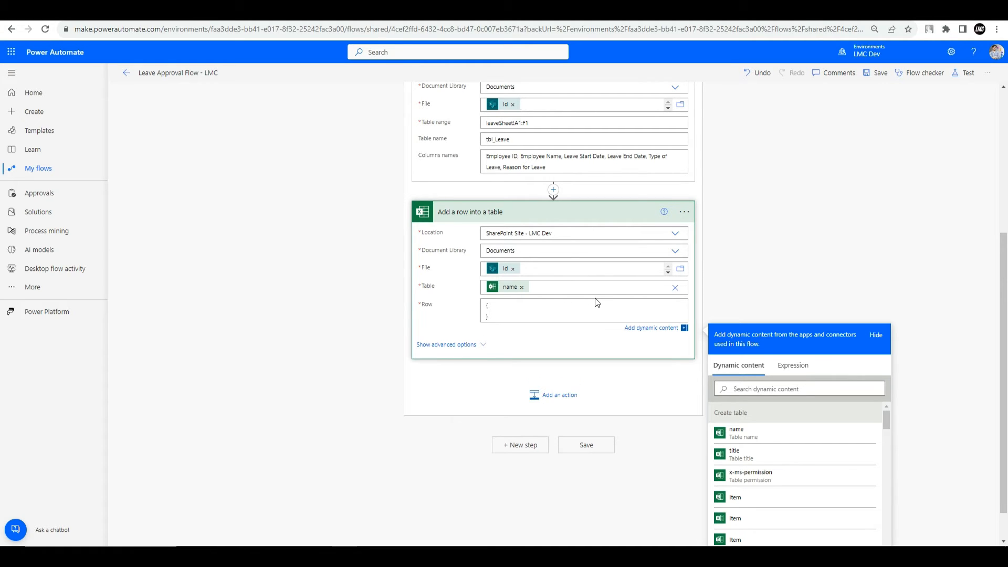
pyautogui.press('Return')
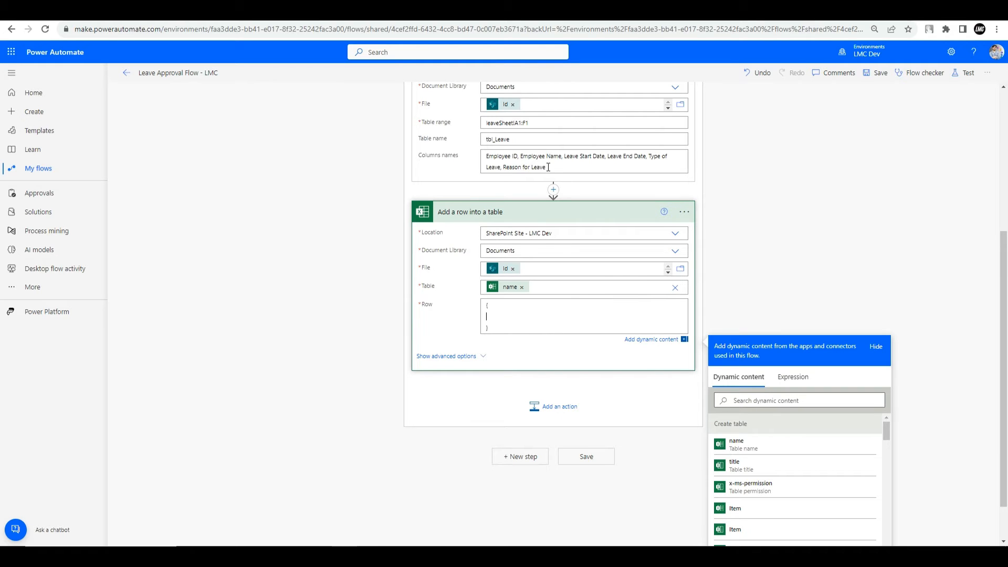
# Copy all the column names from the Create table action and paste them between the braces of the Row value
pyautogui.moveTo(548, 167); pyautogui.dragTo(464, 146)
pyautogui.hotkey('ctrl', 'c')
pyautogui.scroll(1, 466, 157)
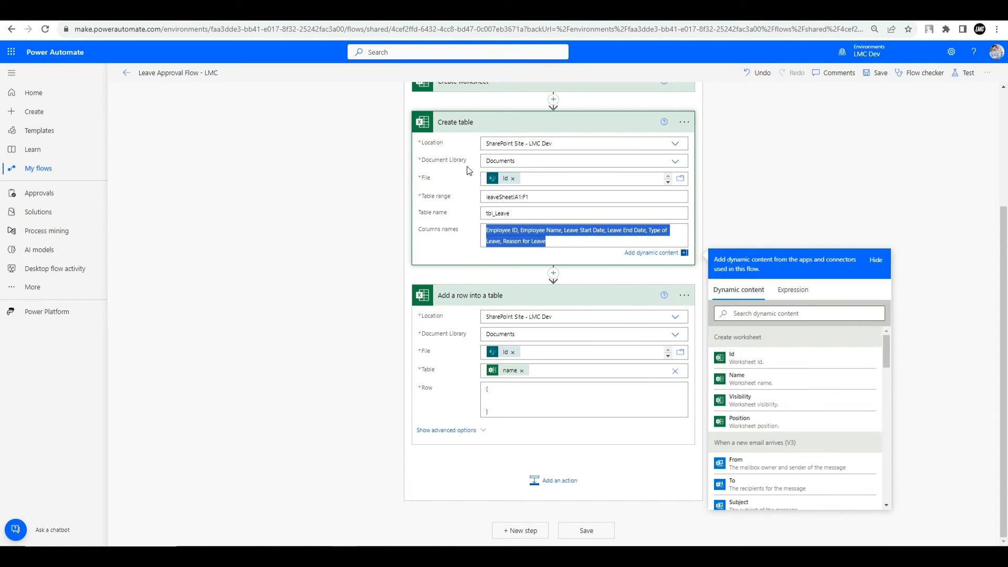
pyautogui.click(496, 402)
pyautogui.hotkey('ctrl', 'v')
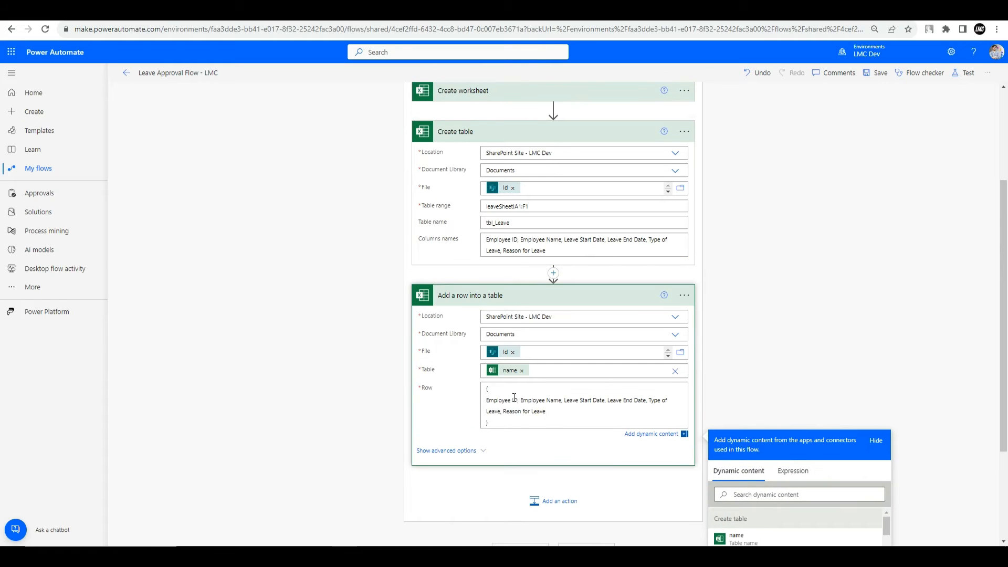
# Split the pasted column names so that each one from Employee ID to Reason for Leave sits on its own line
pyautogui.press('Return')
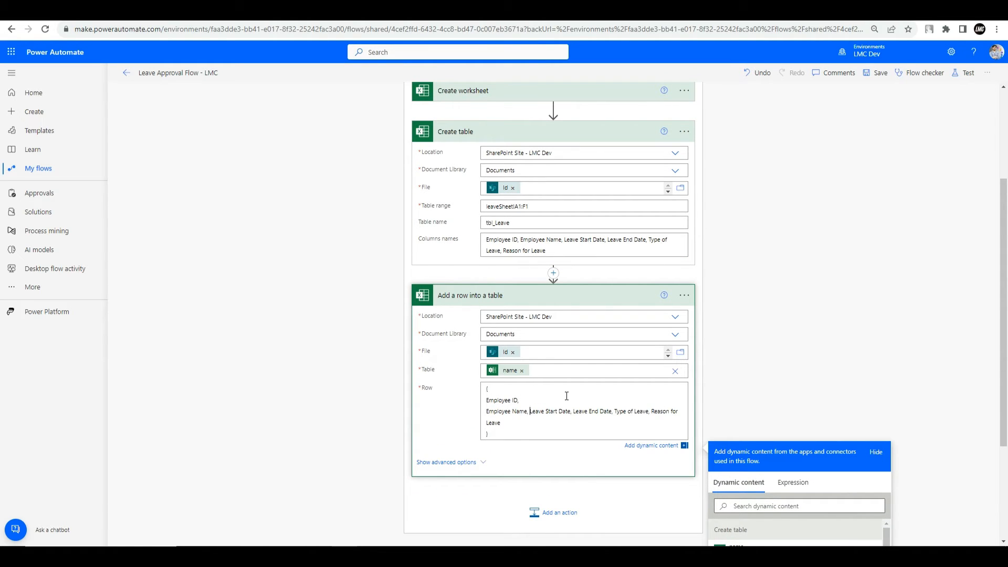
pyautogui.press('Return')
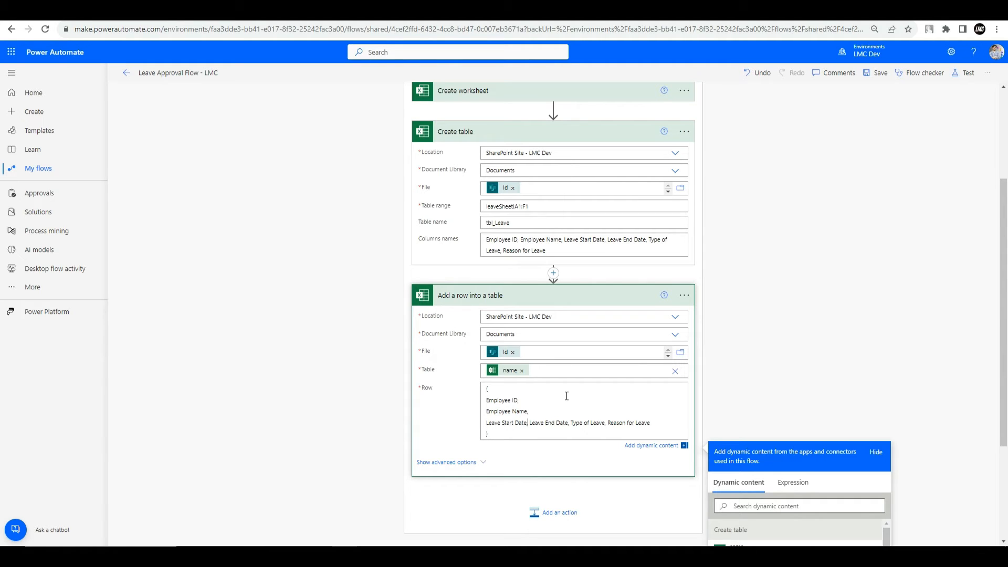
pyautogui.press('Return')
pyautogui.press('Delete')
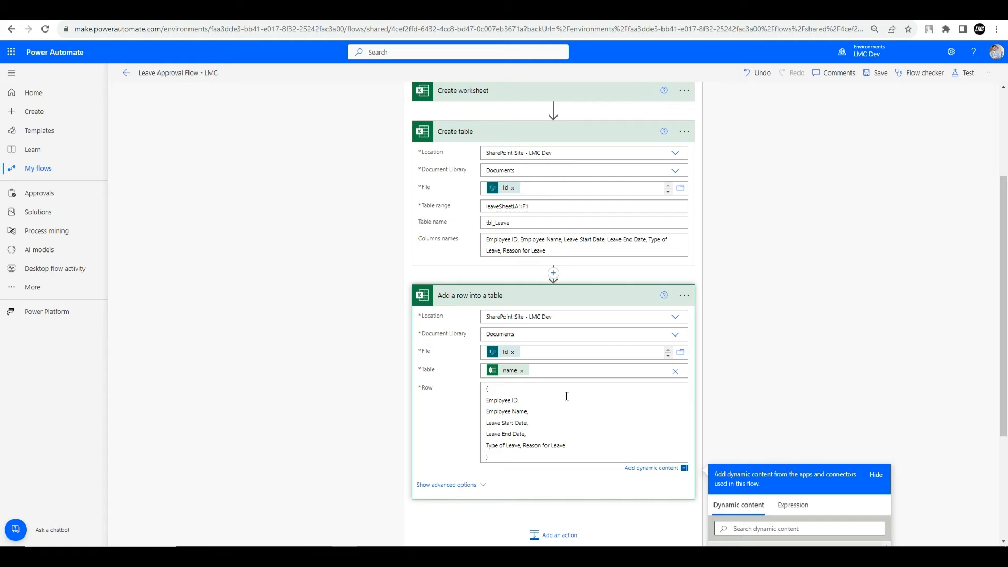
pyautogui.press('Return')
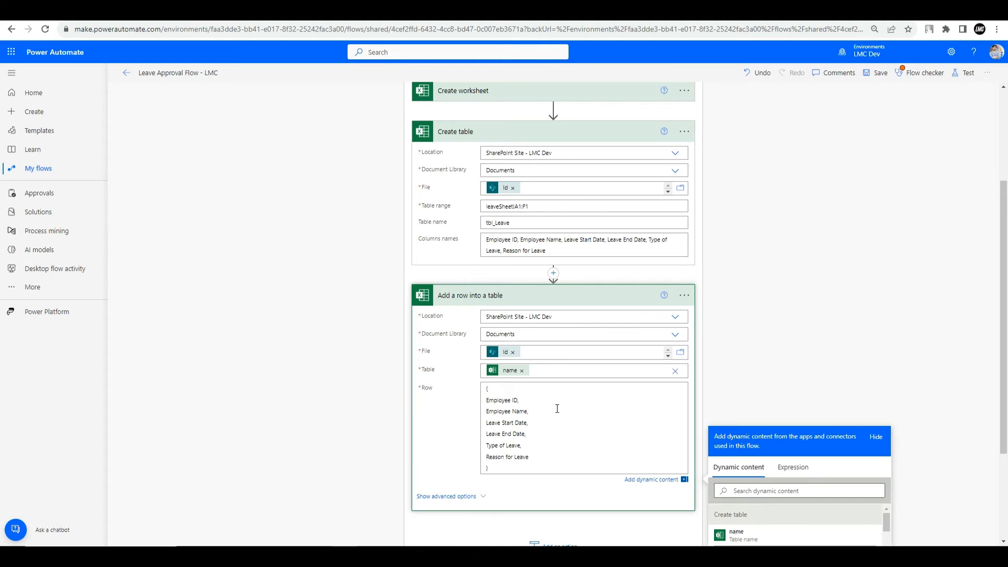
# Enclose each column name in the Row value in double quotation marks, keeping the separating commas outside the quotes
pyautogui.write('", ')
pyautogui.write('"')
pyautogui.write('"')
pyautogui.write('"')
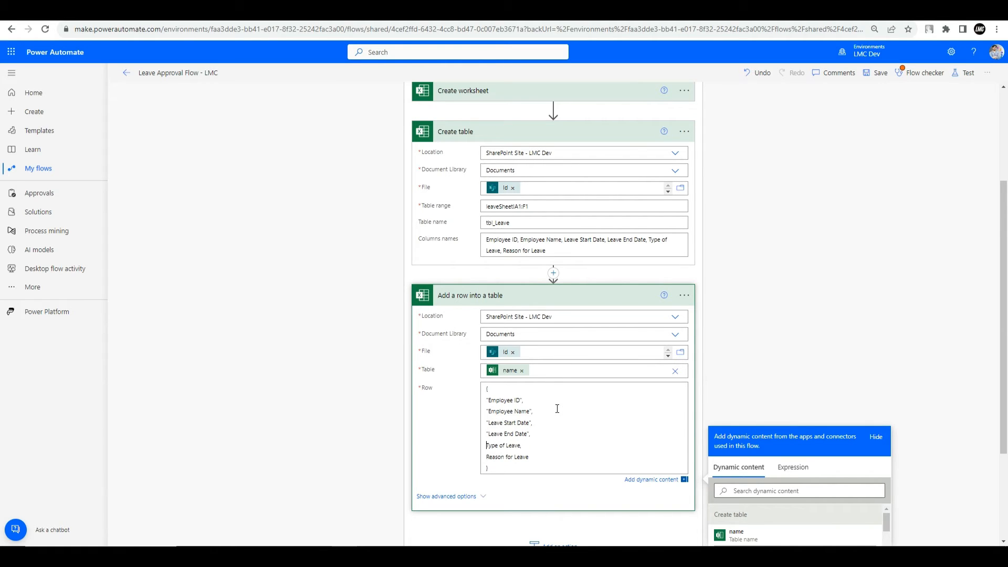
pyautogui.write('"')
pyautogui.press('Right')
pyautogui.press('Right')
pyautogui.press('Right')
pyautogui.press('Right')
pyautogui.press('Right')
pyautogui.press('Right')
pyautogui.press('Right')
pyautogui.press('Right')
pyautogui.press('Right')
pyautogui.press('Right')
pyautogui.press('Right')
pyautogui.write('"')
# Give the "Employee ID" key the quoted value =Sheet1!I14, copied from the formula of cell A2 on the workbook's leaveSheet
pyautogui.moveTo(524, 400); pyautogui.dragTo(521, 400)
pyautogui.write('"')
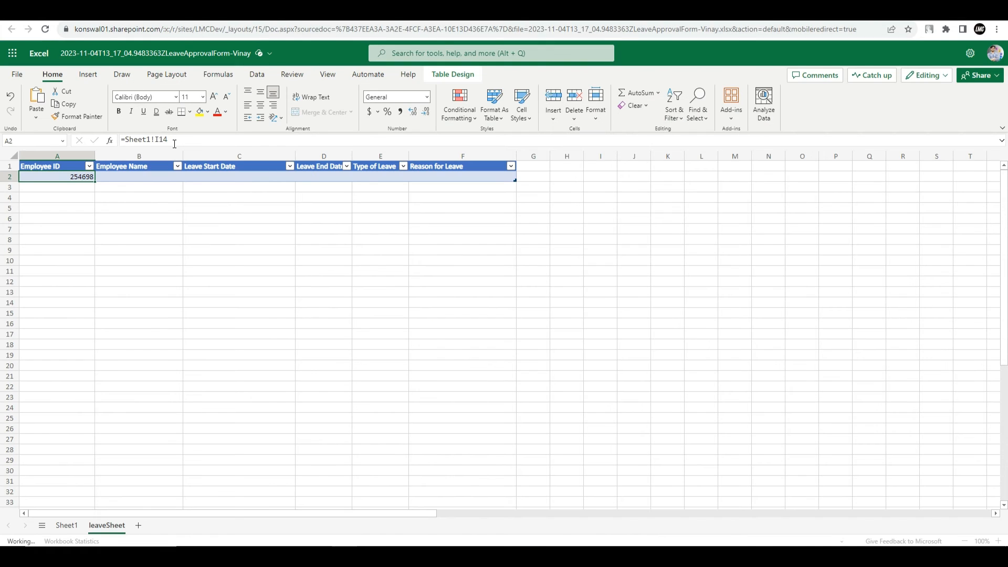
pyautogui.click(176, 140)
pyautogui.hotkey('ctrl', 'a')
pyautogui.hotkey('ctrl', 'c')
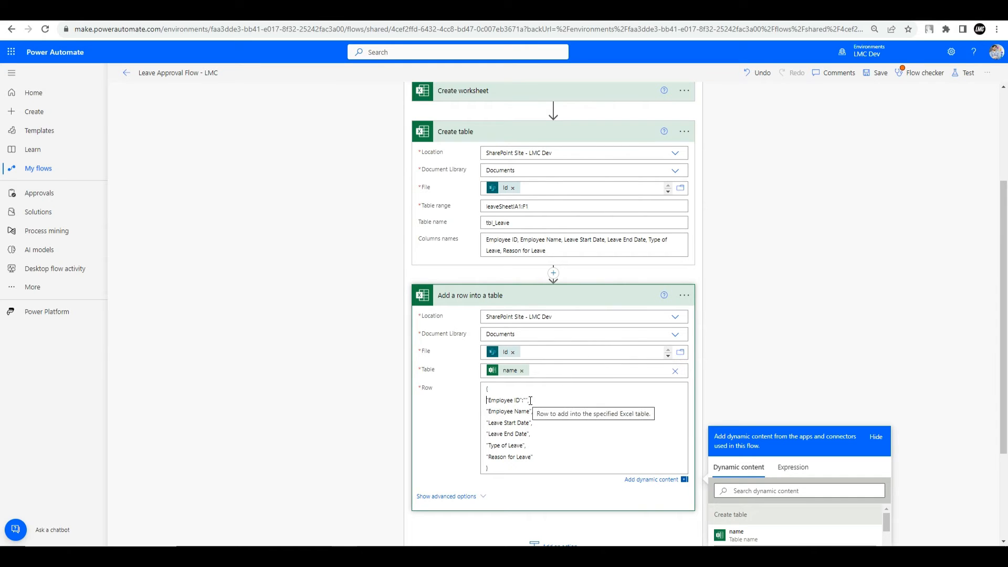
pyautogui.click(527, 400)
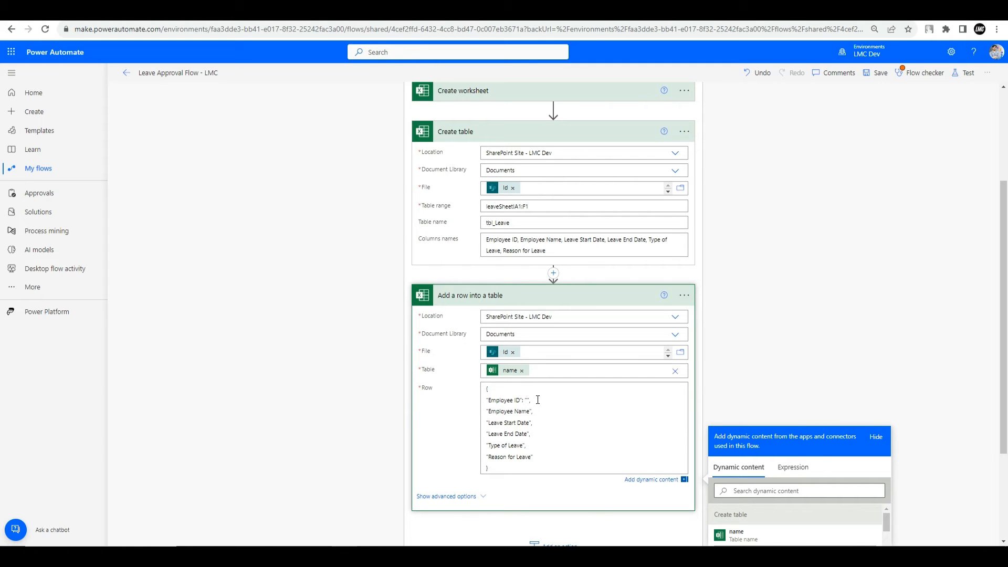
pyautogui.hotkey('ctrl', 'v')
pyautogui.scroll(3, 577, 354)
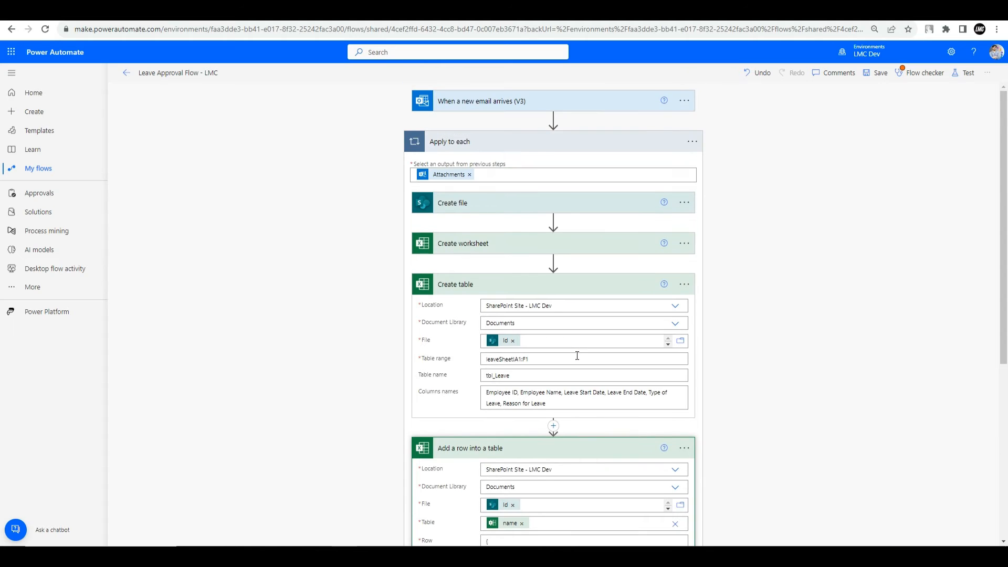
pyautogui.scroll(-3, 578, 353)
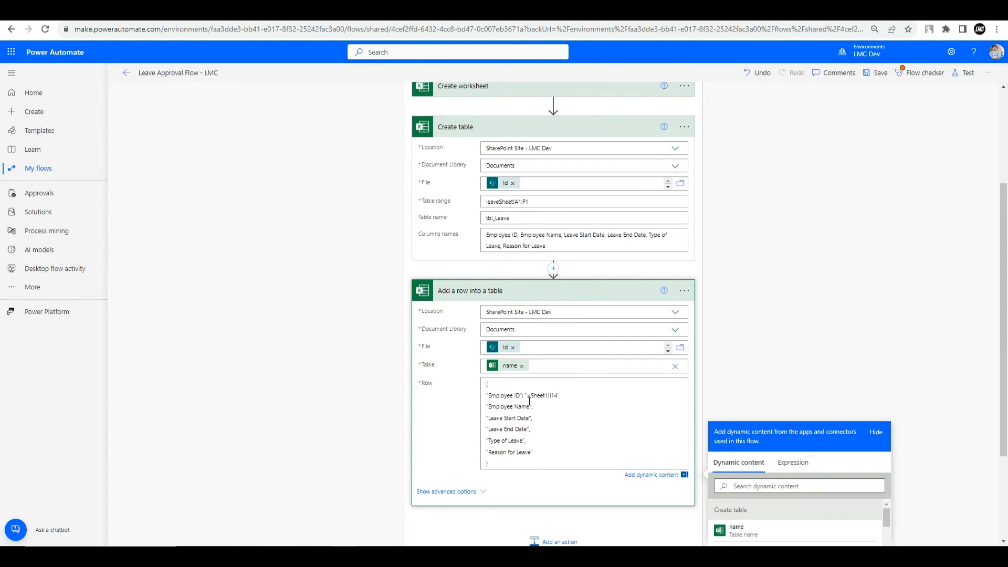
# Switch to the Excel workbook, inspect the formula in cell A2, and enter the employee ID as a plain value in B4
pyautogui.moveTo(524, 399); pyautogui.dragTo(548, 400)
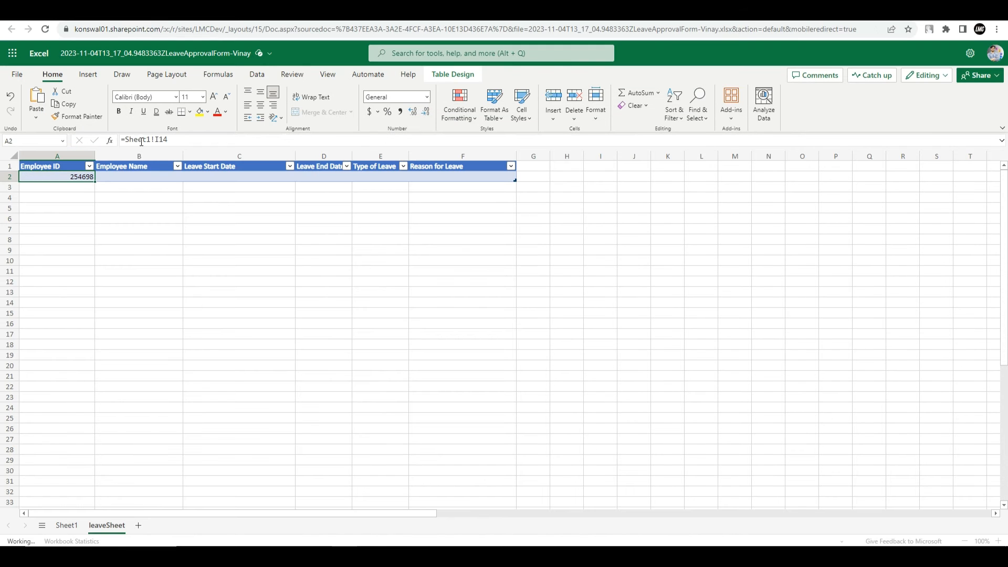
pyautogui.click(116, 215)
pyautogui.click(79, 176)
pyautogui.click(125, 140)
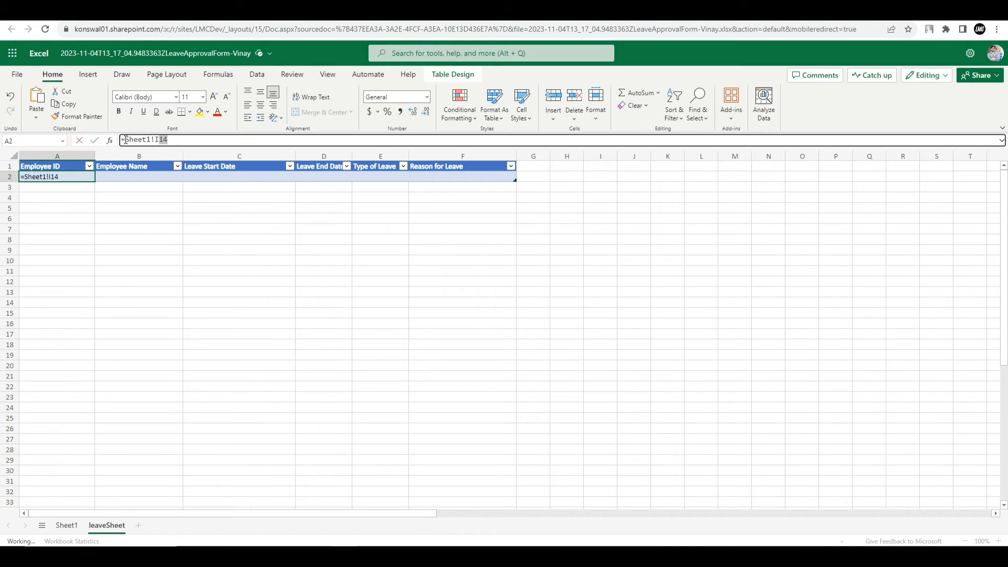
pyautogui.click(135, 192)
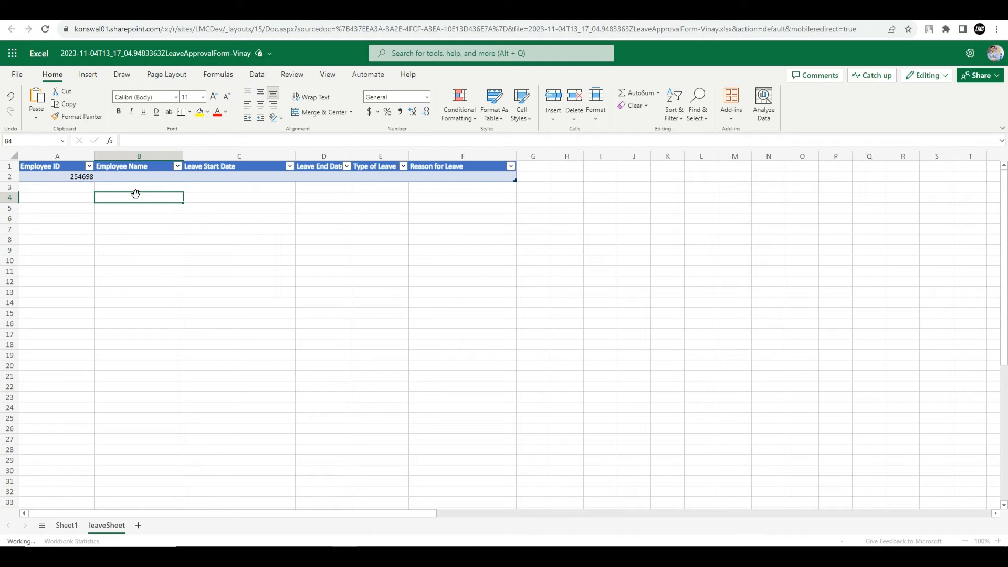
pyautogui.write('254698')
pyautogui.click(208, 196)
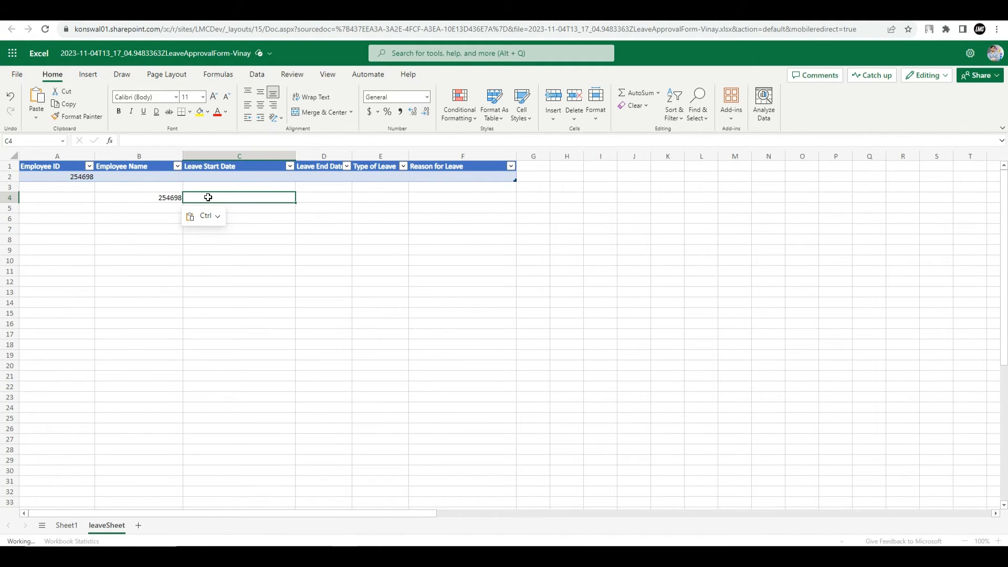
# Try the formula =Sheet1!I14 in cell C4, copy it from the cell, and clear the cell
pyautogui.write('=Sheet1!I14')
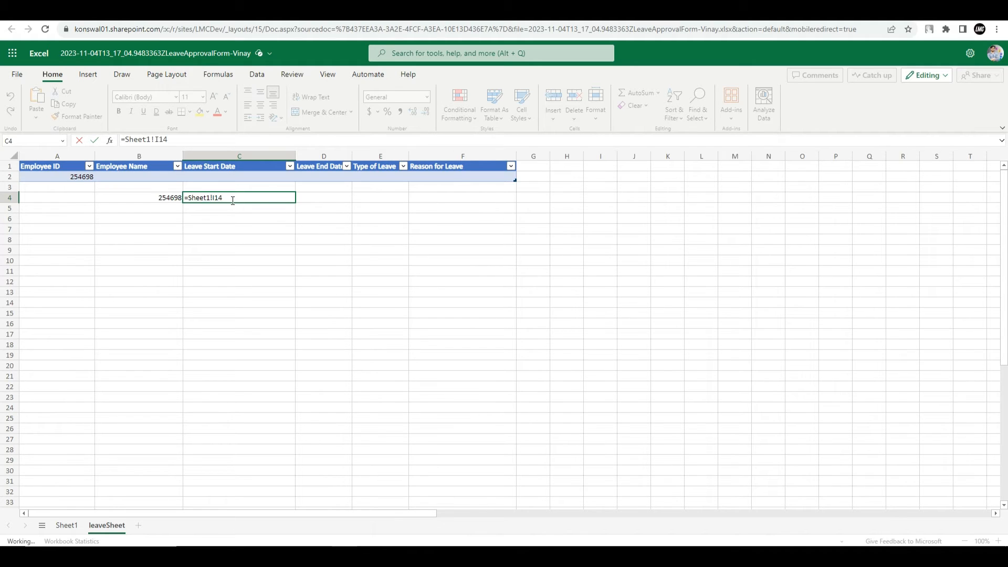
pyautogui.press('Return')
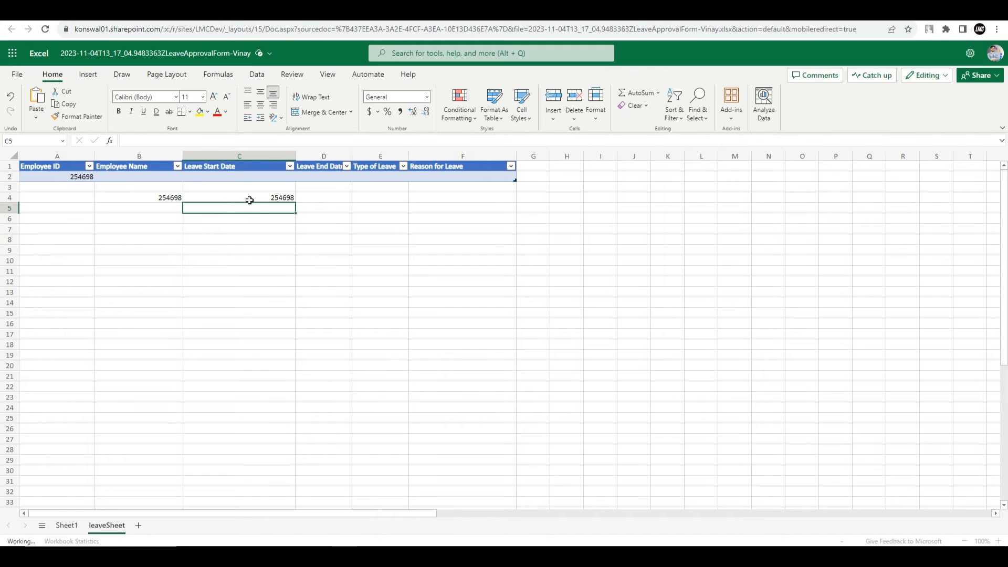
pyautogui.click(253, 196)
pyautogui.click(146, 140)
pyautogui.moveTo(147, 141); pyautogui.dragTo(107, 146)
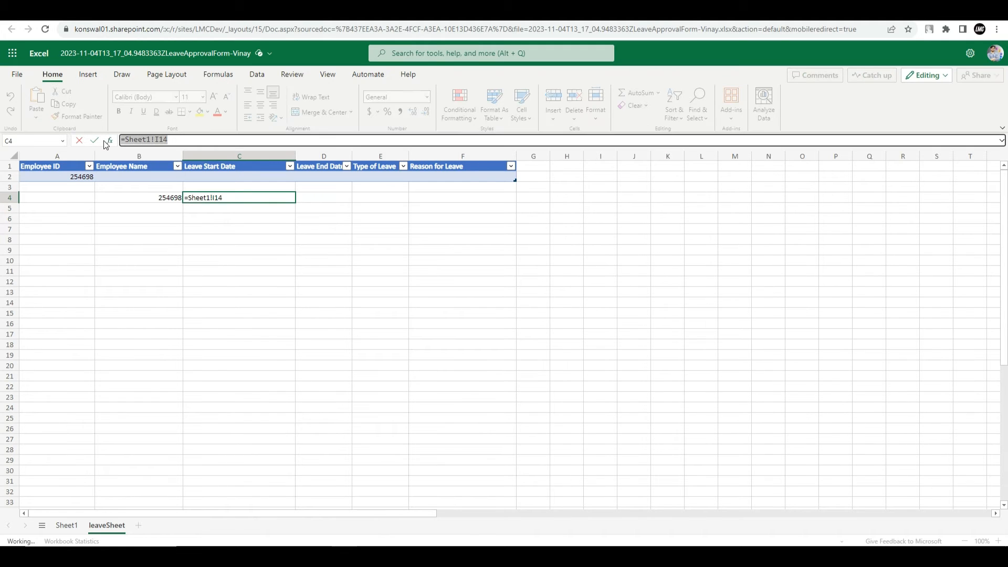
pyautogui.press('Escape')
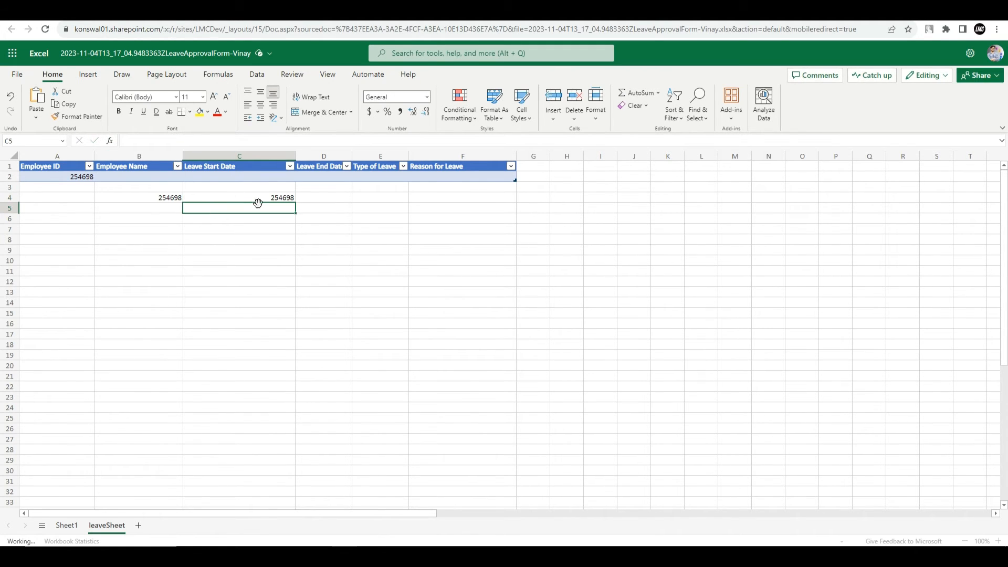
pyautogui.click(223, 197)
pyautogui.moveTo(160, 139); pyautogui.dragTo(112, 142)
pyautogui.hotkey('ctrl', 'c')
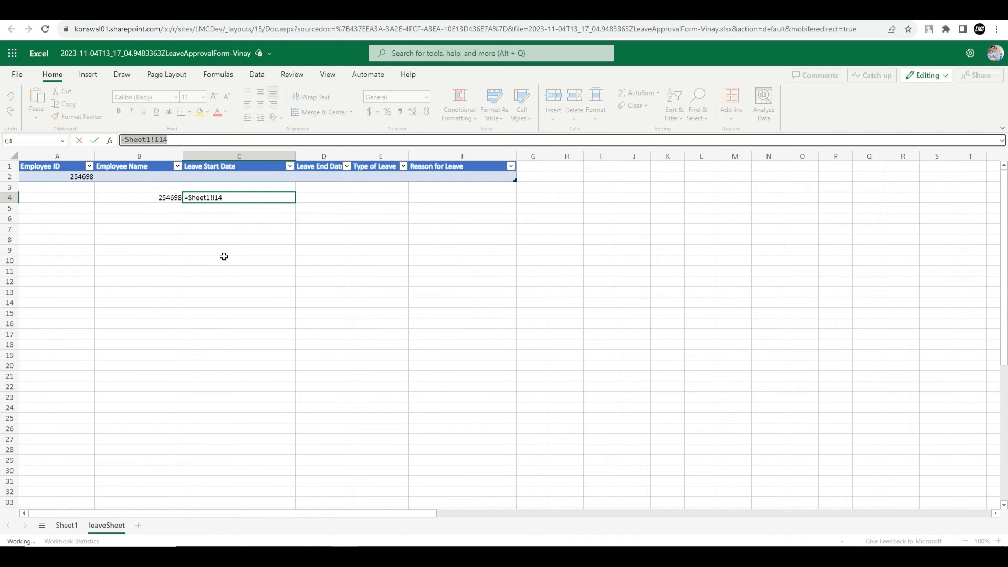
pyautogui.press('BackSpace')
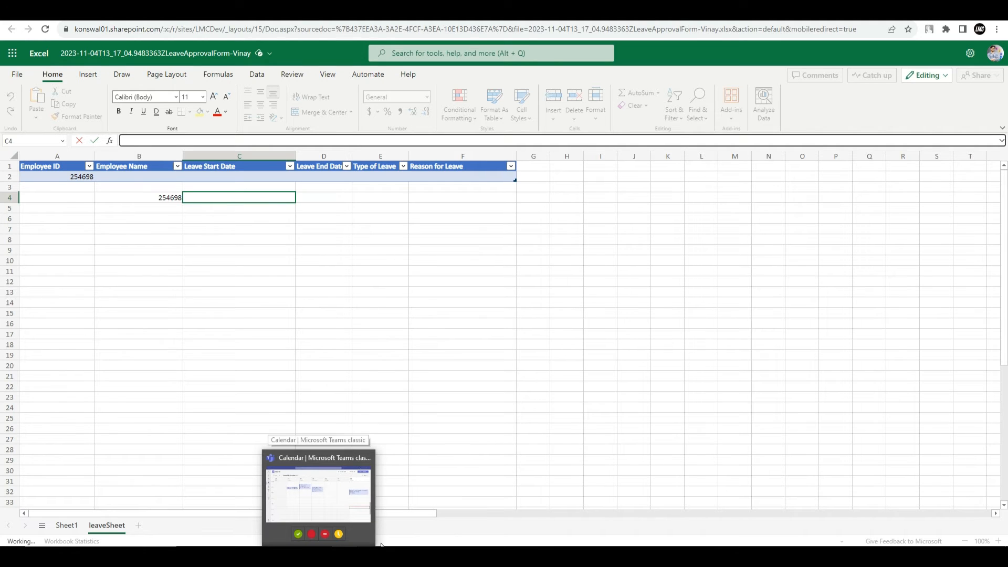
# Switch back to the Power Automate flow and add an Initialize variable action between the email trigger and Apply to each
pyautogui.click(309, 529)
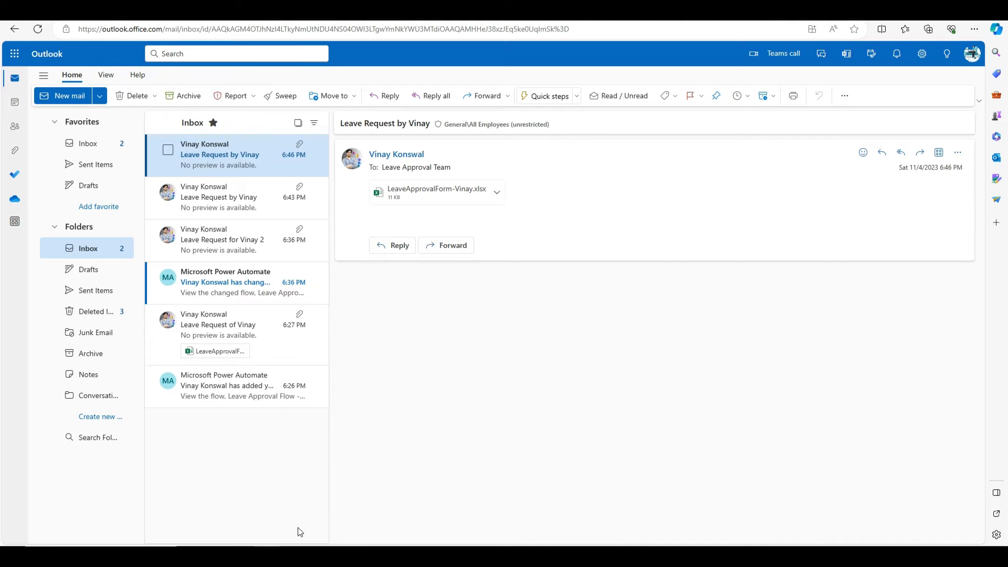
pyautogui.click(400, 555)
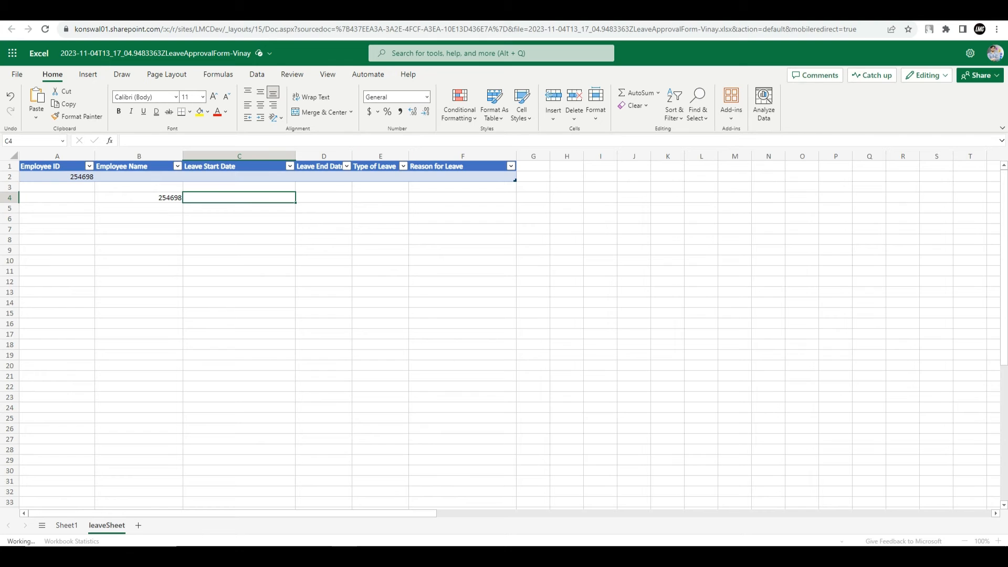
pyautogui.click(545, 10)
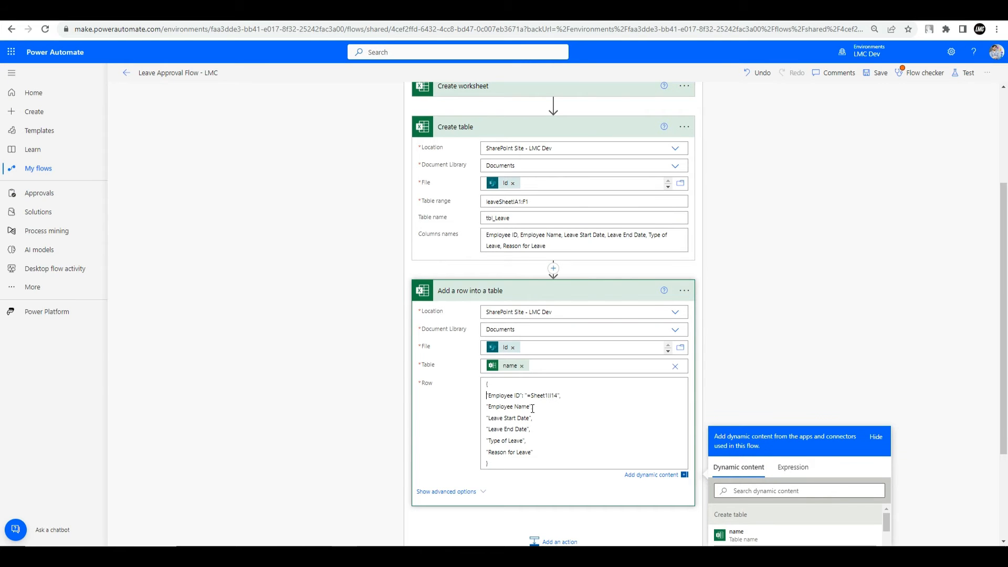
pyautogui.scroll(3, 532, 270)
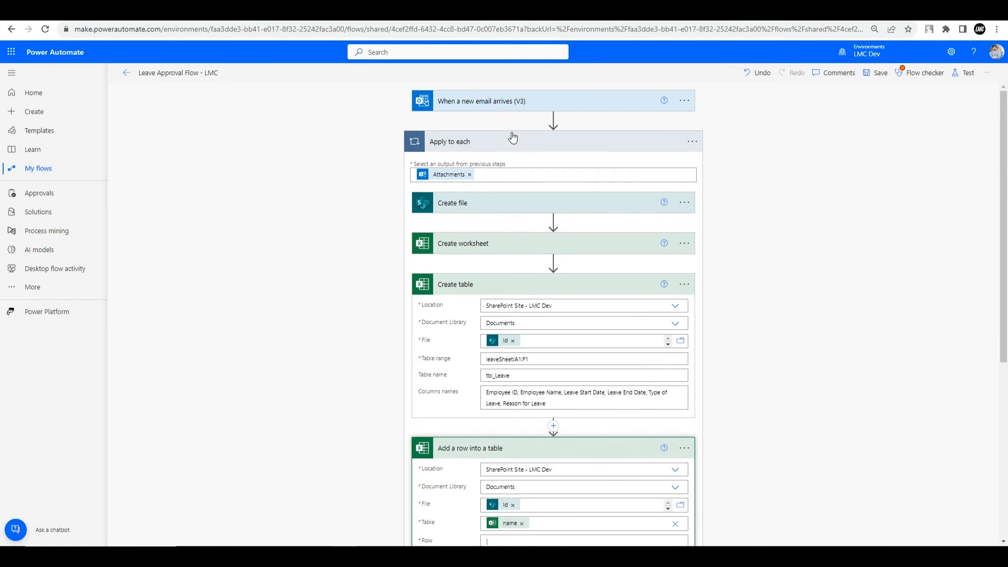
pyautogui.click(471, 141)
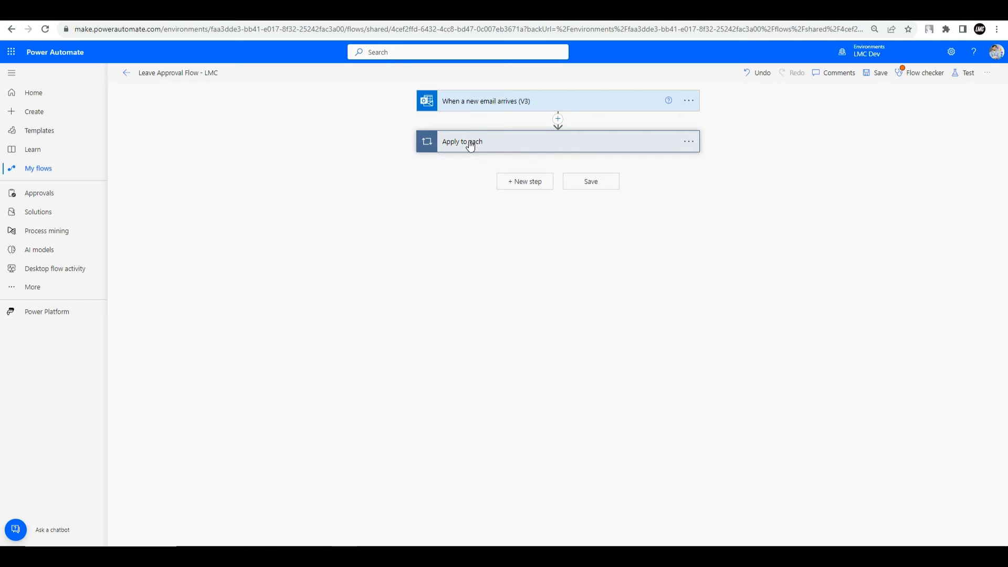
pyautogui.click(557, 120)
pyautogui.click(550, 132)
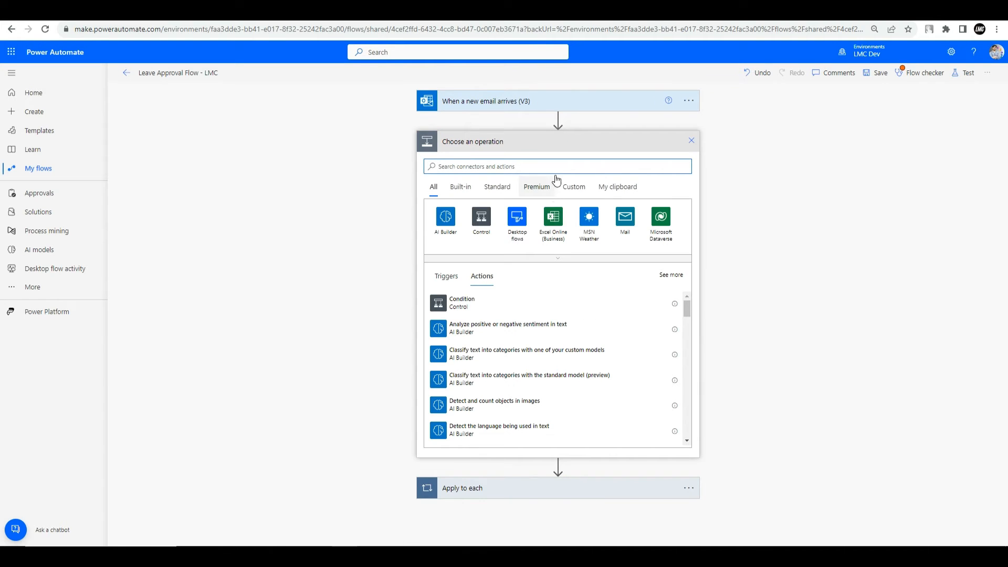
pyautogui.write('In')
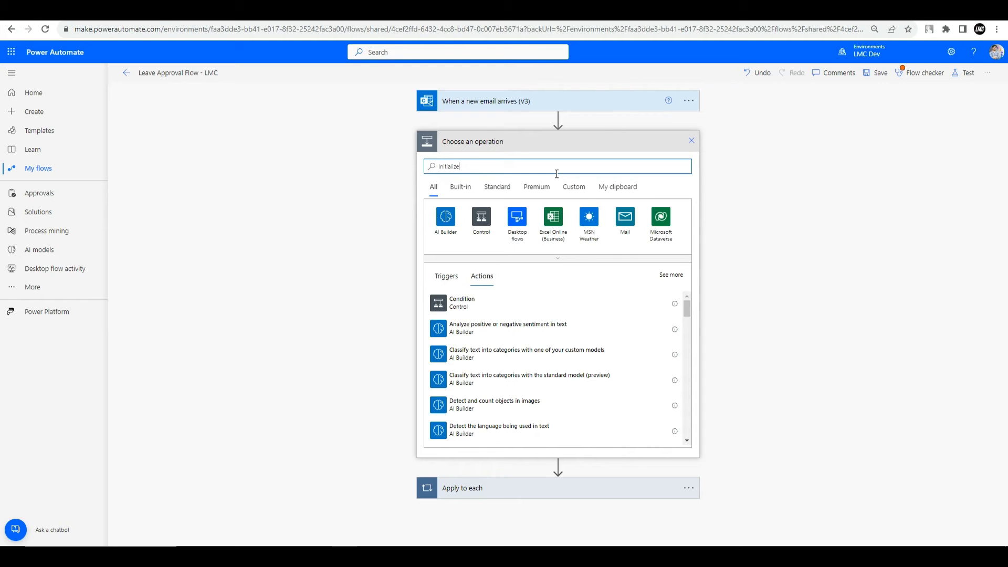
pyautogui.write('itialize')
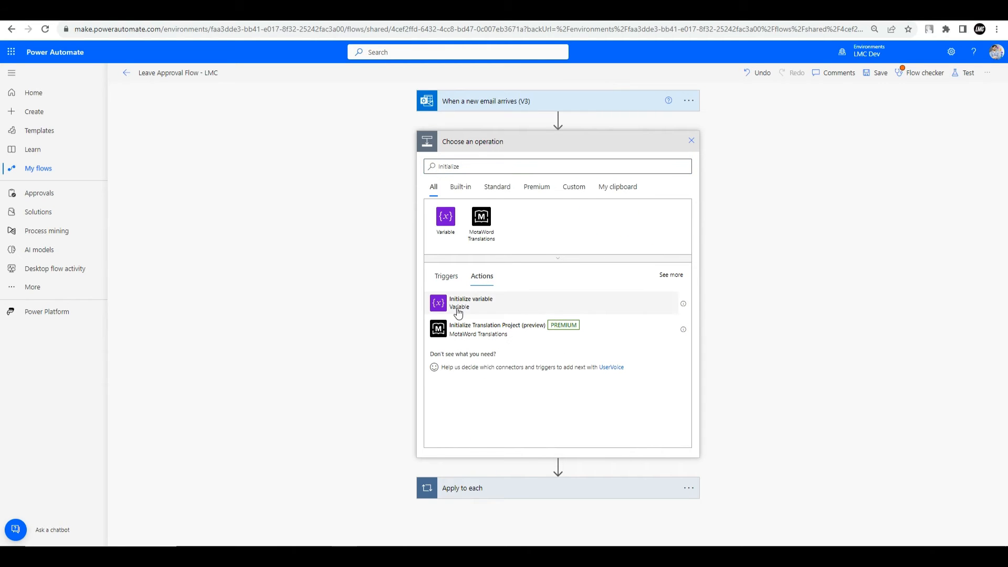
pyautogui.click(458, 304)
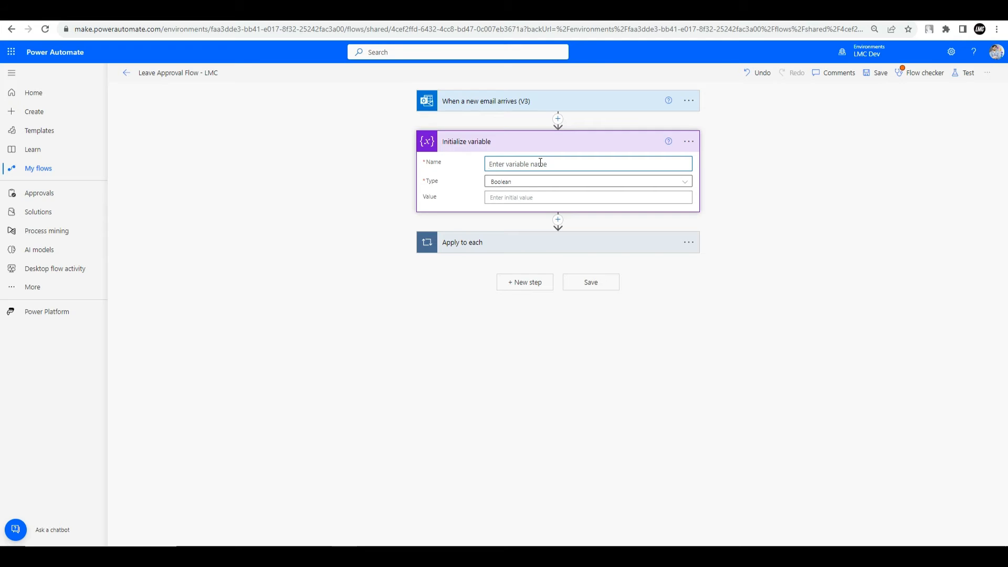
# Initialize a String variable named Emp_ID with the value =Sheet1!I14, and copy the action to the flow clipboard
pyautogui.write('Emp_ID')
pyautogui.click(538, 181)
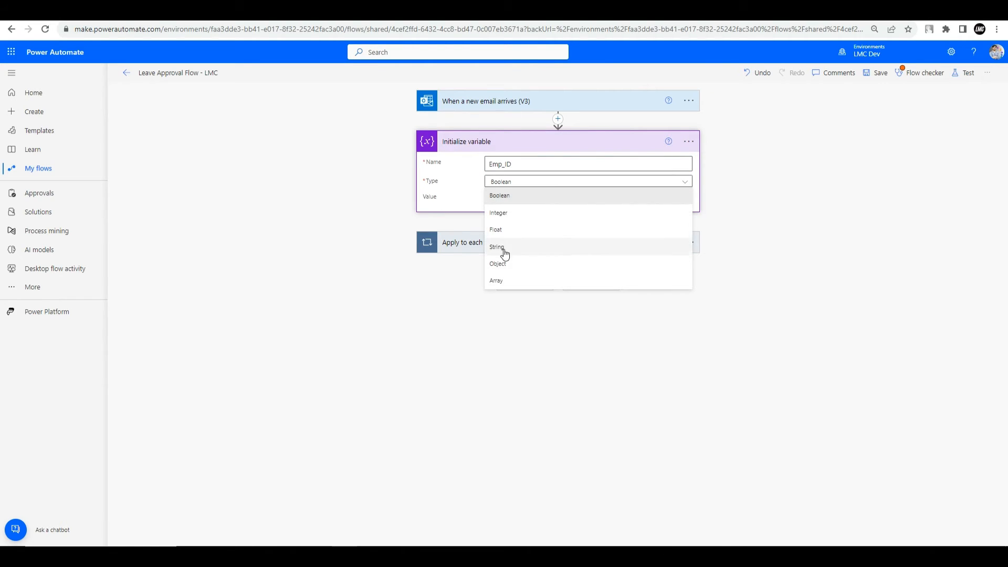
pyautogui.click(501, 249)
pyautogui.click(520, 198)
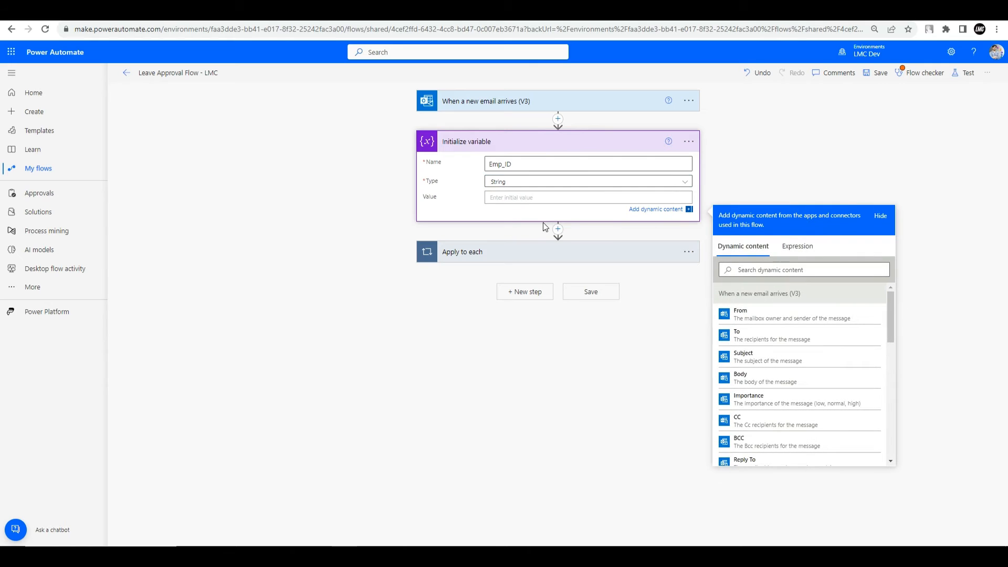
pyautogui.hotkey('ctrl', 'v')
pyautogui.click(688, 141)
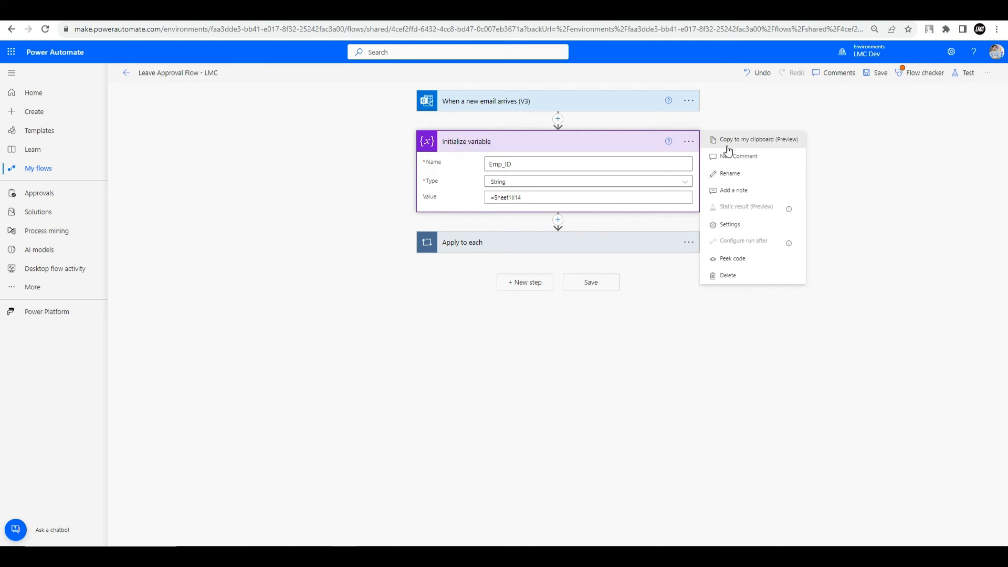
pyautogui.click(728, 148)
pyautogui.click(557, 220)
pyautogui.click(578, 239)
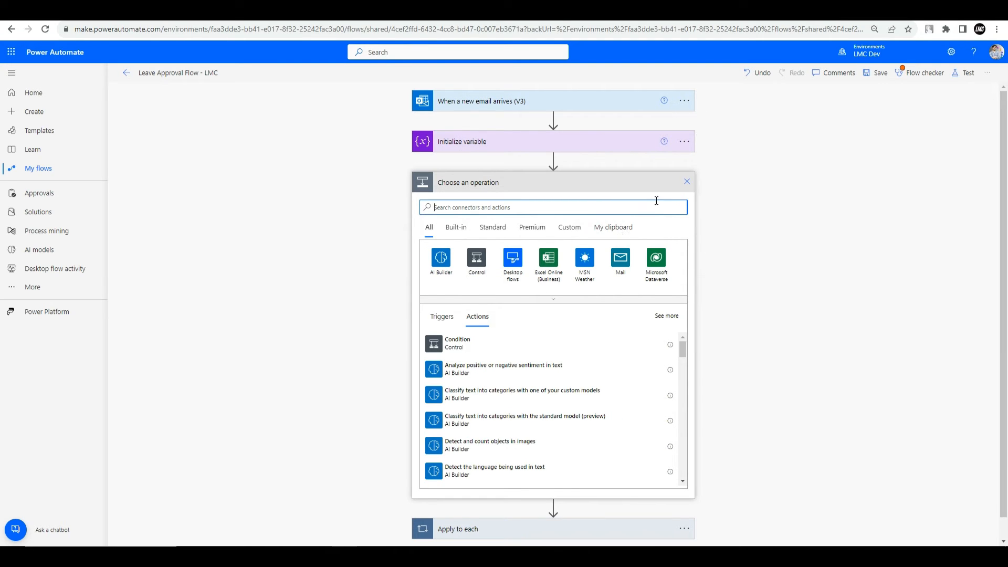
pyautogui.click(687, 182)
pyautogui.click(557, 160)
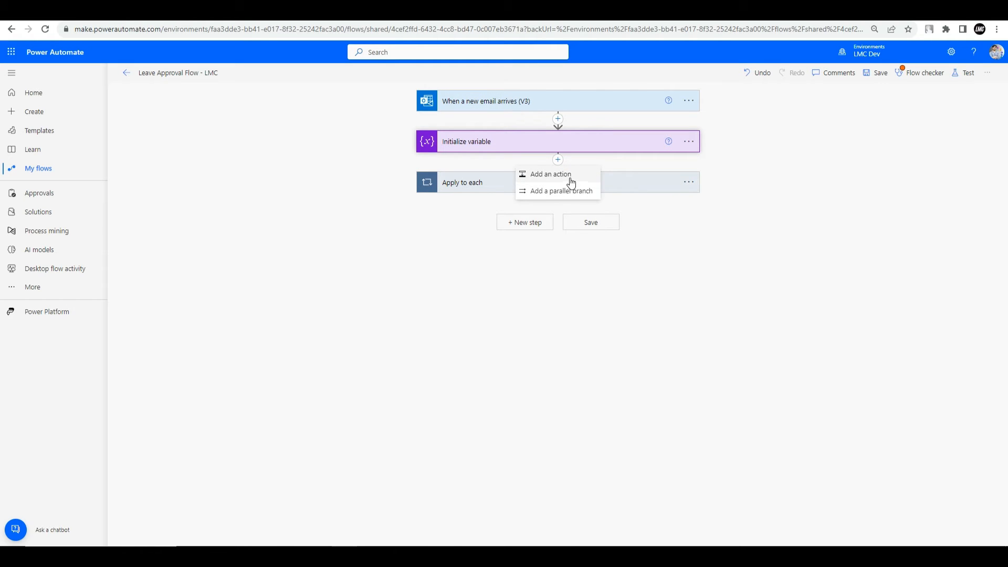
pyautogui.click(563, 191)
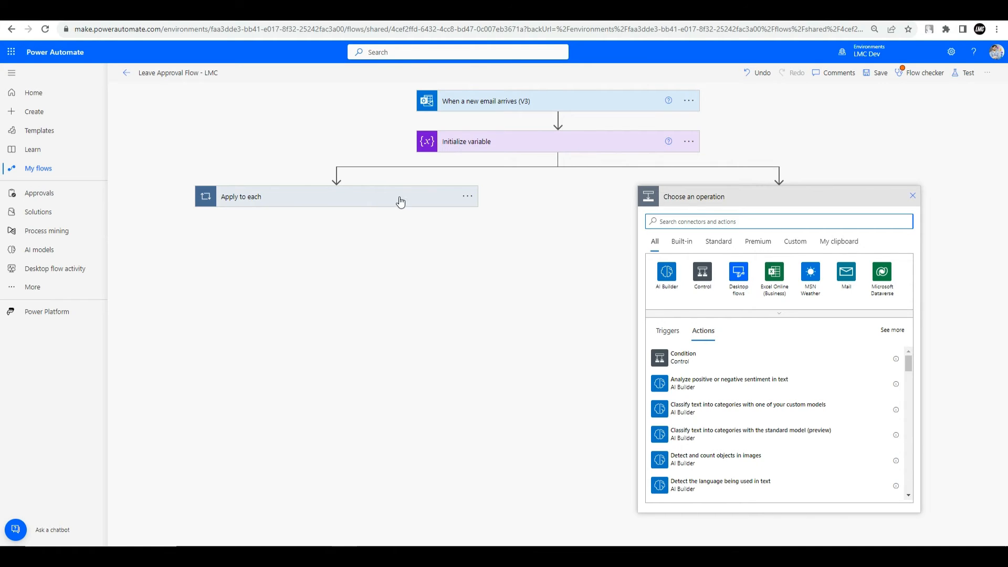
pyautogui.click(913, 196)
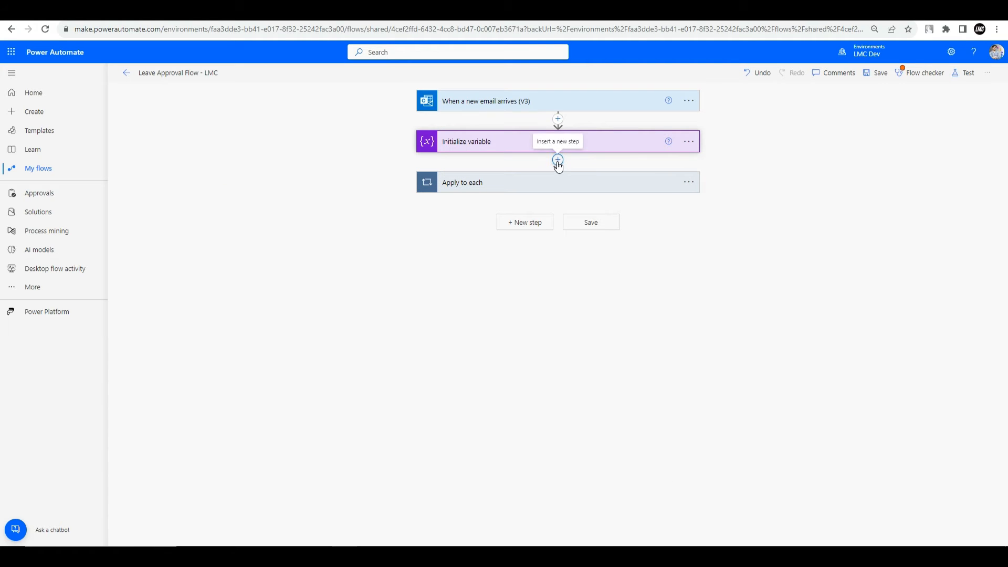
# Insert two copies of the Initialize variable action from the flow clipboard between the original and Apply to each
pyautogui.click(558, 160)
pyautogui.click(552, 177)
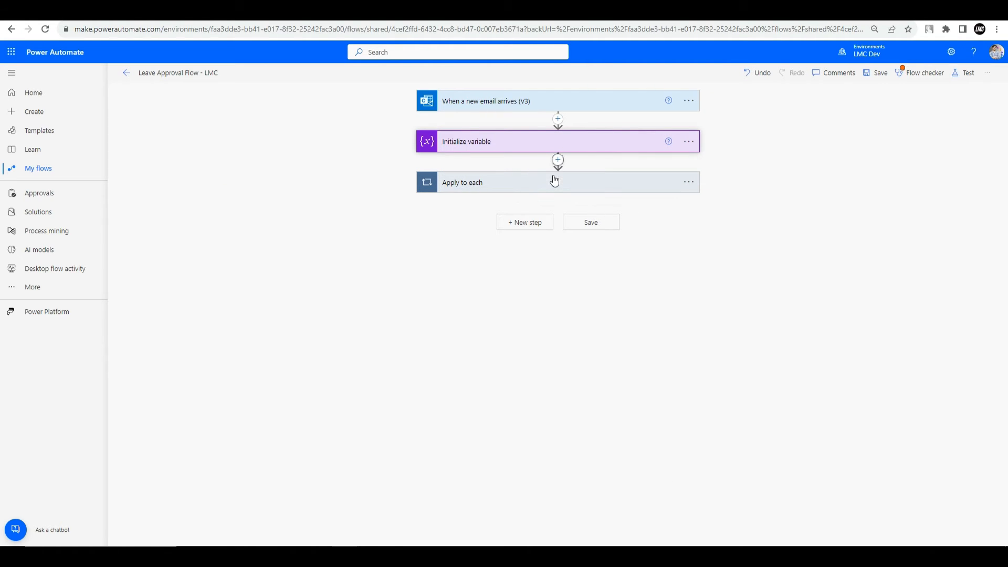
pyautogui.click(617, 228)
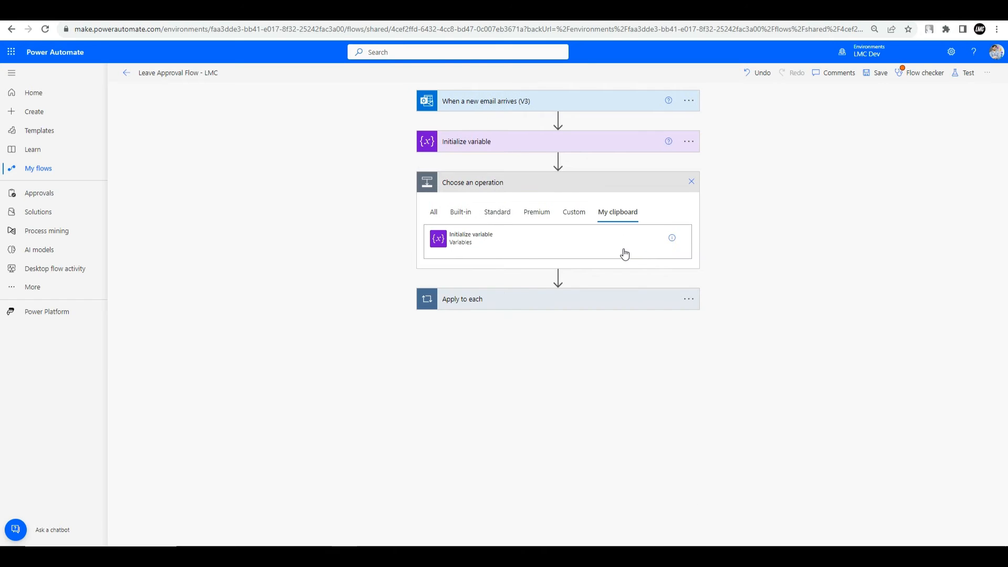
pyautogui.click(552, 212)
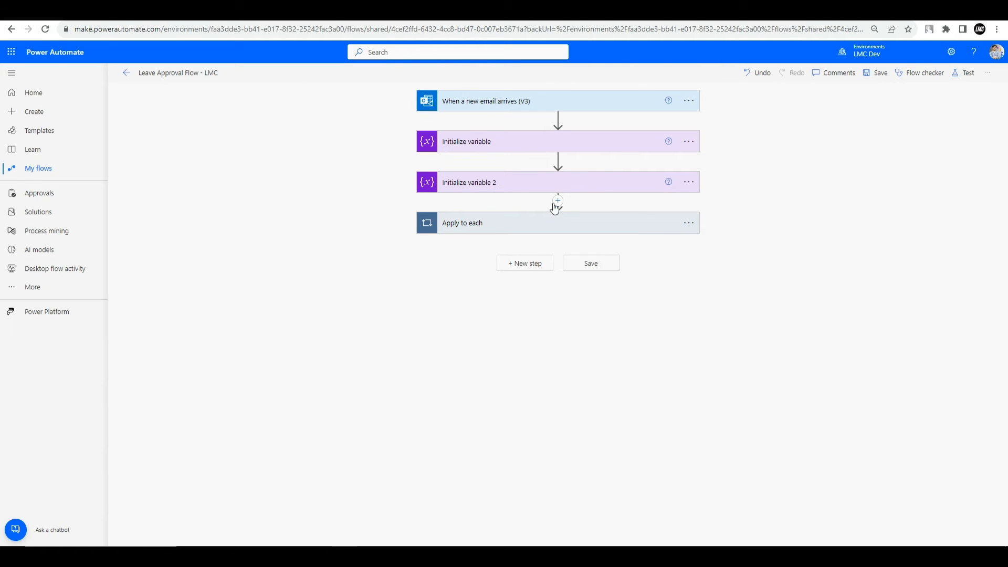
pyautogui.click(557, 200)
pyautogui.click(570, 221)
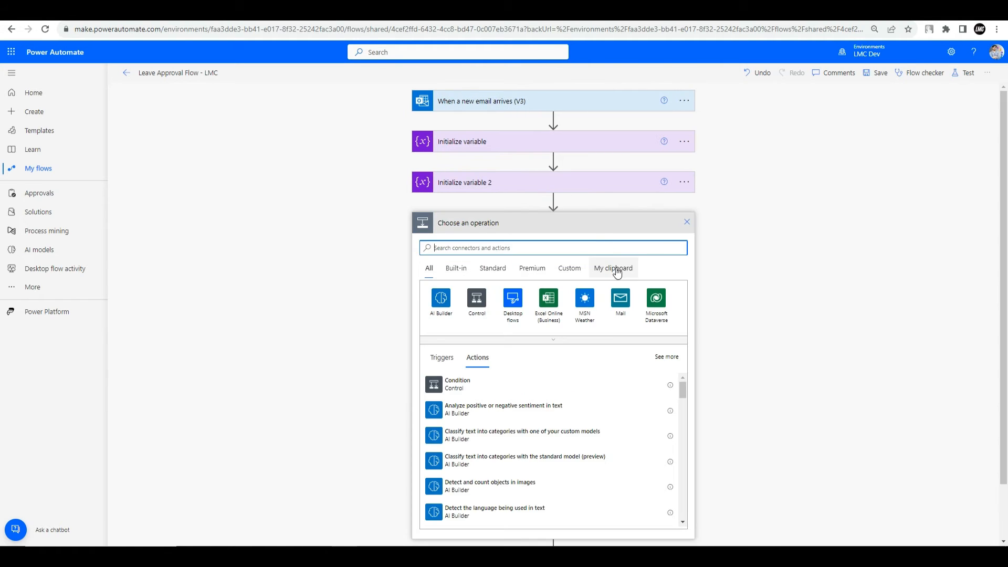
pyautogui.click(613, 265)
pyautogui.click(550, 283)
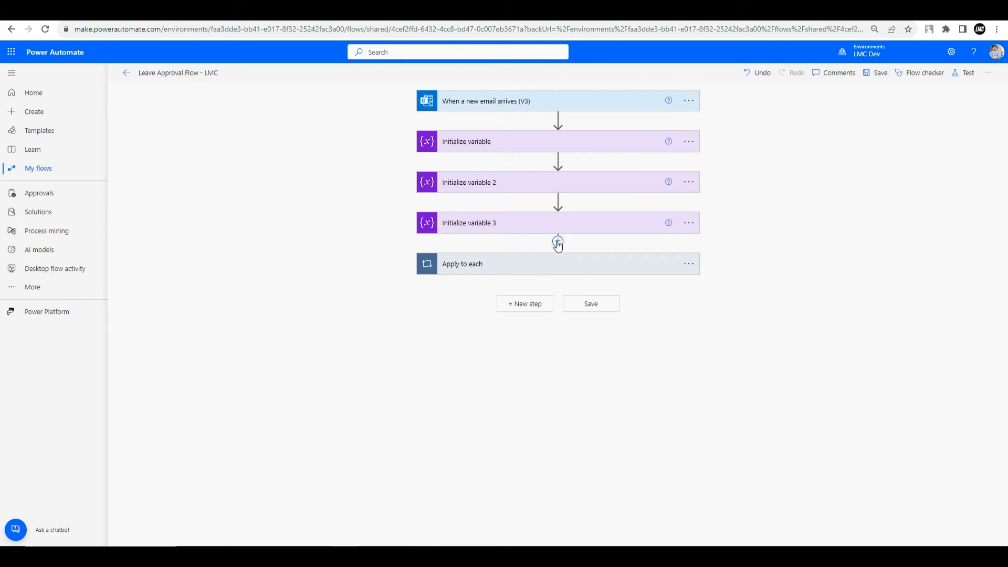
# Insert three more copies of the Initialize variable action from the flow clipboard between Initialize variable 3 and Apply to each
pyautogui.click(558, 243)
pyautogui.click(589, 253)
pyautogui.click(609, 315)
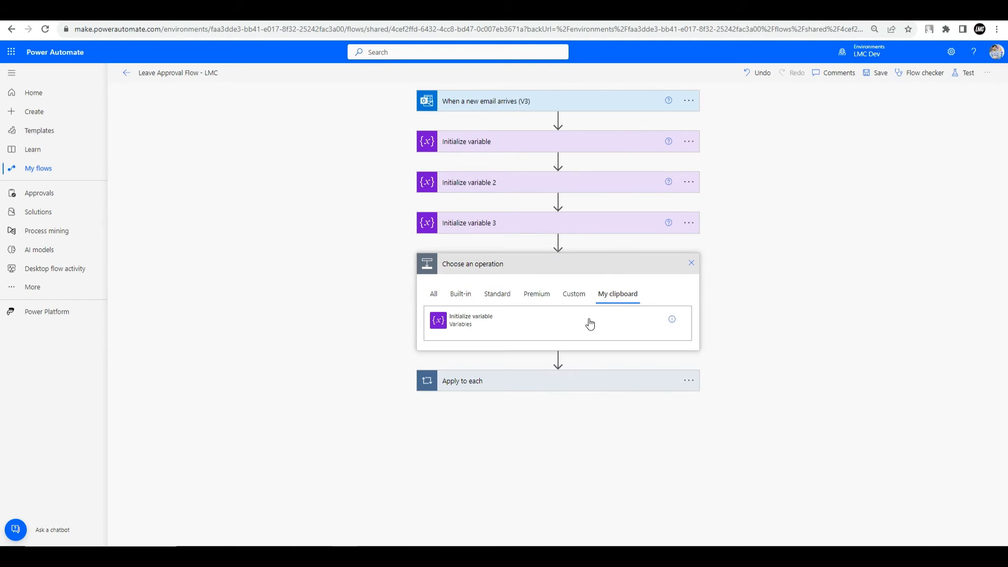
pyautogui.click(462, 324)
pyautogui.click(557, 281)
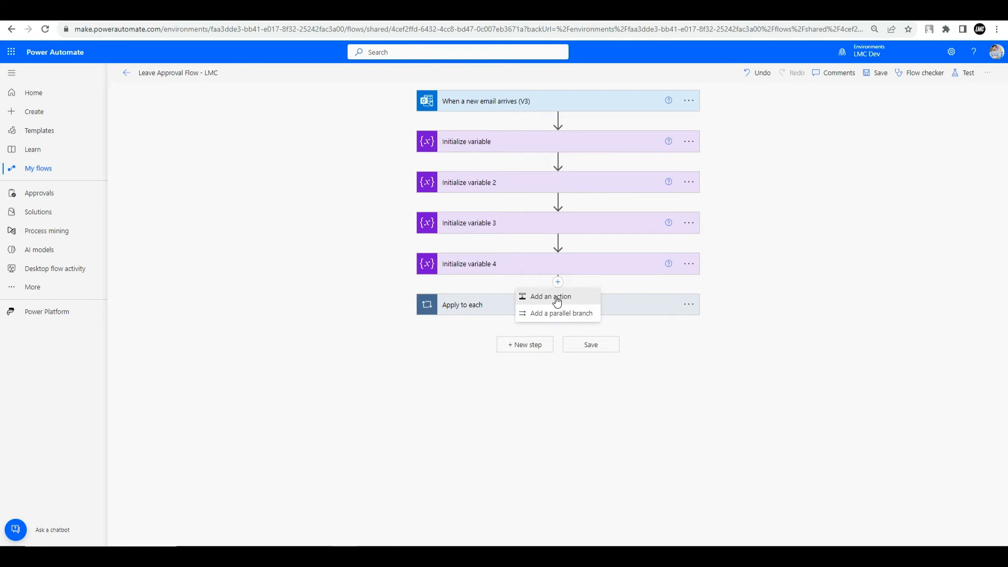
pyautogui.click(551, 296)
pyautogui.click(614, 289)
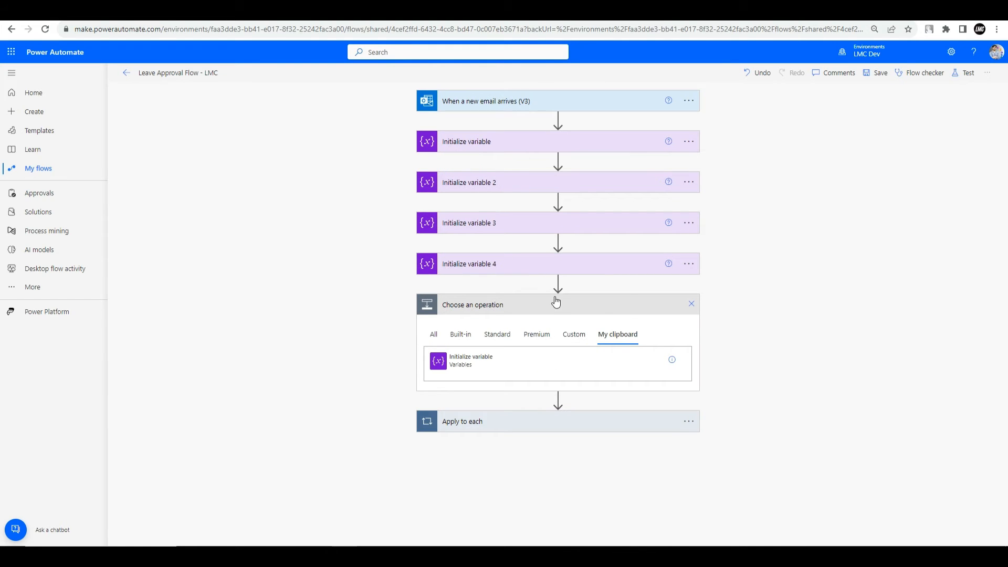
pyautogui.click(557, 323)
pyautogui.click(578, 340)
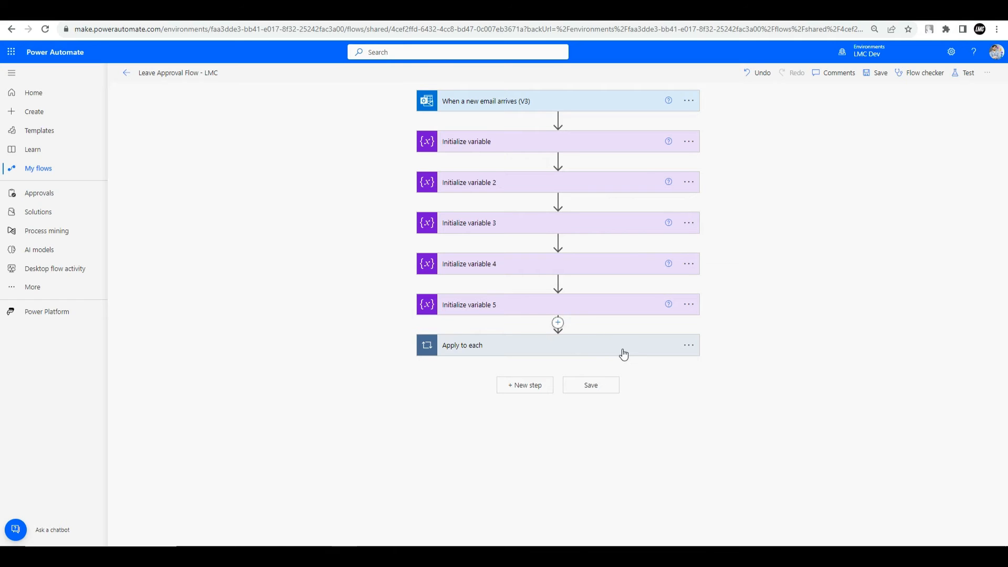
pyautogui.click(618, 398)
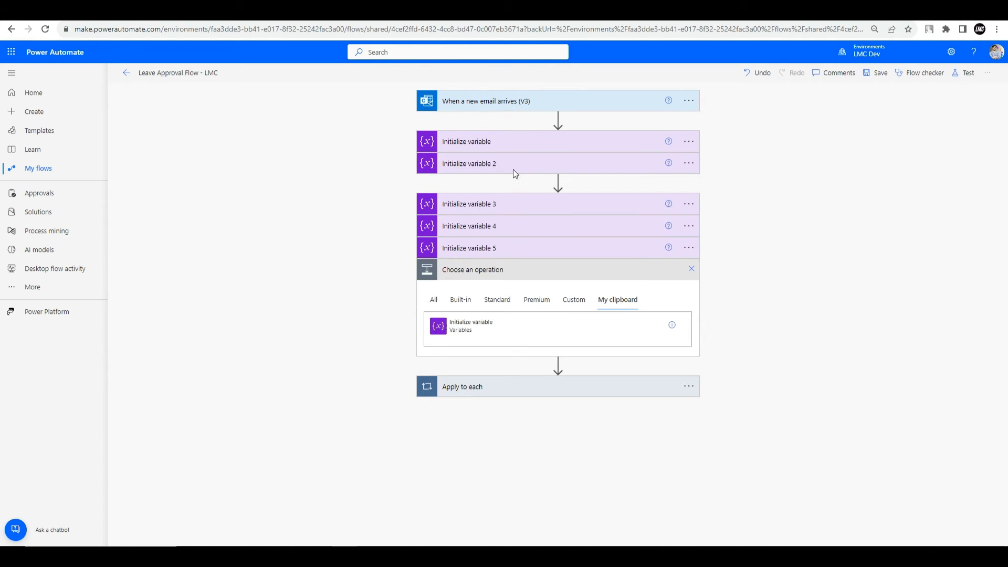
# Expand the original Initialize variable action and its copies 2 through 5 to show their settings
pyautogui.click(504, 181)
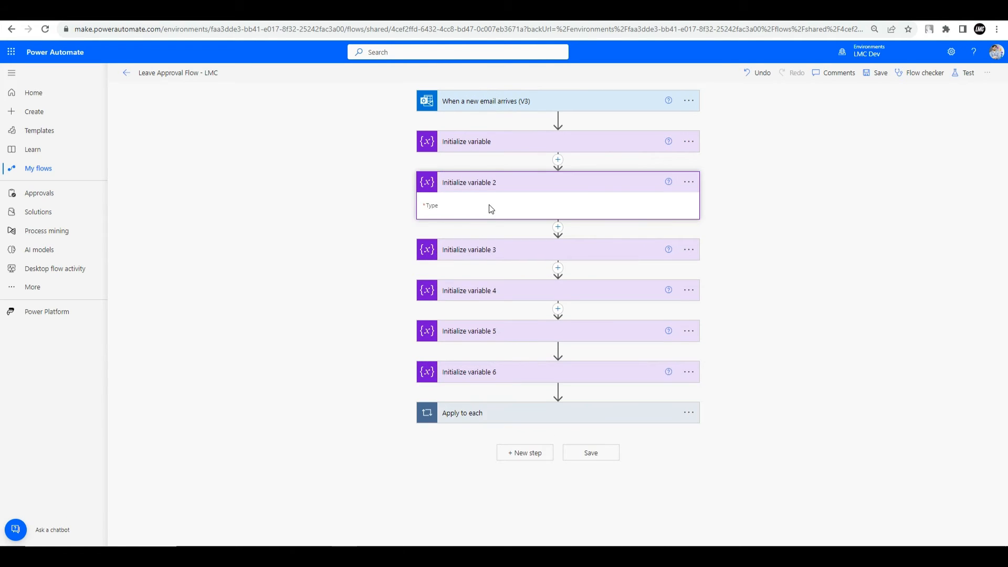
pyautogui.click(475, 151)
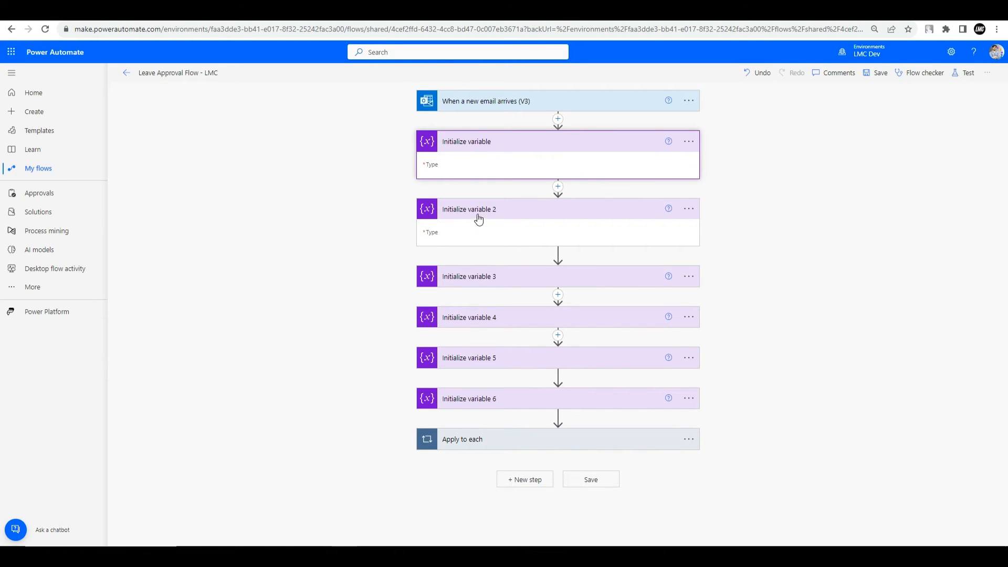
pyautogui.click(465, 279)
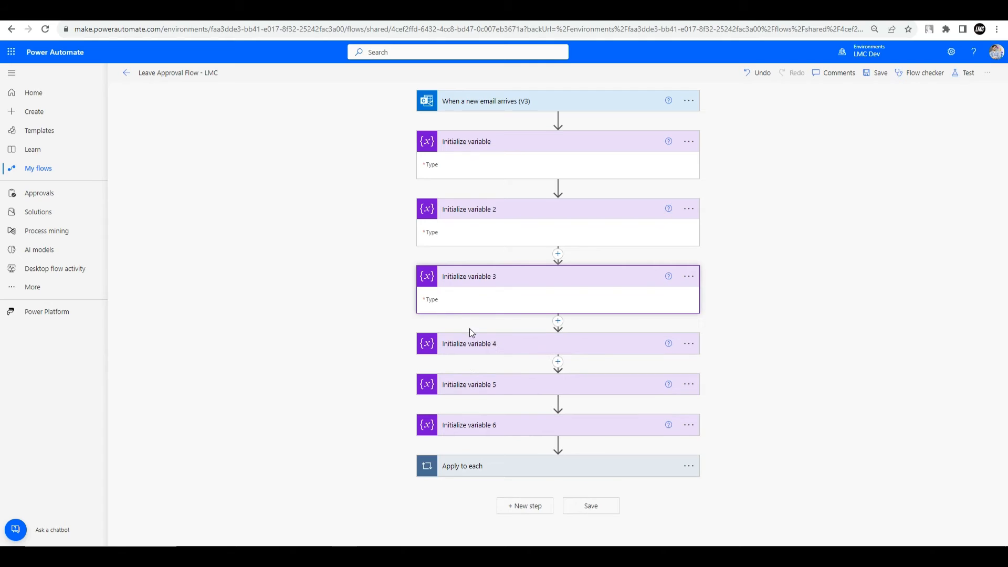
pyautogui.click(470, 342)
pyautogui.click(480, 412)
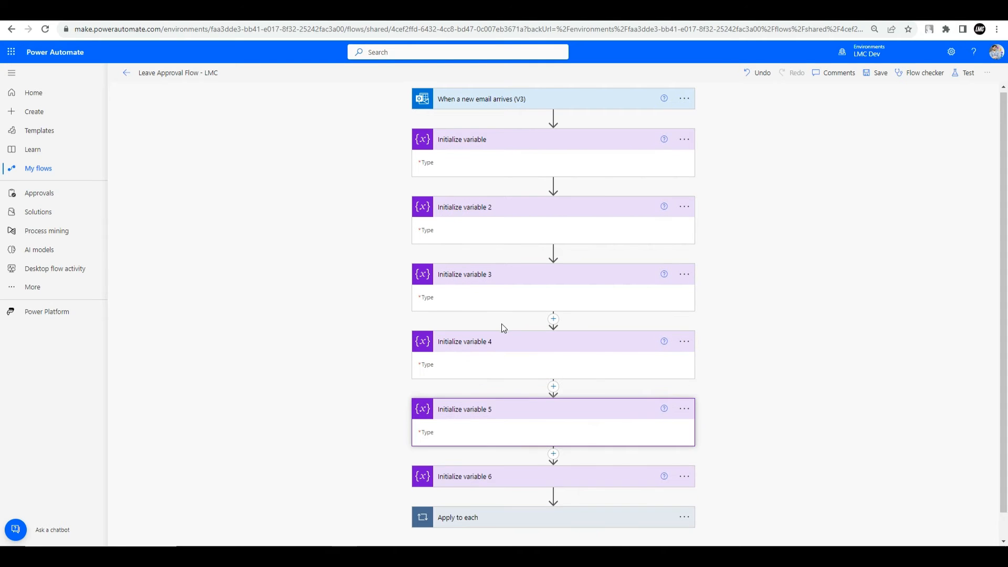
# In Initialize variable 6, set the name to "Reason of Leave" and the value to =Sheet1!I24
pyautogui.click(468, 475)
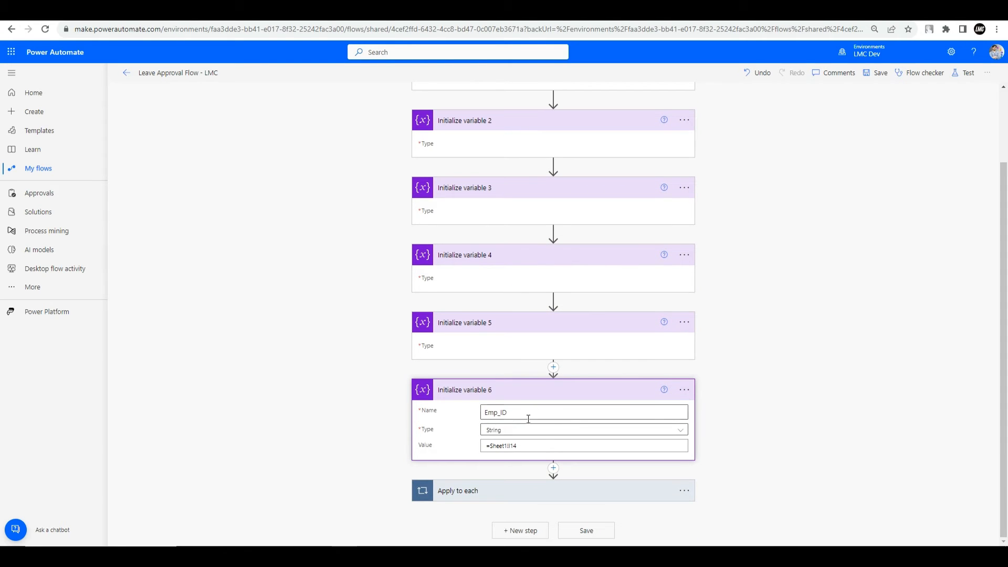
pyautogui.moveTo(529, 414); pyautogui.dragTo(461, 420)
pyautogui.write('Reason of Leave')
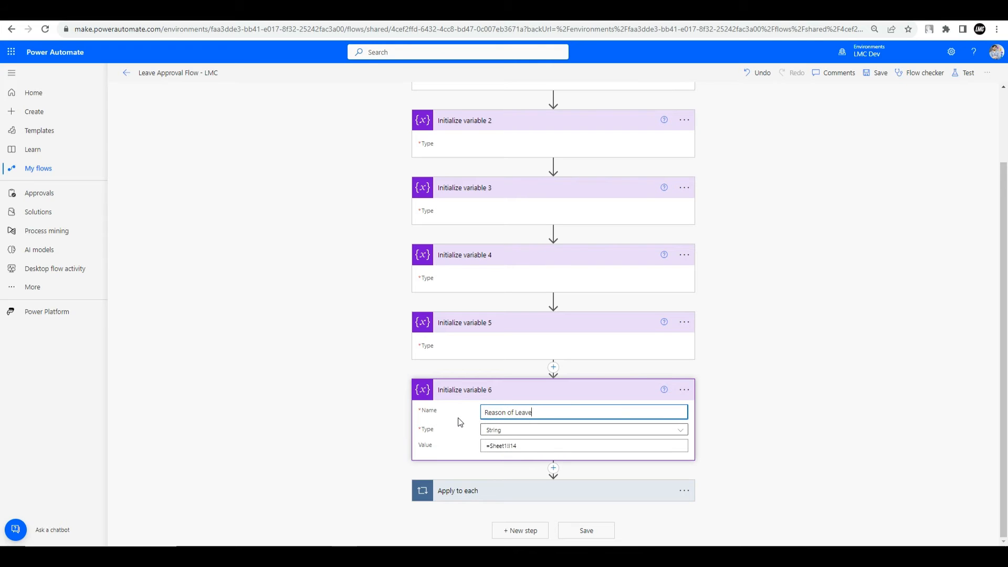
pyautogui.click(523, 445)
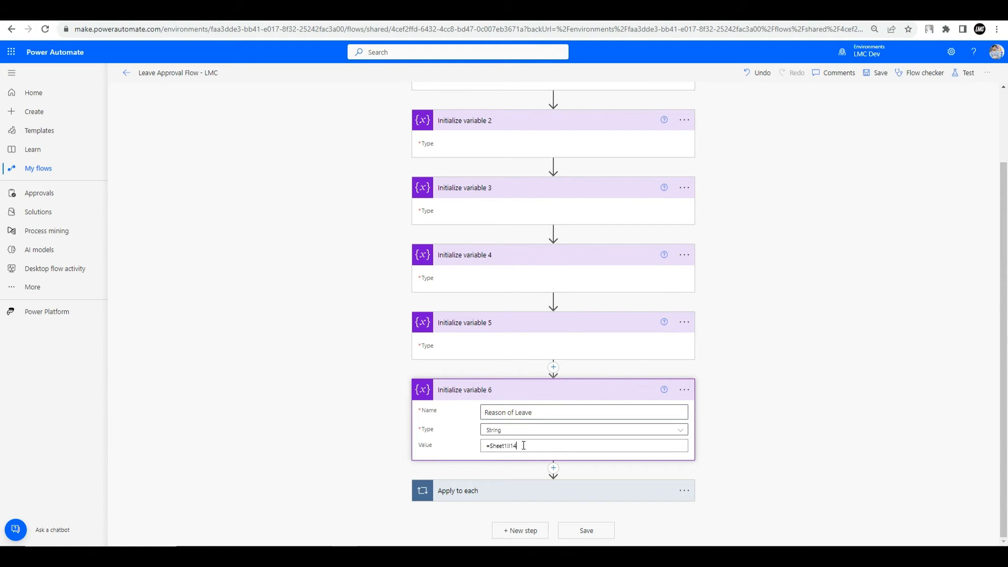
pyautogui.press('BackSpace')
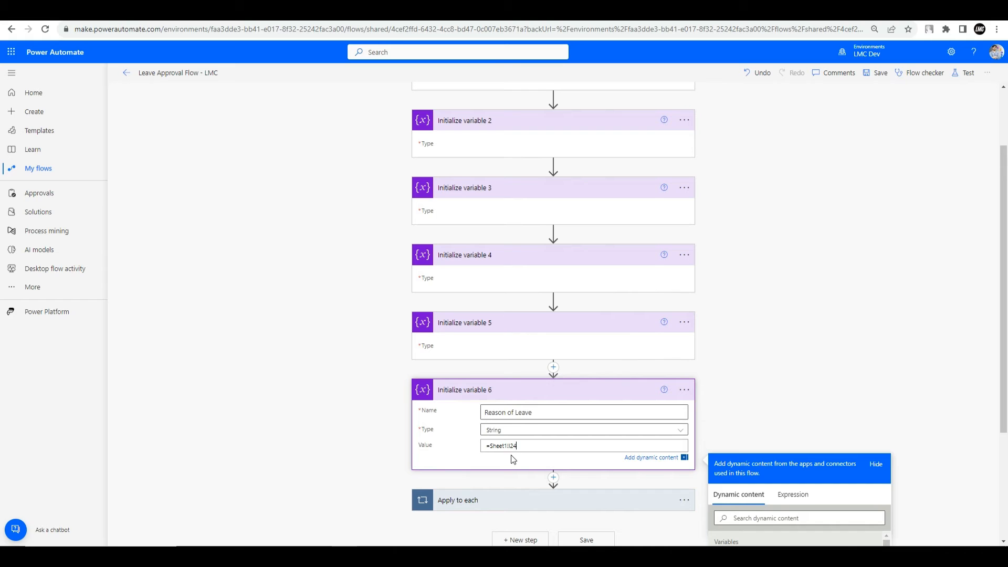
pyautogui.click(502, 389)
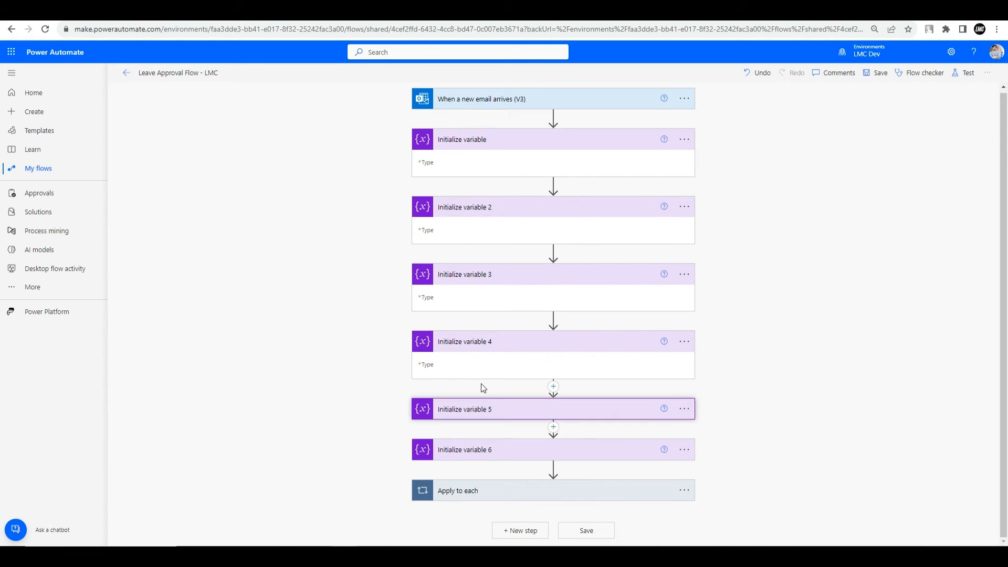
# In Initialize variable 5, set the name to "Type of Leave" and the value to =Sheet1!I22
pyautogui.click(484, 407)
pyautogui.moveTo(516, 402); pyautogui.dragTo(460, 406)
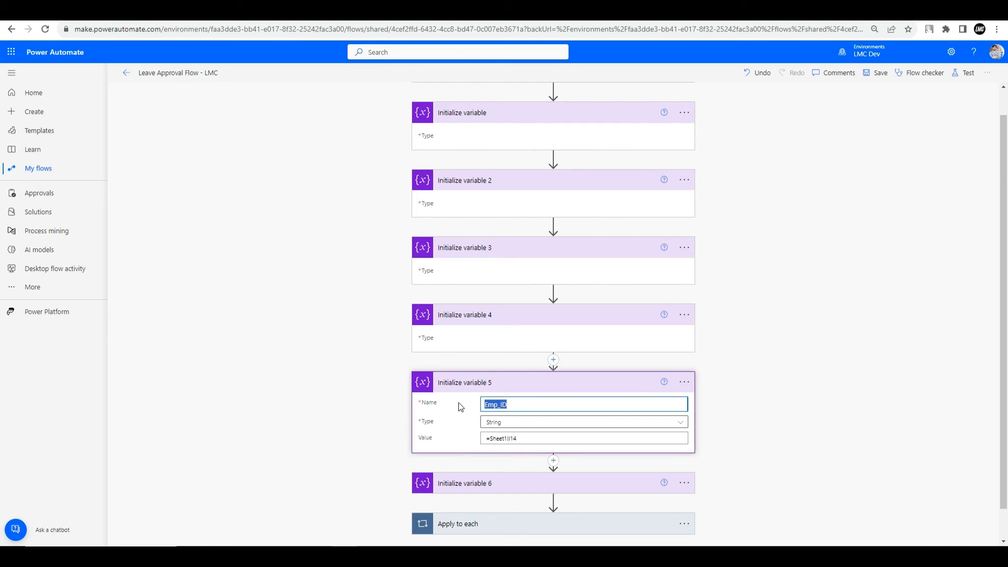
pyautogui.write('Type of Leave')
pyautogui.moveTo(516, 439); pyautogui.dragTo(509, 440)
pyautogui.write('22')
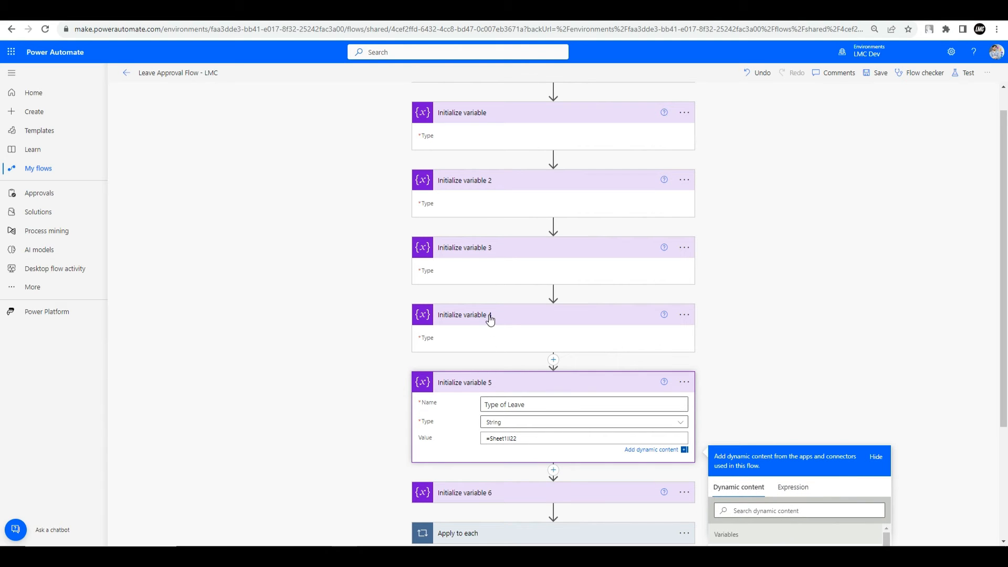
# In Initialize variable 4, set the name to "Leave_End Date" and the value to =Sheet1!I20
pyautogui.click(490, 319)
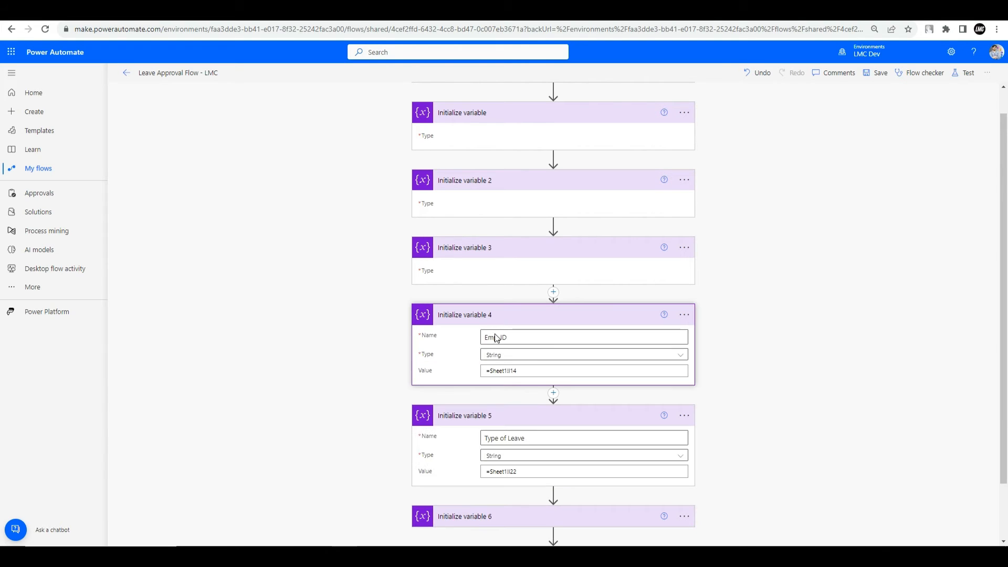
pyautogui.moveTo(507, 336); pyautogui.dragTo(479, 342)
pyautogui.write('Leave_End Date')
pyautogui.moveTo(510, 370); pyautogui.dragTo(517, 370)
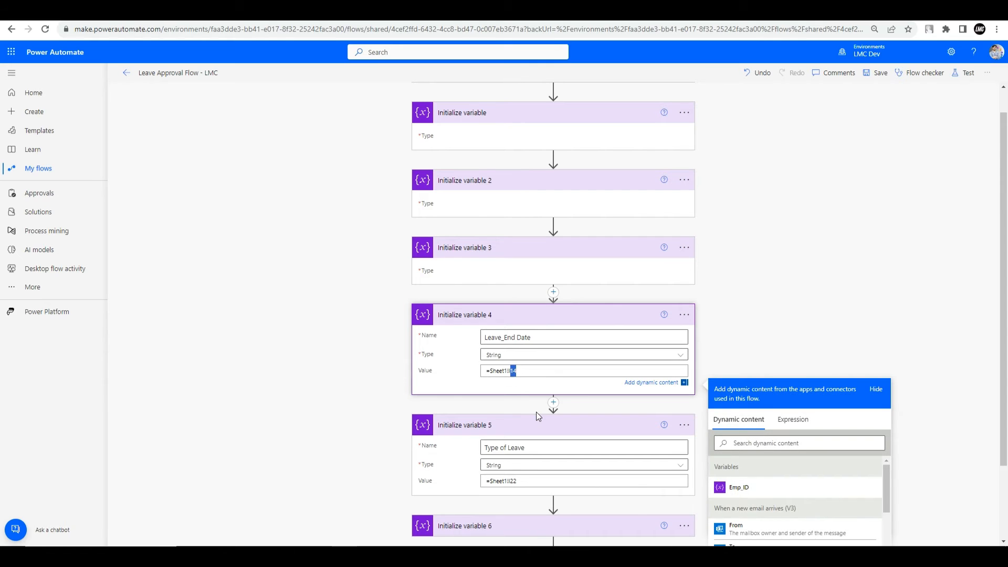
pyautogui.write('20')
# In Initialize variable 3, set the name to "Leave Start Date" and the value to =Sheet1!I18
pyautogui.click(494, 249)
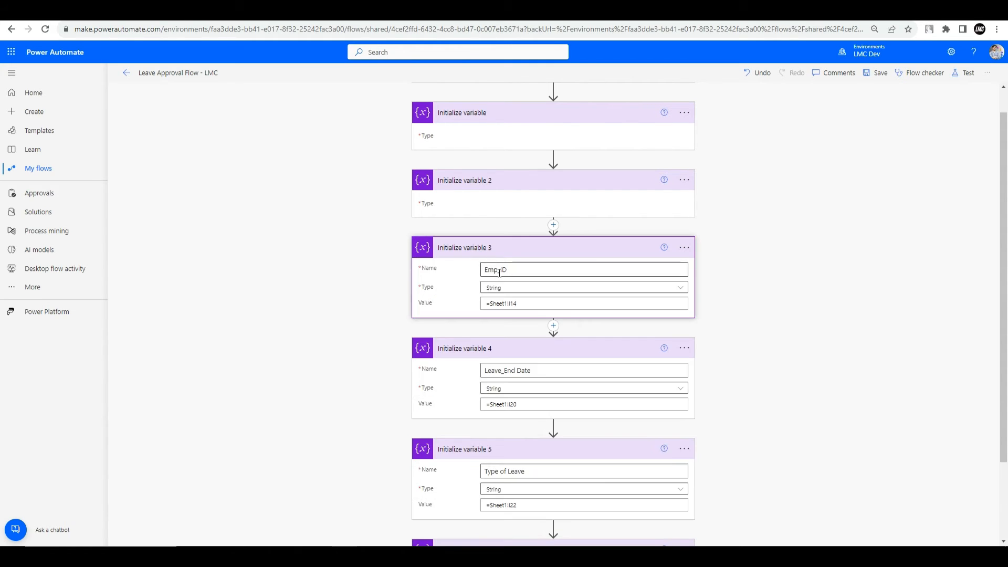
pyautogui.write('Lea')
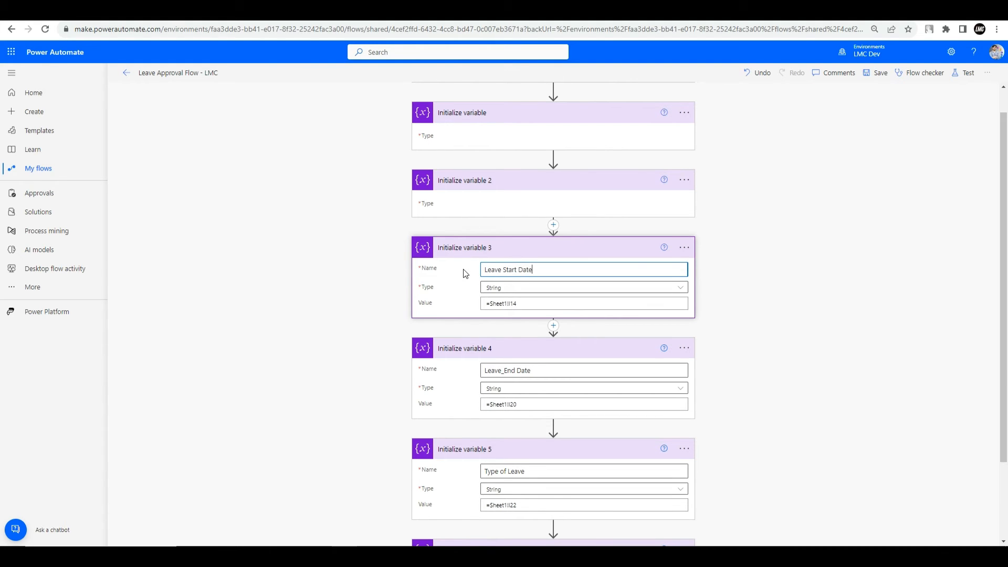
pyautogui.write('ve Start Date')
pyautogui.doubleClick(513, 304)
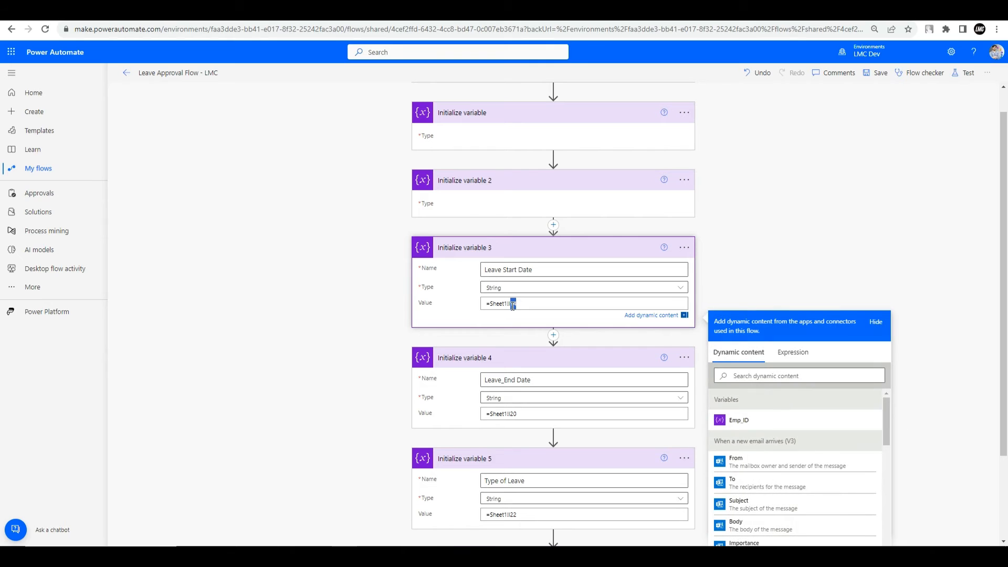
pyautogui.write('18')
# In Initialize variable 2, set the name to "Emp_Name" and the value to =Sheet1!I16
pyautogui.click(463, 183)
pyautogui.click(463, 183)
pyautogui.moveTo(513, 202); pyautogui.dragTo(500, 202)
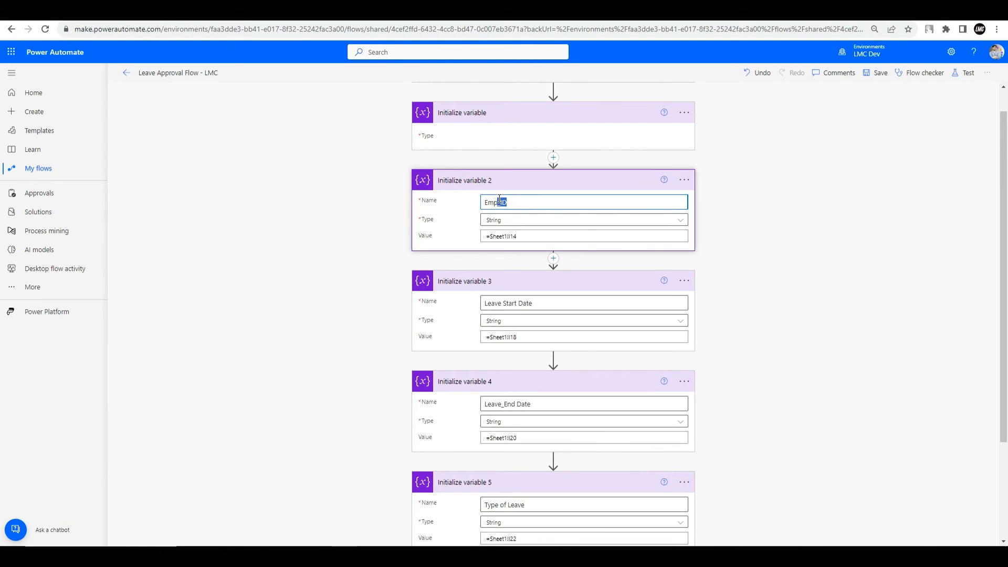
pyautogui.write('Name')
pyautogui.click(518, 235)
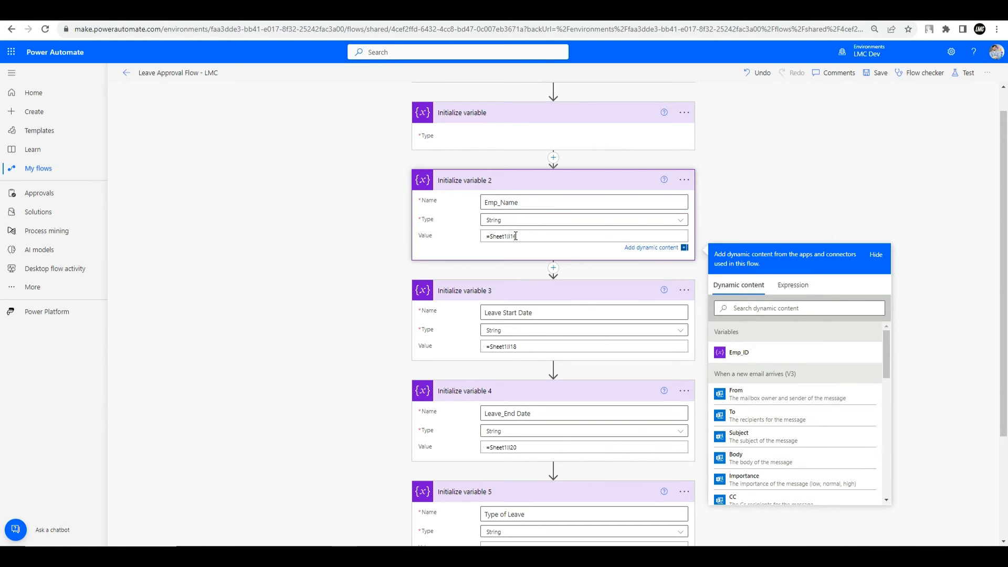
# Review the names and values in all six Initialize variable actions and collapse every one of them
pyautogui.click(511, 114)
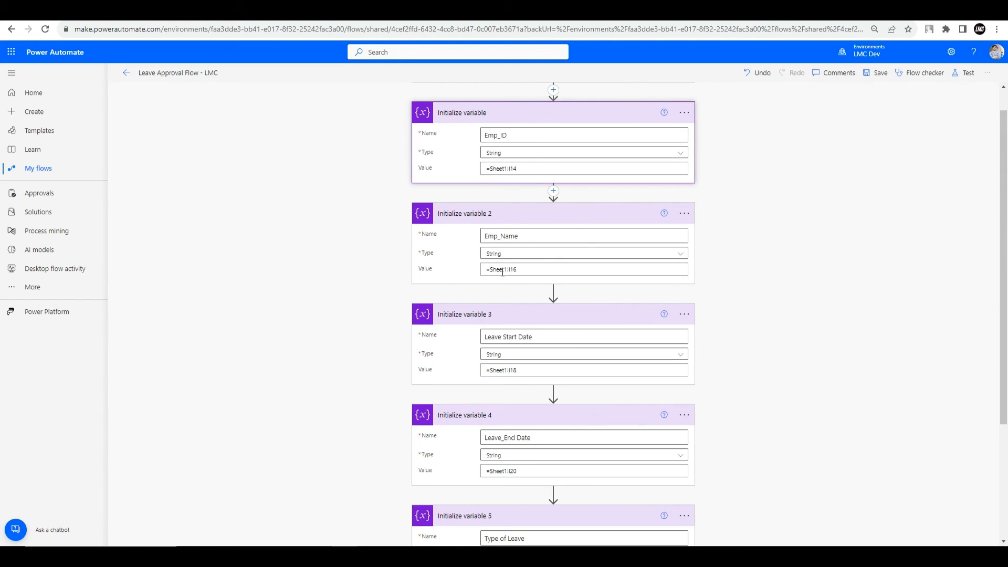
pyautogui.scroll(-3, 497, 463)
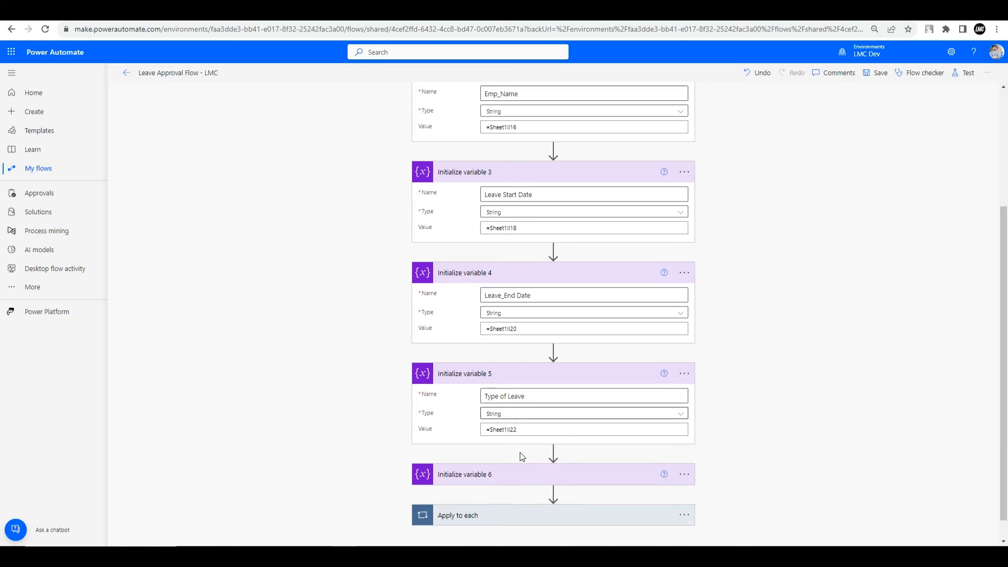
pyautogui.click(521, 457)
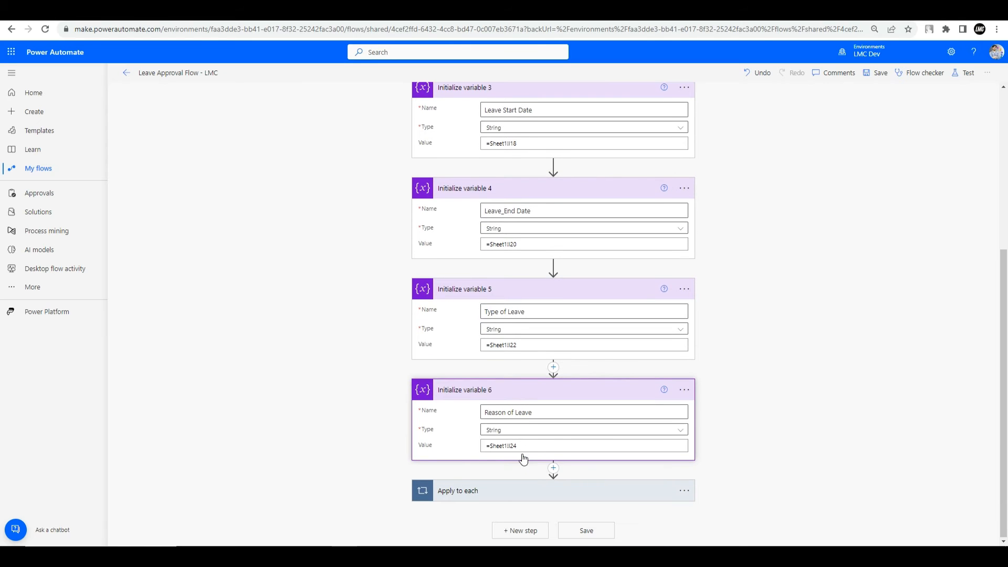
pyautogui.click(521, 394)
pyautogui.click(491, 358)
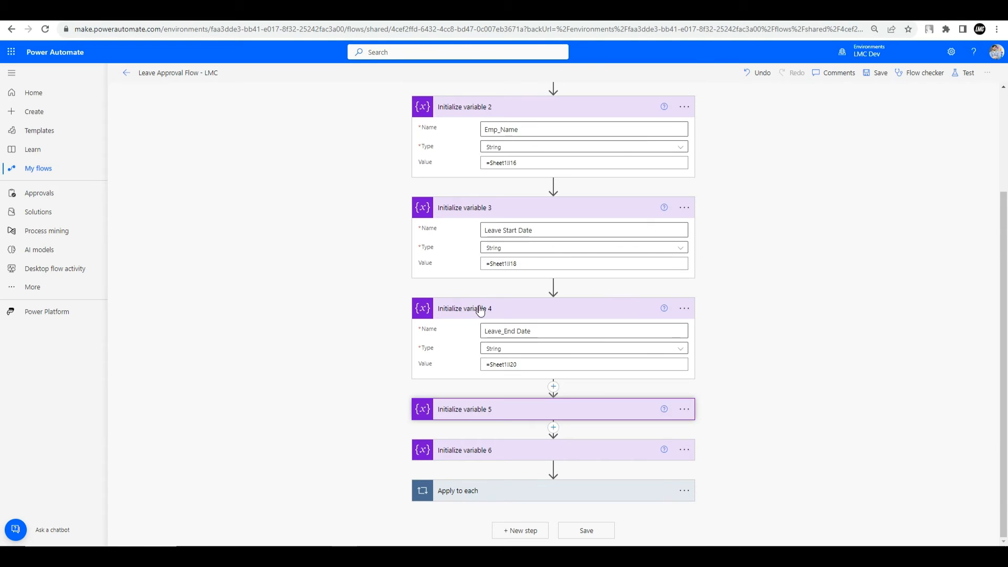
pyautogui.click(480, 310)
pyautogui.click(475, 268)
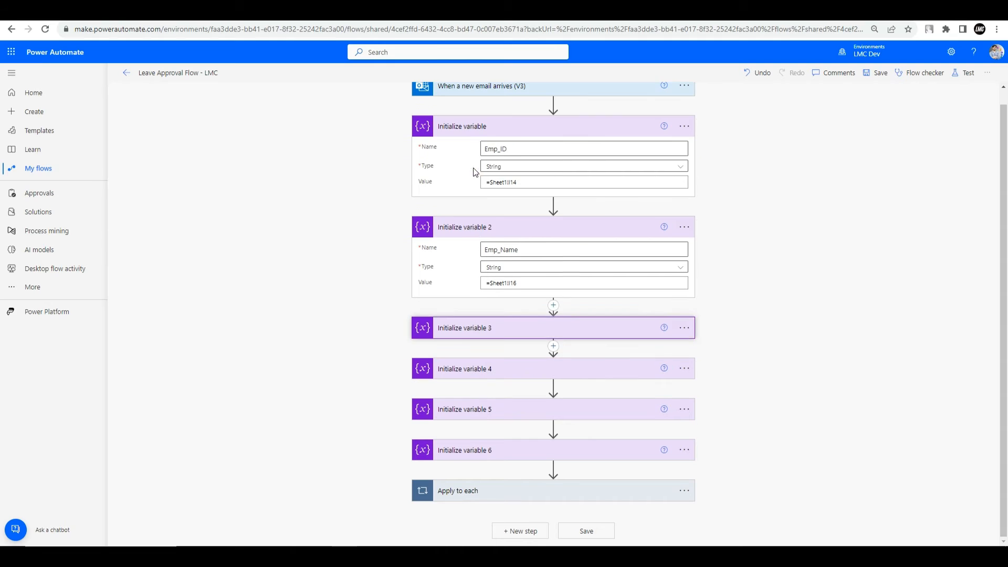
pyautogui.click(458, 236)
pyautogui.click(462, 142)
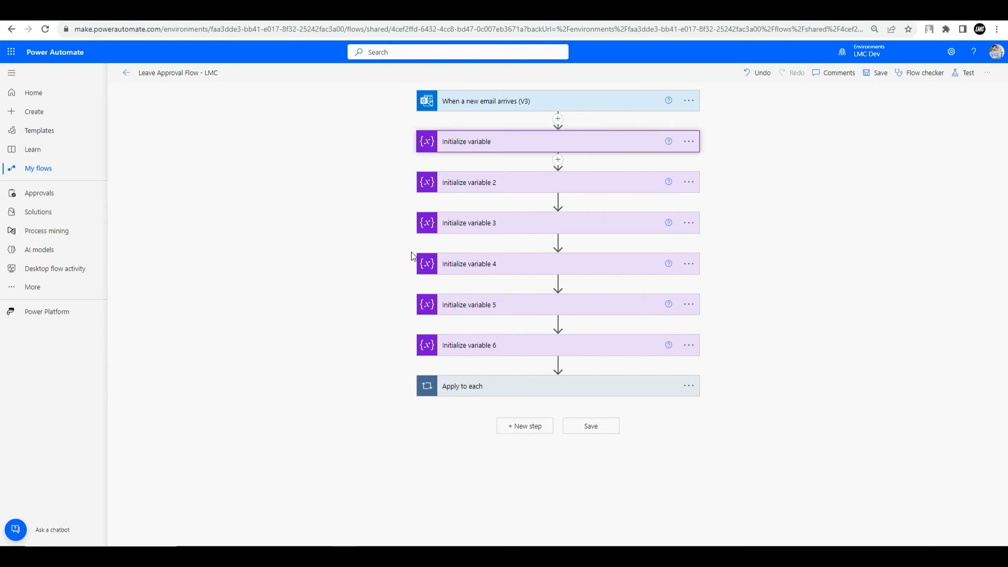
# In the Add a row into a table action inside Apply to each, replace the Employee ID value with the Emp_ID variable
pyautogui.click(474, 393)
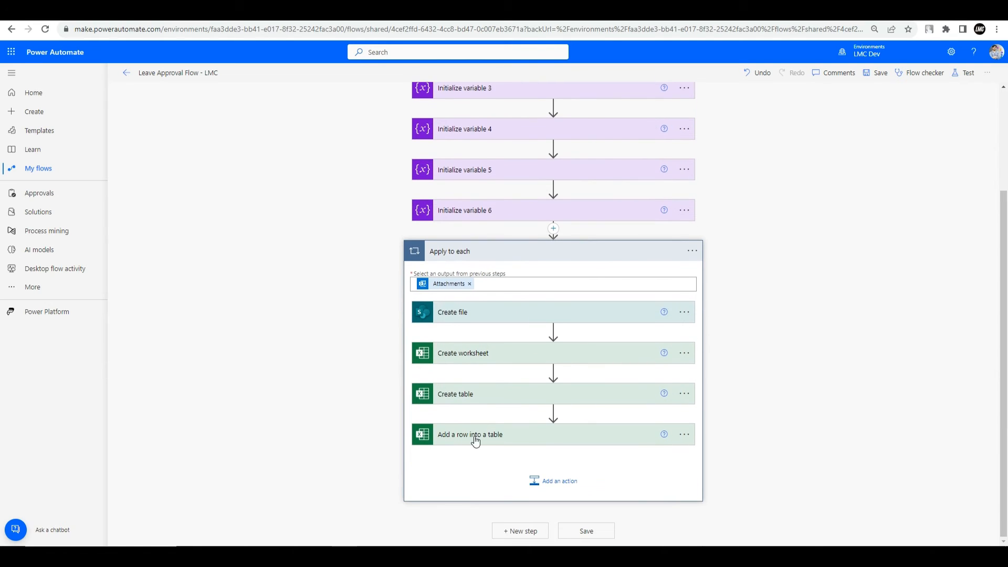
pyautogui.click(474, 435)
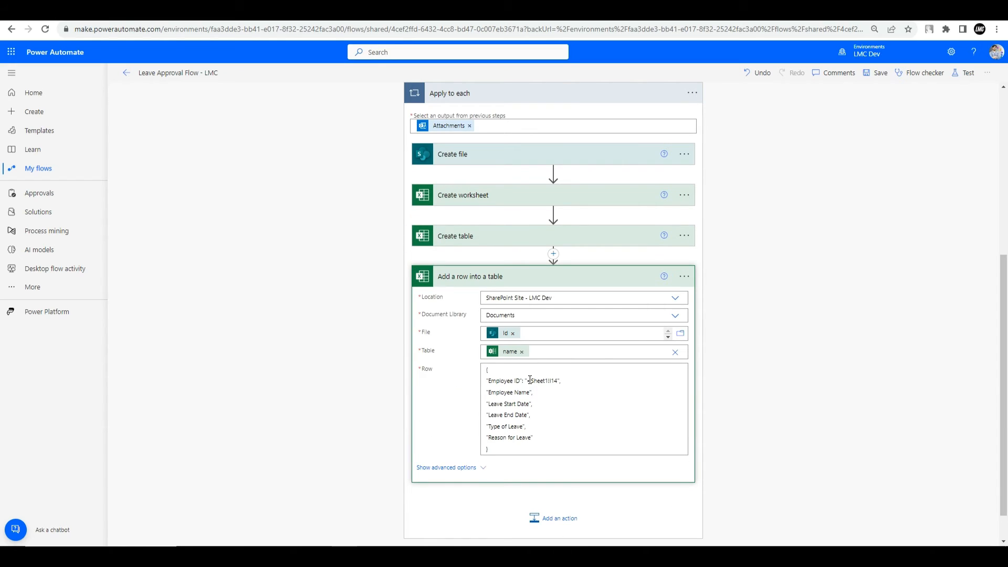
pyautogui.moveTo(524, 380); pyautogui.dragTo(560, 380)
pyautogui.press('BackSpace')
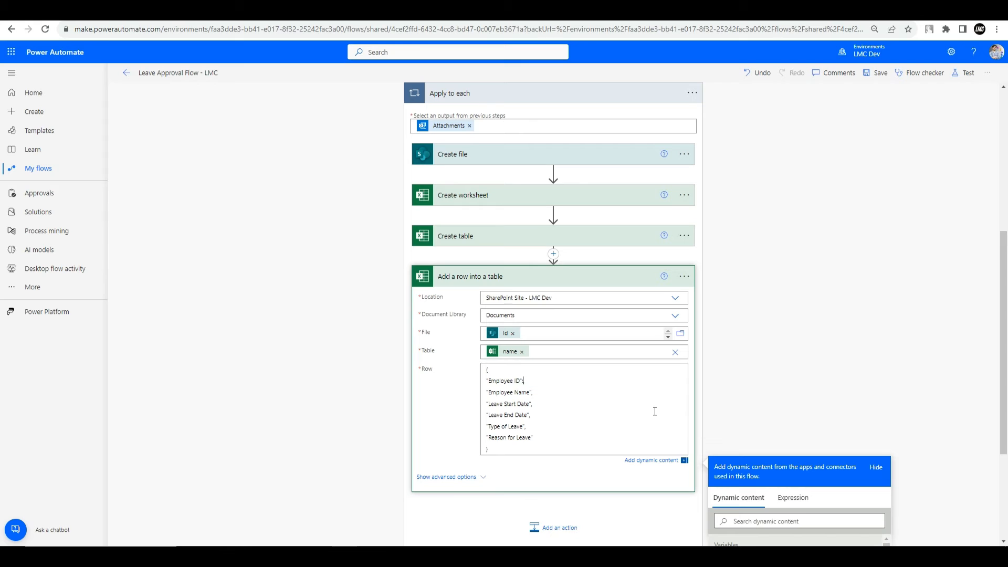
pyautogui.scroll(-3, 698, 415)
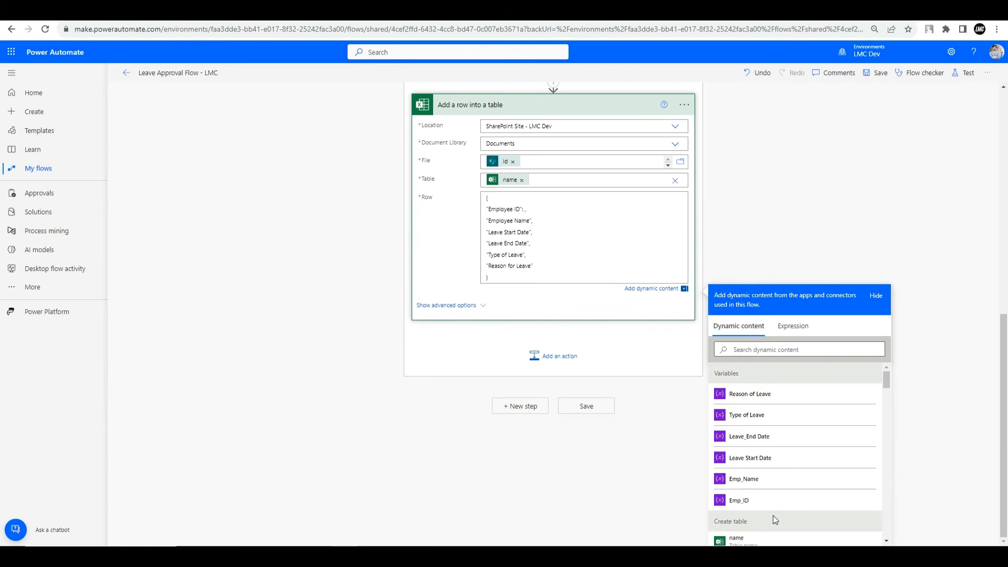
pyautogui.click(745, 500)
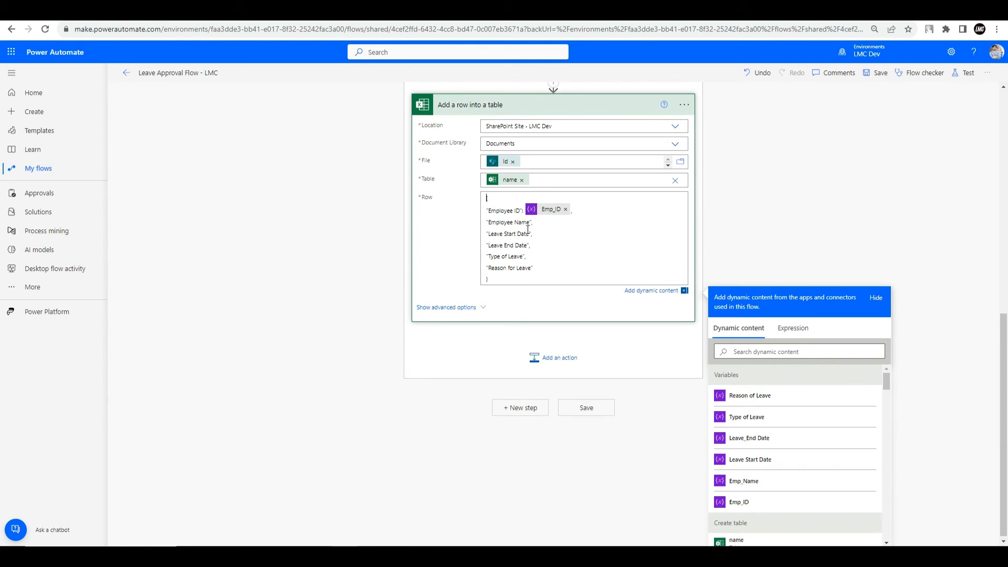
# In the row JSON, assign the Emp_Name variable to "Employee Name" and the Leave Start Date variable to "Leave Start Date"
pyautogui.click(557, 226)
pyautogui.press('BackSpace')
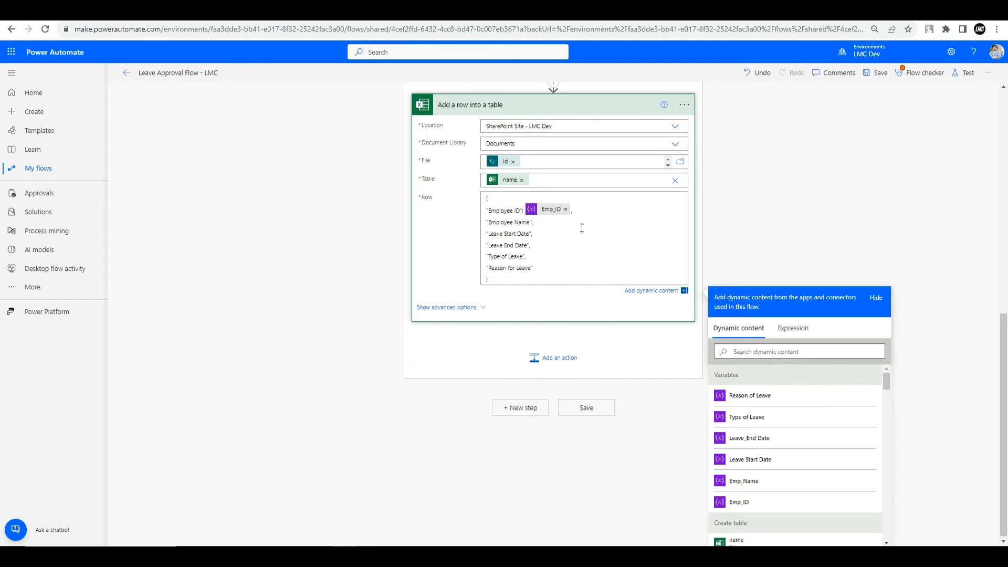
pyautogui.click(754, 484)
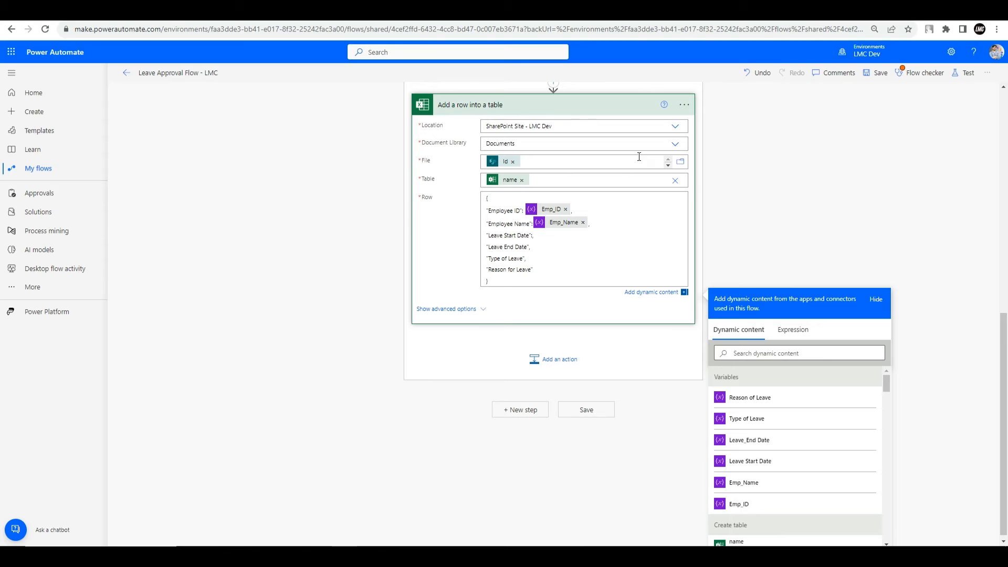
pyautogui.click(752, 463)
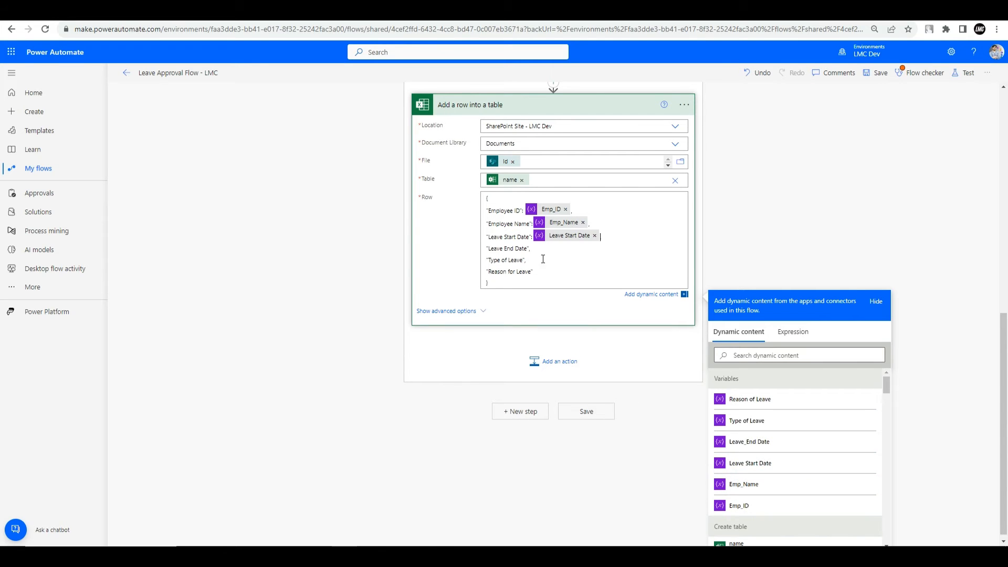
pyautogui.write(',')
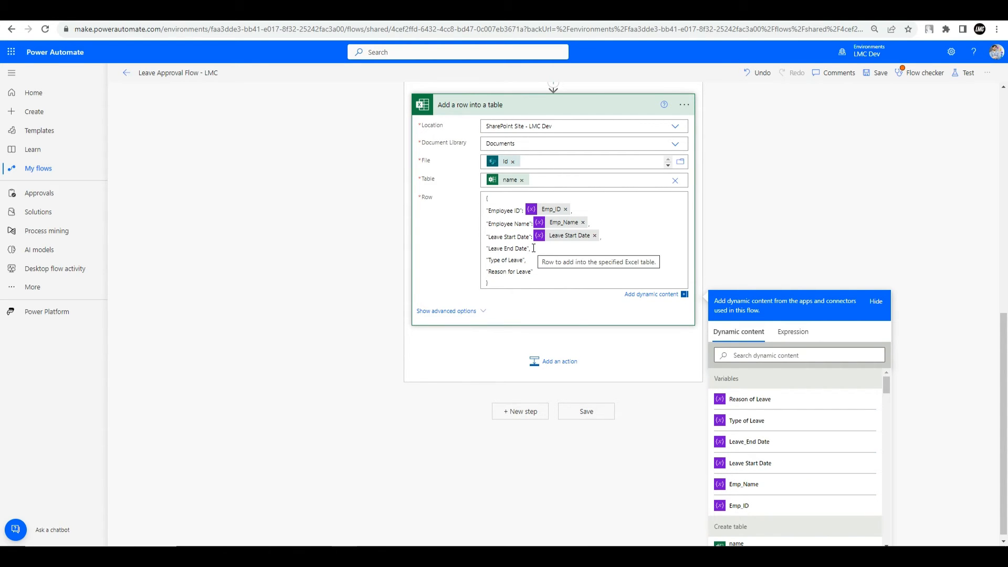
# In the row JSON, assign the Leave_End Date variable to "Leave End Date" and the Type of Leave variable to "Type of Leave"
pyautogui.click(749, 441)
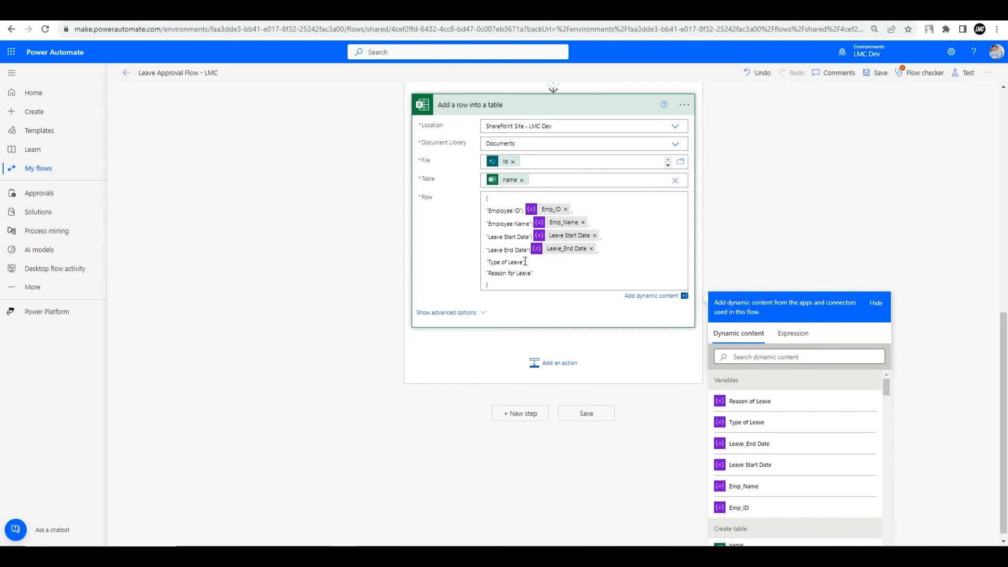
pyautogui.click(525, 261)
pyautogui.write(':')
pyautogui.click(756, 421)
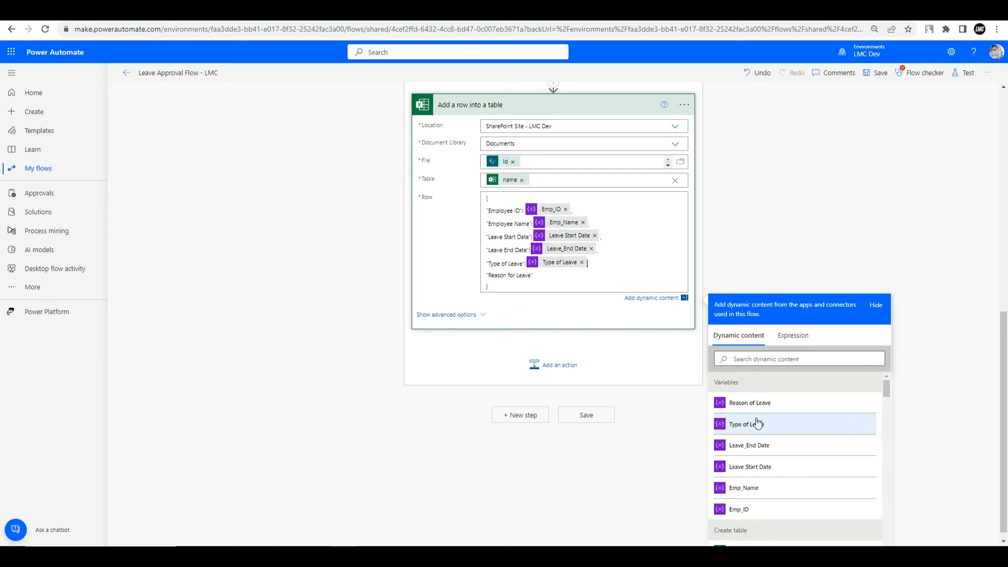
# Assign the Reason of Leave variable to "Reason for Leave" in the row JSON and save the flow
pyautogui.click(534, 275)
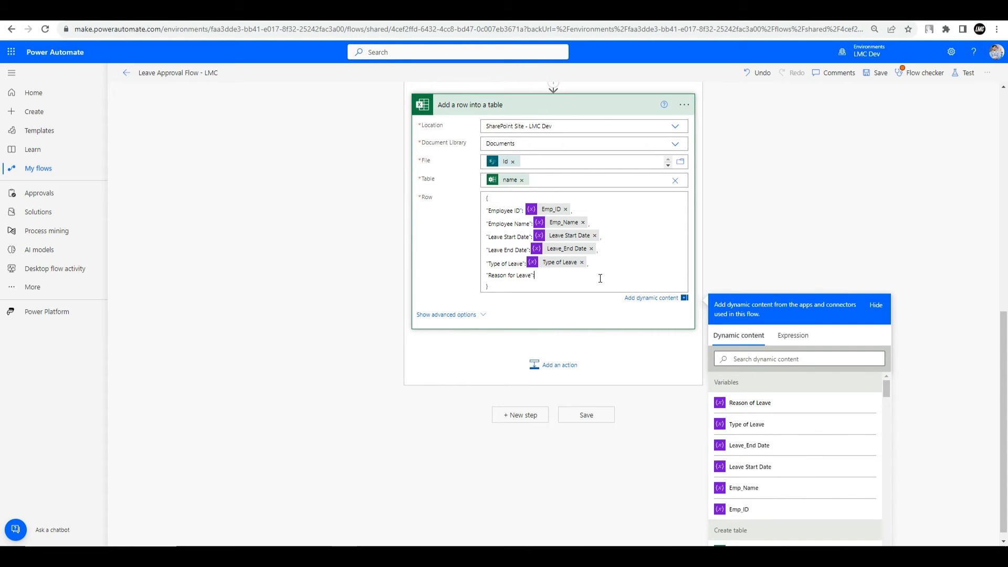
pyautogui.write(':')
pyautogui.click(797, 403)
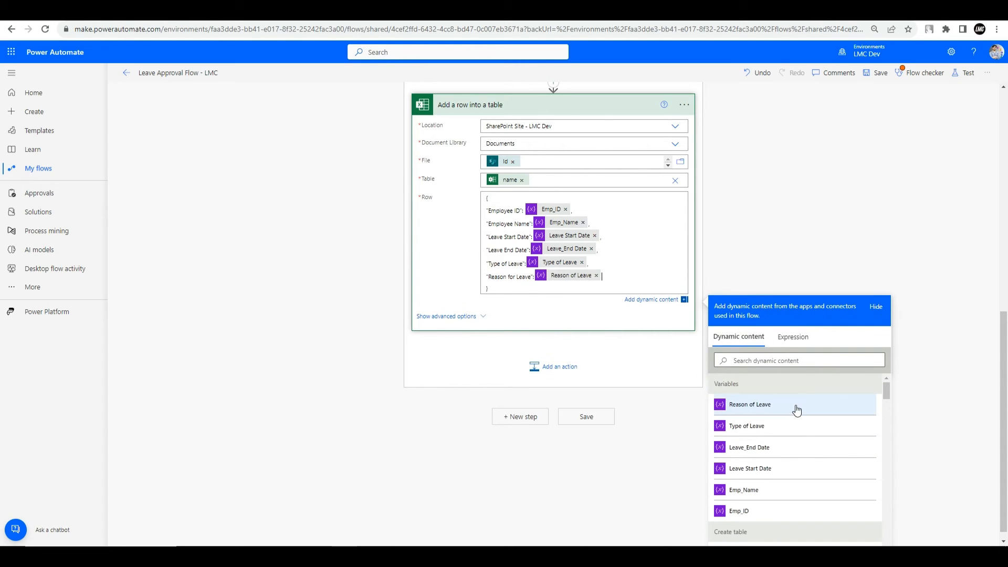
pyautogui.click(887, 77)
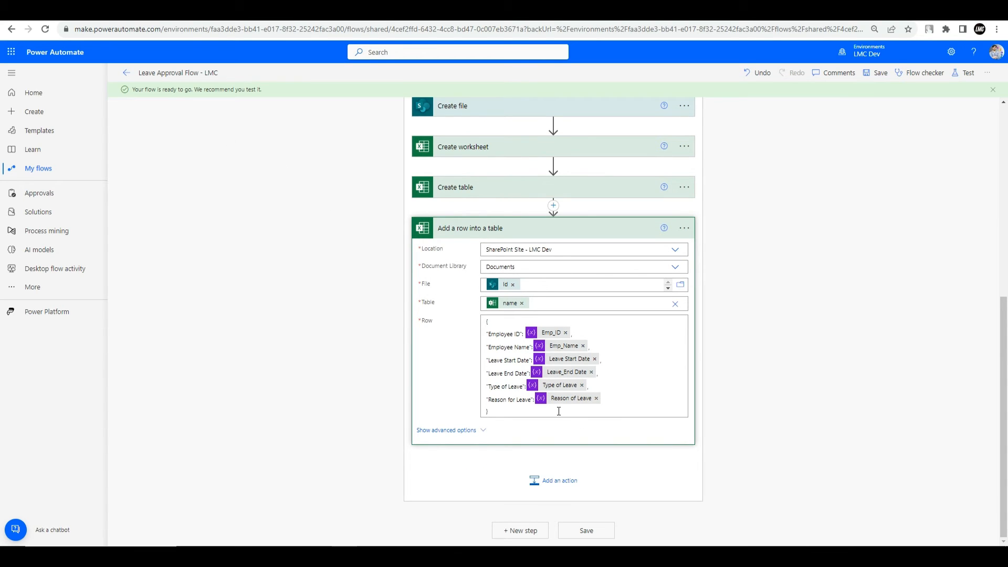
pyautogui.scroll(7, 531, 425)
pyautogui.scroll(-6, 866, 205)
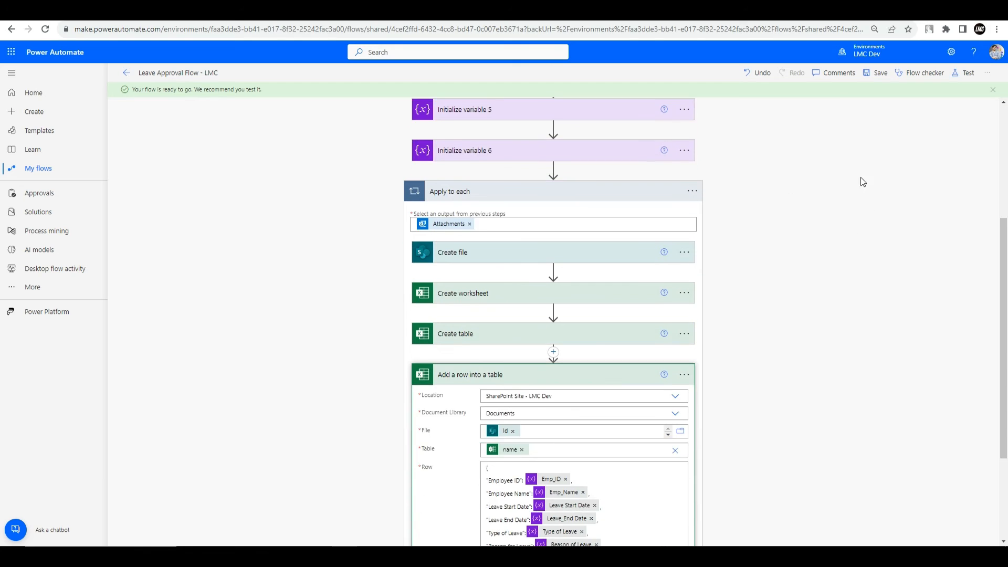
pyautogui.scroll(3, 596, 285)
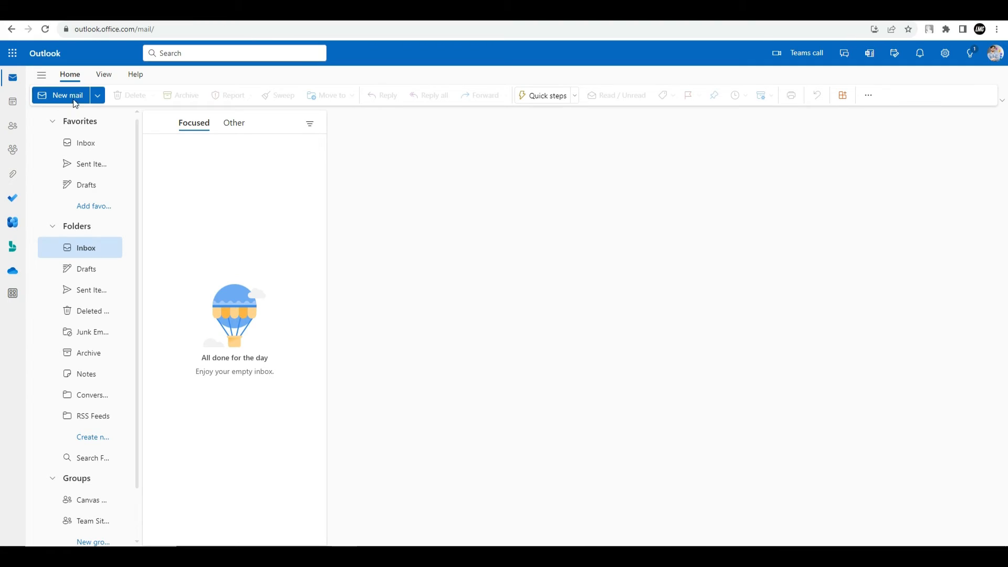
# In Outlook, create a new email to the Leave Approval Team with the subject "Leave Request by" followed by the requester's name and "LMC"
pyautogui.click(73, 103)
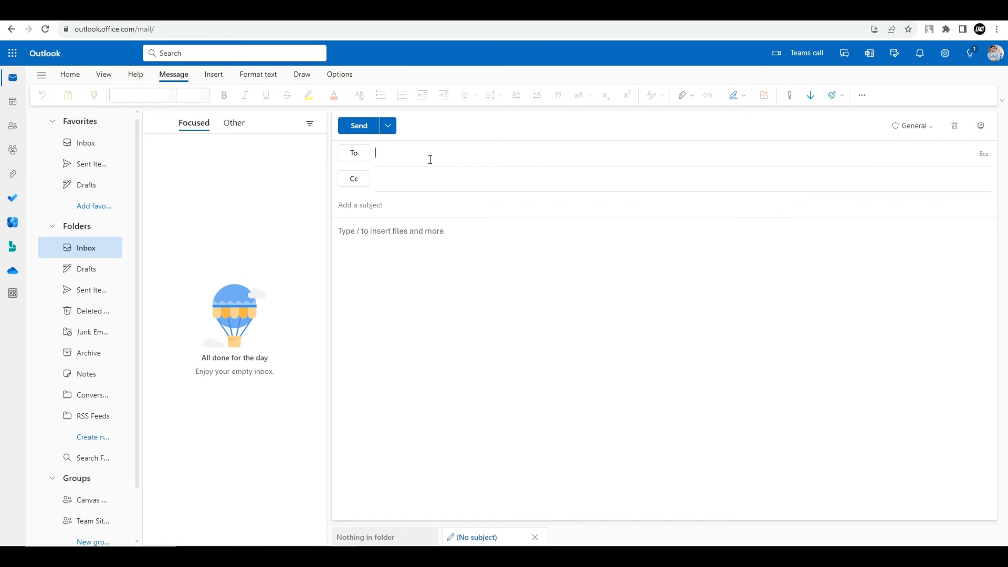
pyautogui.click(429, 159)
pyautogui.write('leave')
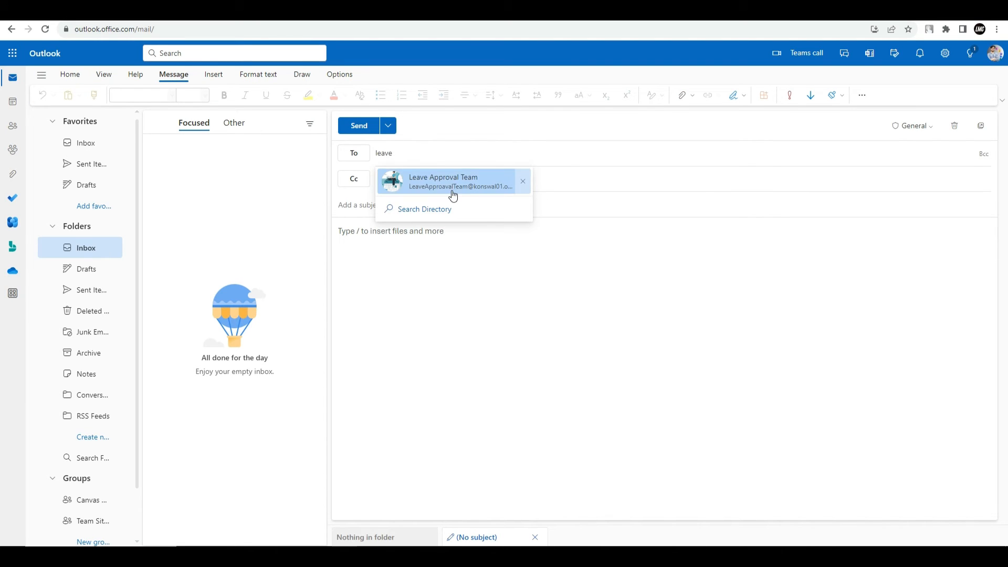
pyautogui.click(451, 191)
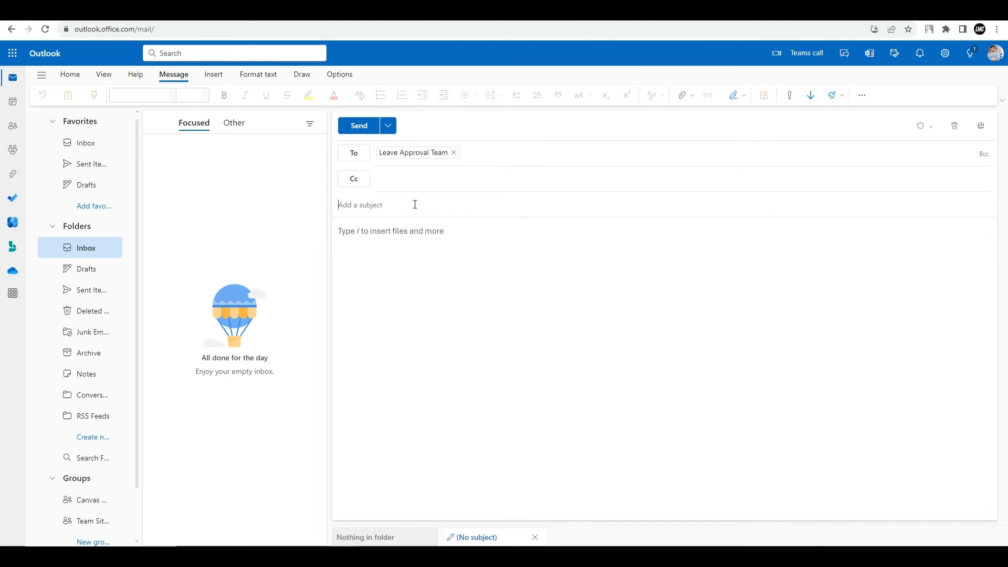
pyautogui.write('Leave Request by Vinay')
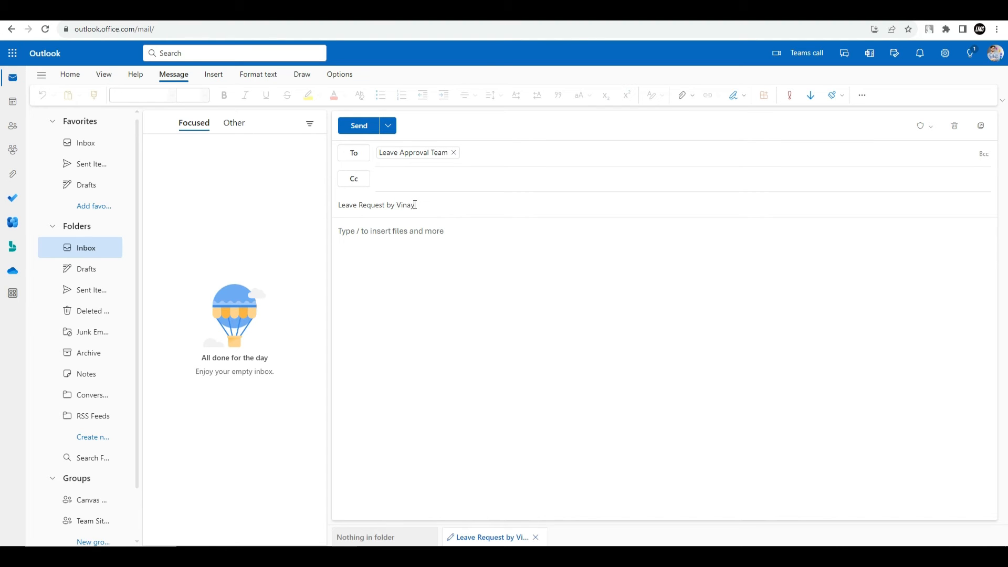
pyautogui.write(' LMC')
# Attach the suggested LeaveApprovalForm Excel workbook without a timestamp in its name to the leave request email and send it
pyautogui.click(416, 238)
pyautogui.click(682, 95)
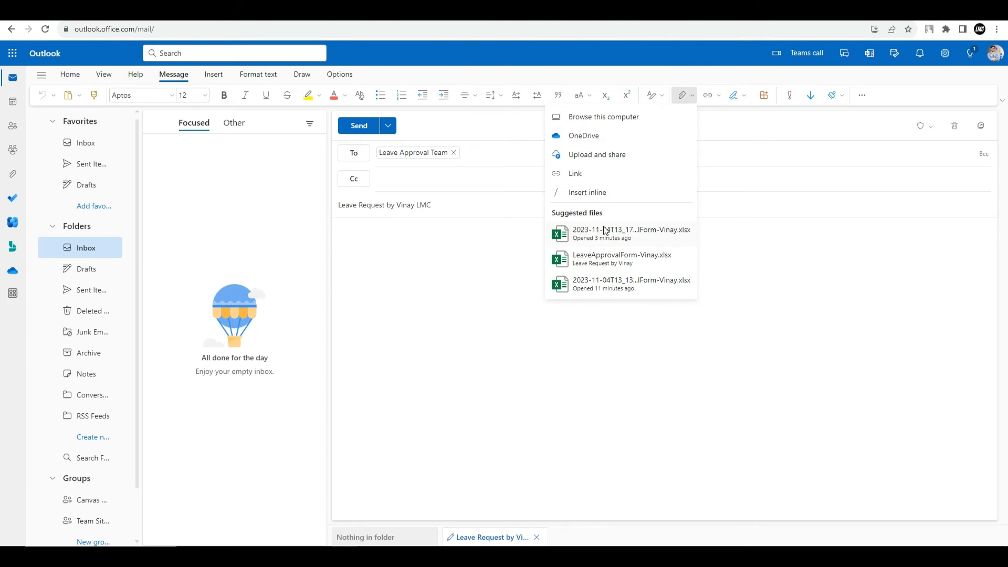
pyautogui.click(614, 259)
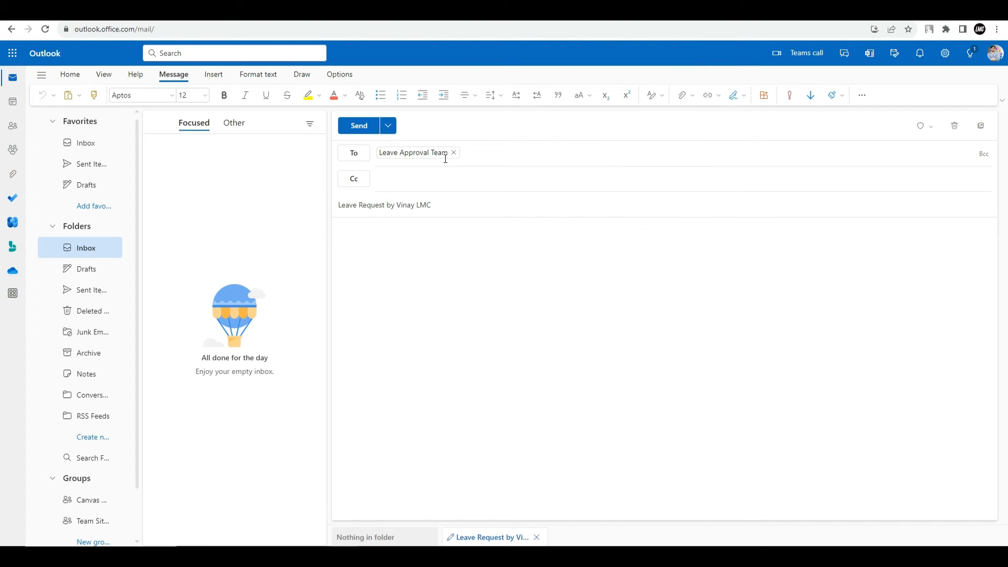
pyautogui.click(365, 130)
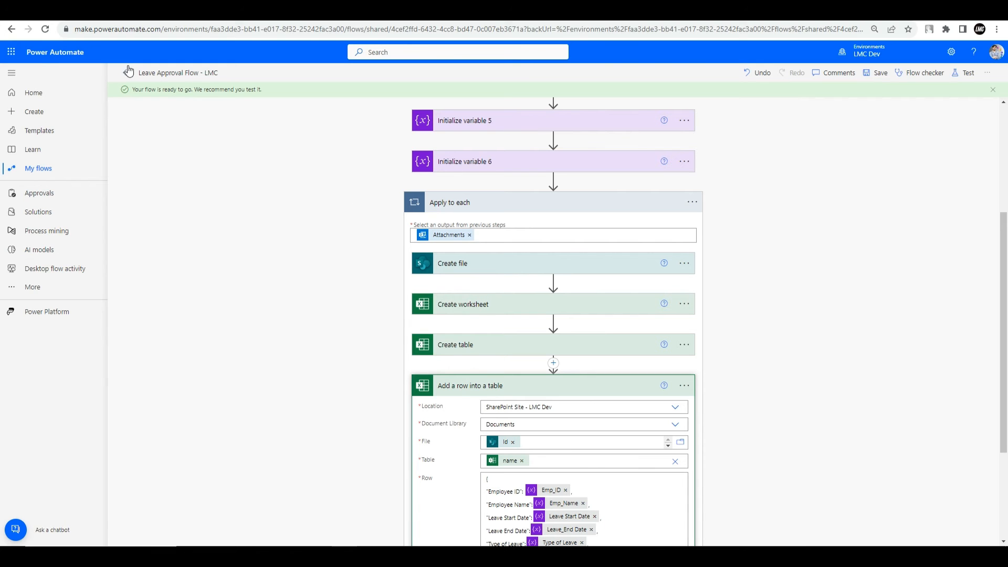
# Check the flow's refreshed run history in Power Automate and reload the Leave Approval Excel files folder in SharePoint
pyautogui.click(128, 72)
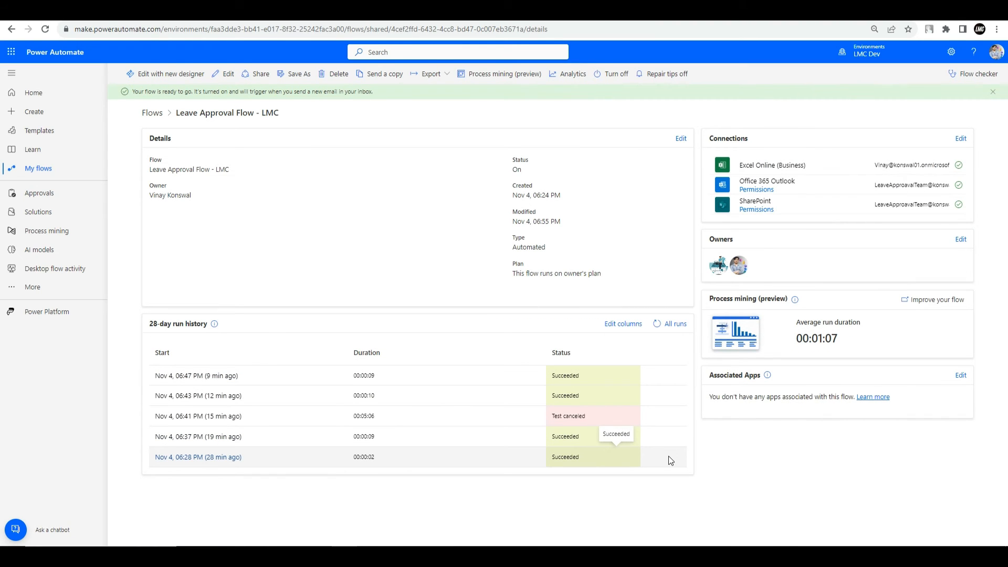
pyautogui.click(657, 324)
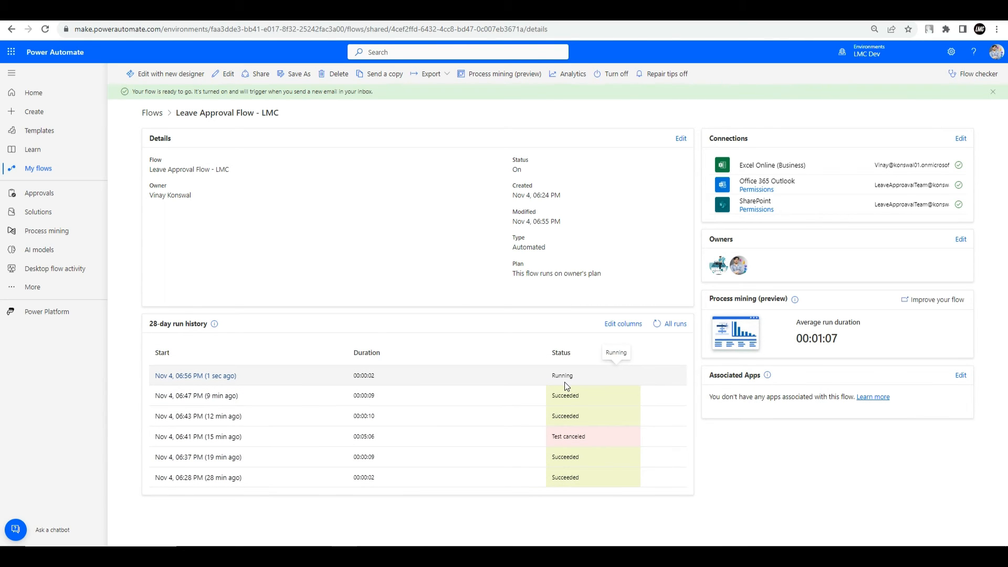
pyautogui.click(362, 12)
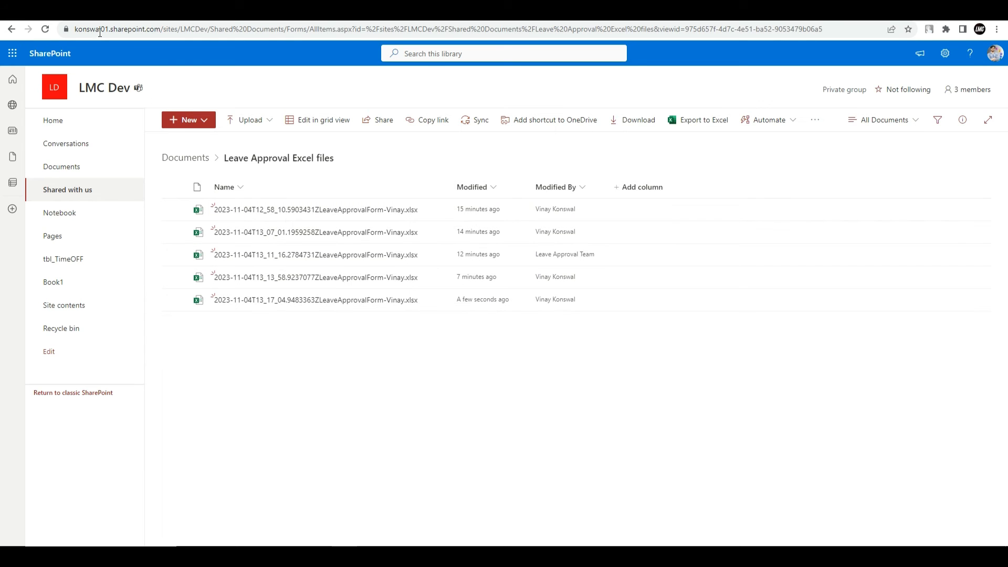
pyautogui.click(46, 29)
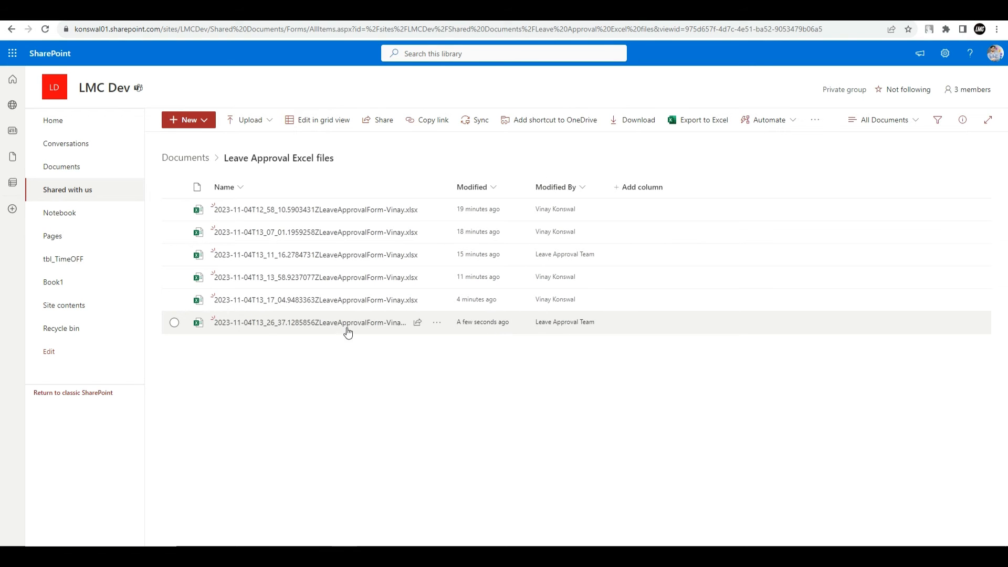
# Refresh the Leave Approval Flow - LMC run history to check the latest run, and reload the Leave Approval Excel files folder
pyautogui.click(482, 12)
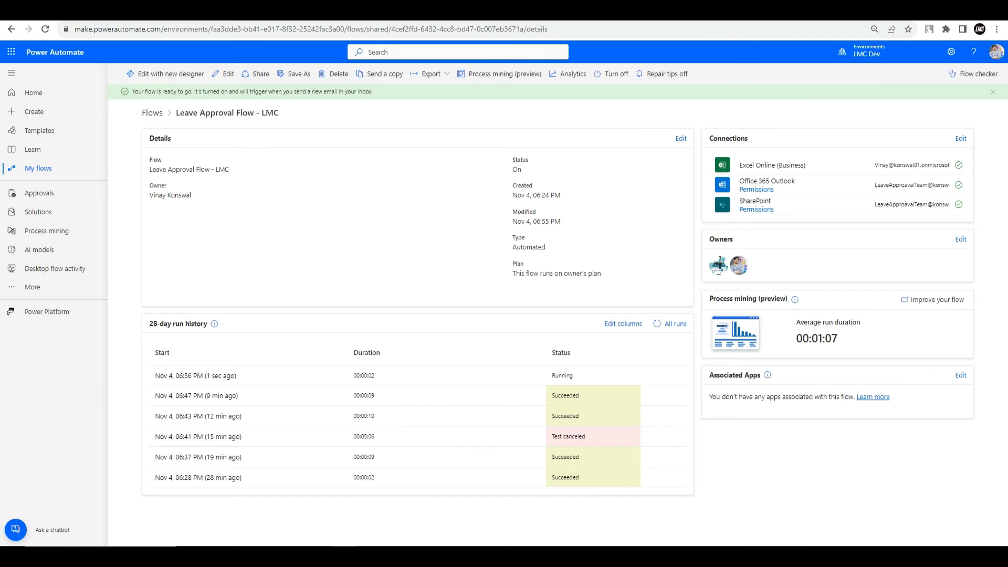
pyautogui.click(656, 323)
pyautogui.click(655, 330)
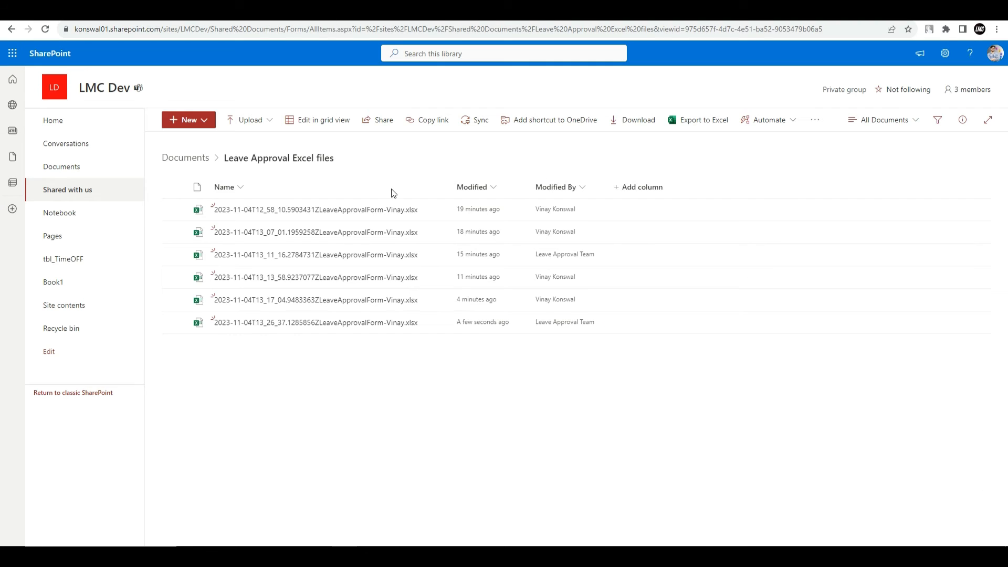
pyautogui.click(45, 28)
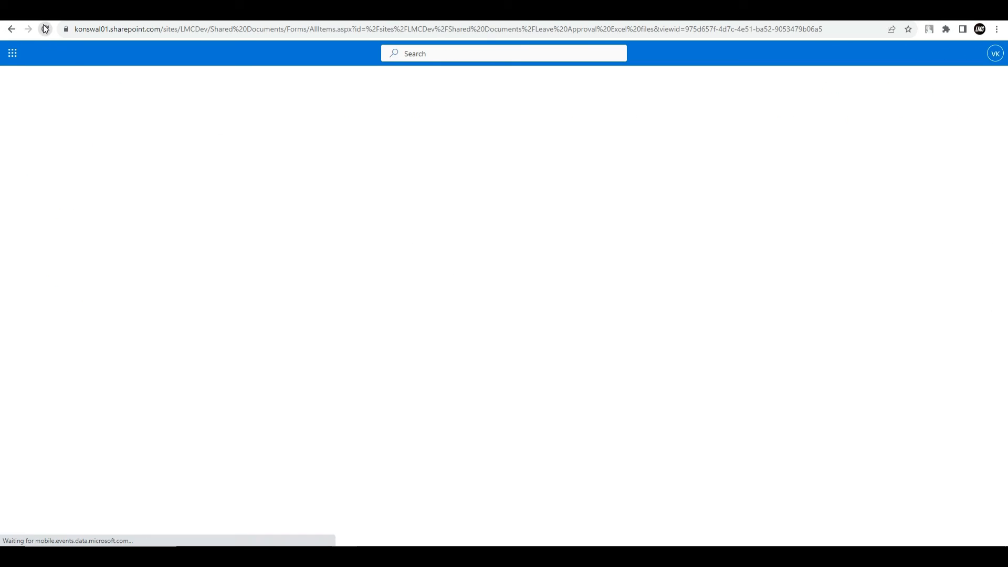
# Open the newest leave form workbook from the folder and compare its Sheet1 form values with the leaveSheet table row
pyautogui.click(330, 325)
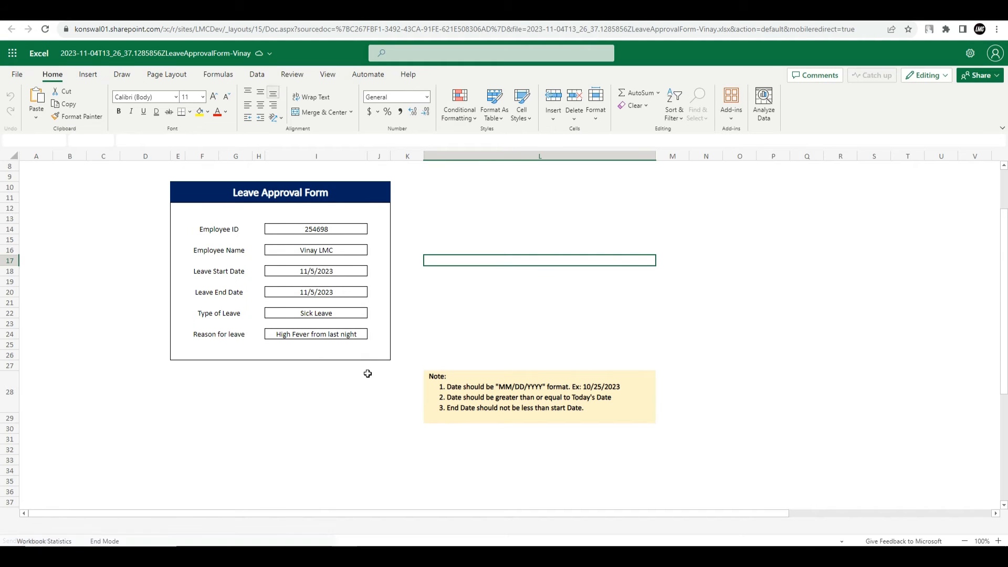
pyautogui.click(108, 525)
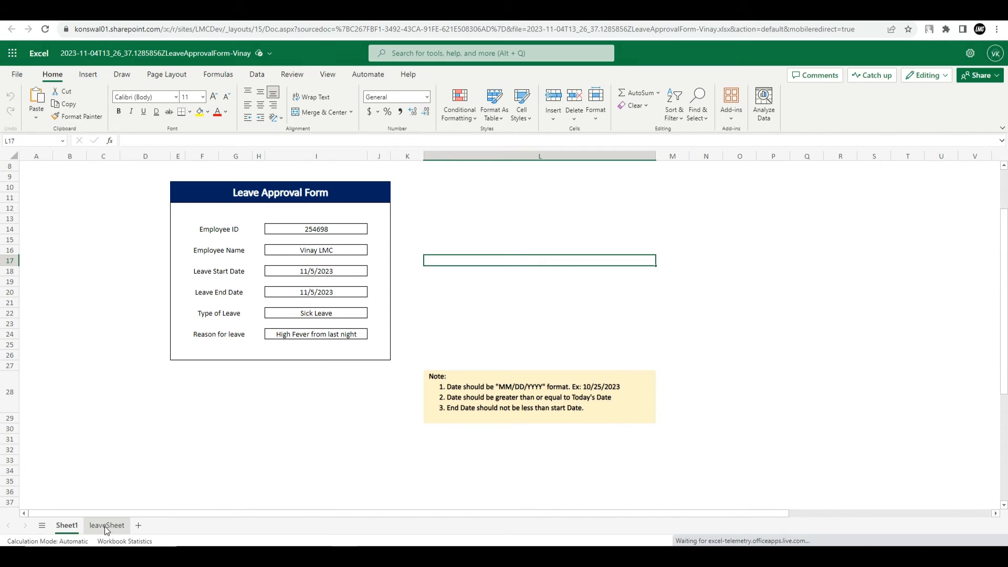
pyautogui.moveTo(52, 155); pyautogui.dragTo(632, 156)
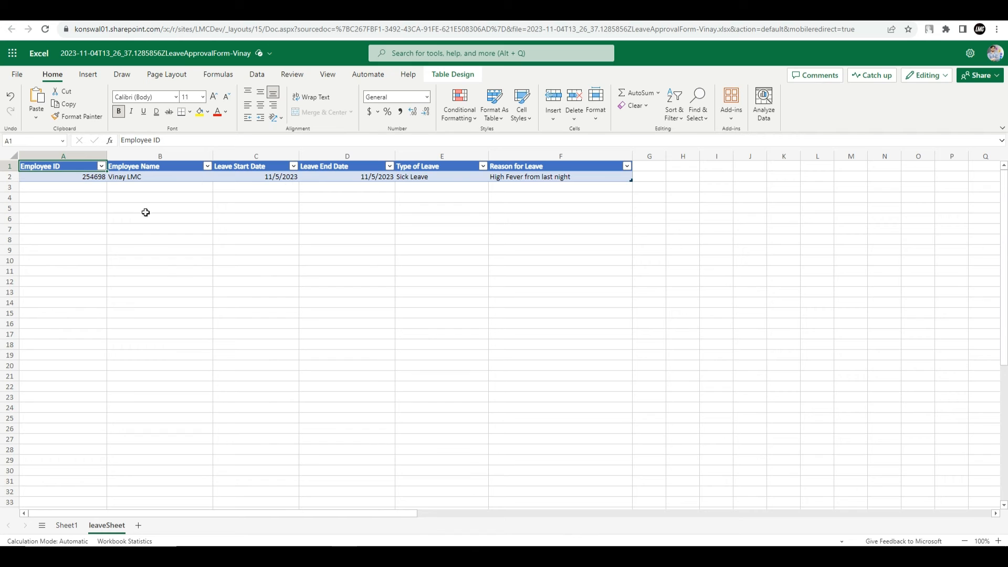
pyautogui.click(67, 525)
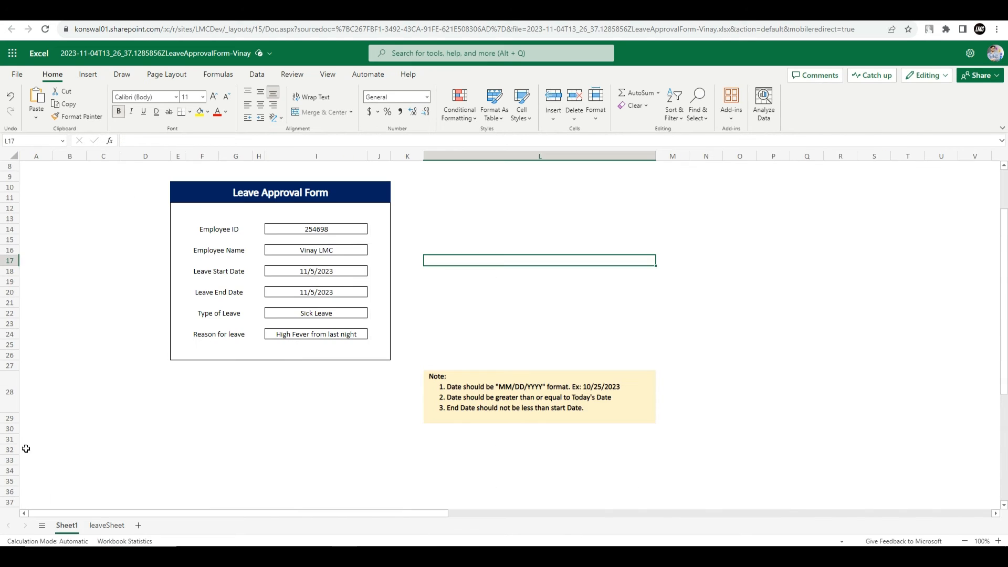
pyautogui.click(102, 526)
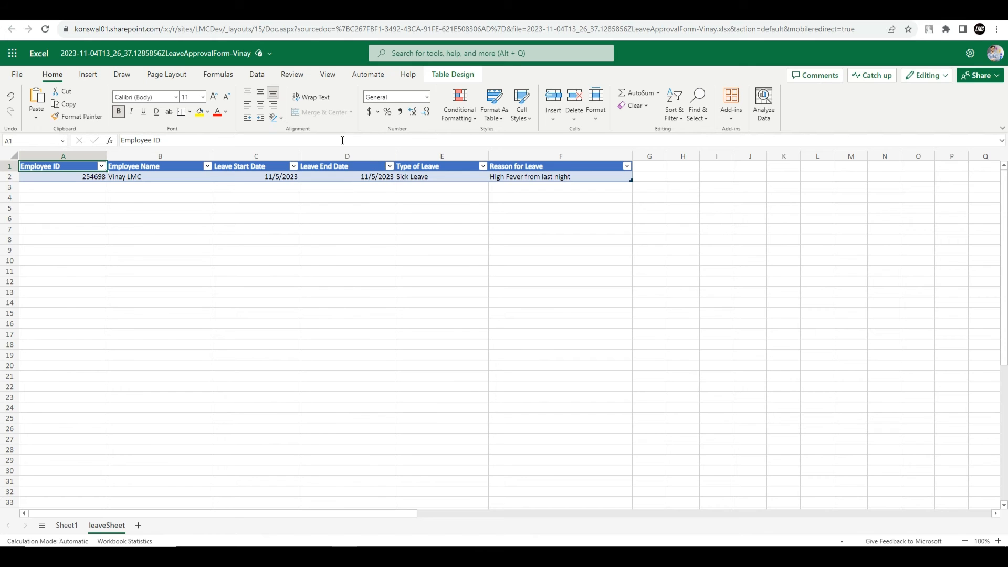
# Create a blank list named tbl_Leave_LMC in the LMC Dev SharePoint site, excluded from the site navigation
pyautogui.click(326, 11)
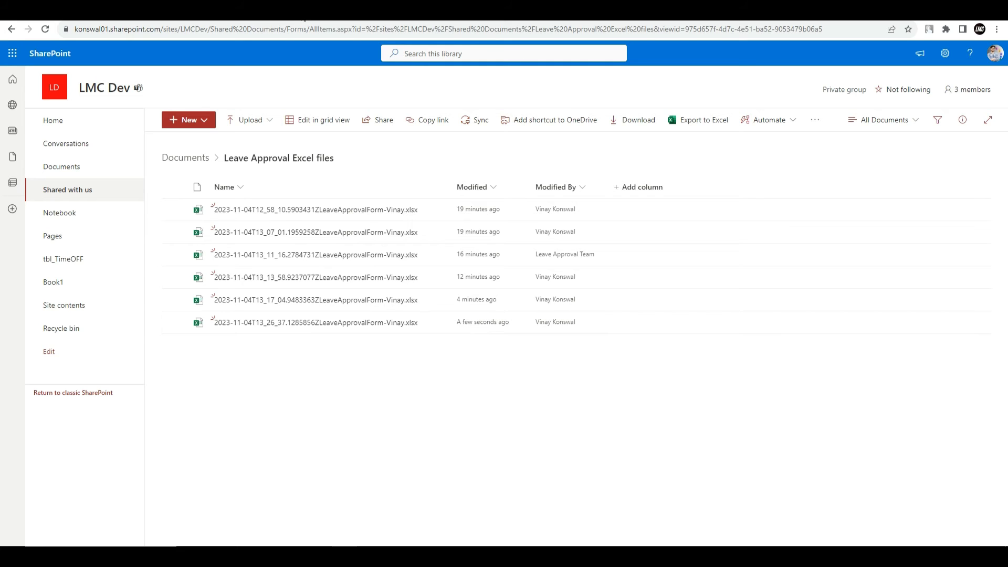
pyautogui.click(68, 310)
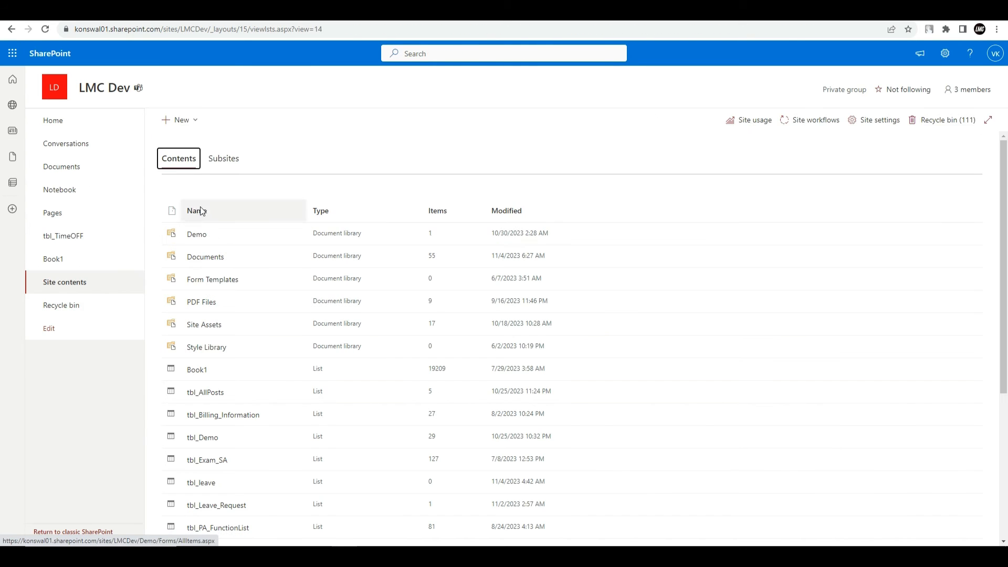
pyautogui.click(183, 121)
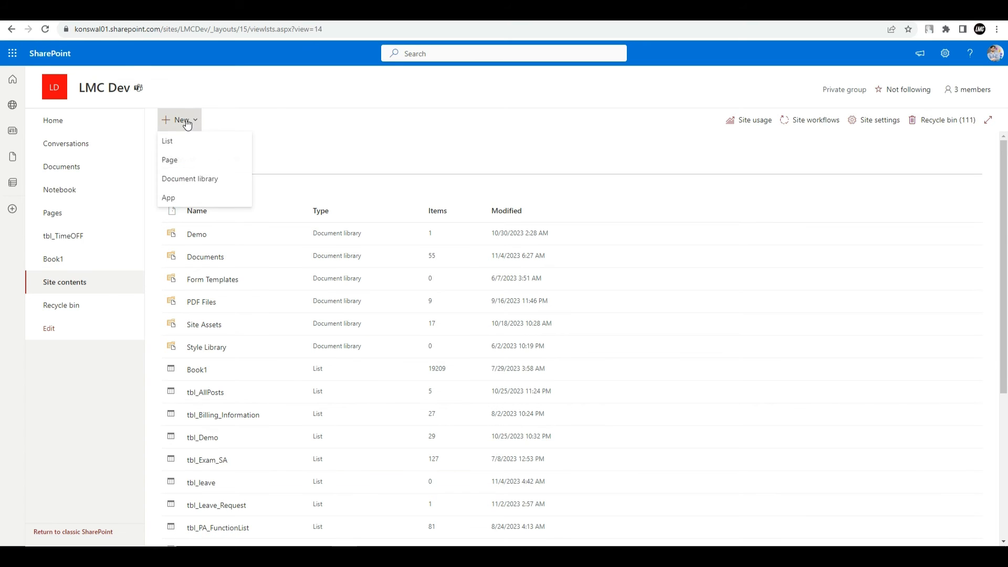
pyautogui.click(184, 142)
pyautogui.click(231, 167)
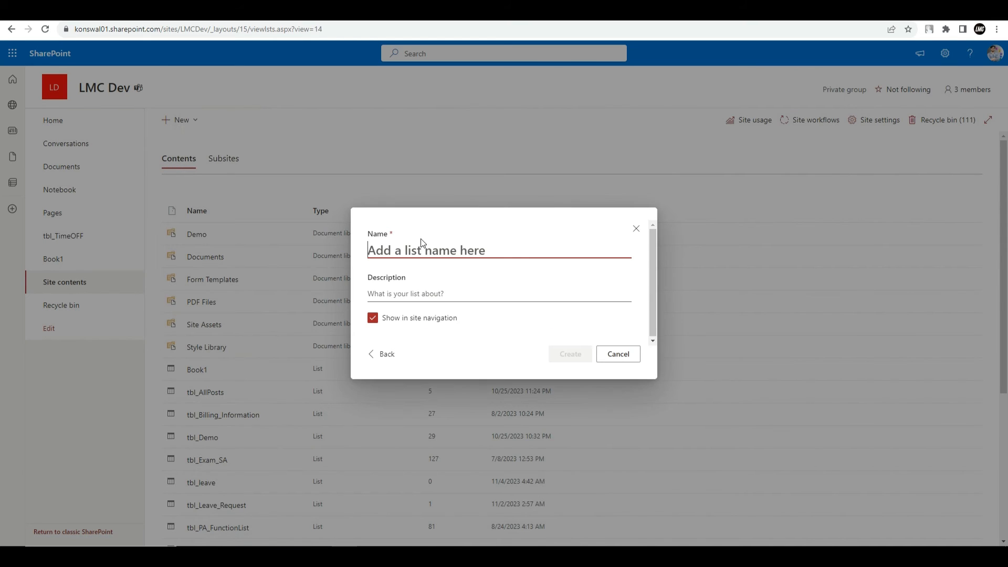
pyautogui.write('tbl_Leave_LMC')
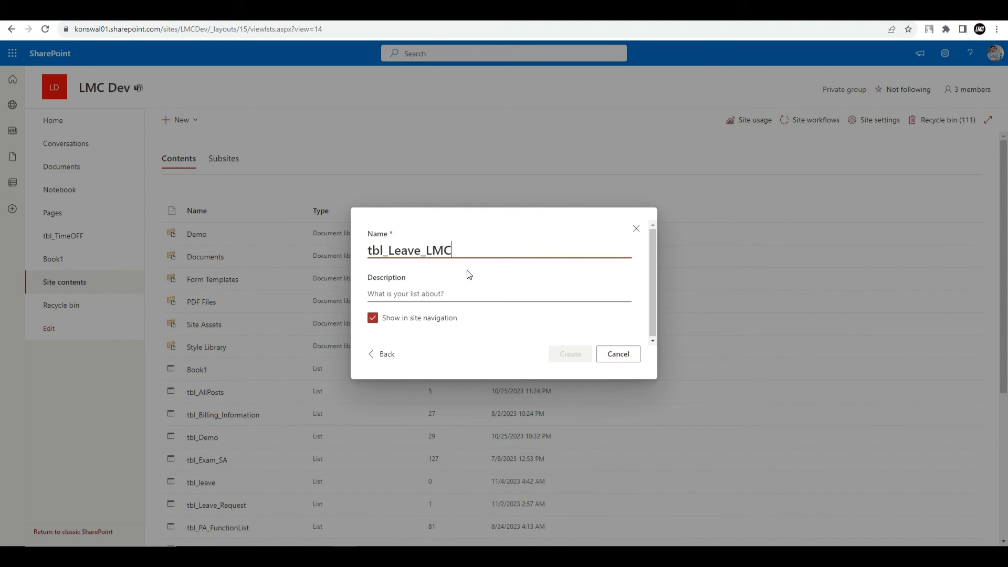
pyautogui.click(404, 321)
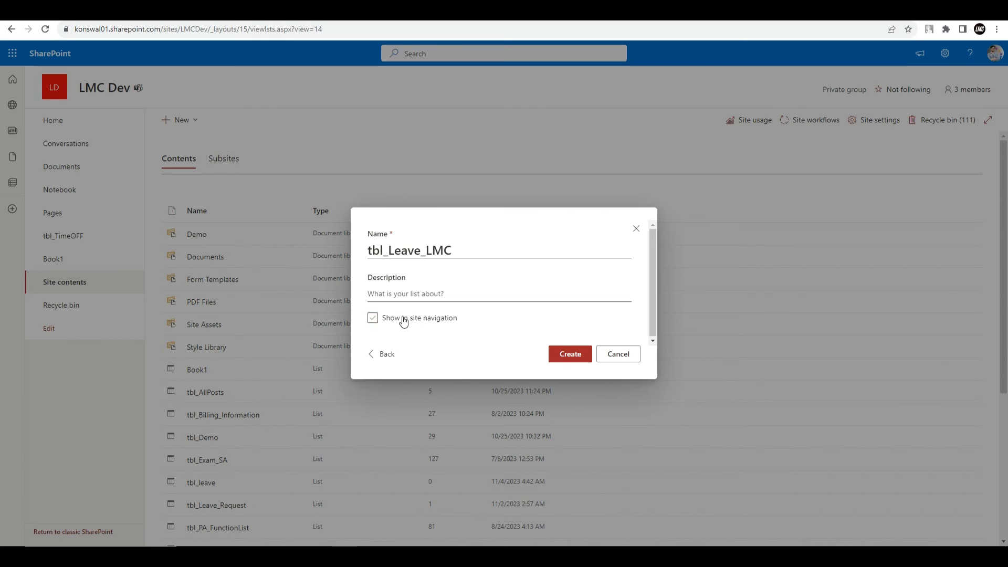
pyautogui.click(572, 356)
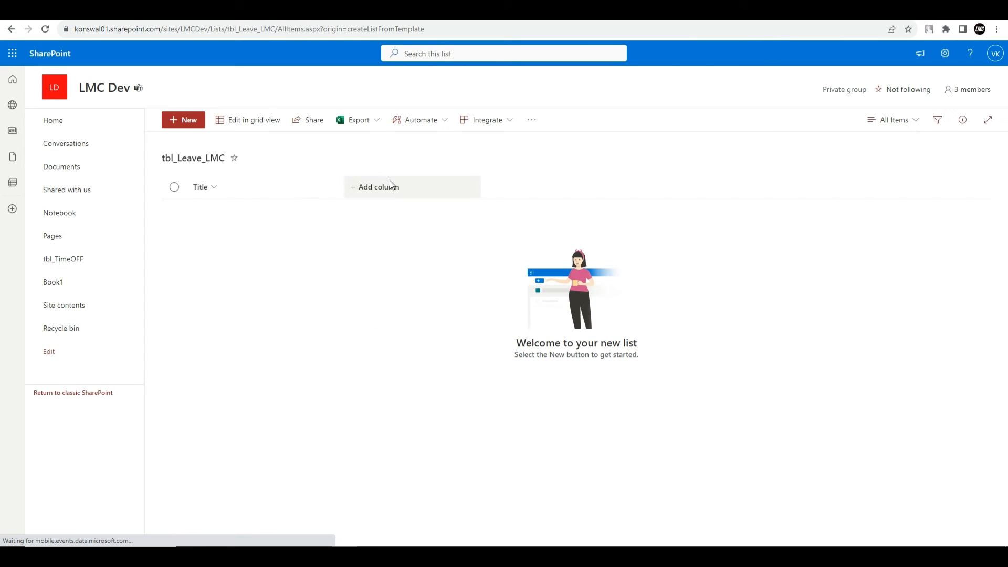
# Add two single-line text columns, Employee ID and Employee Name, to the tbl_Leave_LMC list
pyautogui.click(390, 185)
pyautogui.click(556, 375)
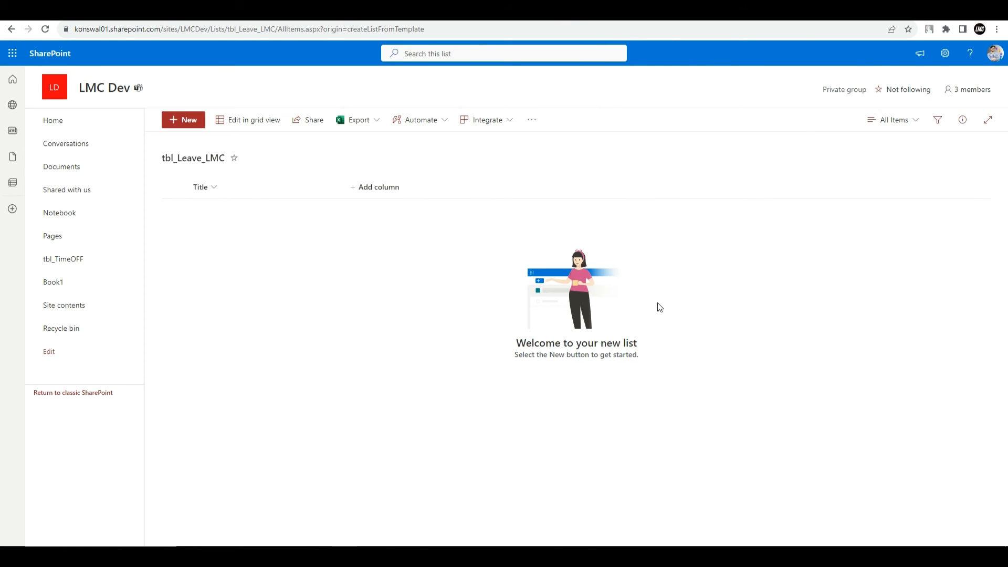
pyautogui.write('Employee ID')
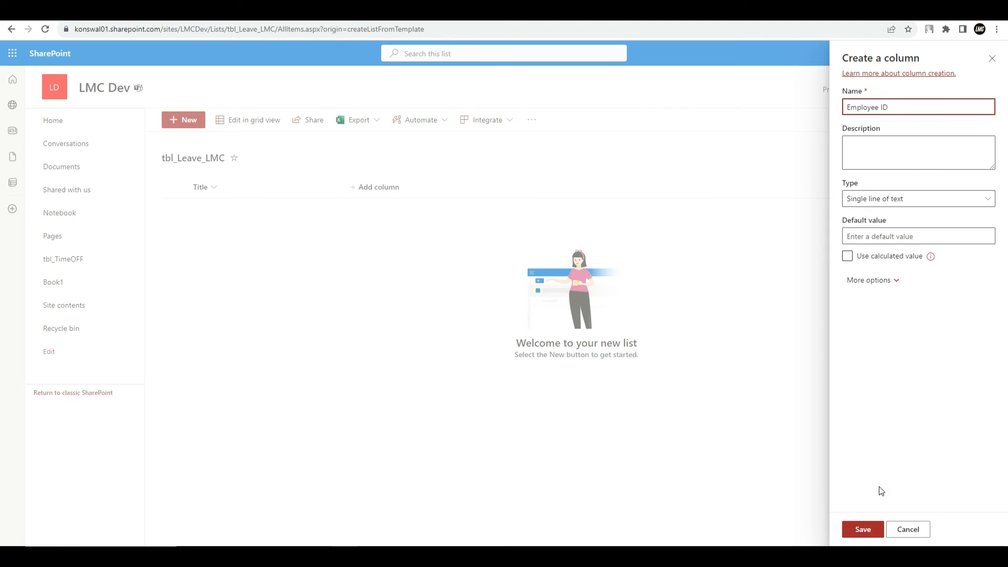
pyautogui.click(868, 530)
pyautogui.click(475, 187)
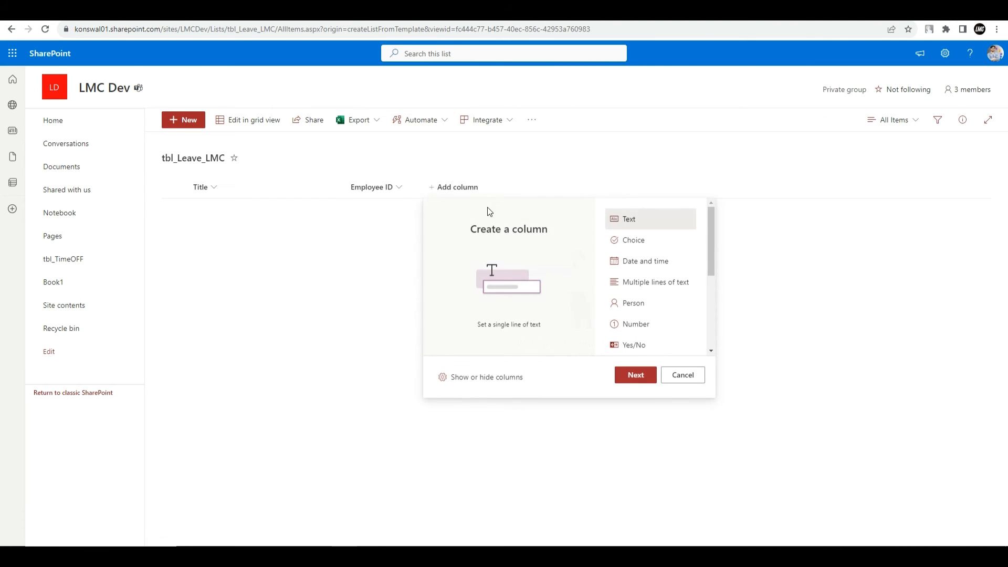
pyautogui.click(646, 373)
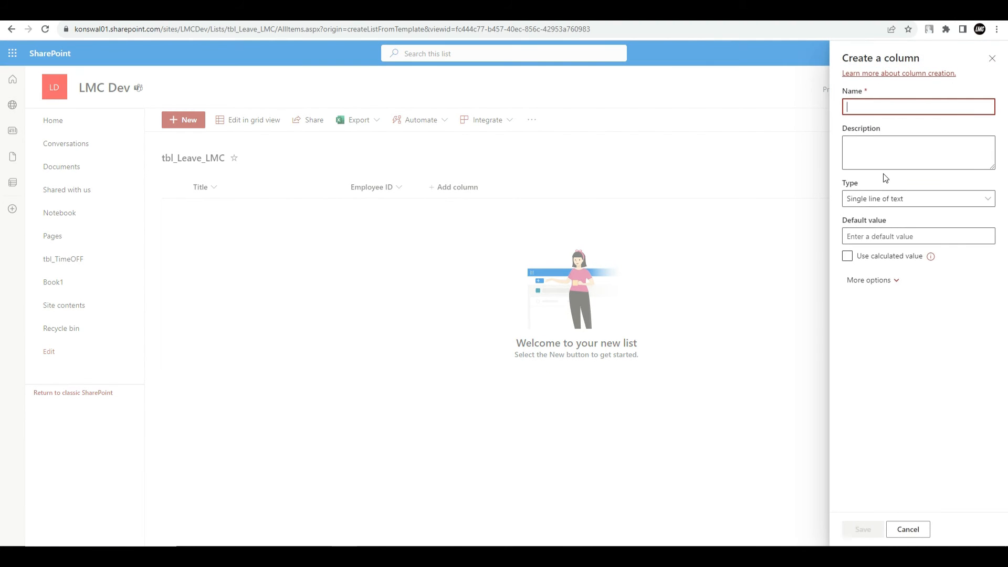
pyautogui.write('Employee Name')
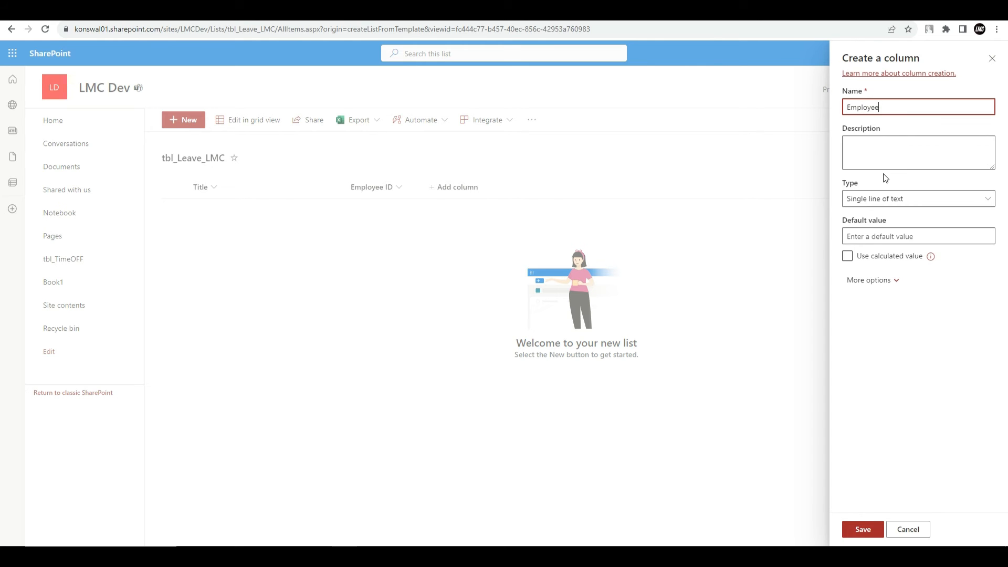
pyautogui.click(882, 529)
# Add two date and time columns, Leave Start Date and Leave End Date, to the list without including time
pyautogui.click(529, 189)
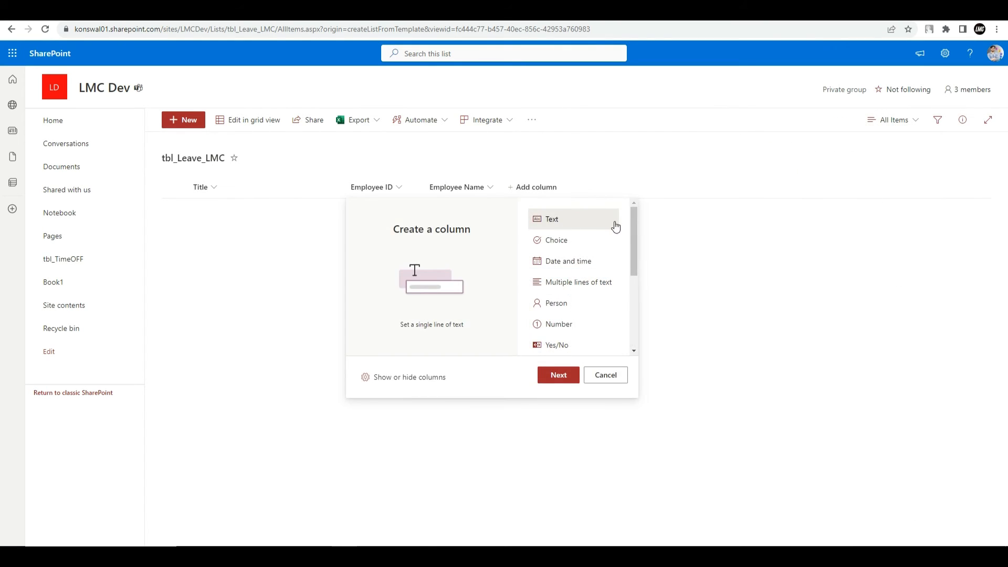
pyautogui.click(575, 262)
pyautogui.click(559, 375)
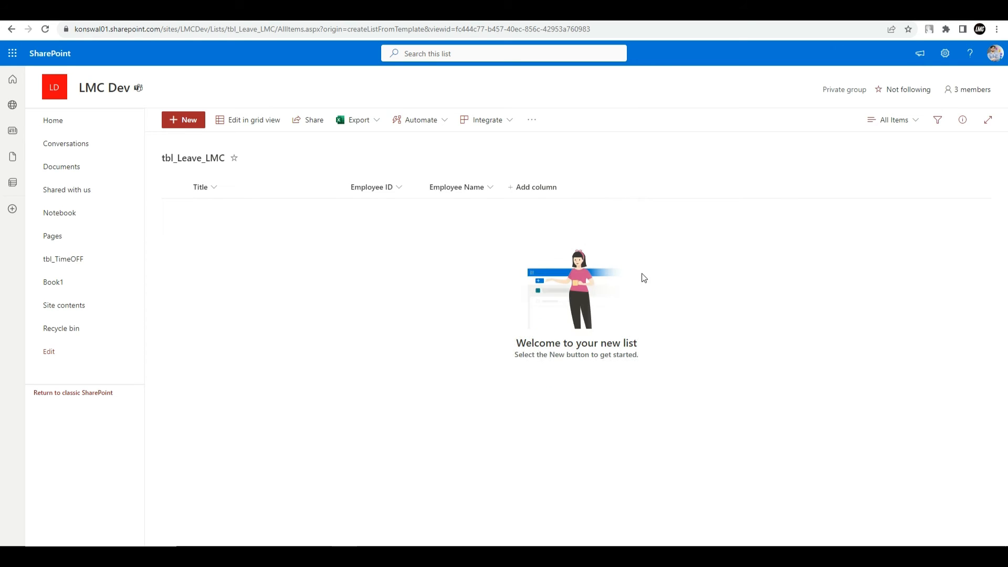
pyautogui.write('Leave Start Date')
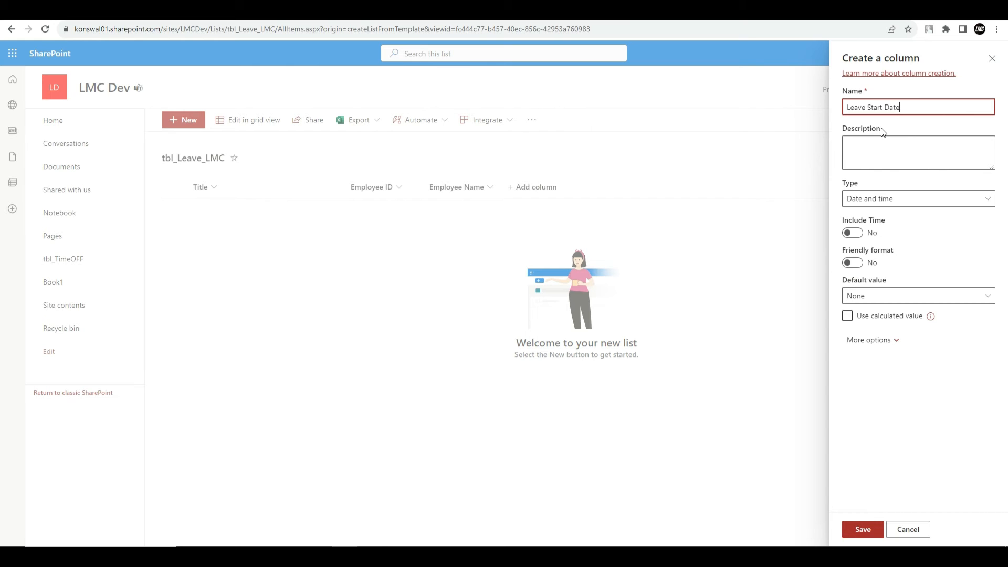
pyautogui.click(863, 529)
pyautogui.click(606, 187)
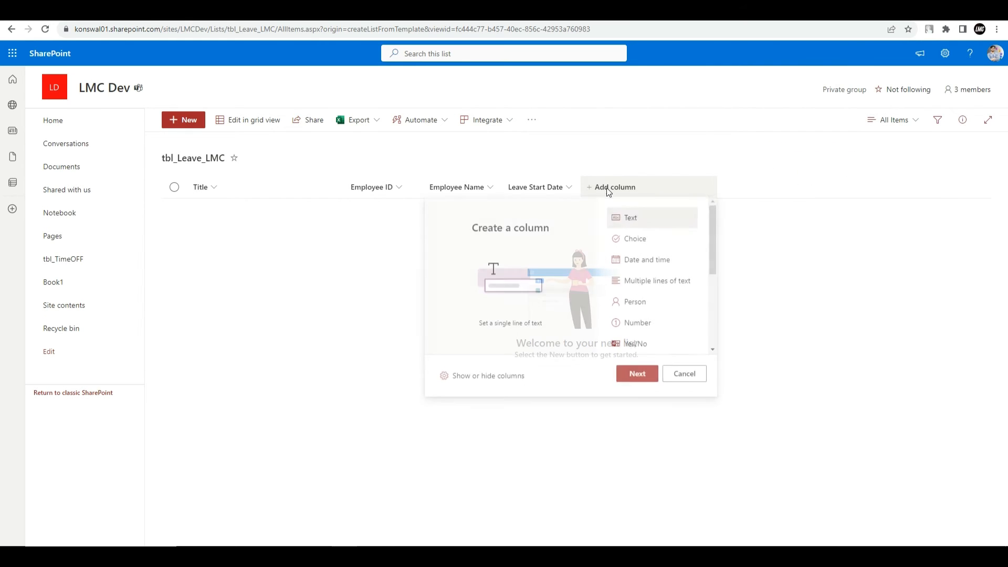
pyautogui.click(645, 260)
pyautogui.click(637, 373)
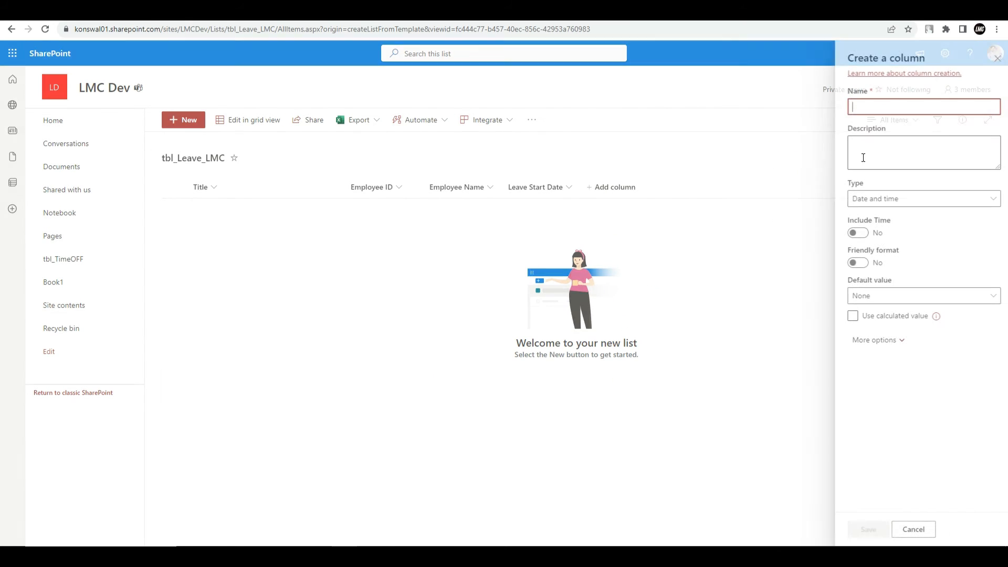
pyautogui.write('Leav')
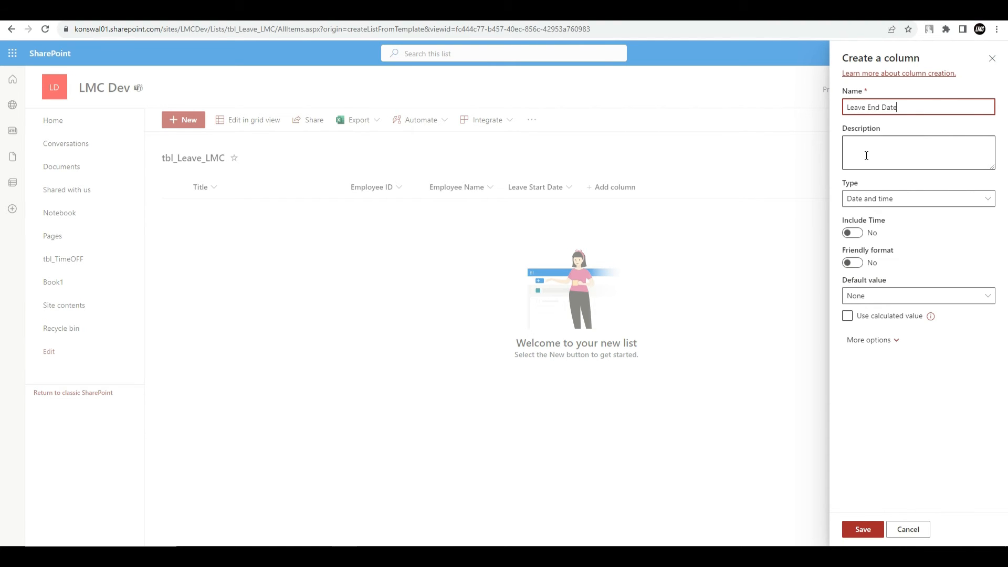
pyautogui.write('e End Date')
pyautogui.click(855, 528)
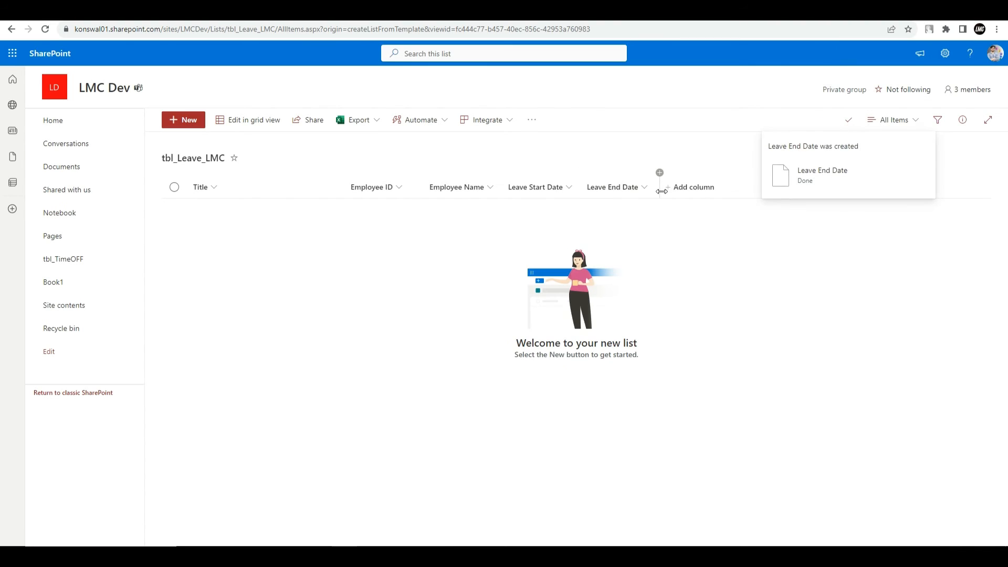
# Add a single-line text column named Type of Leave to the list
pyautogui.click(677, 188)
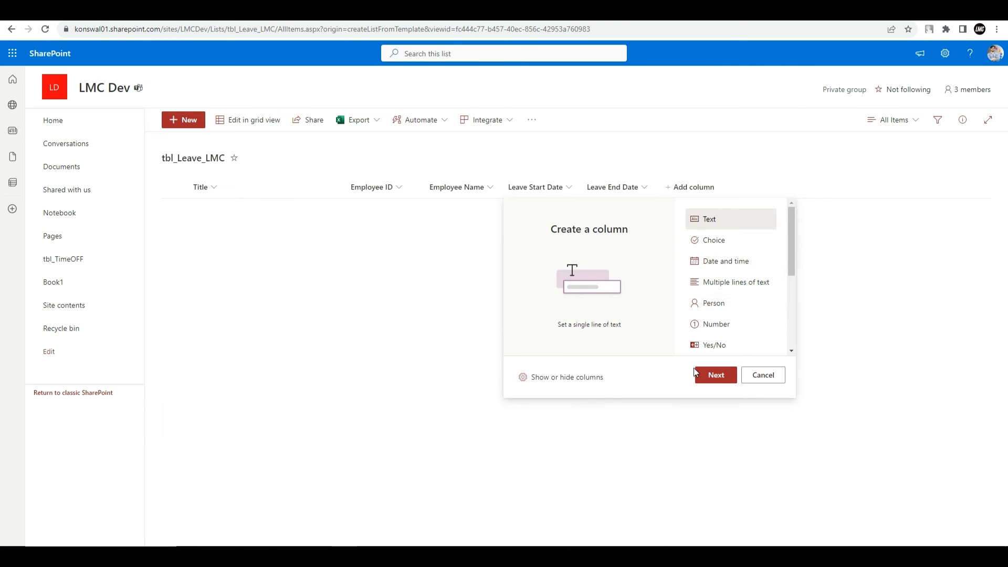
pyautogui.click(706, 376)
pyautogui.write('Type of Leave')
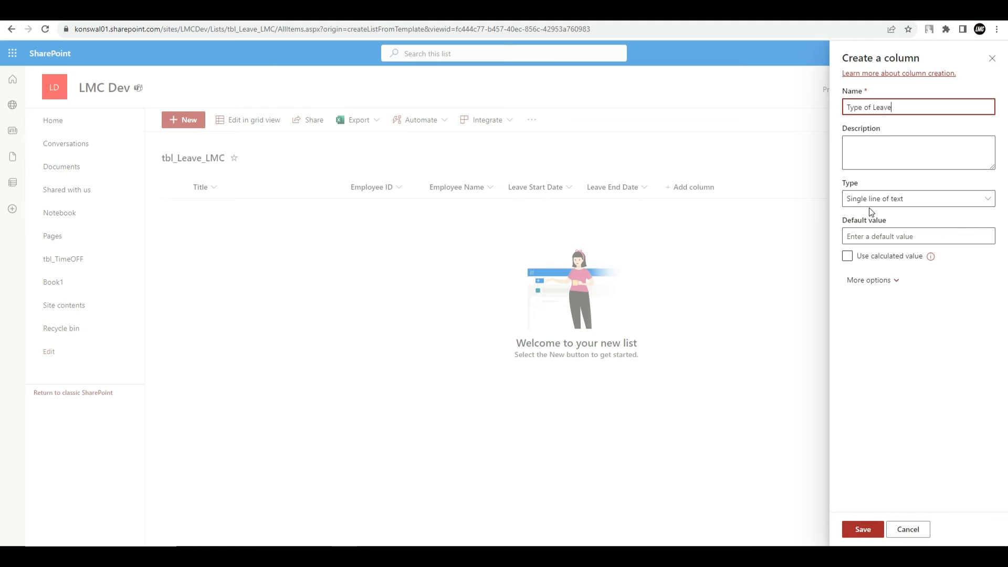
pyautogui.click(862, 529)
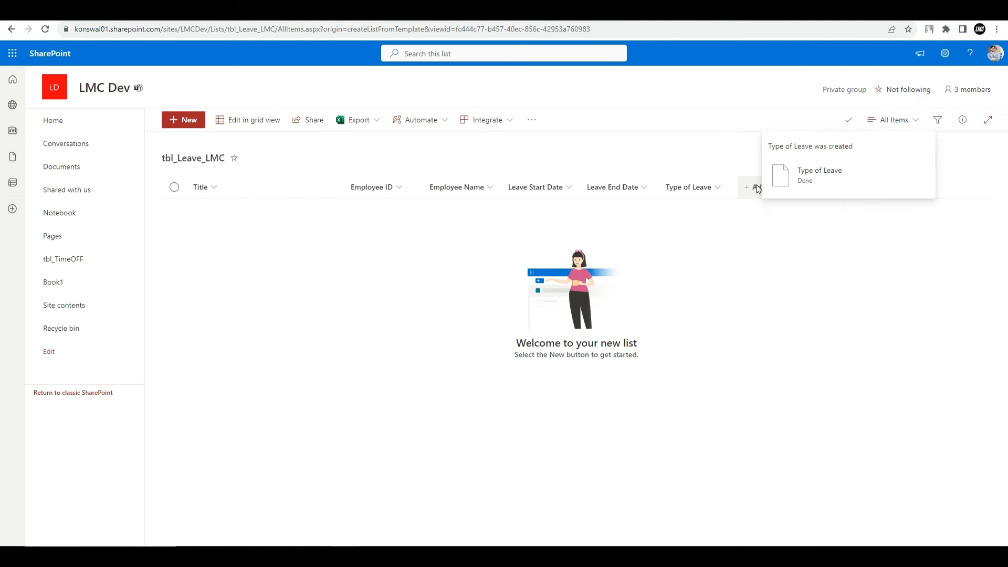
# Add a column named Reason for Leave to the list with the type Multiple lines of text
pyautogui.click(756, 187)
pyautogui.click(794, 375)
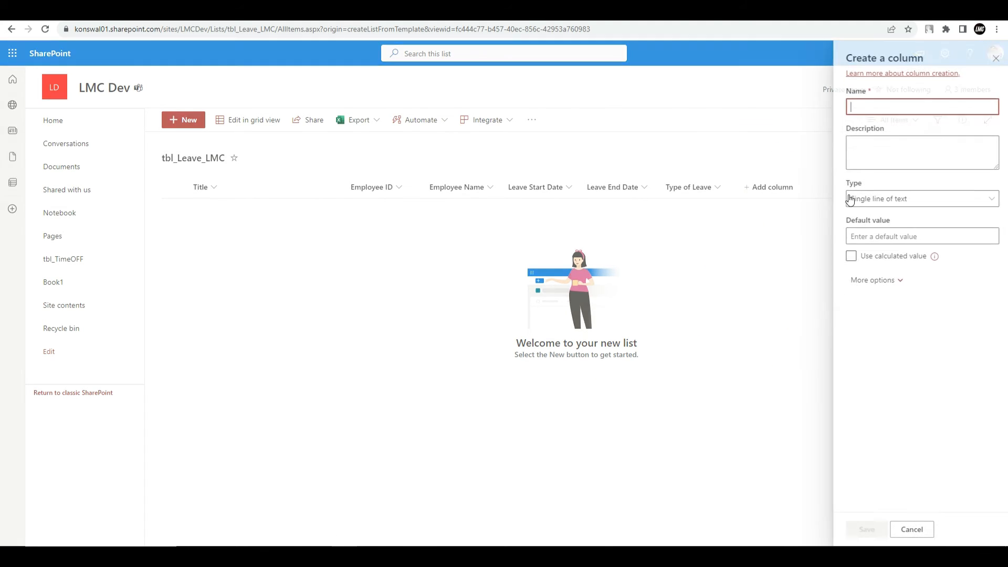
pyautogui.write('Reason for Leave')
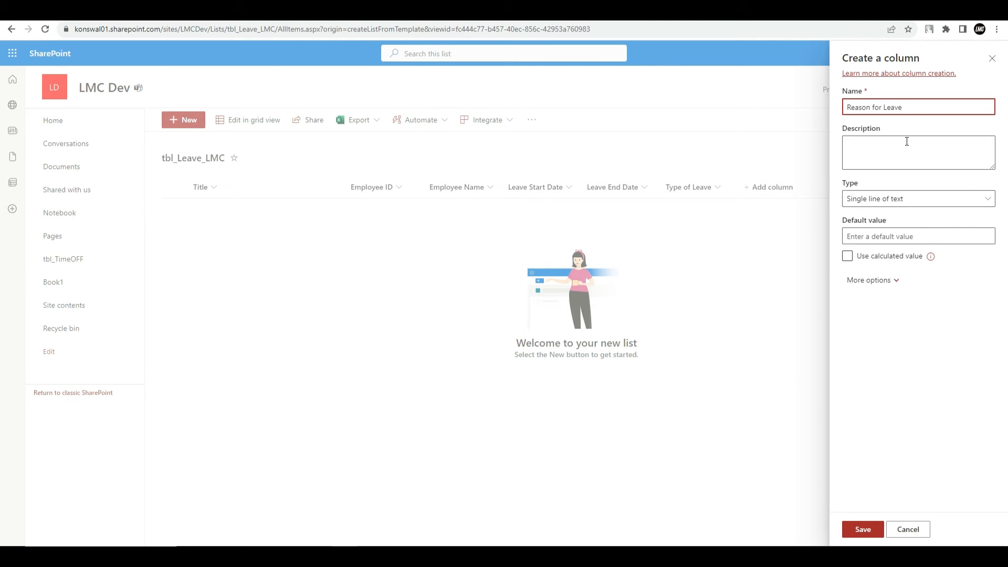
pyautogui.click(982, 198)
pyautogui.click(861, 236)
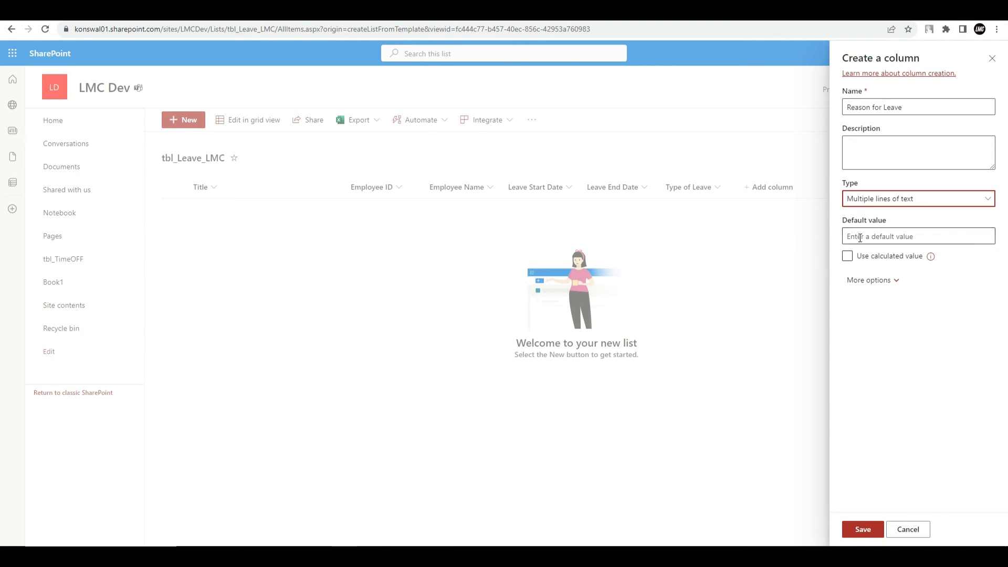
pyautogui.click(862, 529)
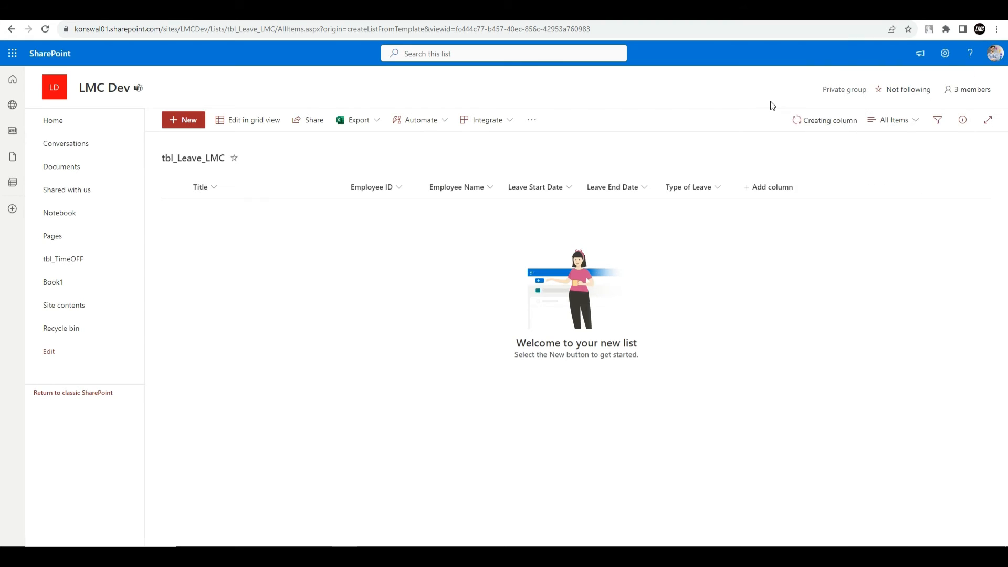
# Add a single-line text column named Status to the tbl_Leave_LMC list
pyautogui.click(782, 277)
pyautogui.click(852, 186)
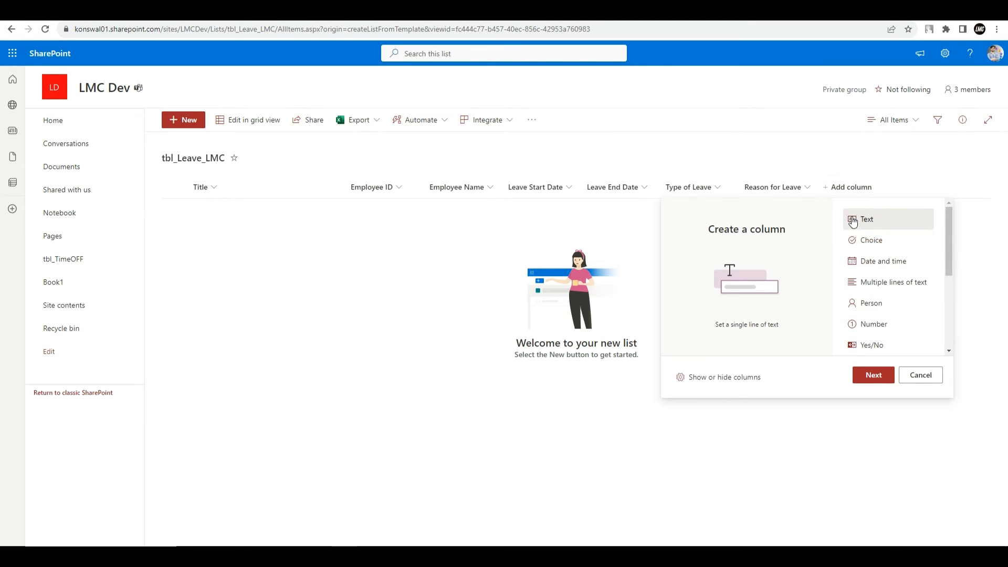
pyautogui.click(873, 375)
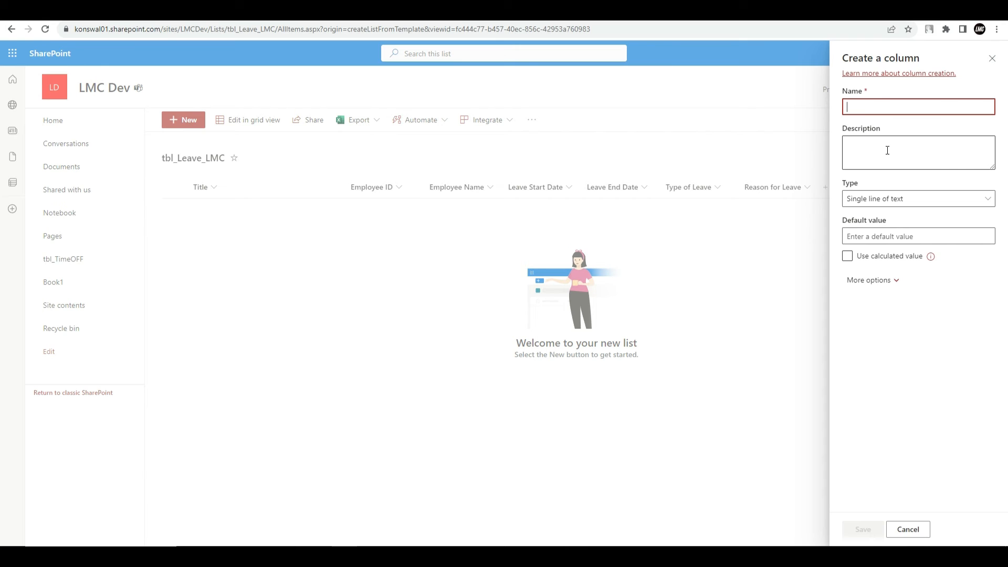
pyautogui.write('Status')
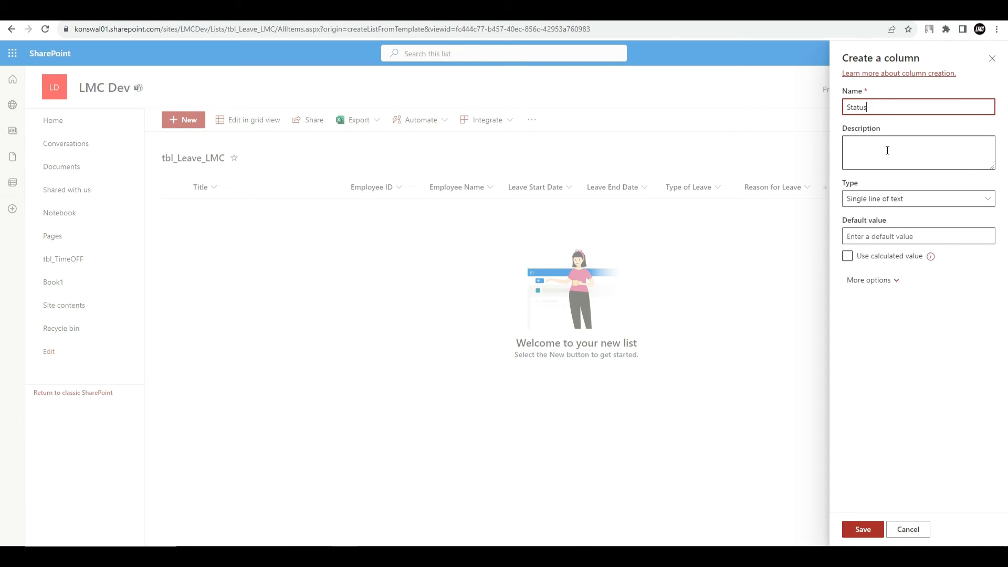
pyautogui.click(859, 533)
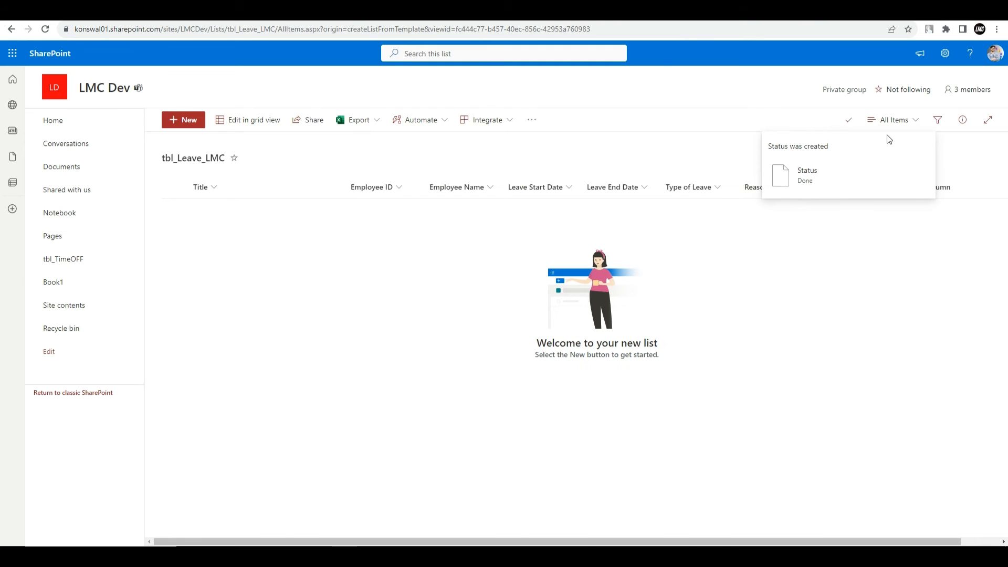
# Add a column named Manager Comment to the list with the type Multiple lines of text
pyautogui.click(954, 188)
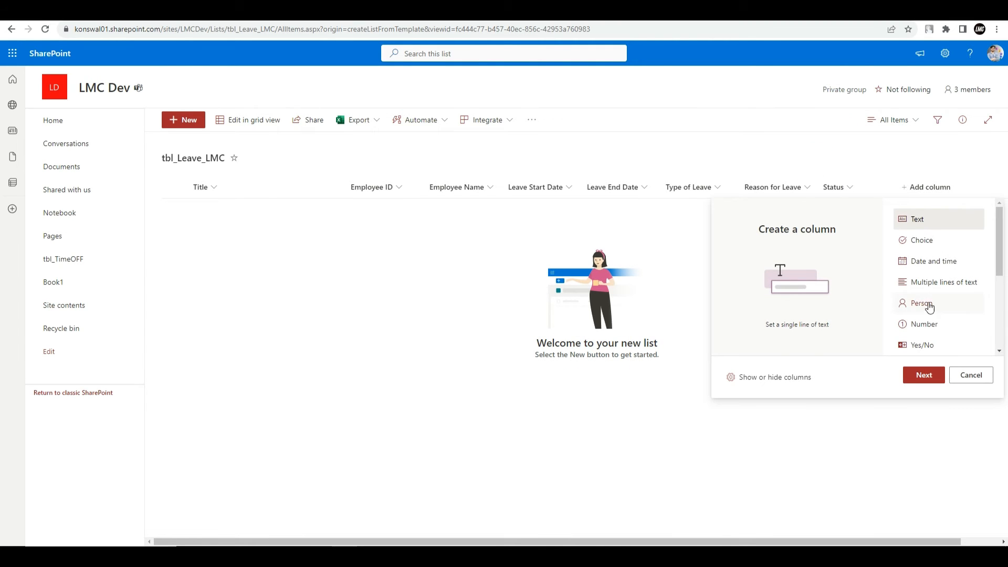
pyautogui.click(924, 375)
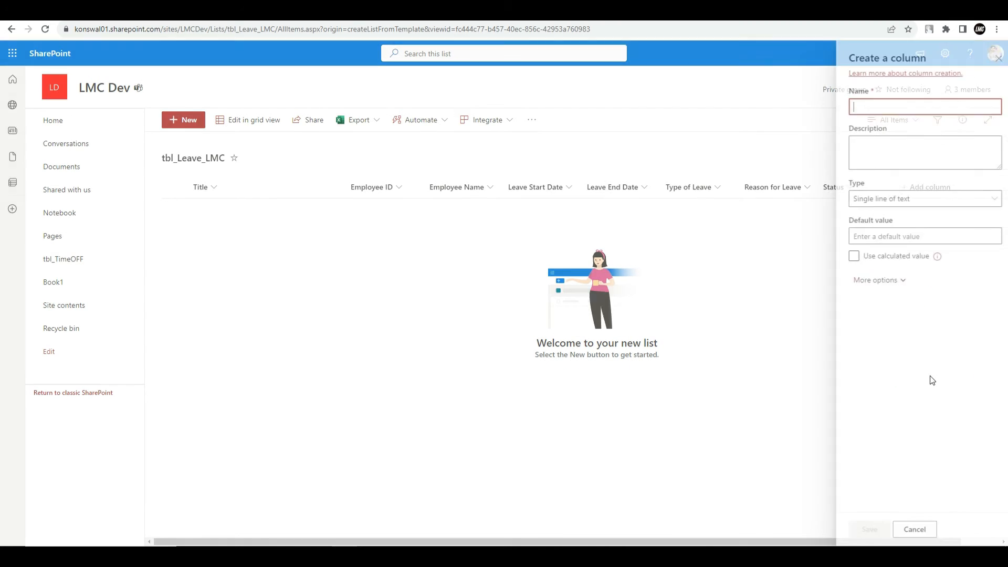
pyautogui.write('Manager Comment')
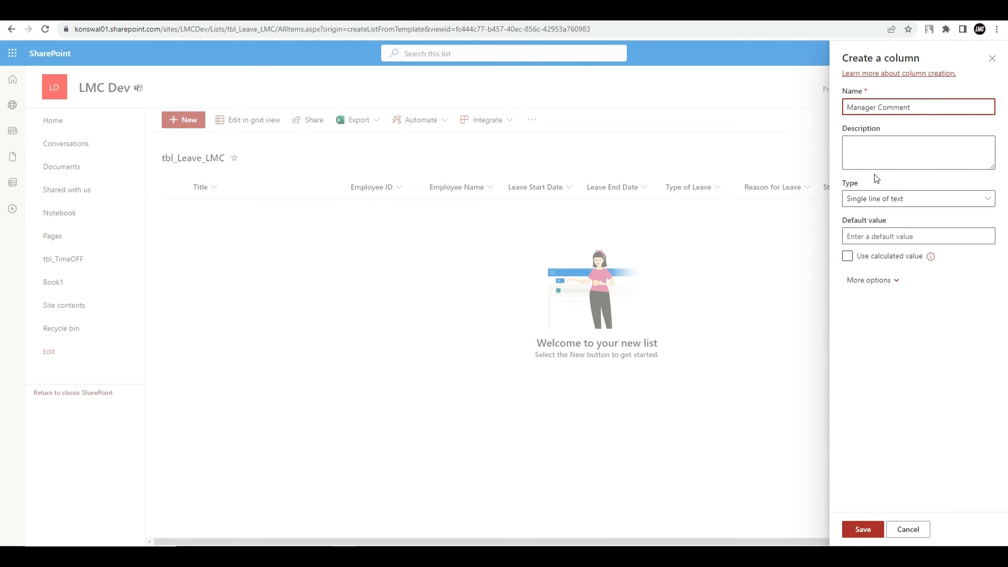
pyautogui.click(864, 198)
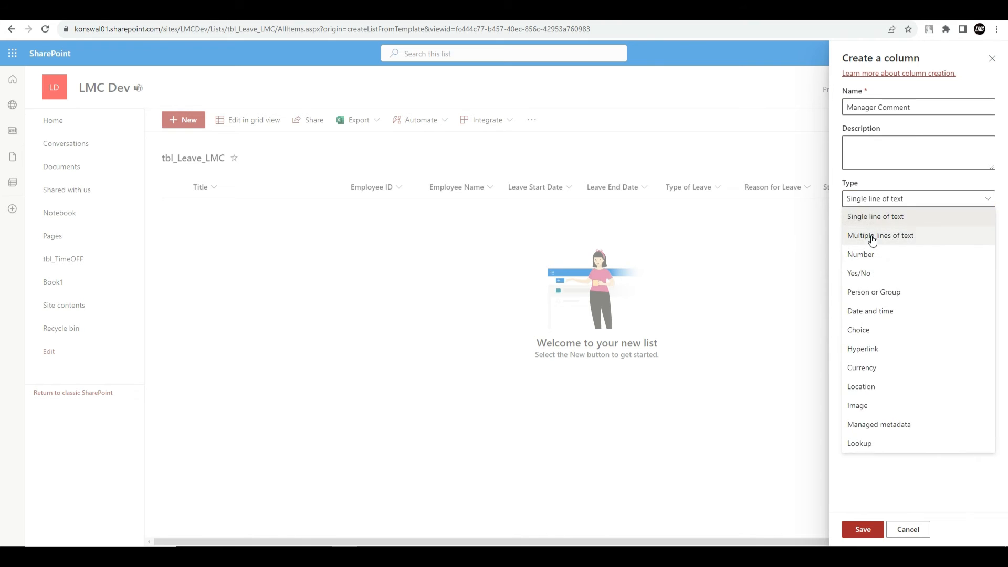
pyautogui.click(855, 235)
pyautogui.click(862, 529)
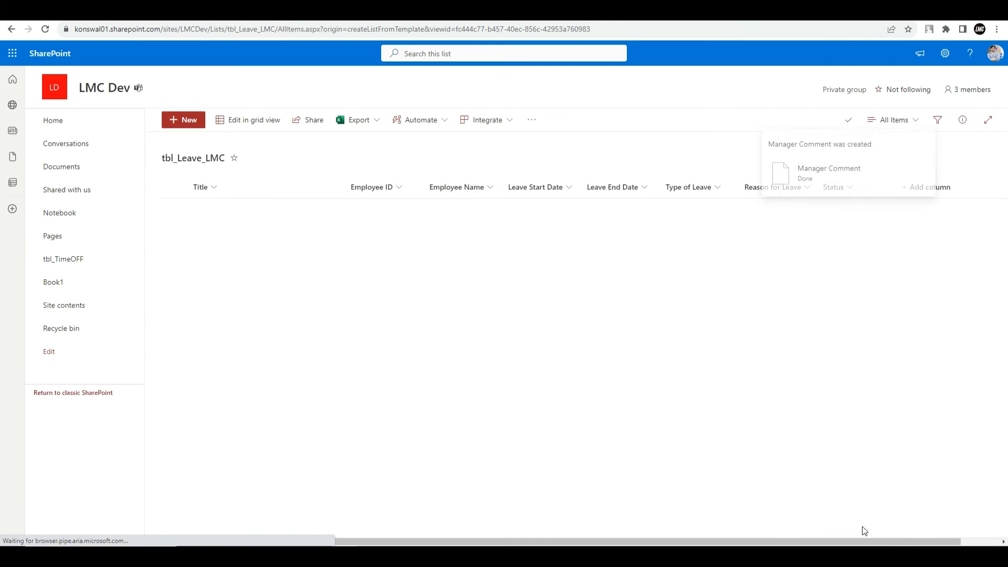
pyautogui.click(854, 137)
pyautogui.click(992, 59)
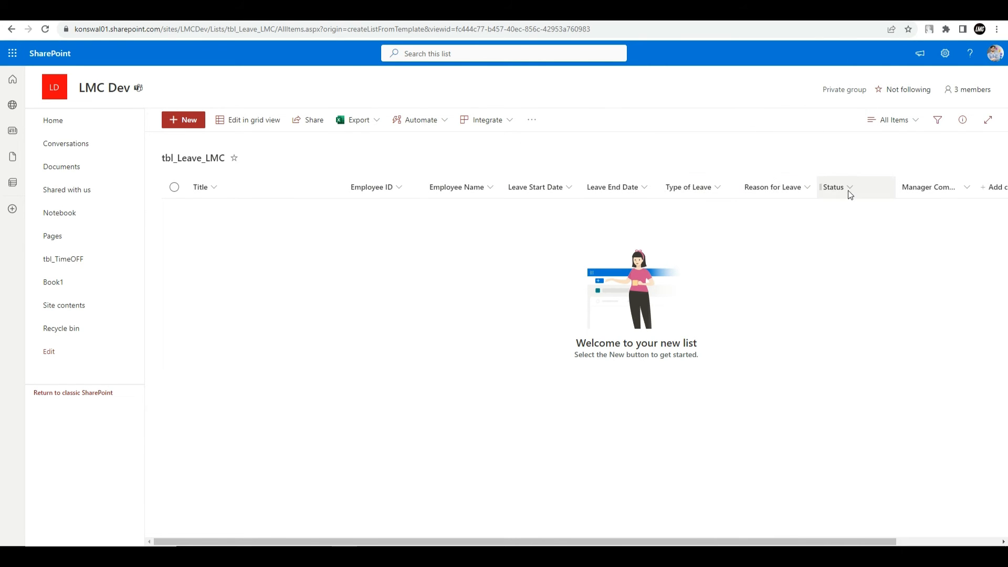
# Widen the Manager Comment column to fit its heading and show the ID column in the list view
pyautogui.moveTo(974, 176); pyautogui.dragTo(1004, 176)
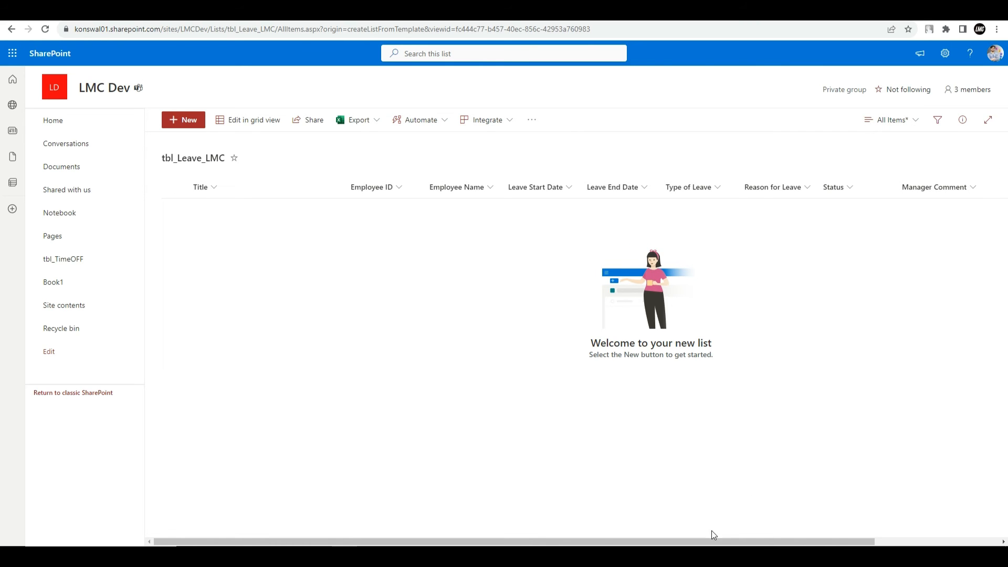
pyautogui.moveTo(713, 535); pyautogui.dragTo(887, 535)
pyautogui.click(902, 185)
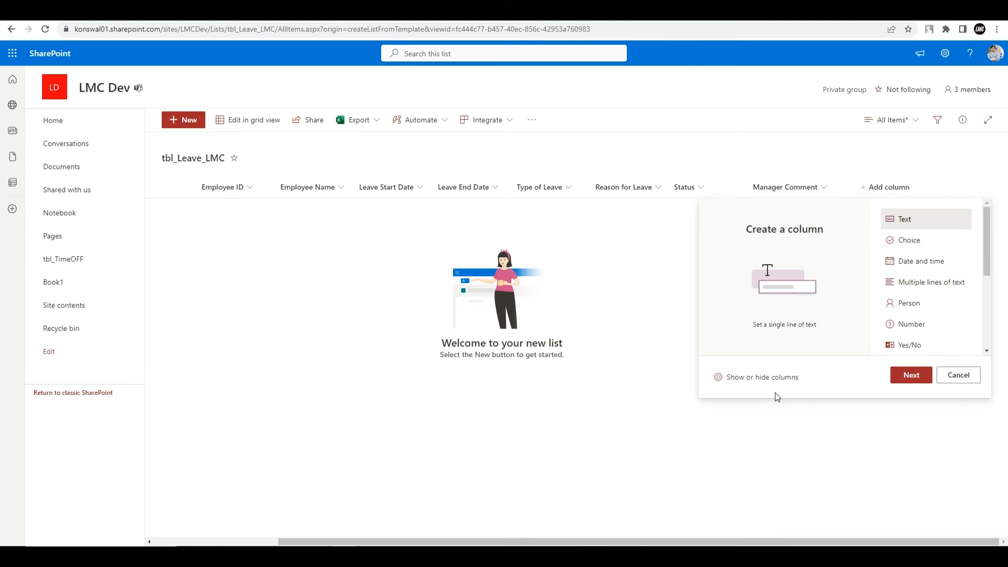
pyautogui.click(756, 378)
pyautogui.scroll(-2, 901, 209)
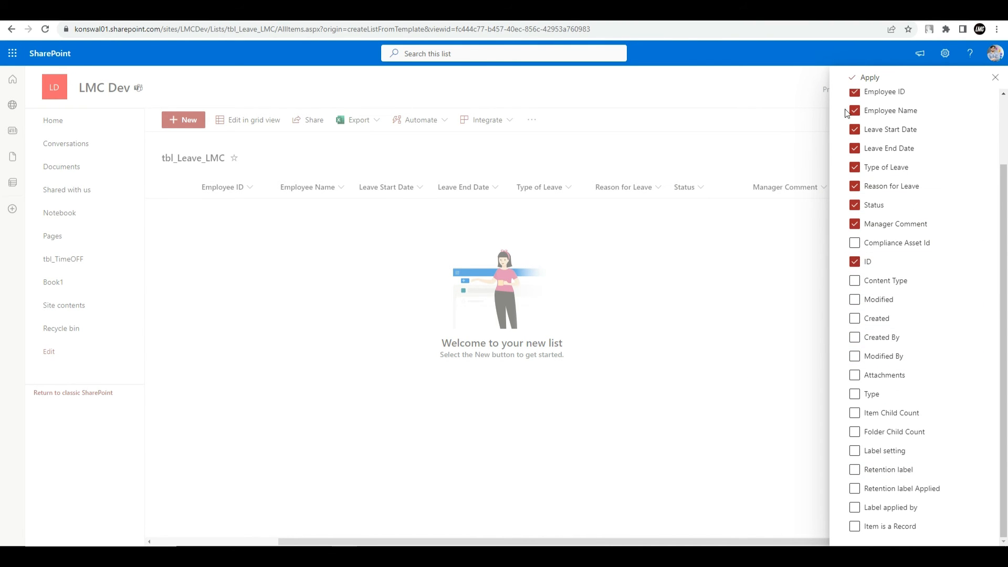
pyautogui.click(865, 77)
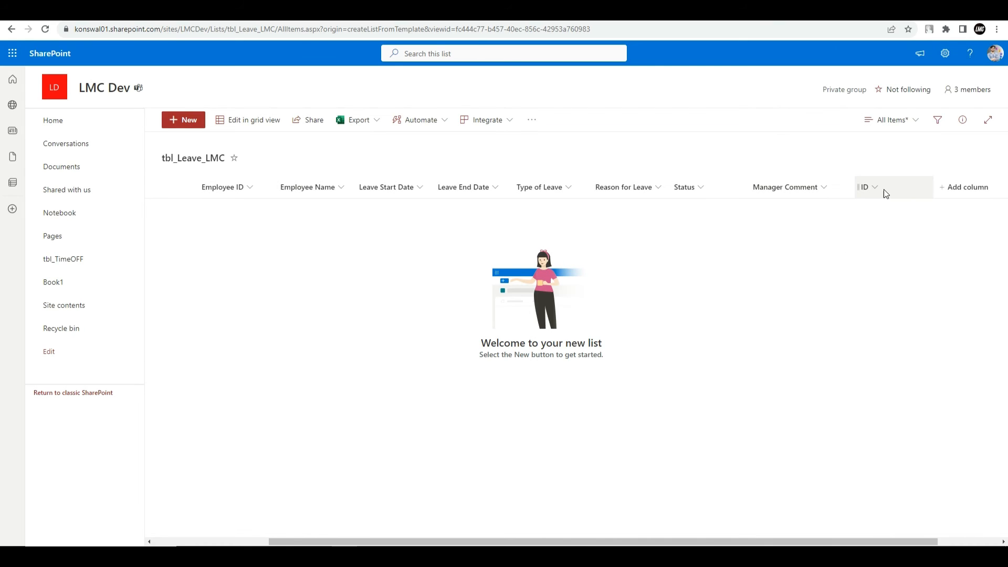
pyautogui.moveTo(572, 543); pyautogui.dragTo(339, 474)
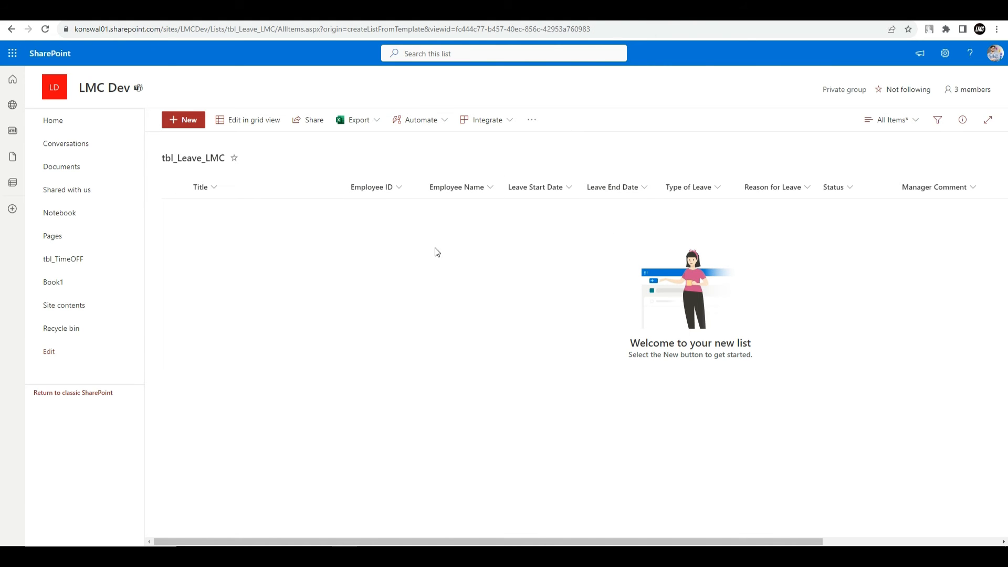
# Look up the tbl_Leave_LMC list in the site contents of LMC Dev
pyautogui.click(72, 310)
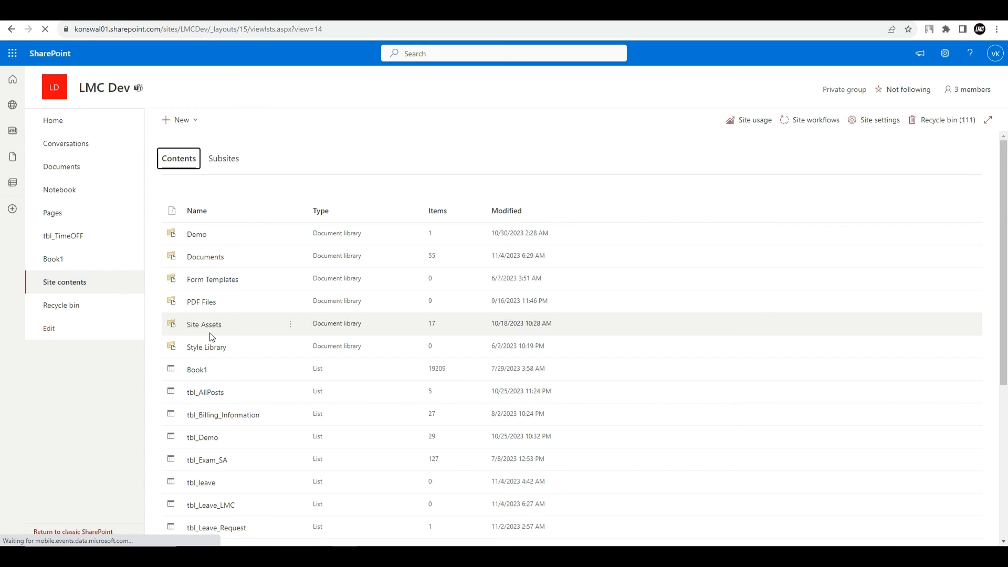
pyautogui.scroll(-3, 215, 336)
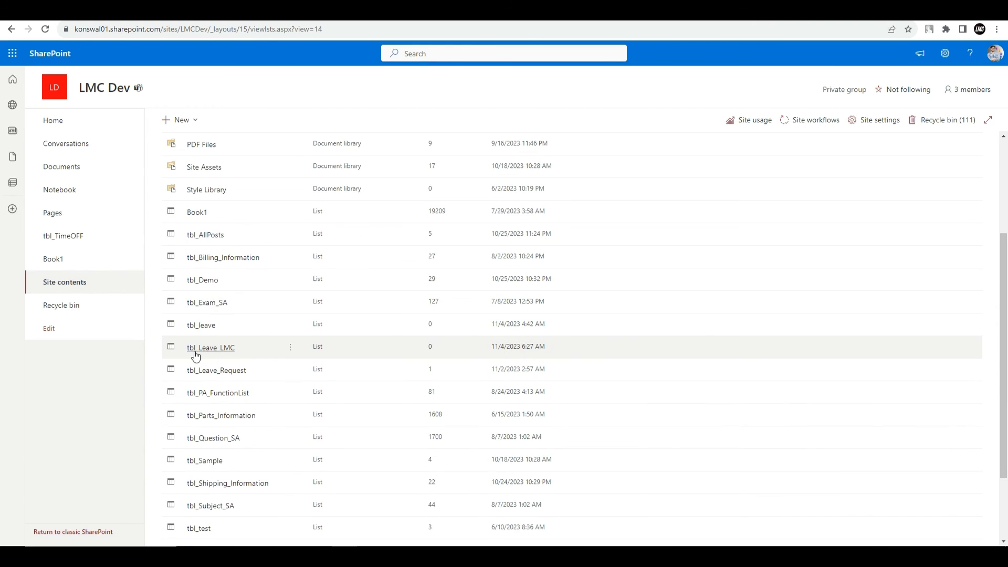
pyautogui.scroll(-1, 209, 356)
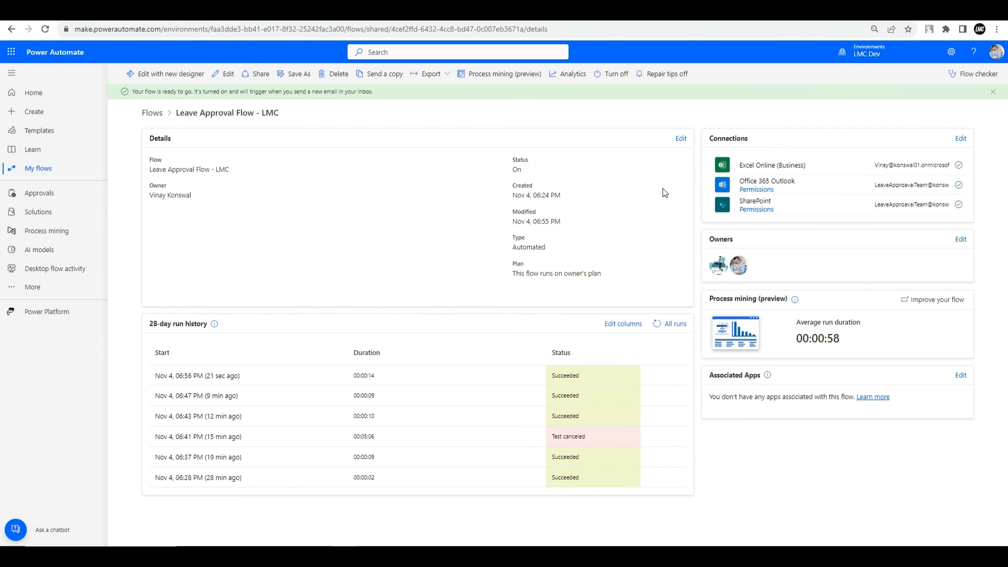
# Switch to Power Automate, open Leave Approval Flow - LMC for editing and expand its Apply to each loop
pyautogui.click(226, 74)
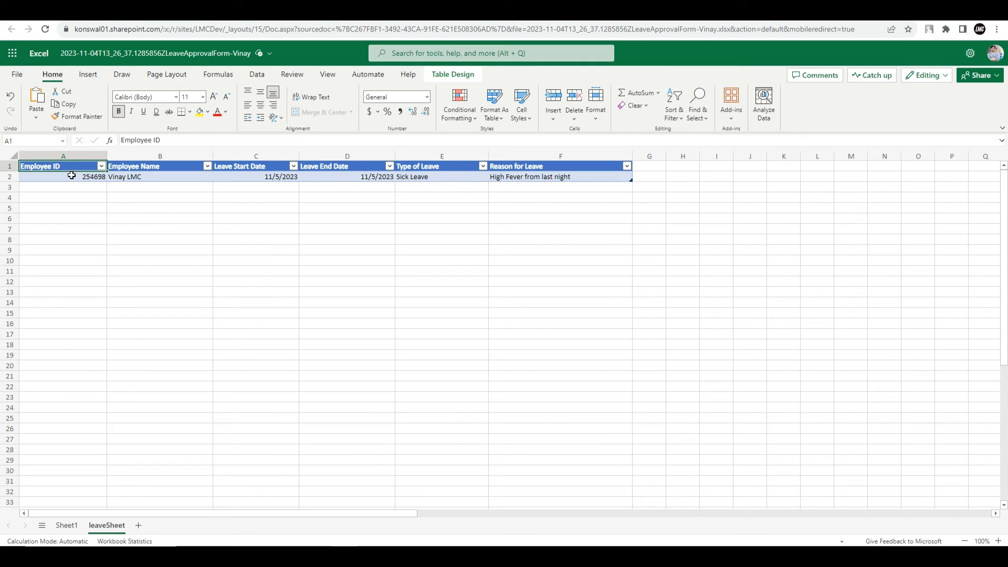
pyautogui.moveTo(70, 170); pyautogui.dragTo(99, 178)
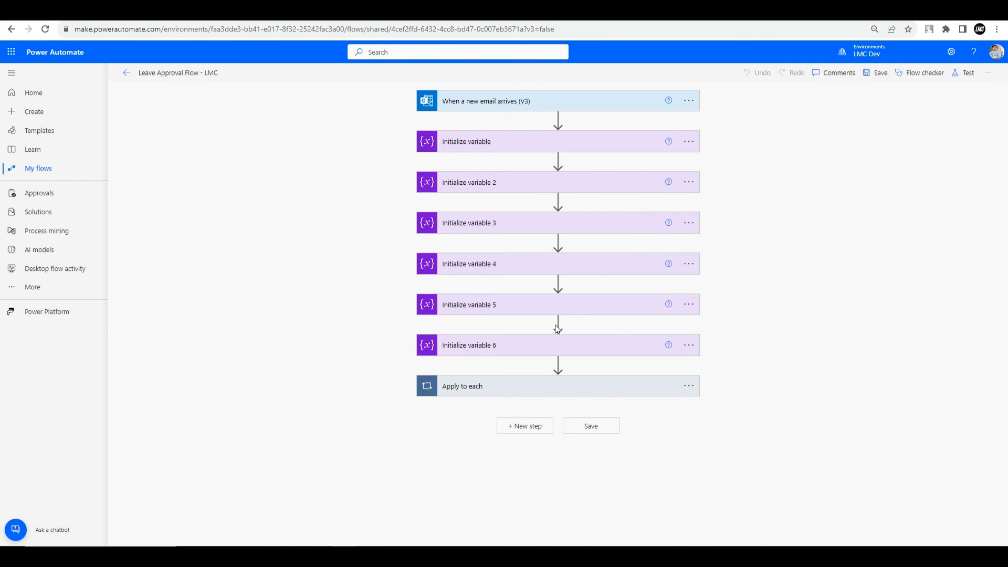
pyautogui.click(477, 393)
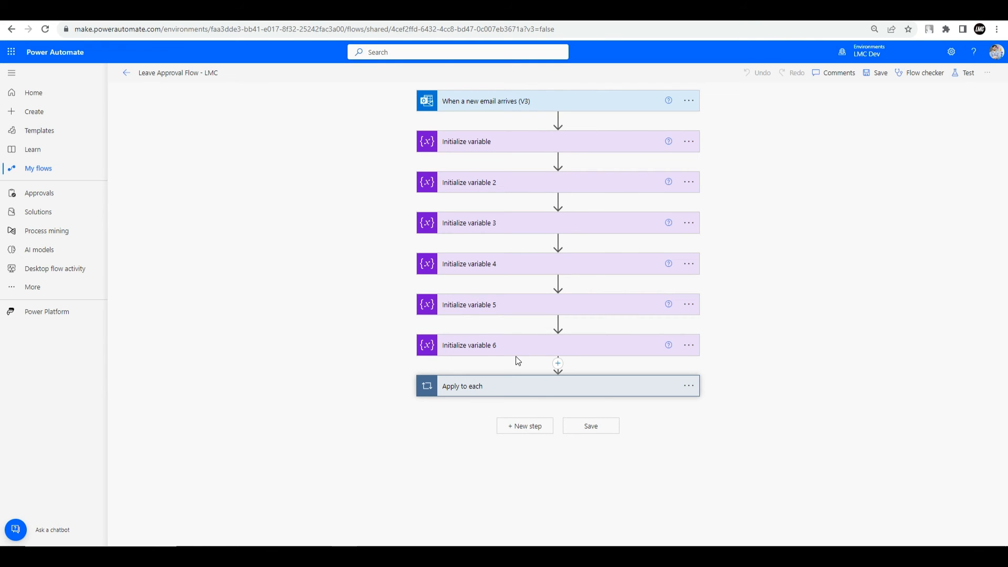
pyautogui.scroll(-3, 535, 335)
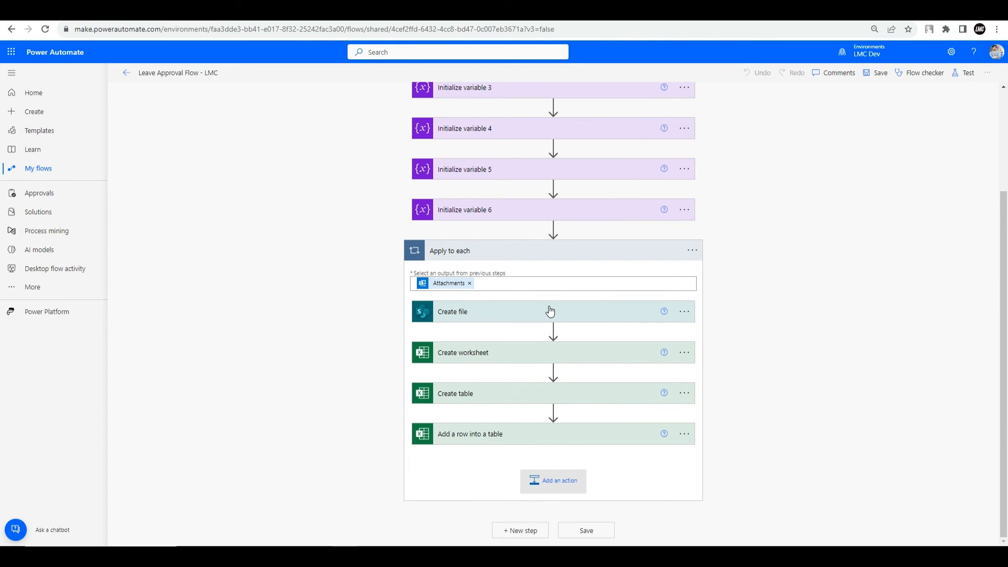
# Add the Excel Online (Business) action List rows present in a table after Add a row into a table, inside the loop
pyautogui.scroll(-6, 551, 311)
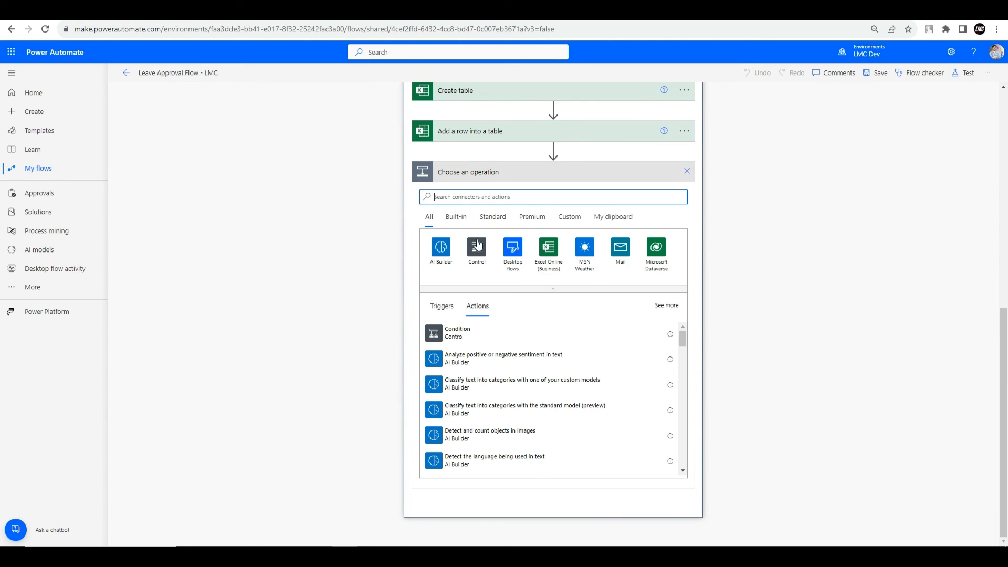
pyautogui.click(548, 248)
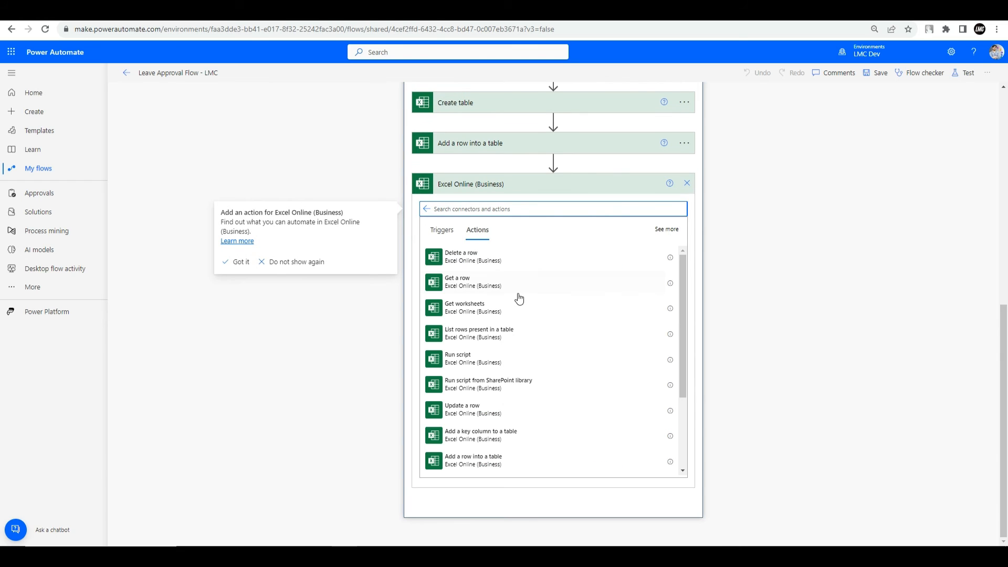
pyautogui.click(483, 339)
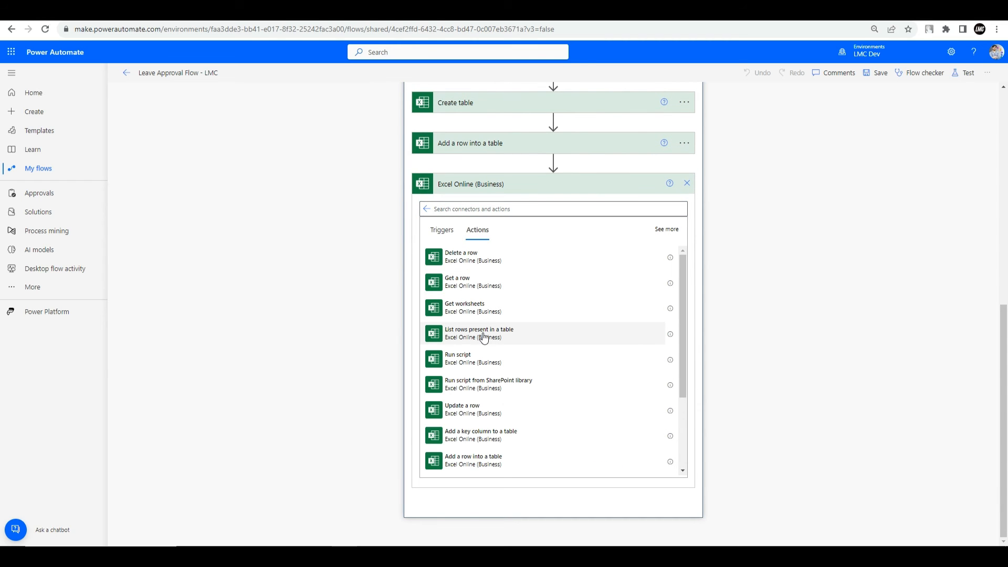
pyautogui.click(485, 340)
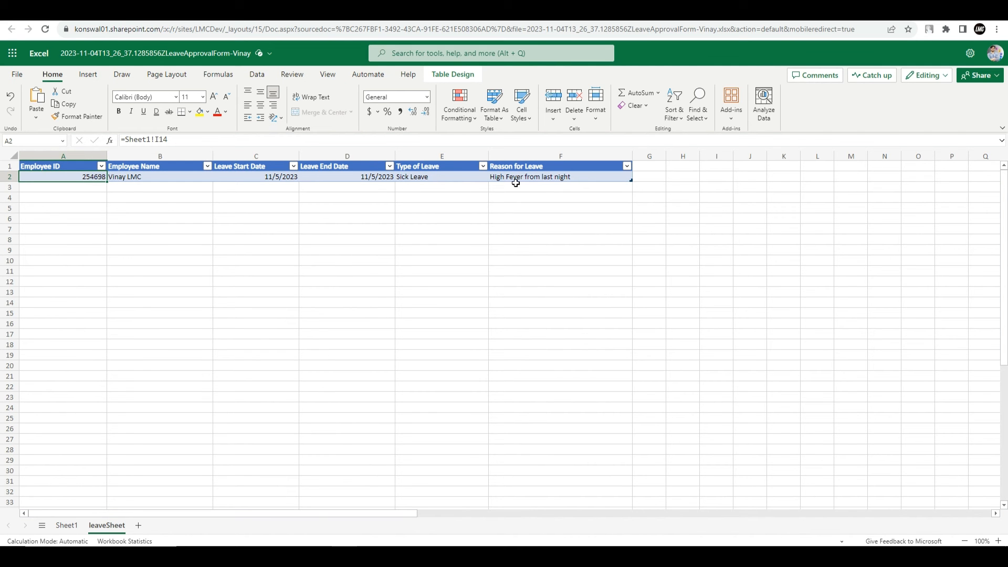
pyautogui.moveTo(76, 178)
pyautogui.mouseDown()
pyautogui.moveTo(291, 188)
pyautogui.moveTo(90, 185)
pyautogui.mouseUp()
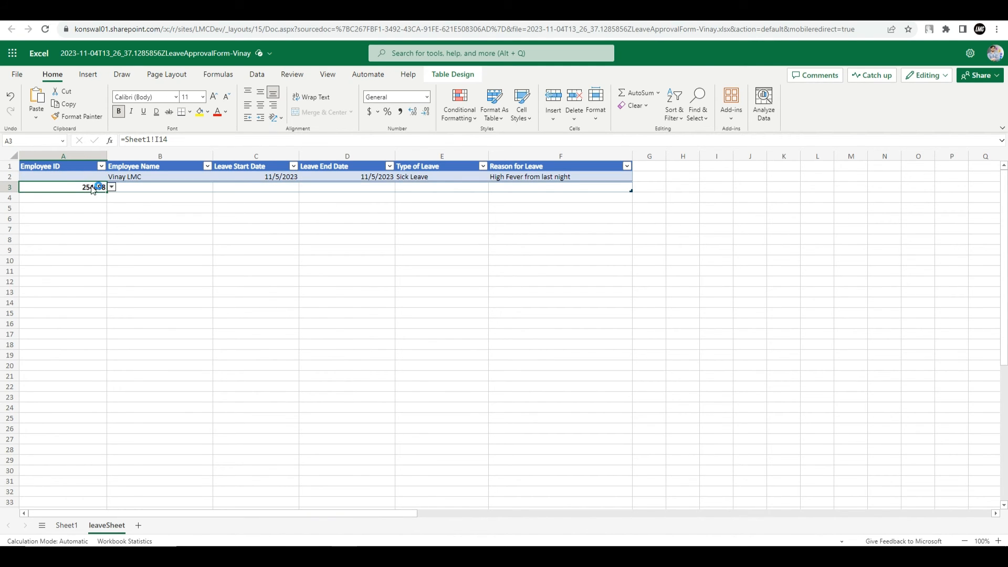
pyautogui.hotkey('ctrl', 'z')
pyautogui.hotkey('ctrl', 'z')
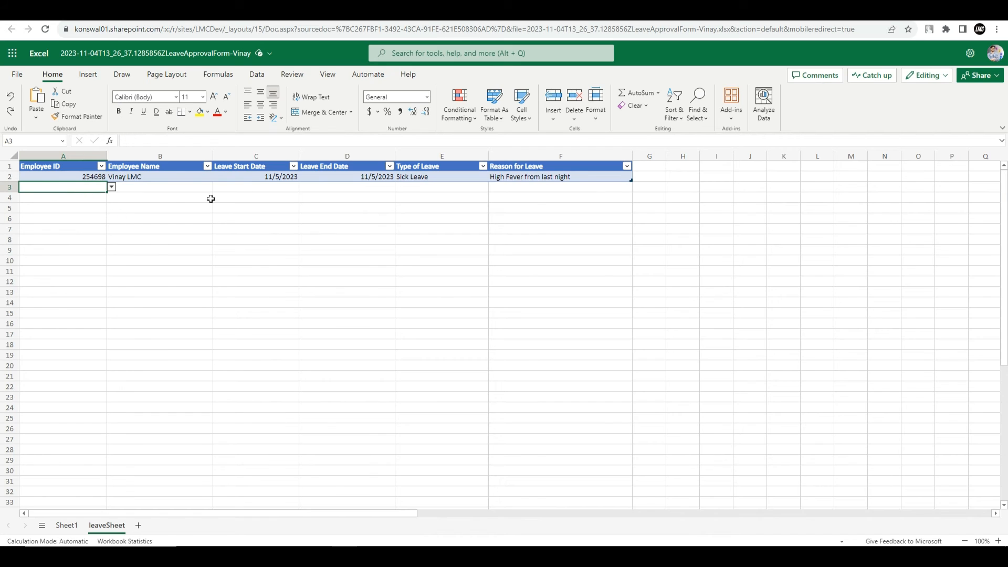
pyautogui.click(336, 282)
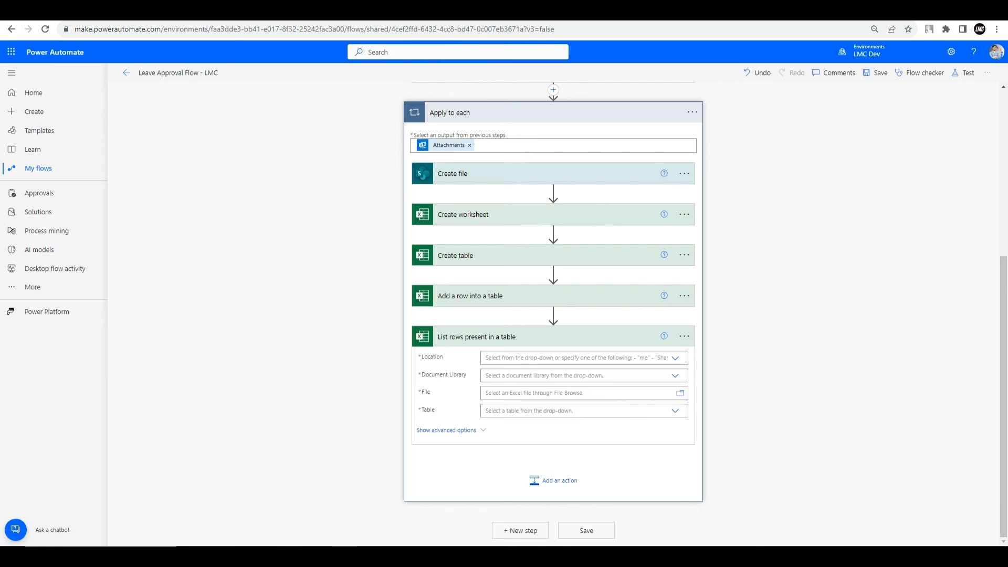
# Set the List rows present in a table action's location to SharePoint Site - LMC Dev and its document library to Documents
pyautogui.click(674, 357)
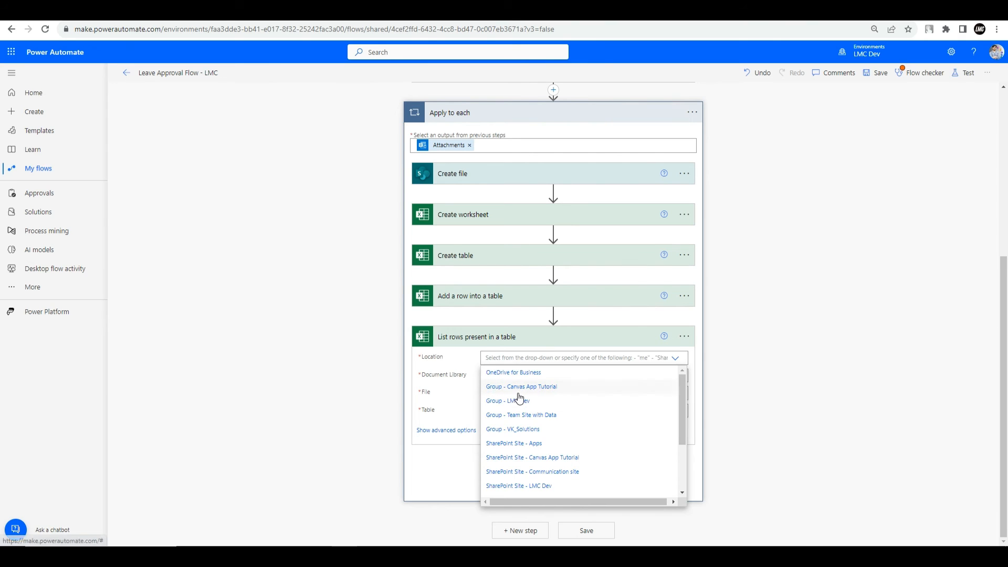
pyautogui.click(520, 485)
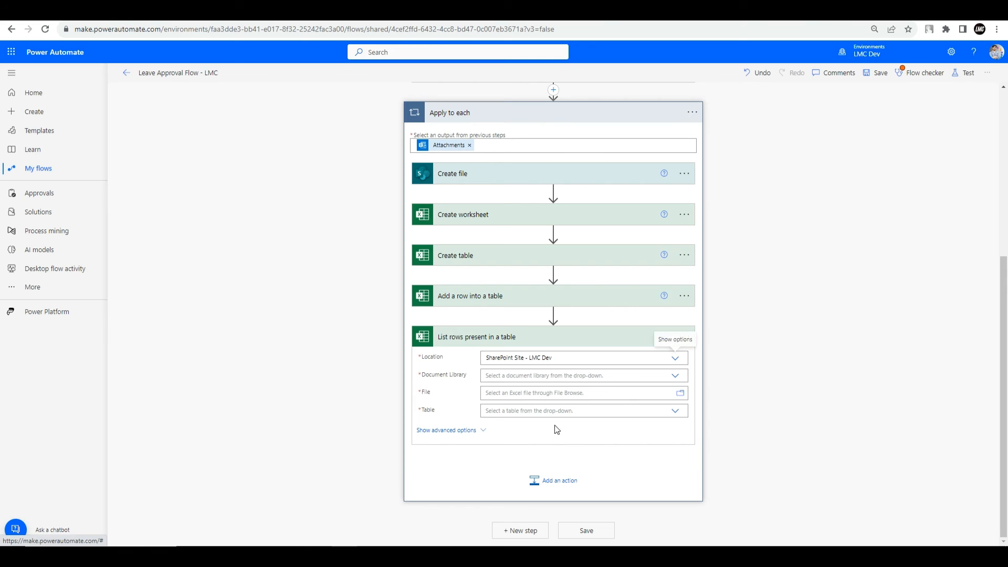
pyautogui.click(676, 376)
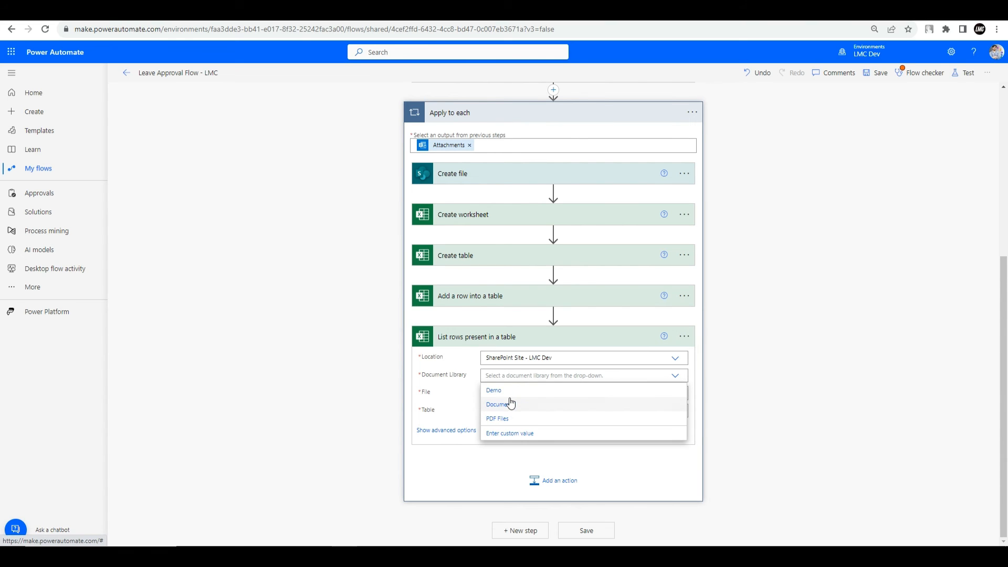
pyautogui.click(510, 405)
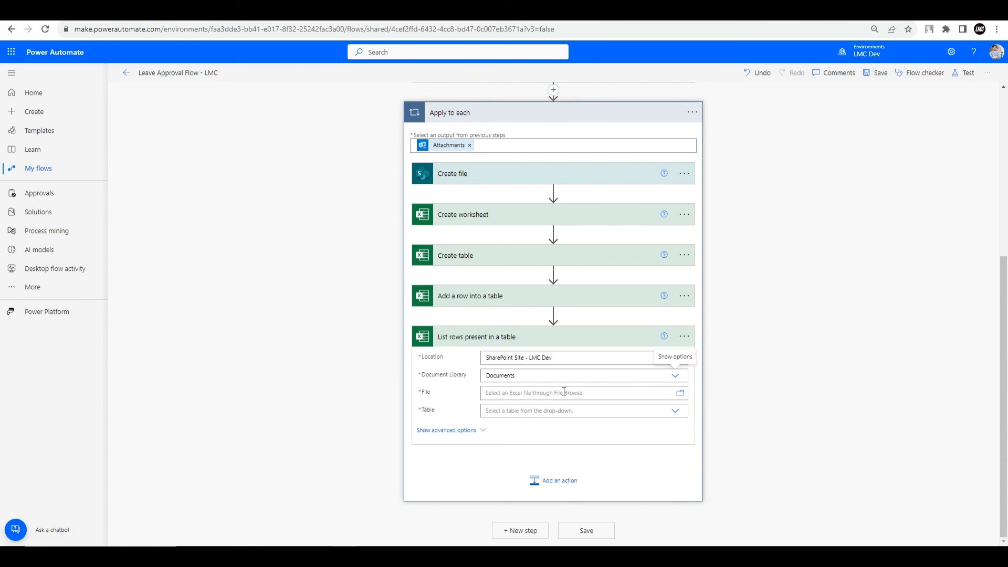
pyautogui.click(483, 295)
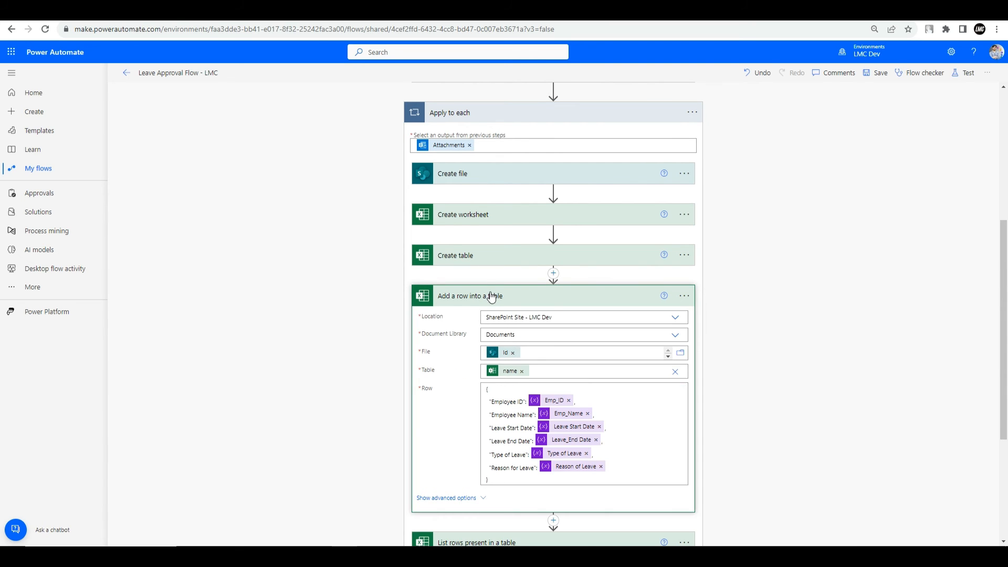
pyautogui.click(491, 296)
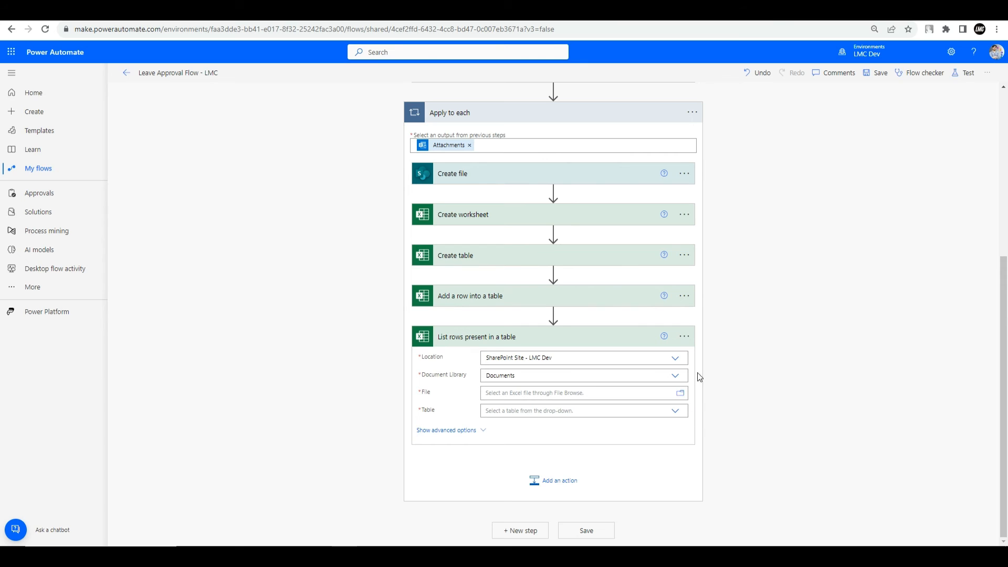
# Choose the 2023-11-04T13_26_37 form from Leave Approval Excel files as the List rows source file, with tbl_Leave as its table
pyautogui.click(680, 392)
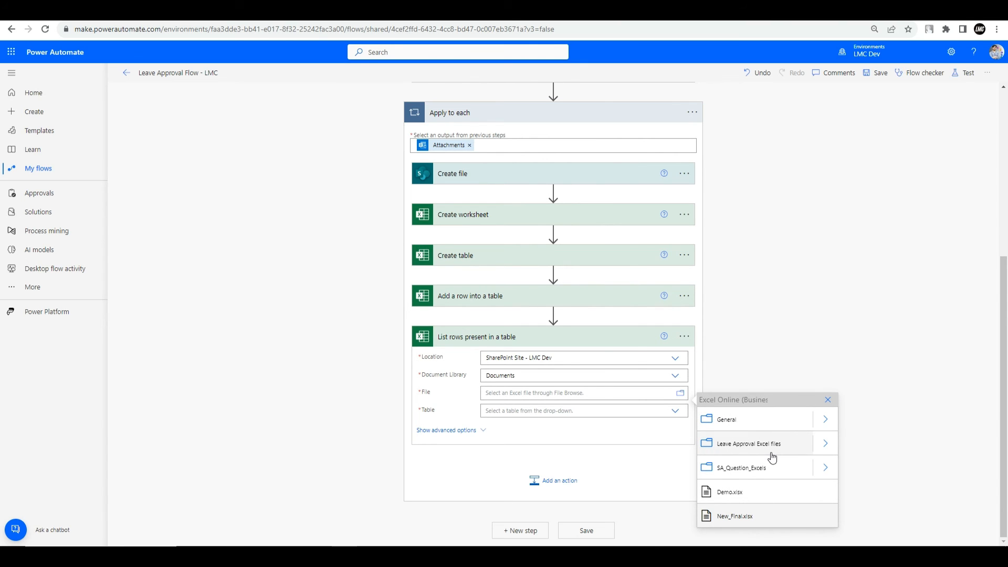
pyautogui.click(825, 443)
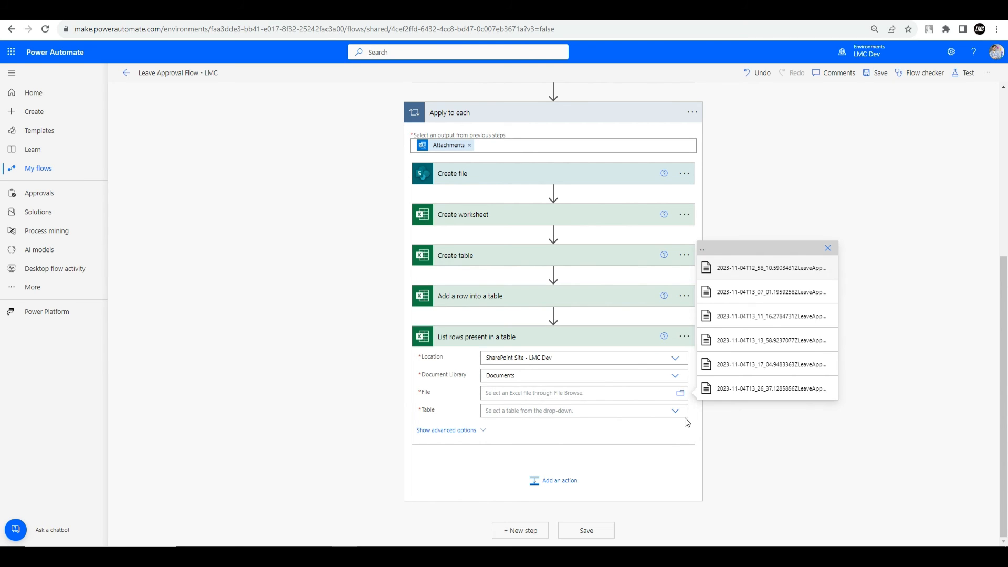
pyautogui.click(738, 391)
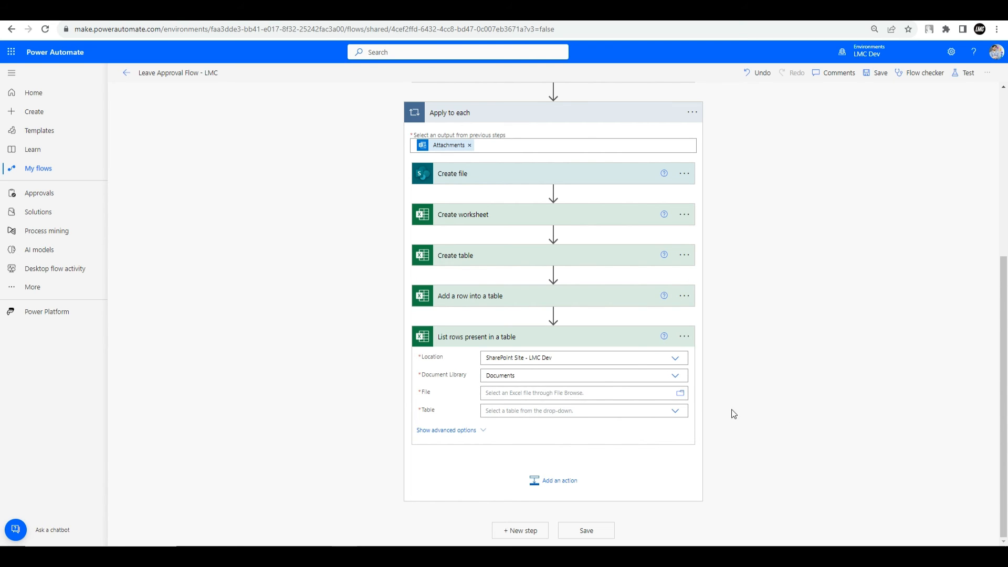
pyautogui.click(561, 431)
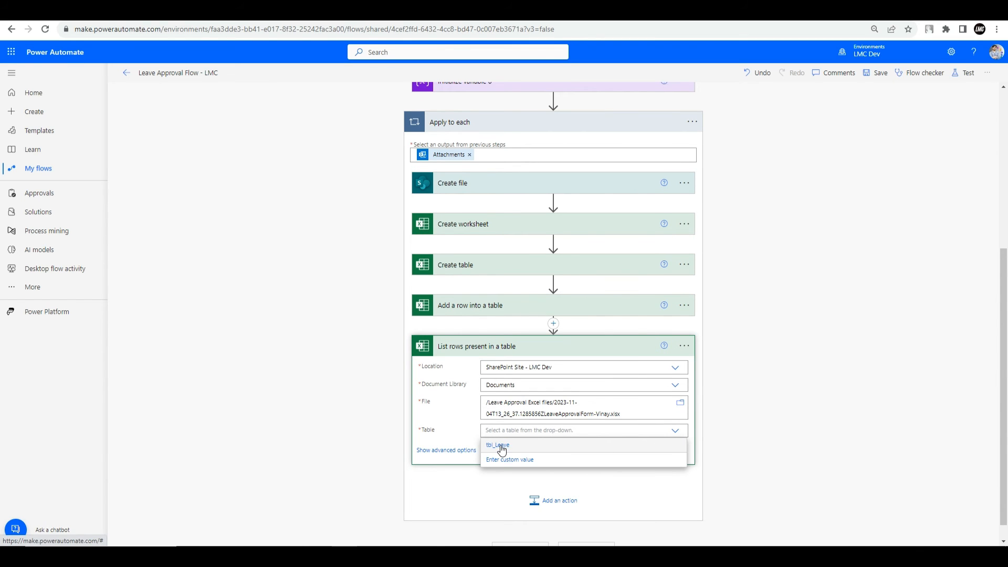
pyautogui.click(501, 447)
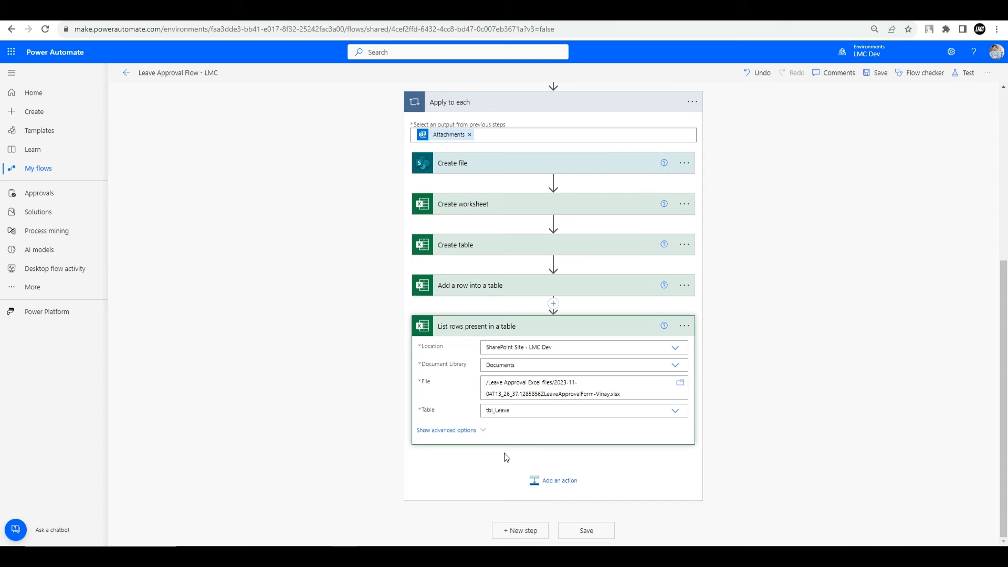
# Add the SharePoint action Create item after List rows present in a table, inside the Apply to each loop
pyautogui.click(555, 480)
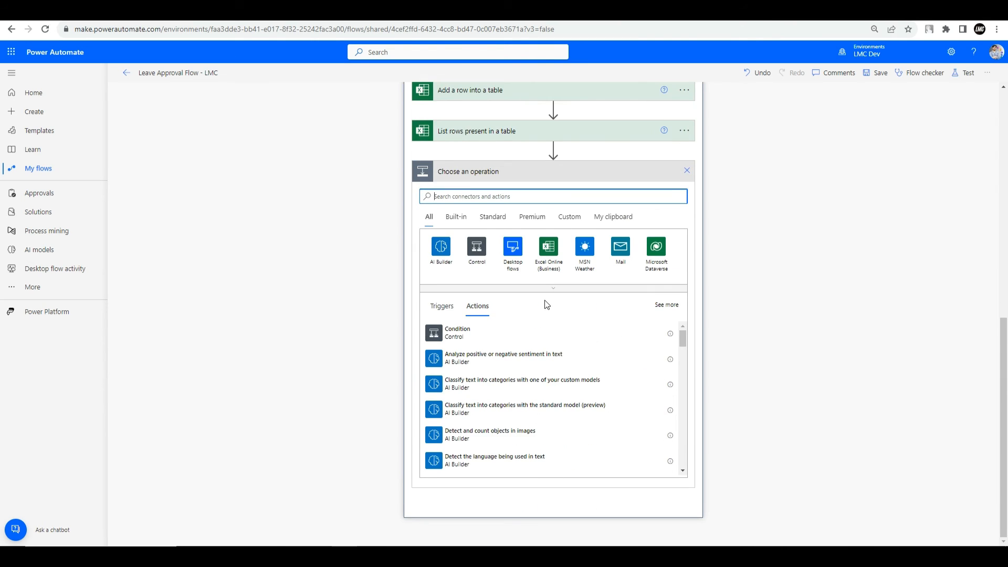
pyautogui.write('s')
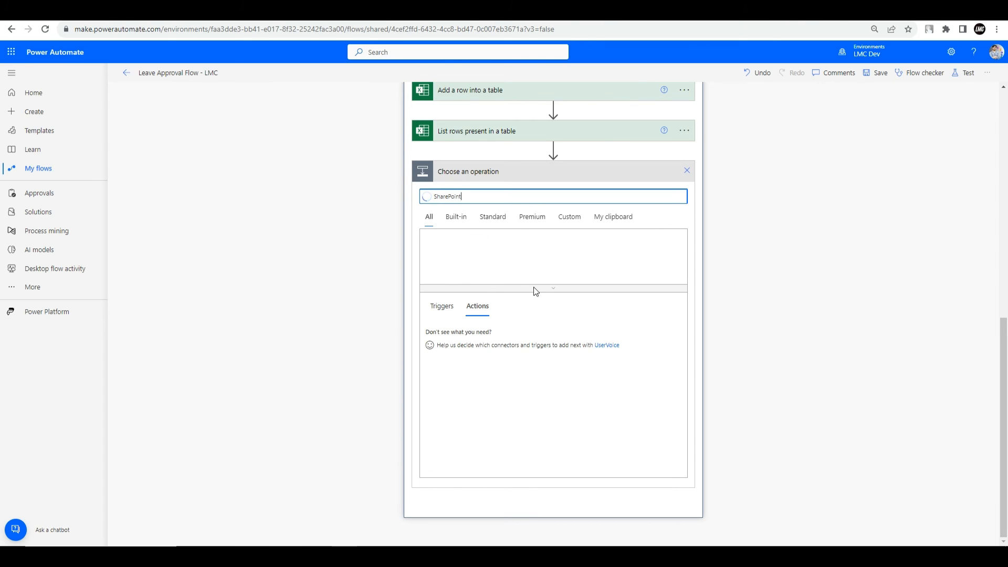
pyautogui.click(437, 250)
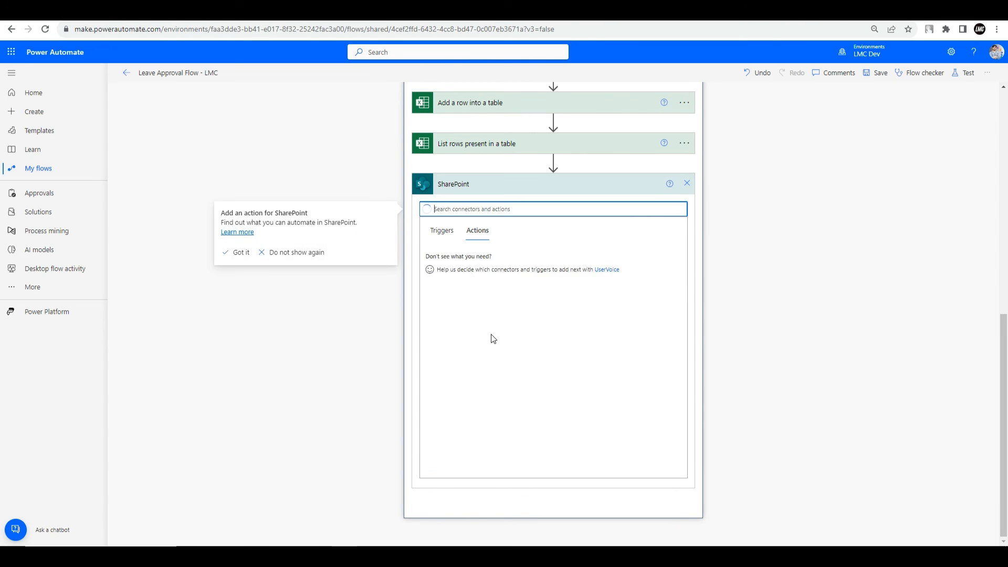
pyautogui.scroll(-3, 472, 315)
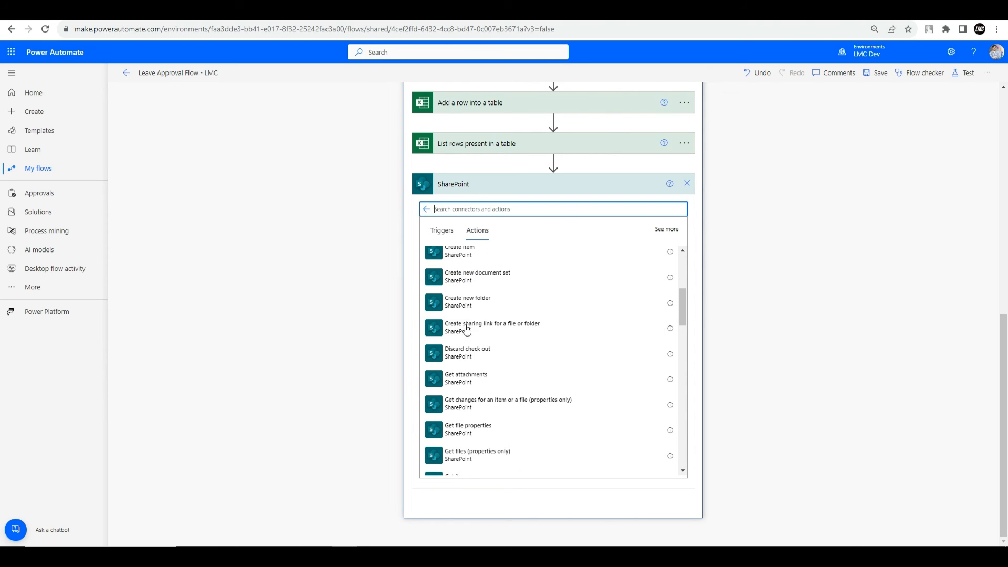
pyautogui.click(469, 253)
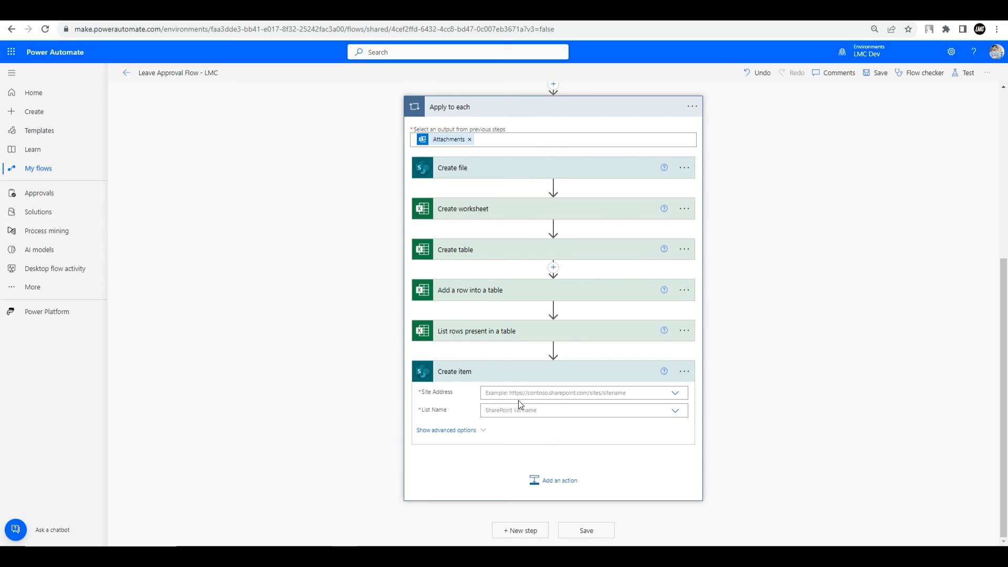
# Set the Create item action's site address to LMC Dev and its list name to tbl_Leave_LMC
pyautogui.click(674, 394)
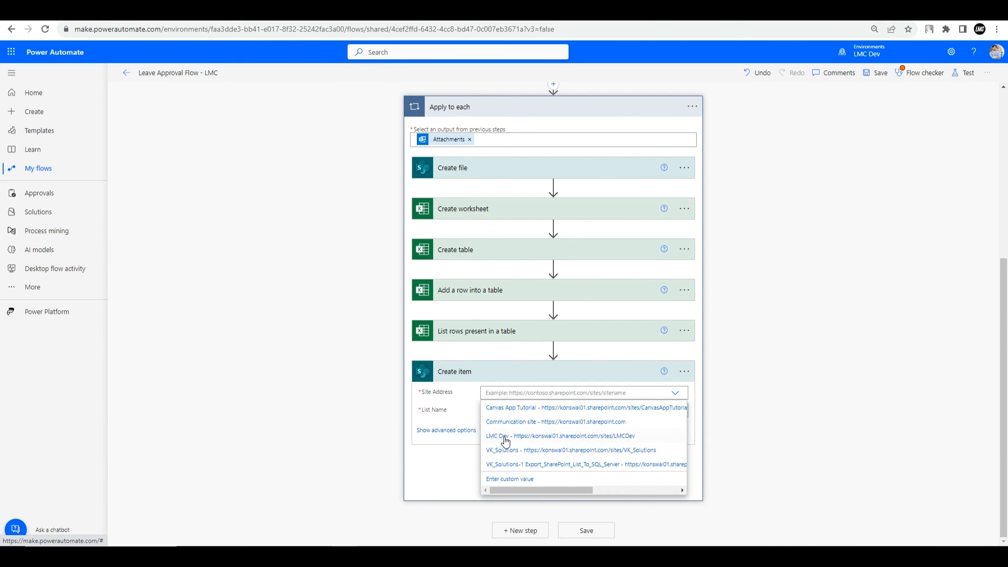
pyautogui.click(506, 438)
pyautogui.click(675, 412)
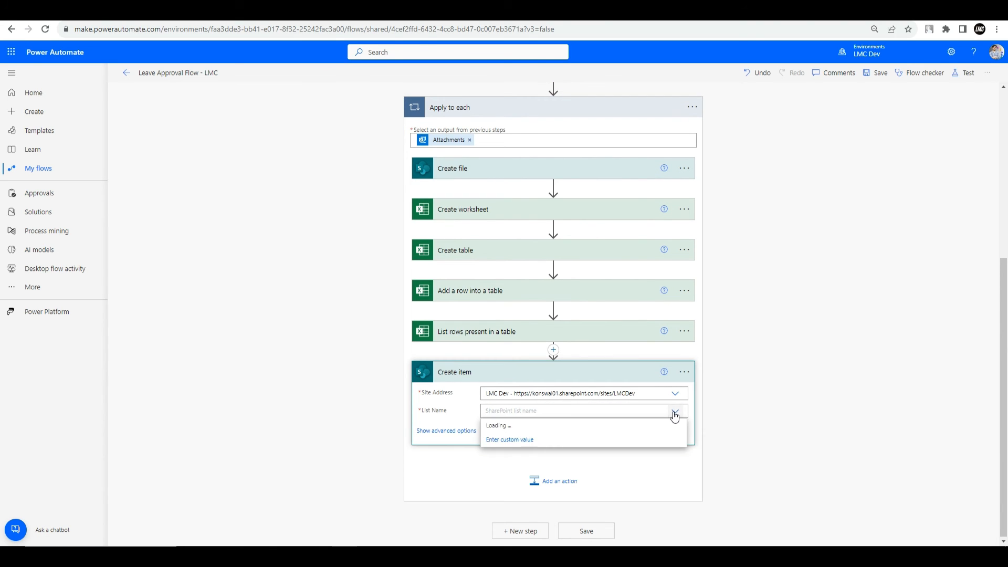
pyautogui.click(675, 412)
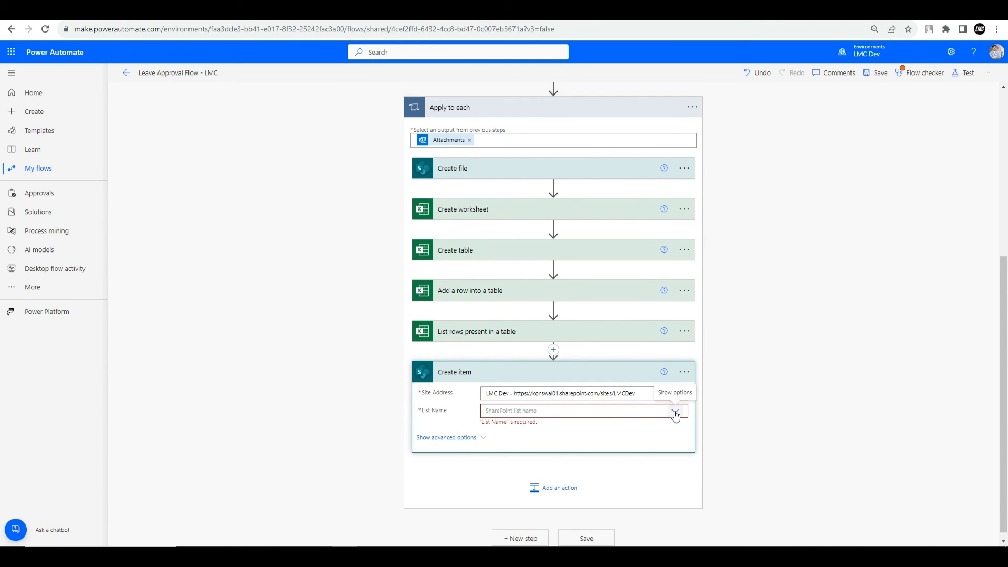
pyautogui.click(676, 412)
pyautogui.scroll(-5, 547, 456)
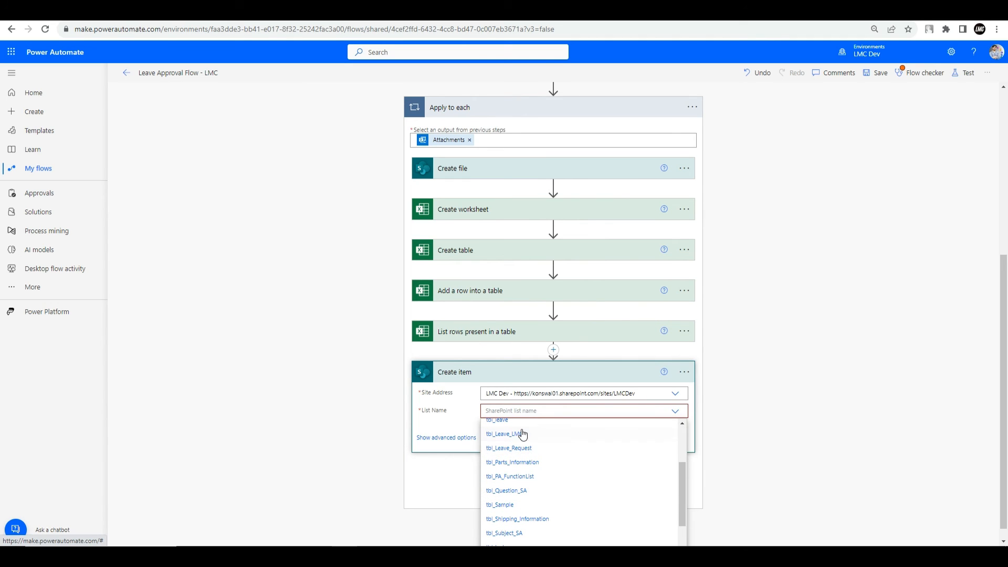
pyautogui.click(522, 433)
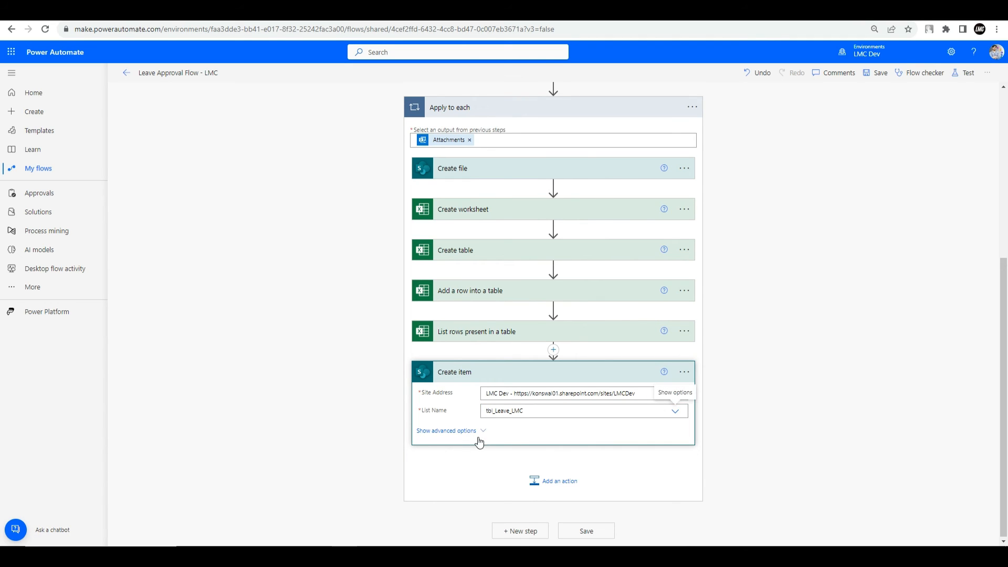
# Show Create item's advanced options, set the title to New Records and map Employee ID to the List rows Employee ID value
pyautogui.click(483, 433)
pyautogui.scroll(-3, 481, 422)
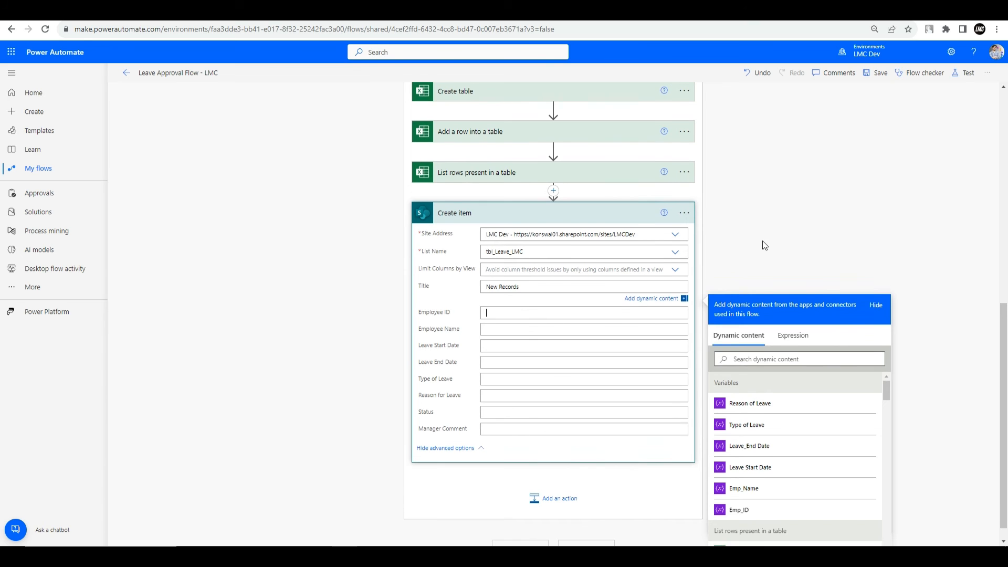
pyautogui.scroll(-3, 769, 431)
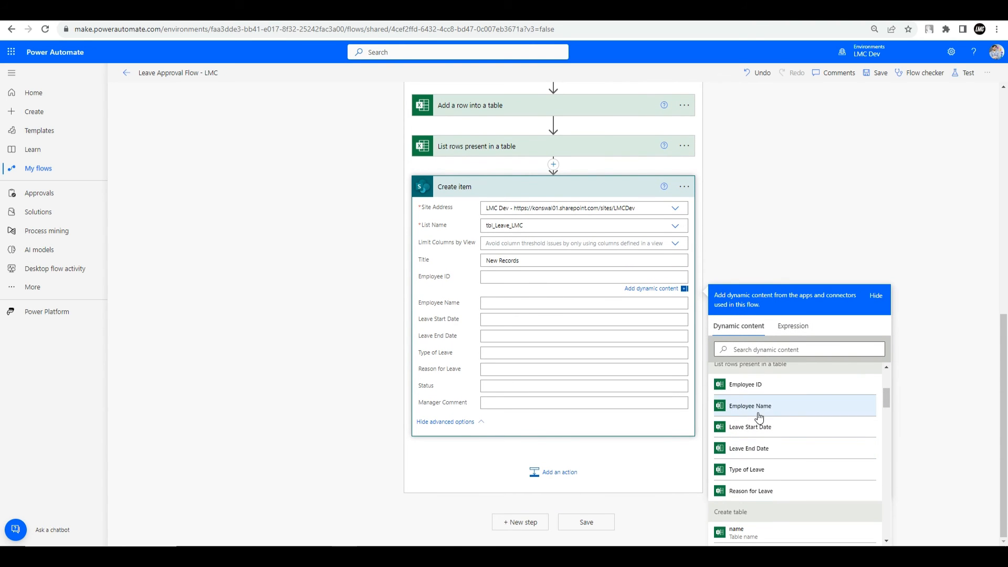
pyautogui.click(745, 385)
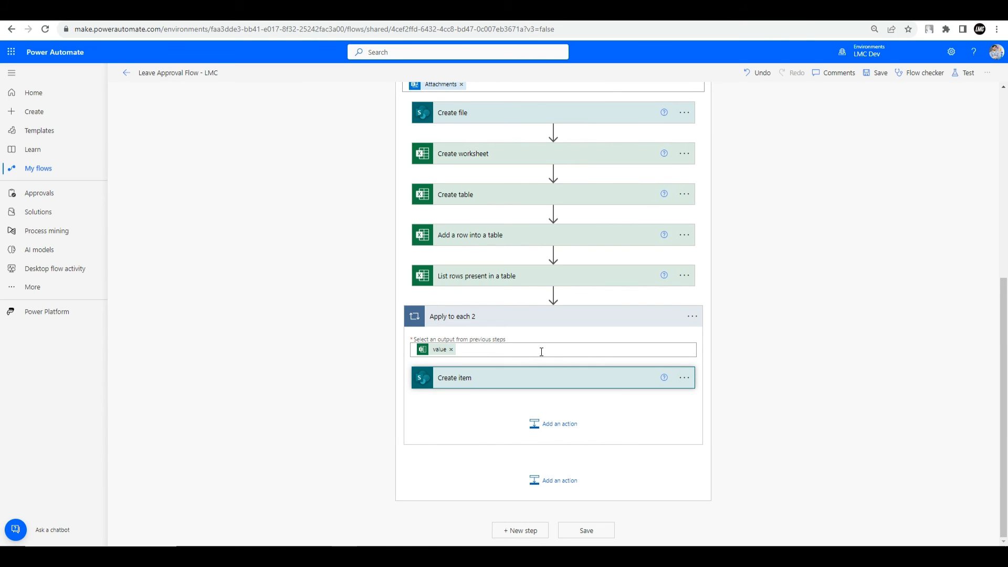
# Reopen Create item inside Apply to each 2 and map Employee Name to only the Employee Name value from List rows
pyautogui.click(545, 377)
pyautogui.scroll(-3, 551, 414)
pyautogui.click(518, 338)
pyautogui.scroll(-2, 838, 238)
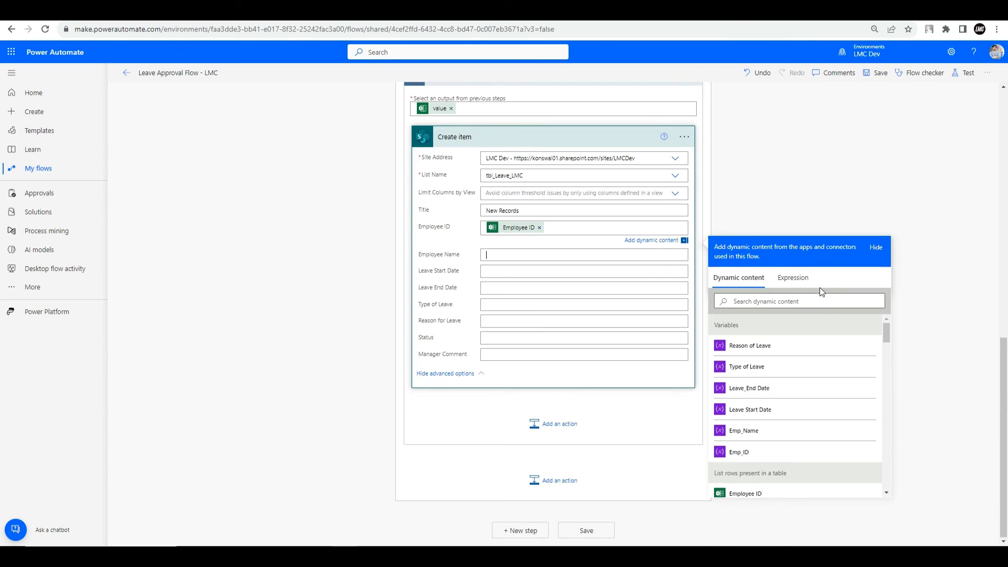
pyautogui.scroll(-4, 835, 407)
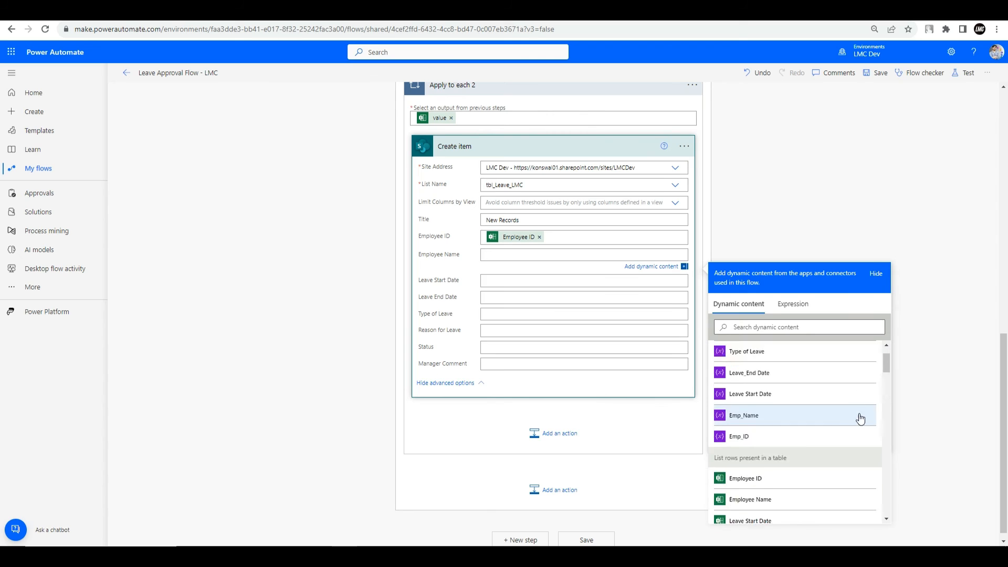
pyautogui.scroll(1, 787, 383)
pyautogui.click(749, 385)
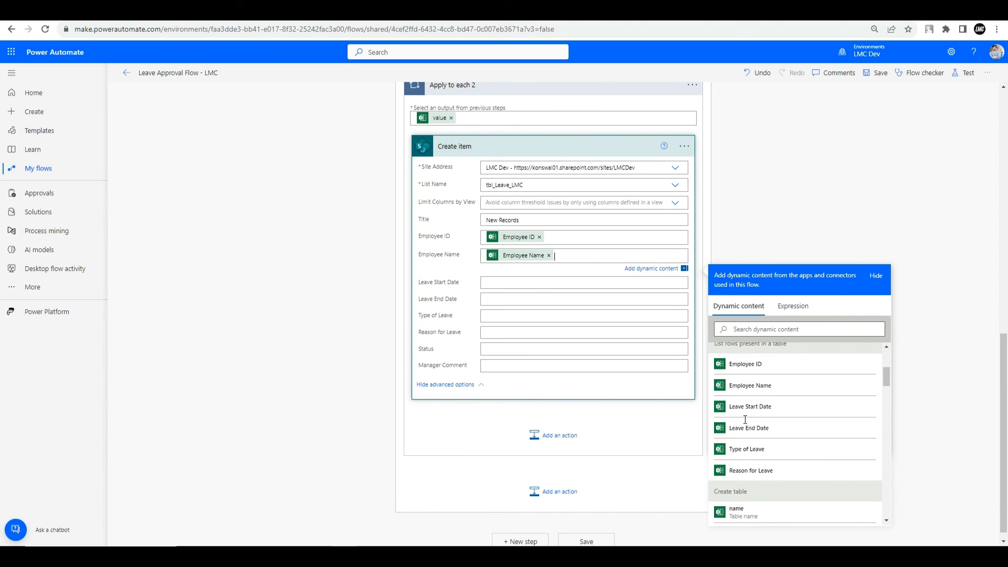
pyautogui.click(751, 407)
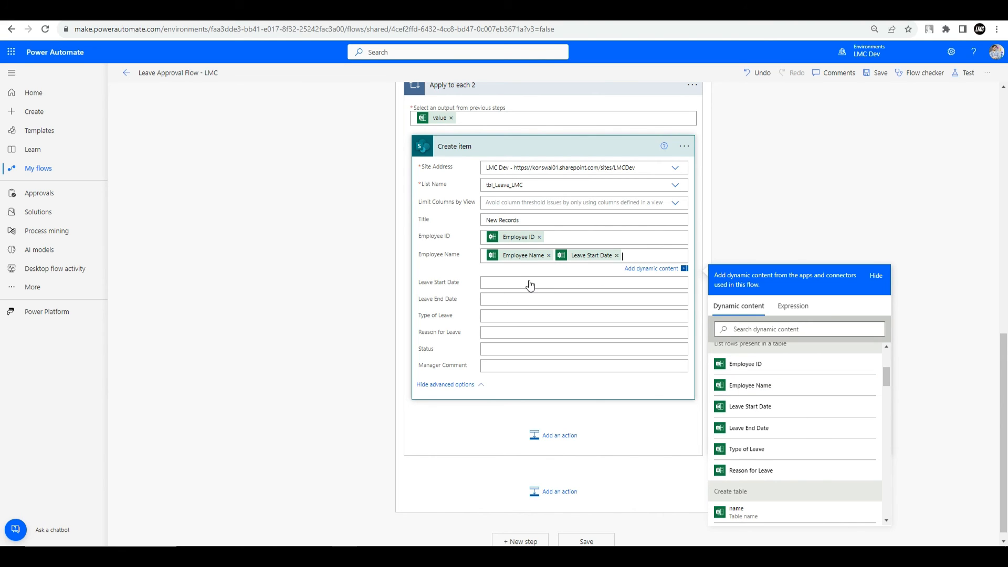
pyautogui.press('BackSpace')
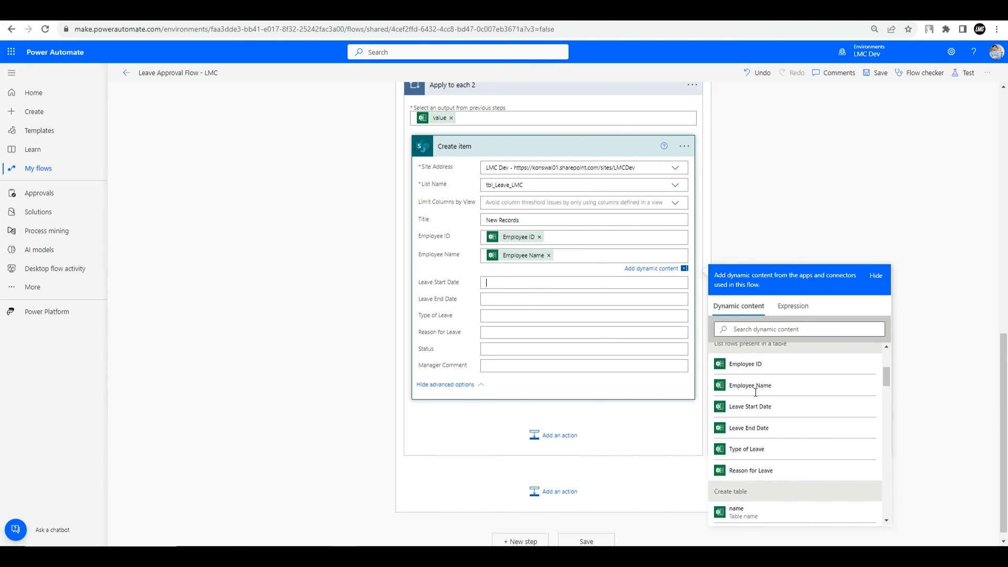
# Map Create item's Leave Start Date and Leave End Date fields to the matching values from List rows present in a table
pyautogui.scroll(-3, 753, 422)
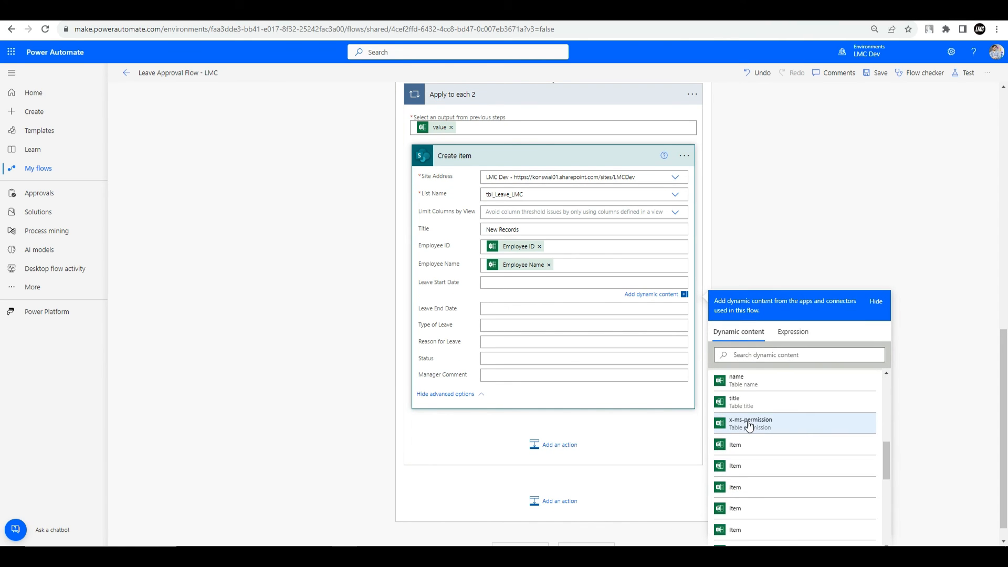
pyautogui.click(750, 433)
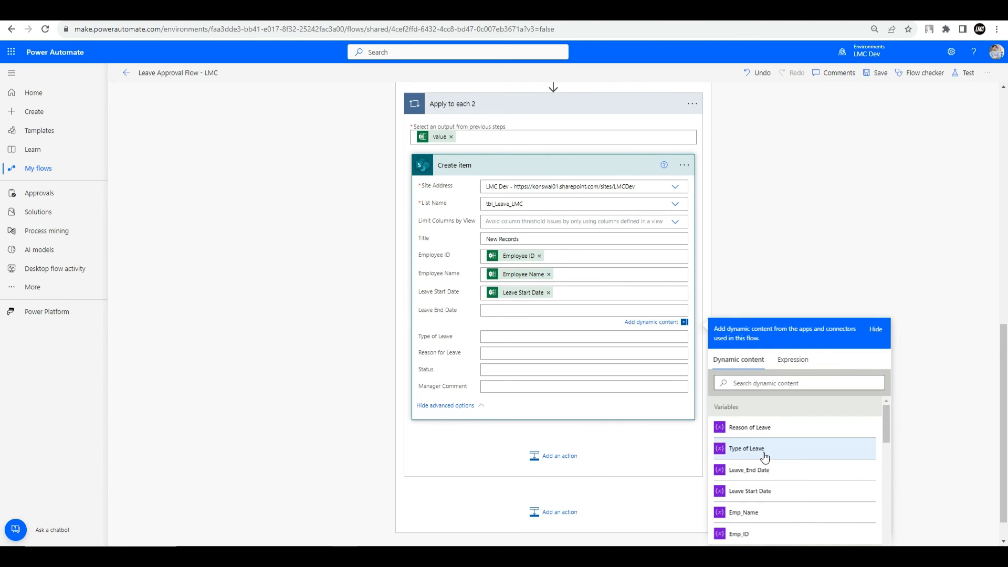
pyautogui.scroll(-5, 765, 455)
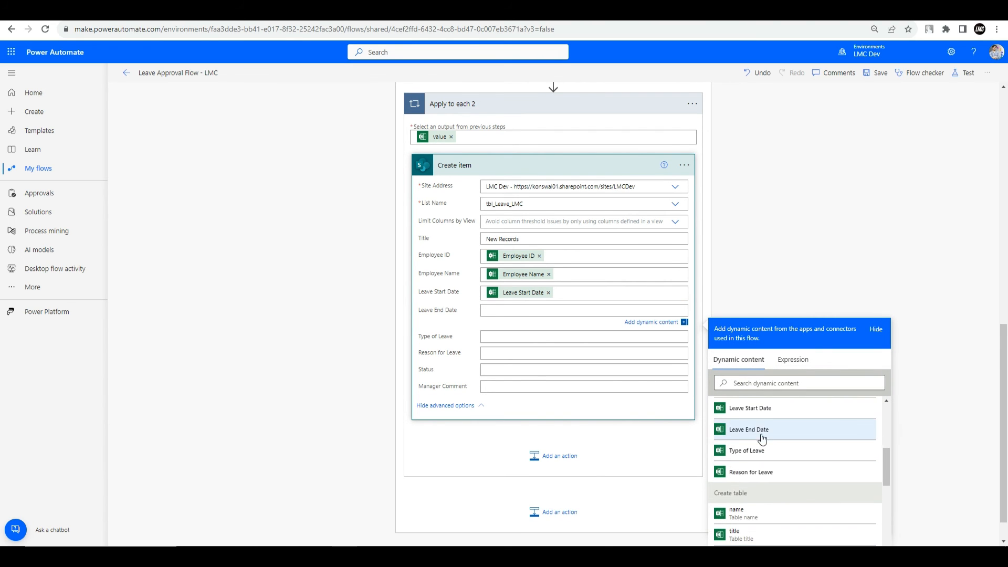
pyautogui.click(760, 430)
# Map Create item's Type of Leave field to the Type of Leave value from List rows present in a table
pyautogui.click(507, 339)
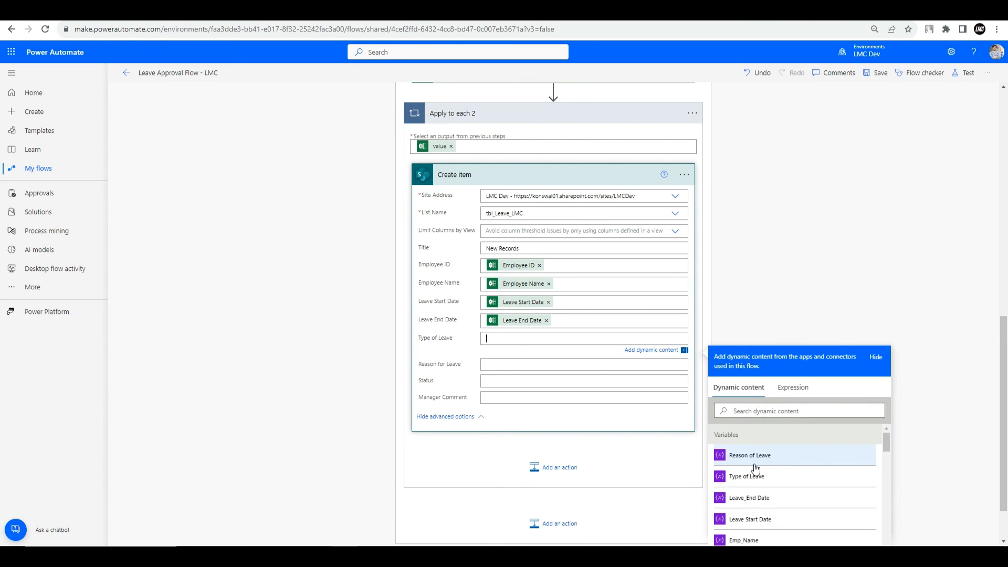
pyautogui.scroll(-5, 752, 457)
pyautogui.scroll(2, 750, 456)
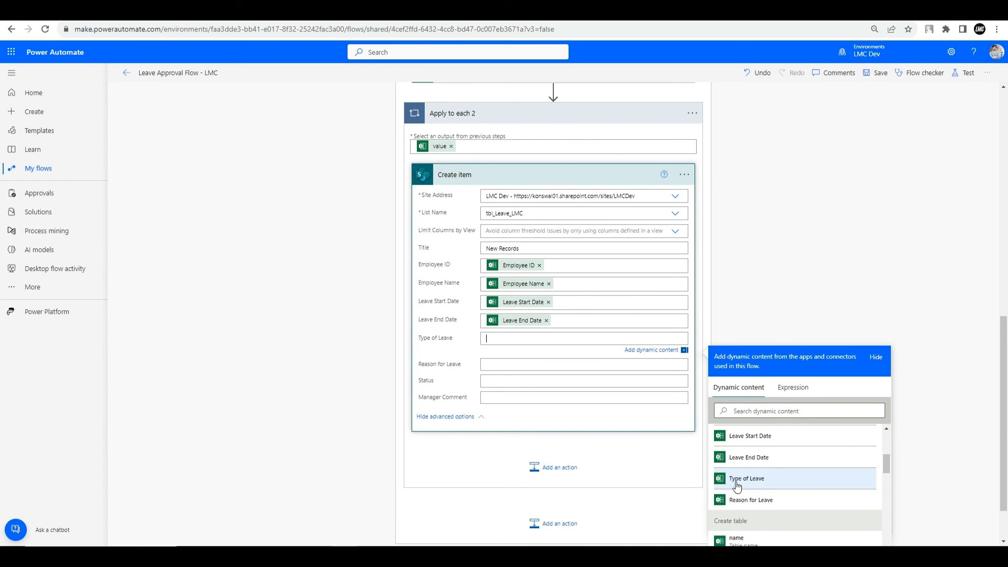
pyautogui.click(745, 479)
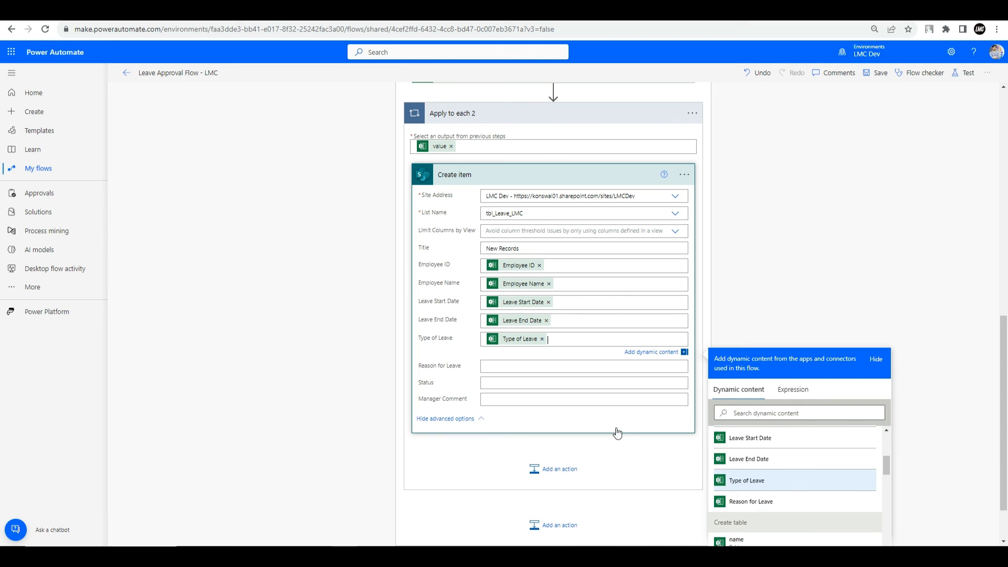
# Map Create item's Reason for Leave field to the Reason for Leave value from List rows present in a table
pyautogui.click(486, 366)
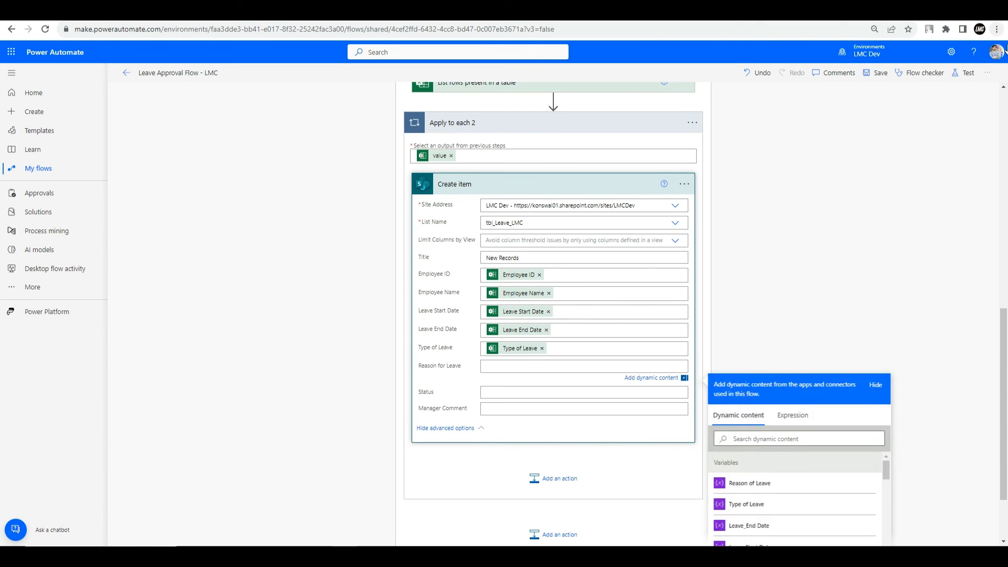
pyautogui.scroll(-2, 857, 273)
pyautogui.scroll(-3, 777, 417)
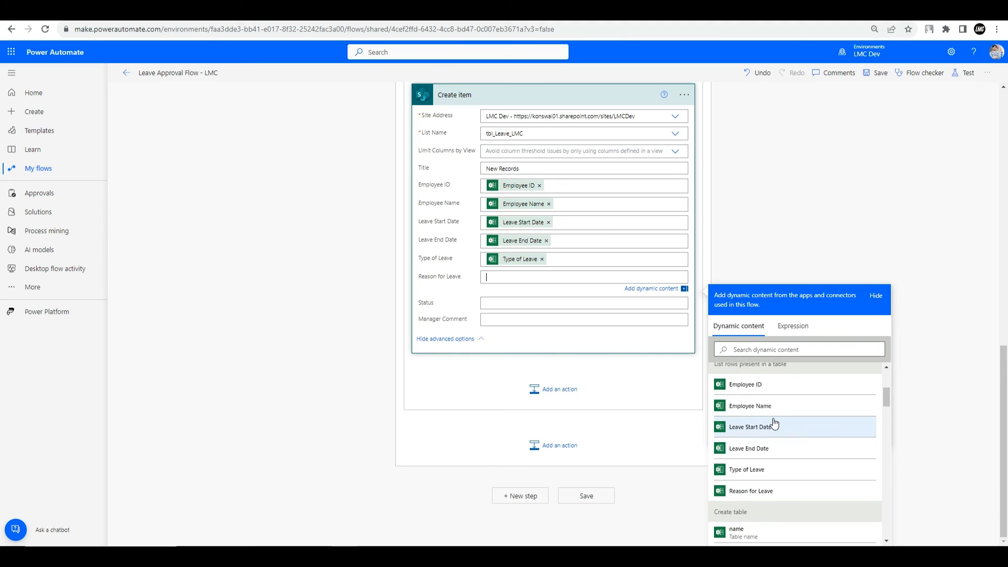
pyautogui.click(758, 489)
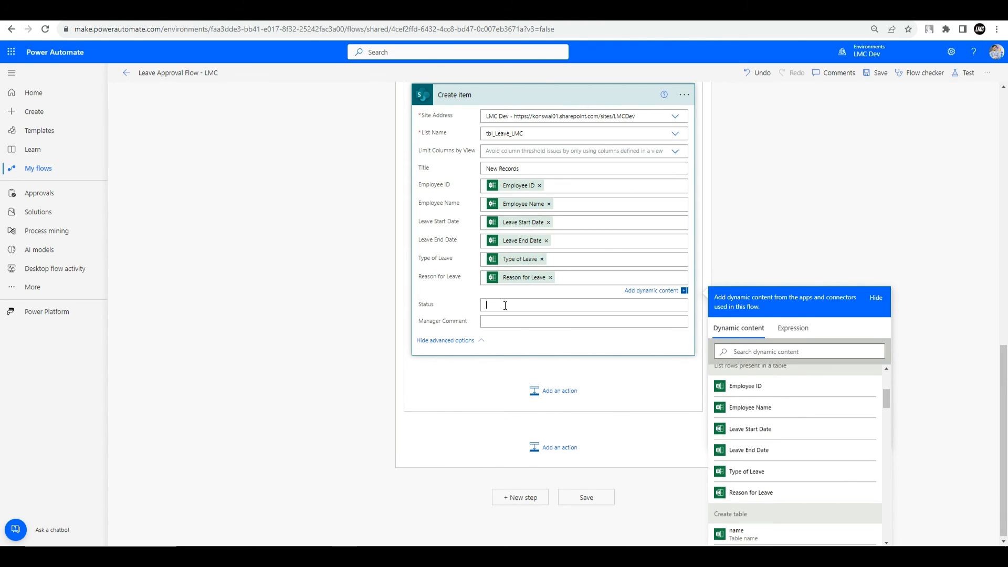
# Set Create item's Status to Pending, leave Manager Comment blank, and save the flow
pyautogui.write('Pending')
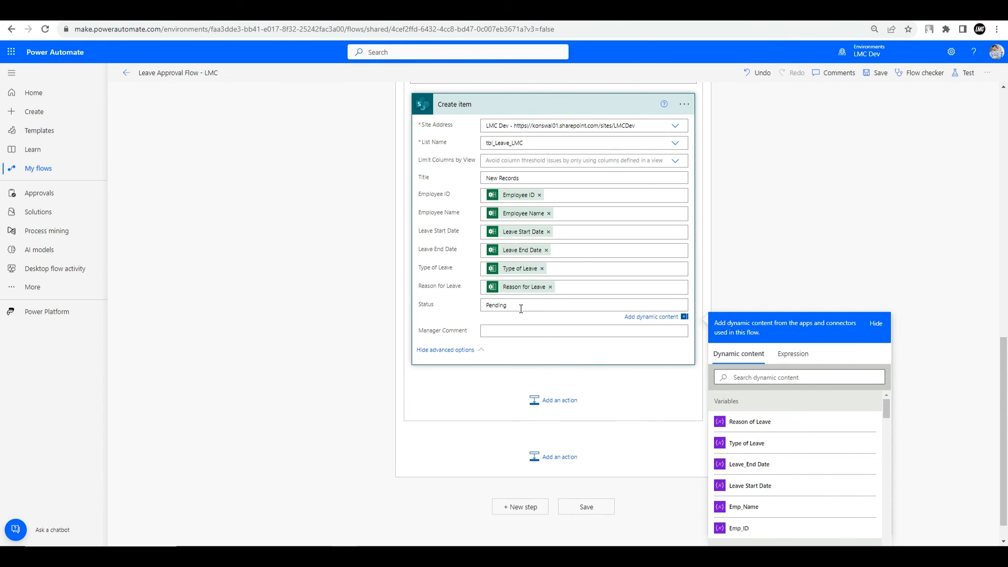
pyautogui.click(516, 332)
pyautogui.scroll(3, 861, 120)
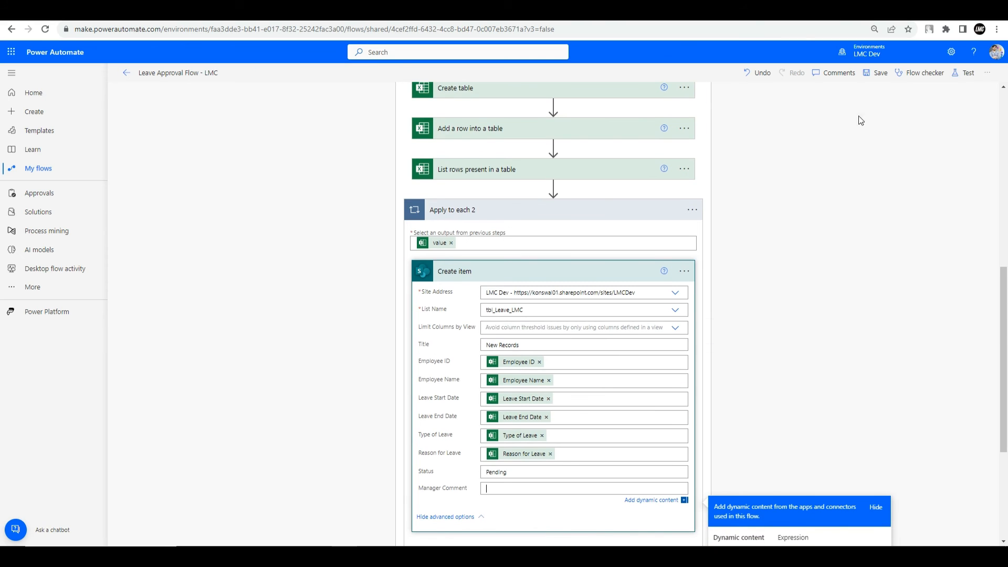
pyautogui.click(882, 79)
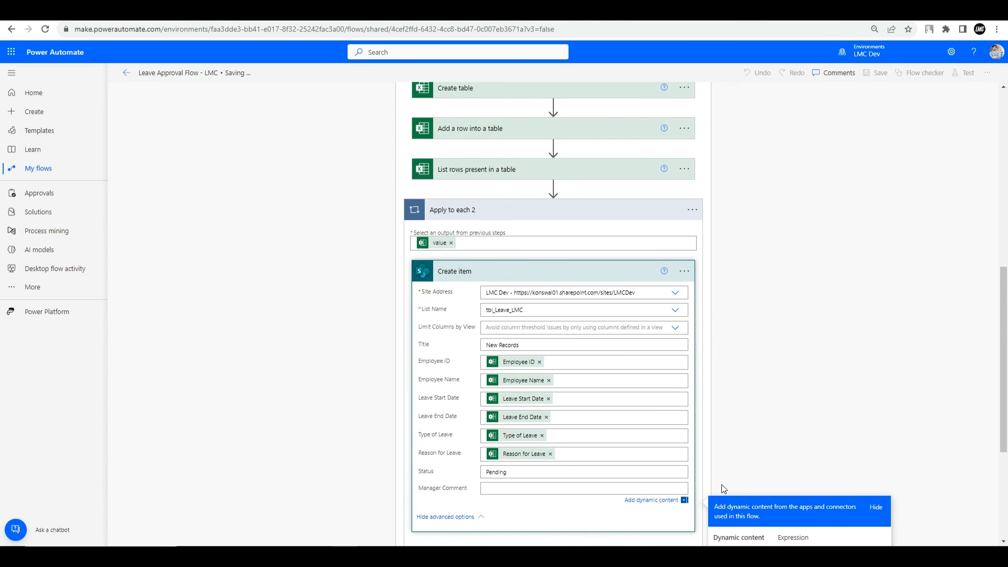
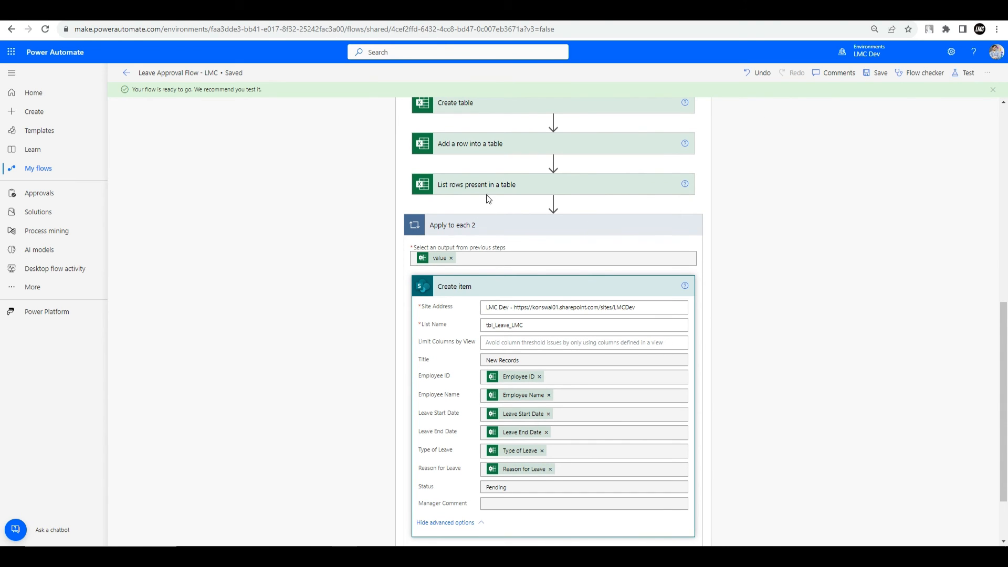
# Replace the fixed file in List rows present in a table with a single Id value from Create file and clear its Table value
pyautogui.click(489, 186)
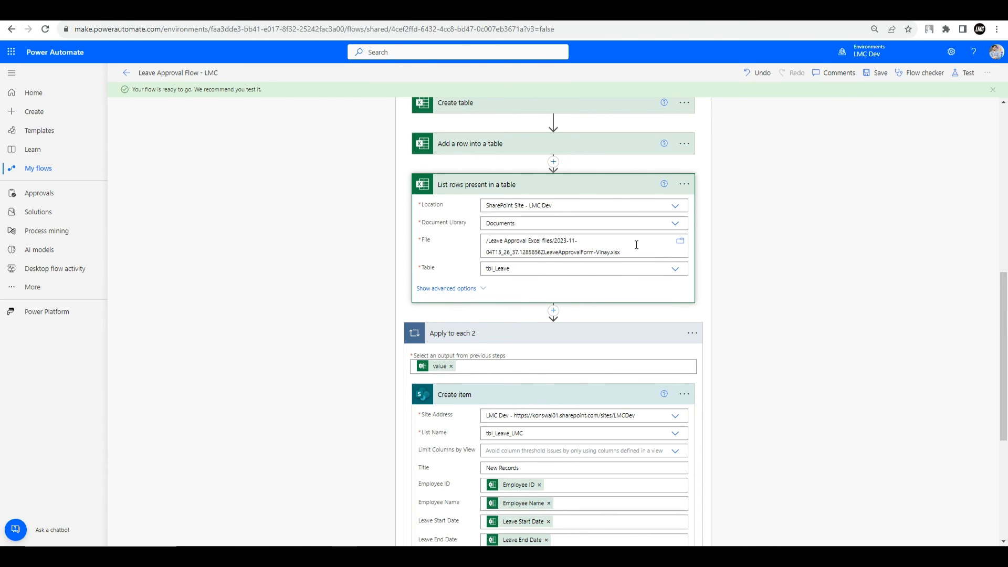
pyautogui.moveTo(632, 253); pyautogui.dragTo(484, 241)
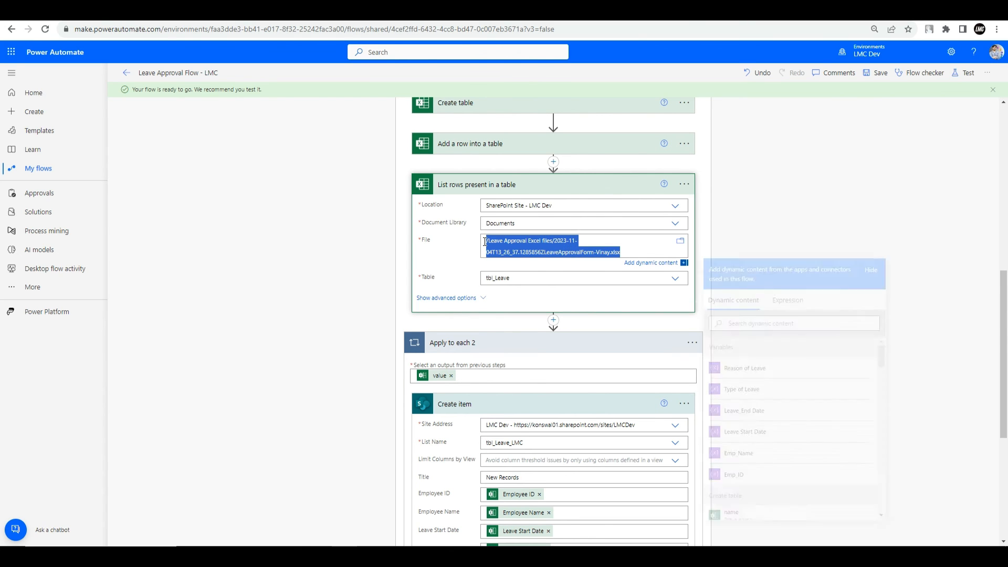
pyautogui.press('BackSpace')
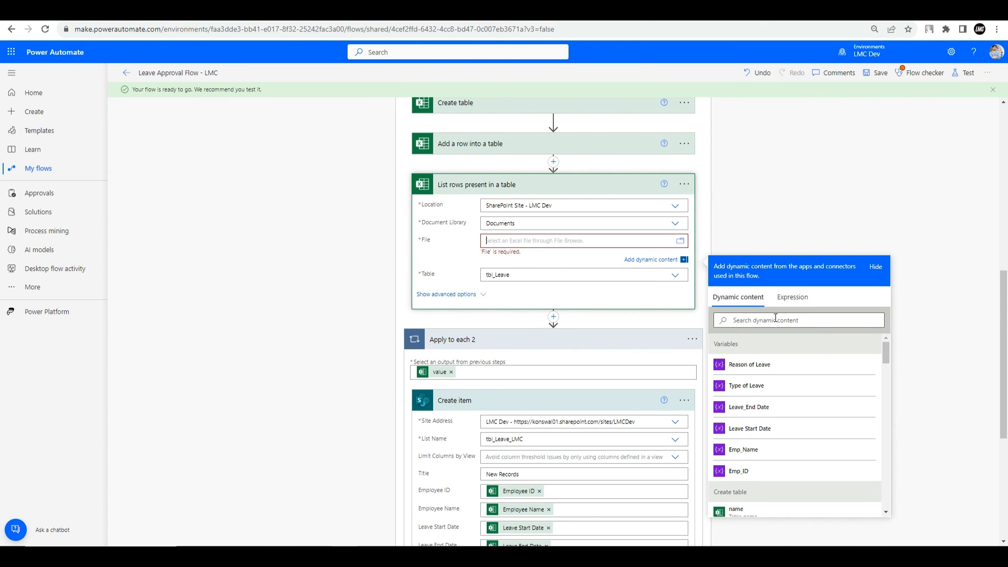
pyautogui.scroll(-4, 776, 325)
pyautogui.scroll(-5, 764, 210)
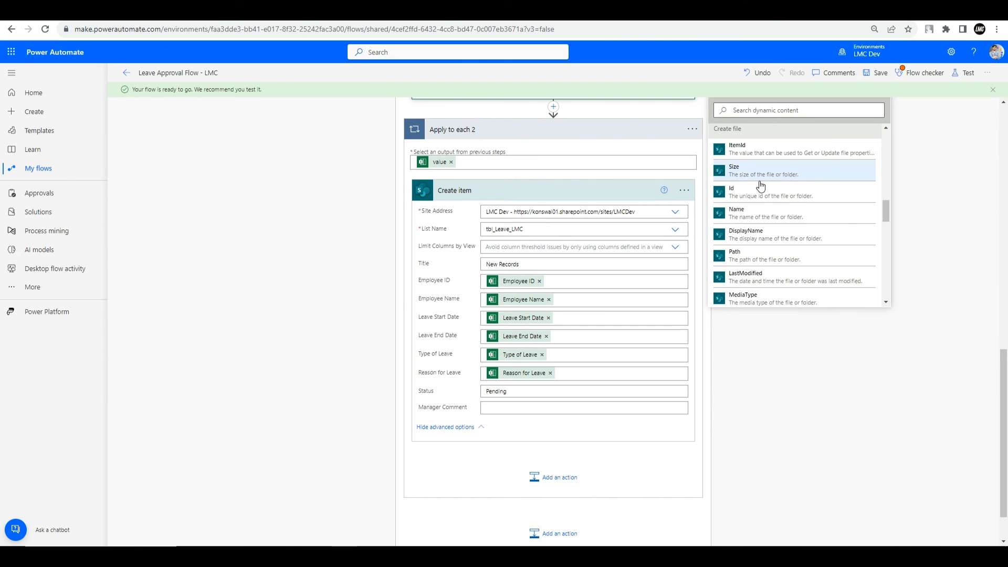
pyautogui.click(745, 194)
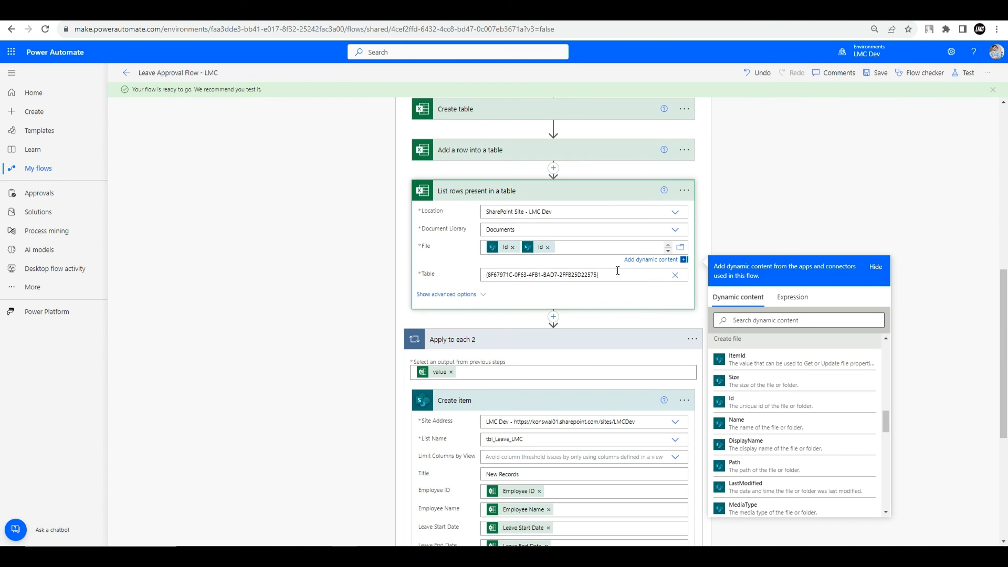
pyautogui.click(548, 246)
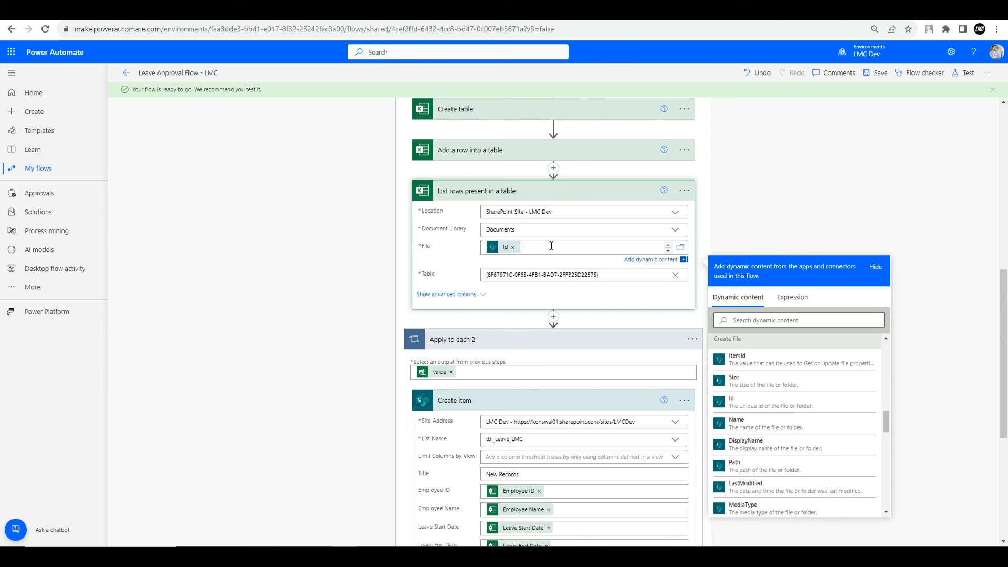
pyautogui.click(676, 276)
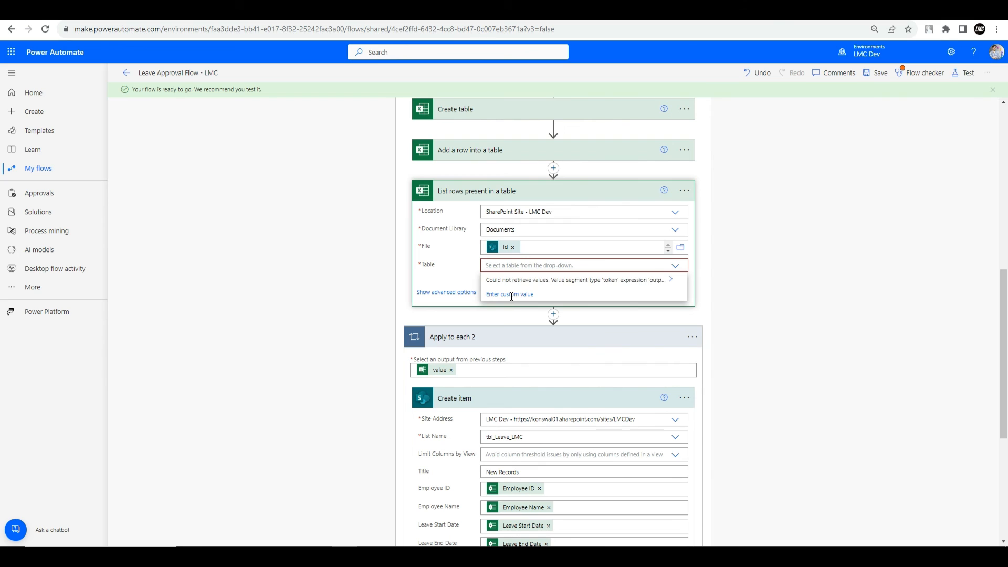
# Try to enter tbl_Leave as the Table value of List rows present in a table
pyautogui.click(511, 295)
pyautogui.click(510, 265)
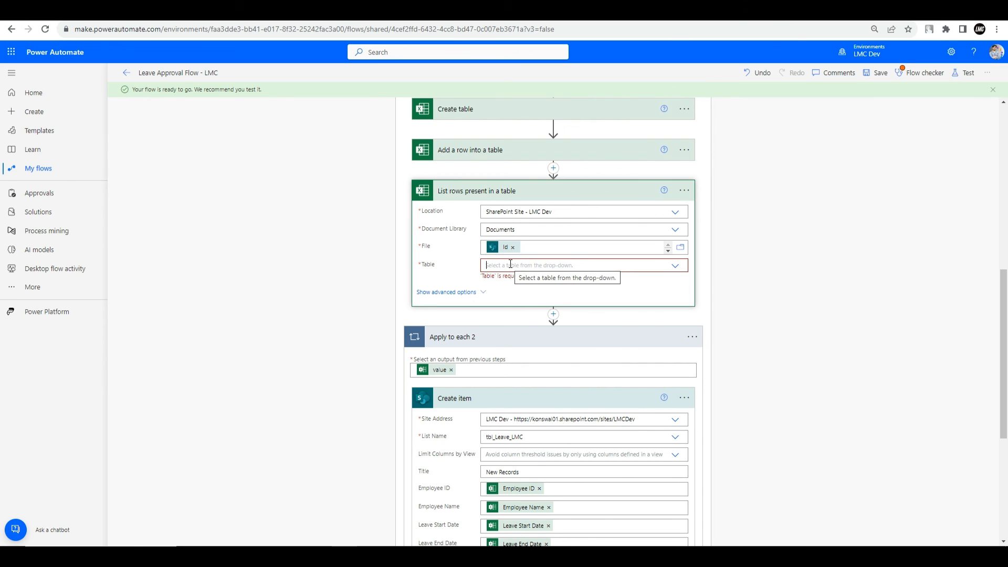
pyautogui.write('t')
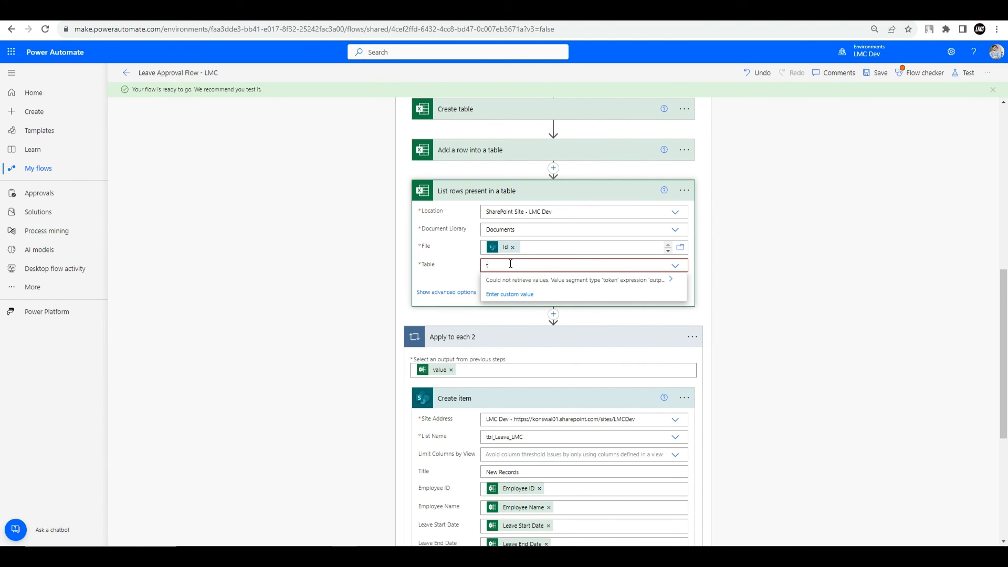
pyautogui.write('bl_Leave')
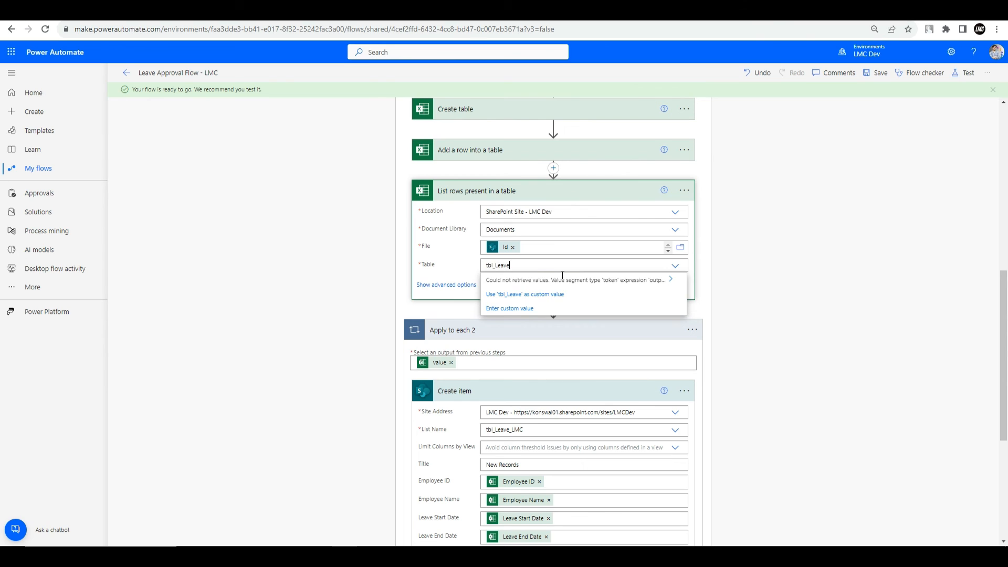
# Check the Create table and Add a row into a table settings, and map List rows present in a table's Table to Create table's name value
pyautogui.scroll(2, 562, 274)
pyautogui.click(492, 215)
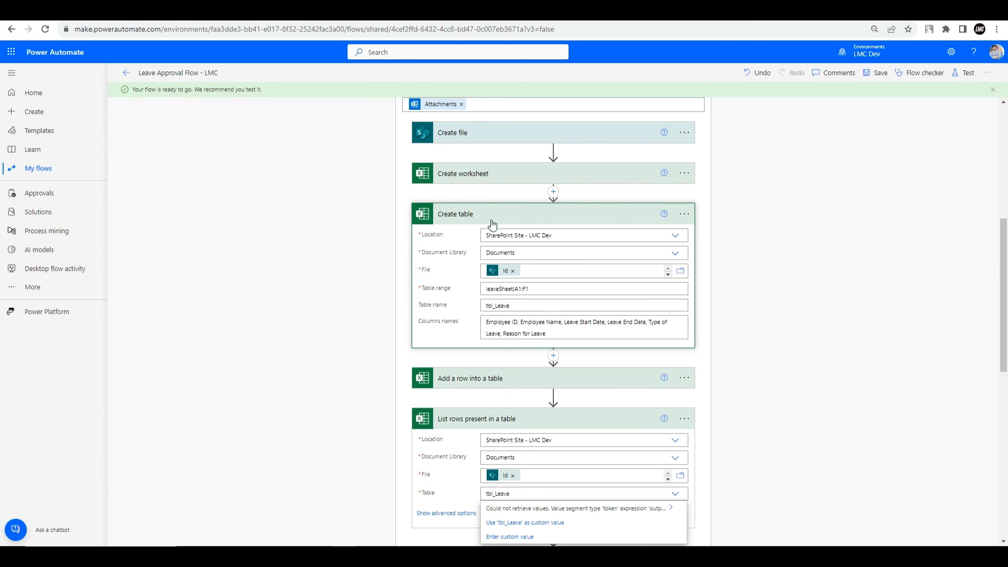
pyautogui.click(483, 380)
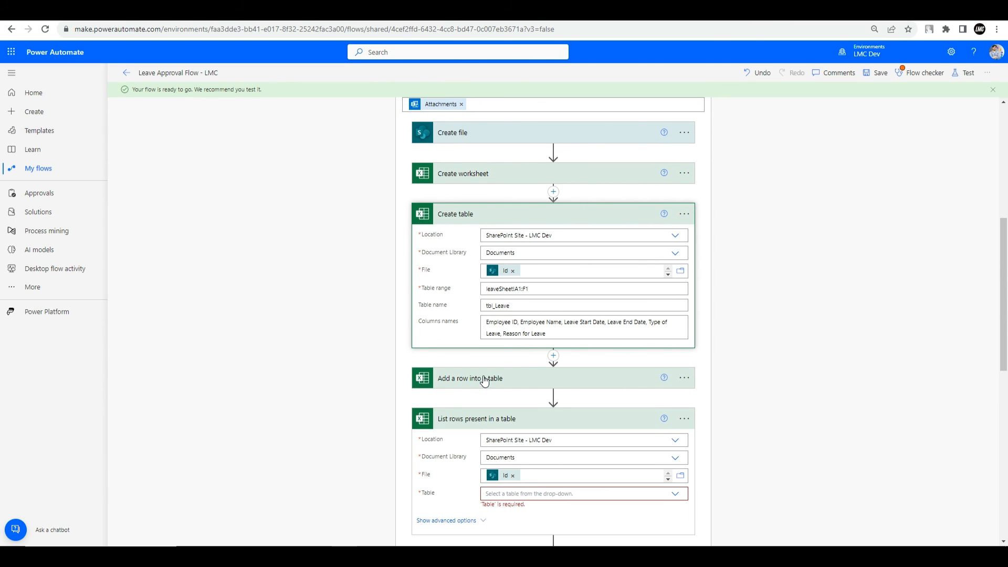
pyautogui.scroll(-1, 485, 381)
pyautogui.click(502, 325)
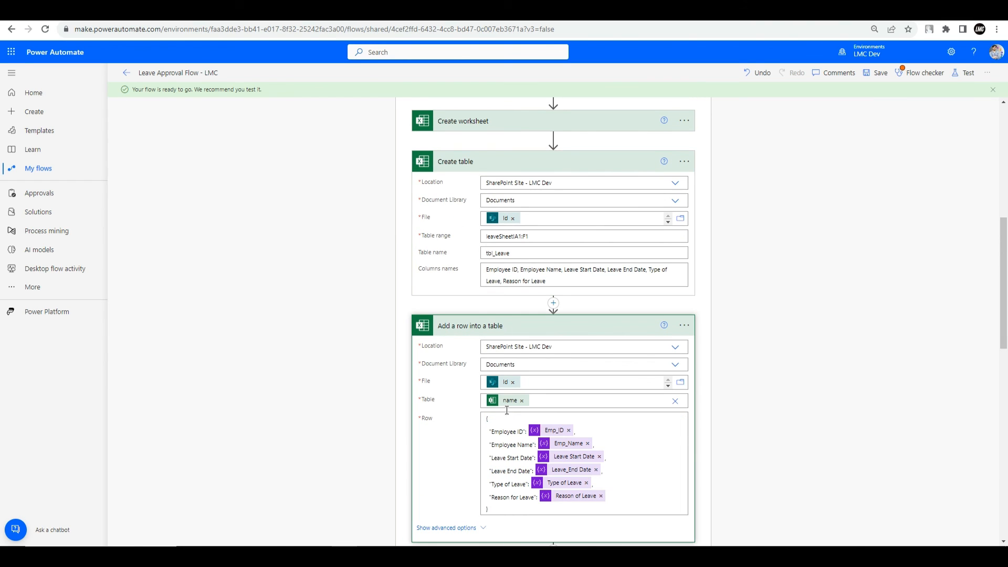
pyautogui.scroll(-4, 517, 397)
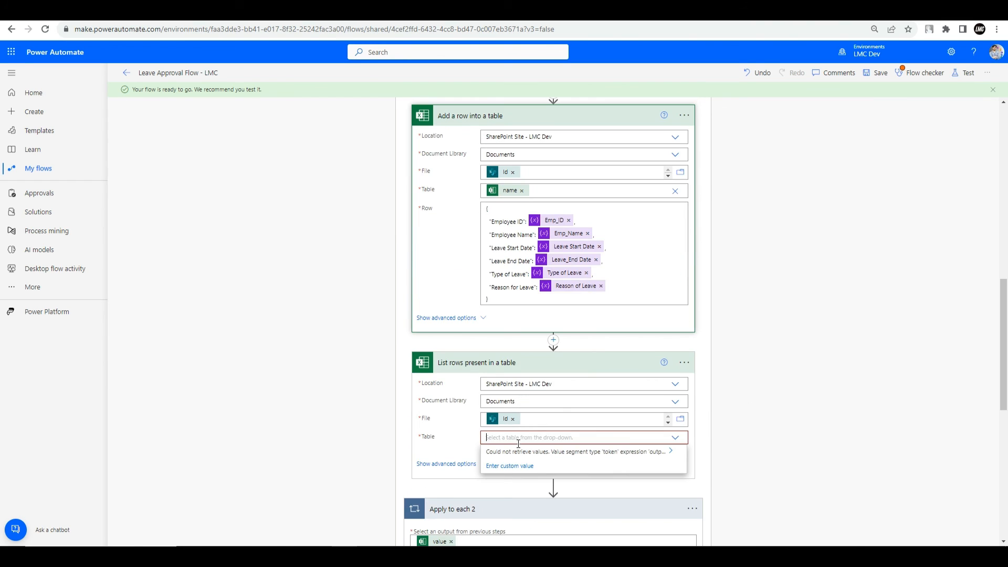
pyautogui.click(505, 469)
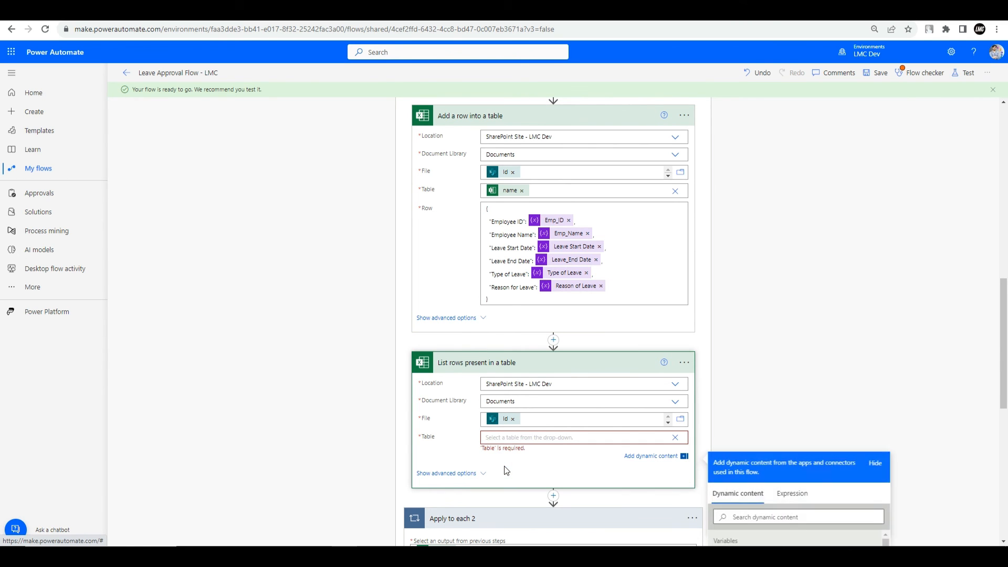
pyautogui.scroll(-5, 798, 399)
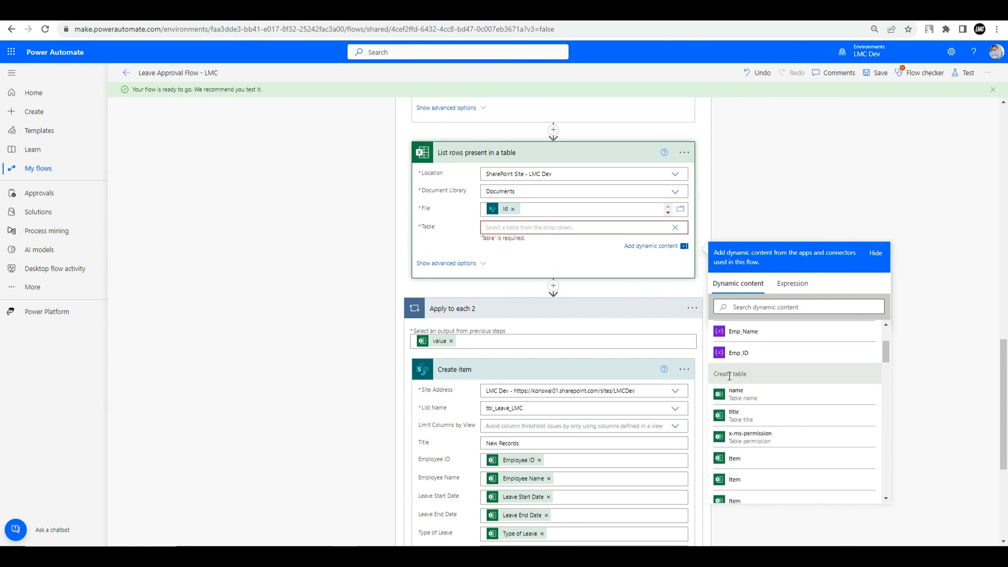
pyautogui.moveTo(596, 317); pyautogui.dragTo(504, 229)
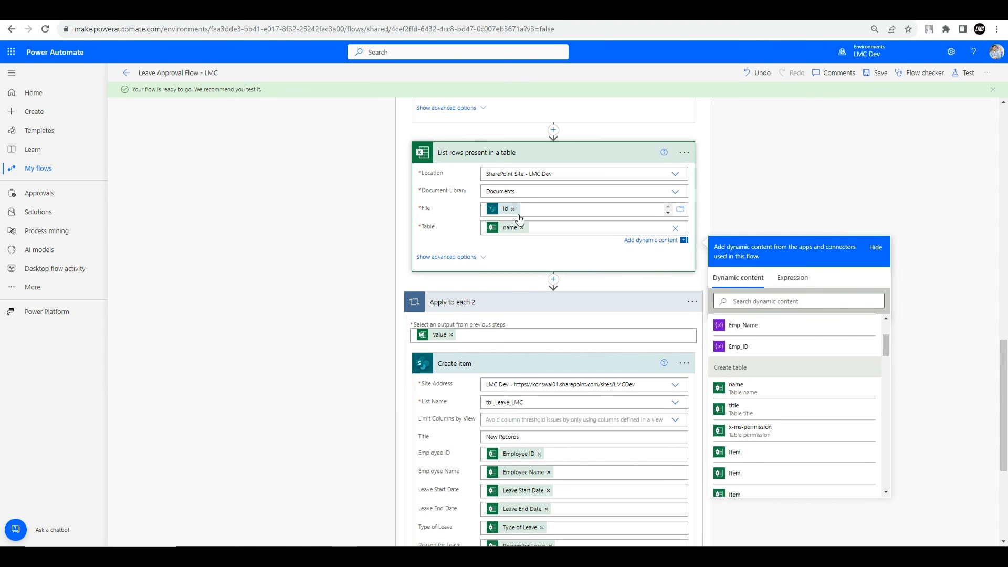
# Save the flow with the updated List rows present in a table settings
pyautogui.click(868, 73)
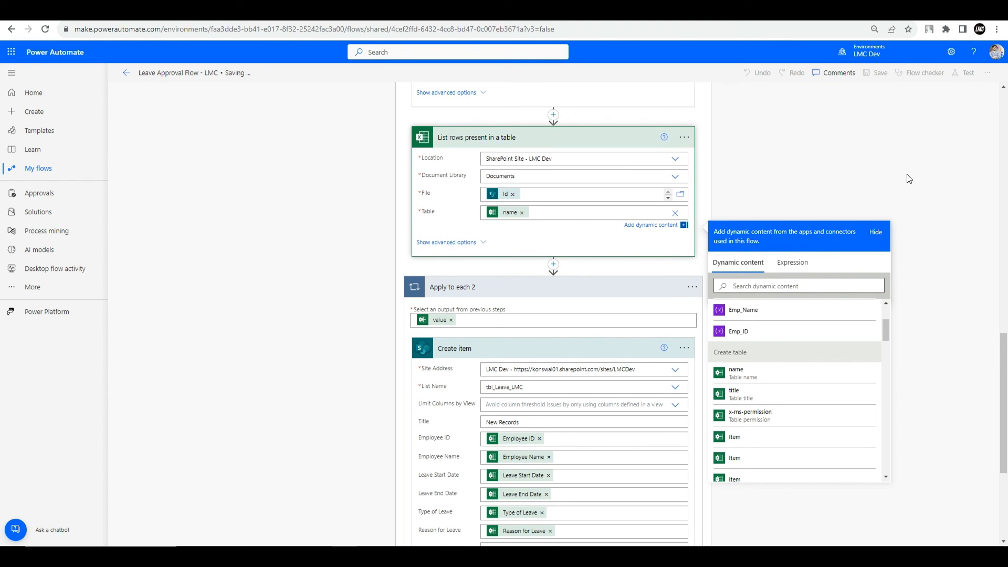
pyautogui.scroll(15, 918, 273)
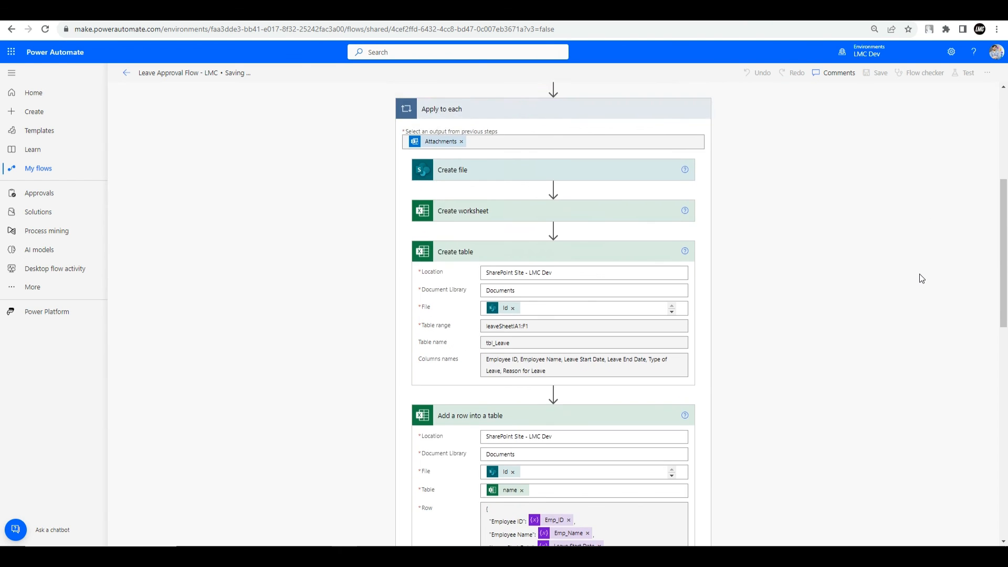
pyautogui.scroll(-15, 923, 267)
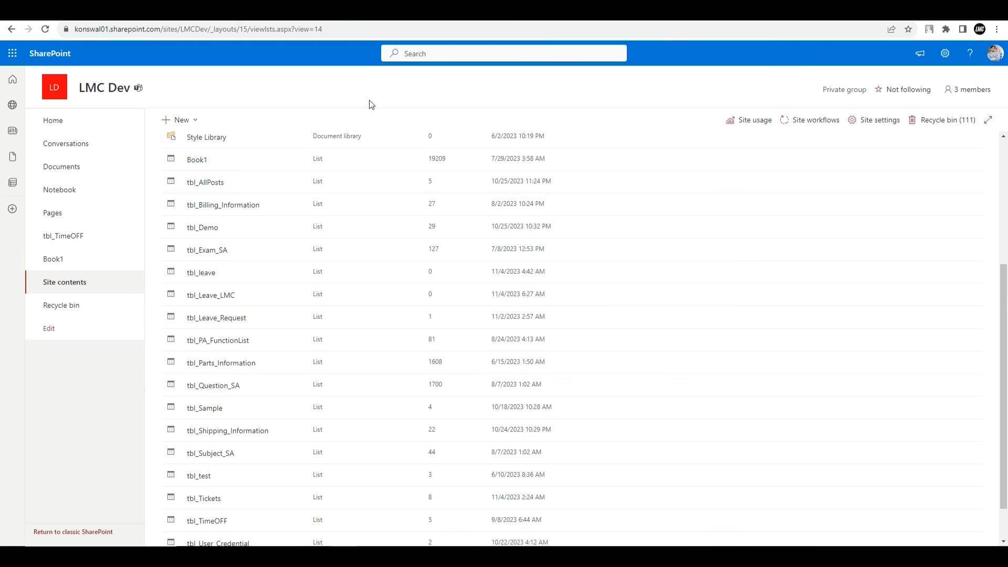
# Open the tbl_Leave_LMC list in SharePoint, and start a new Outlook email addressed to Leave Approval Team
pyautogui.click(210, 295)
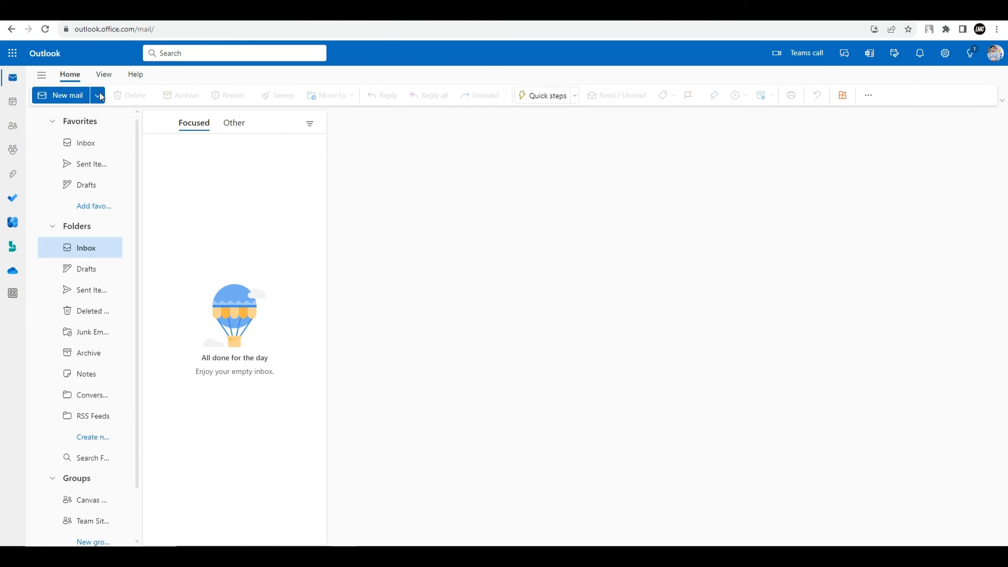
pyautogui.click(59, 96)
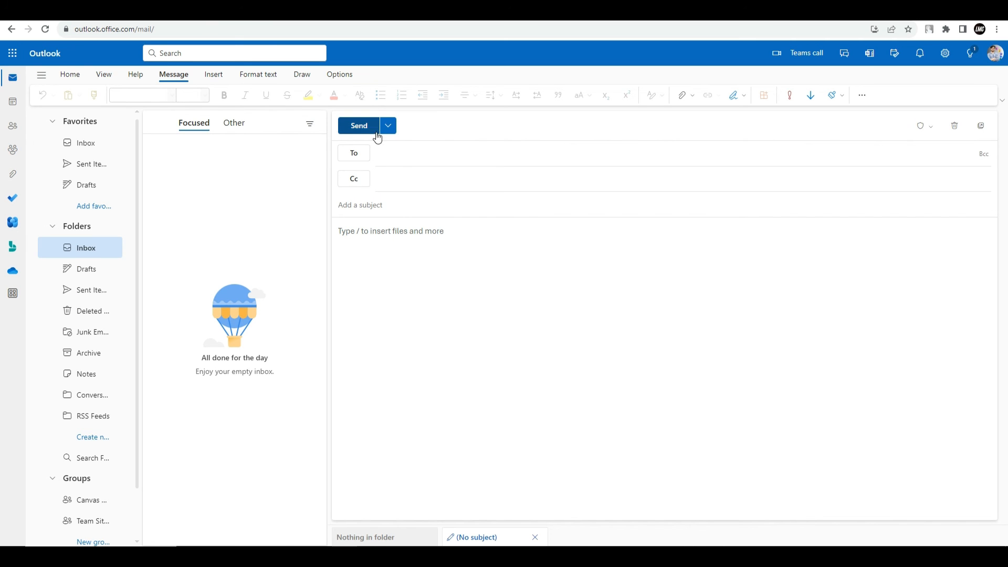
pyautogui.write('Leave')
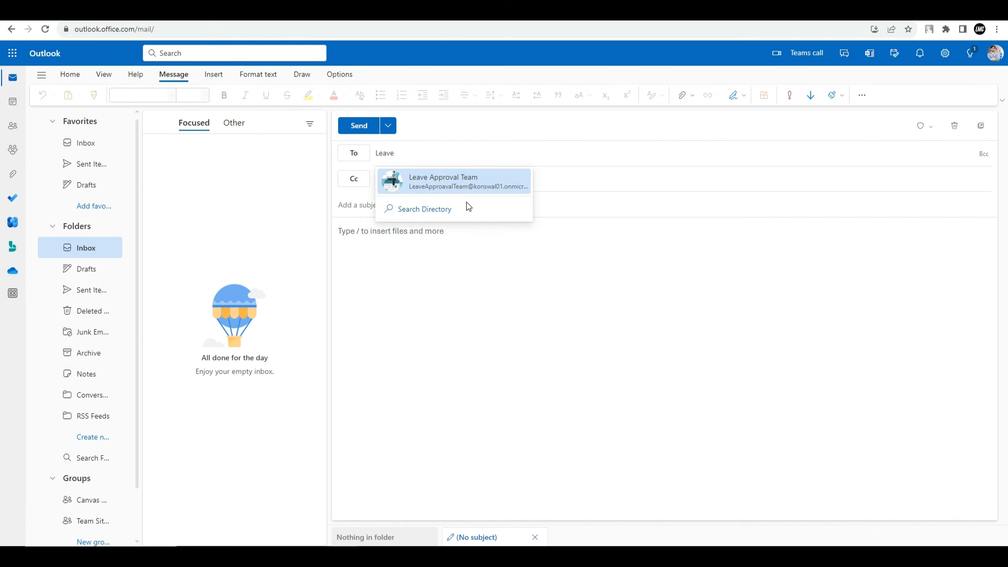
pyautogui.click(470, 179)
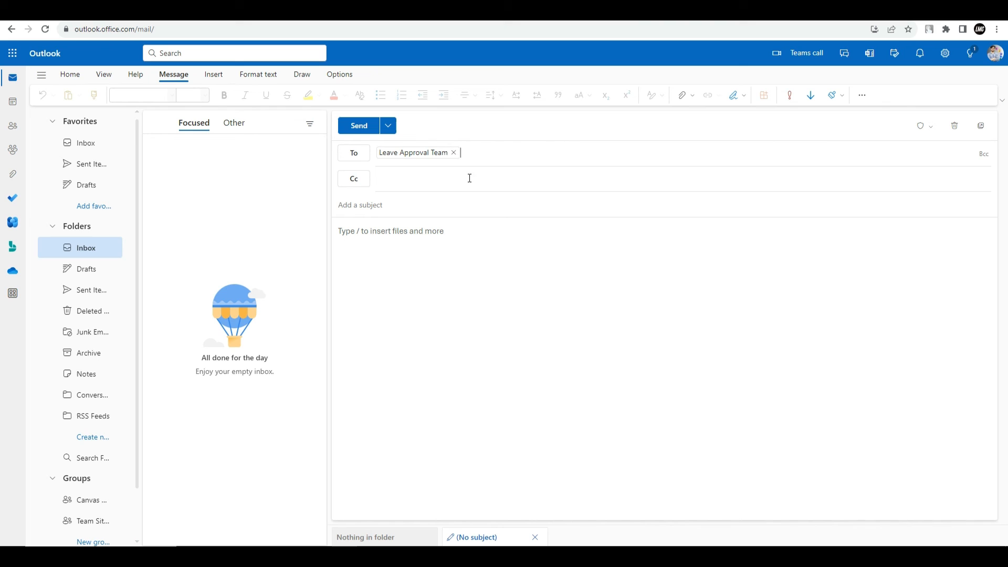
# Enter the email subject as Leave Request by, the employee's first name and Final, correcting the misspelled last word
pyautogui.click(436, 210)
pyautogui.write('Leave A')
pyautogui.press('BackSpace')
pyautogui.write('Request by Vinay FInal')
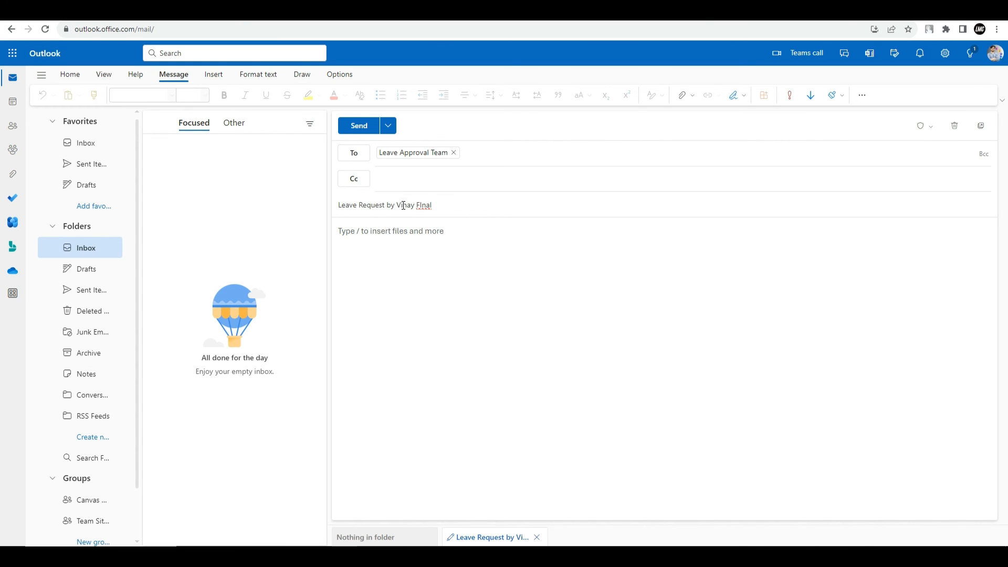
pyautogui.rightClick(415, 208)
pyautogui.click(440, 216)
# Attach the employee's LeaveApprovalForm workbook from the suggested files to the email
pyautogui.click(569, 264)
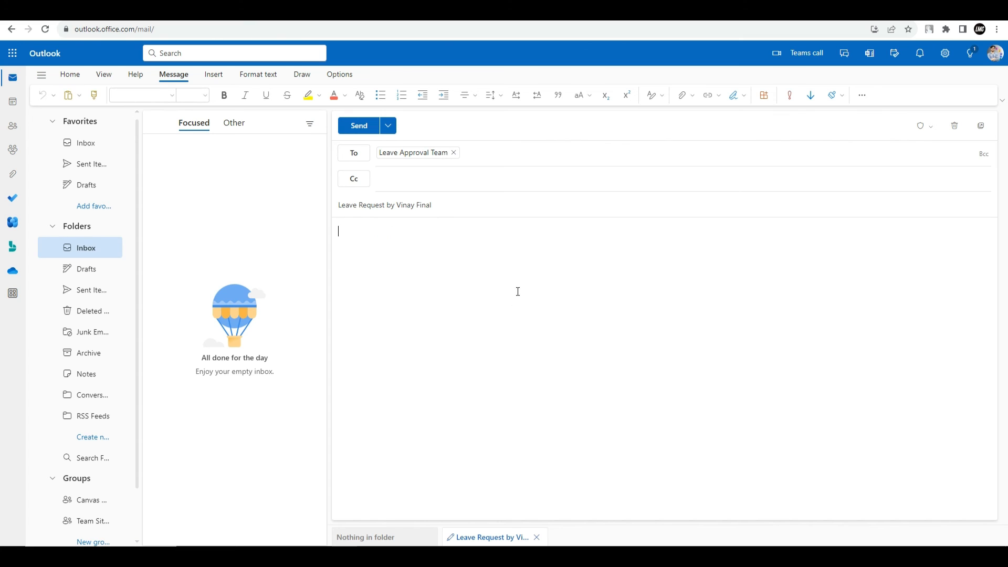
pyautogui.click(692, 102)
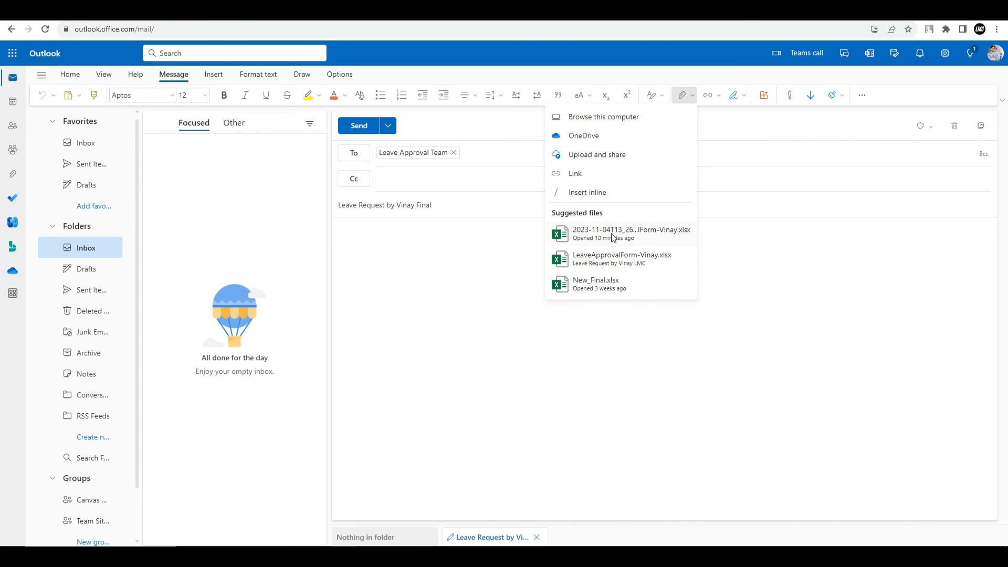
pyautogui.click(604, 255)
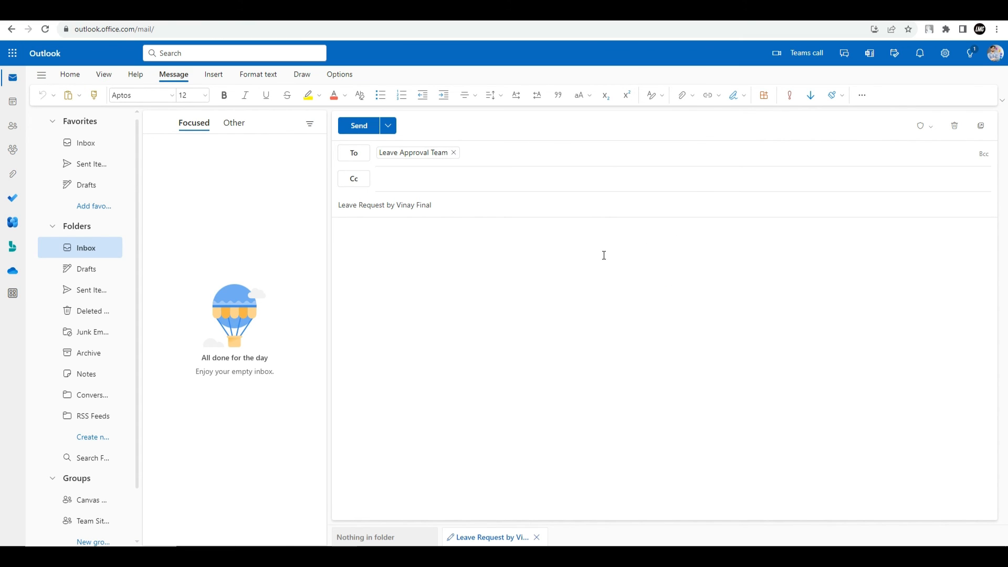
# Send the leave request email and open the received message in the Leave Approval Team inbox
pyautogui.click(361, 127)
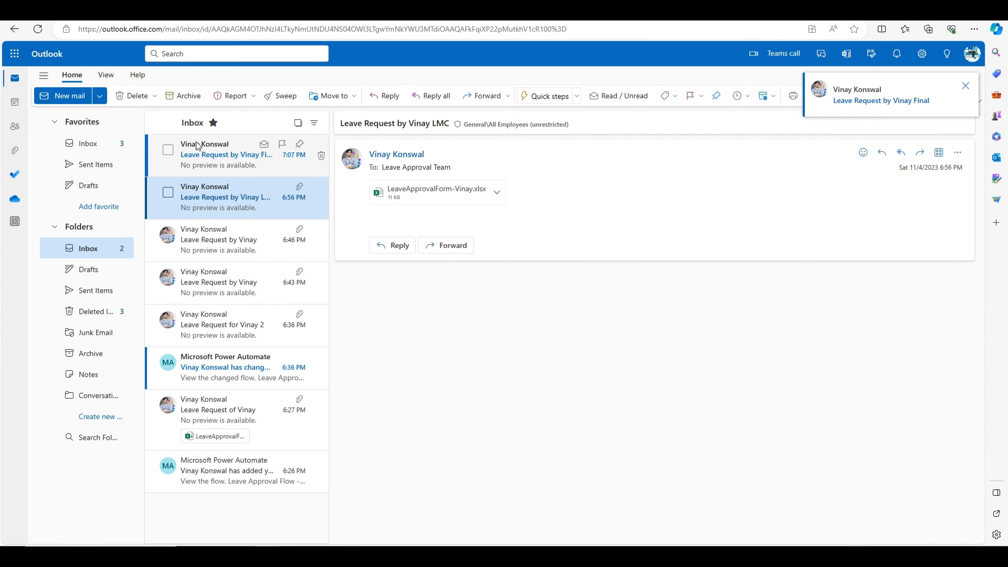
pyautogui.click(198, 147)
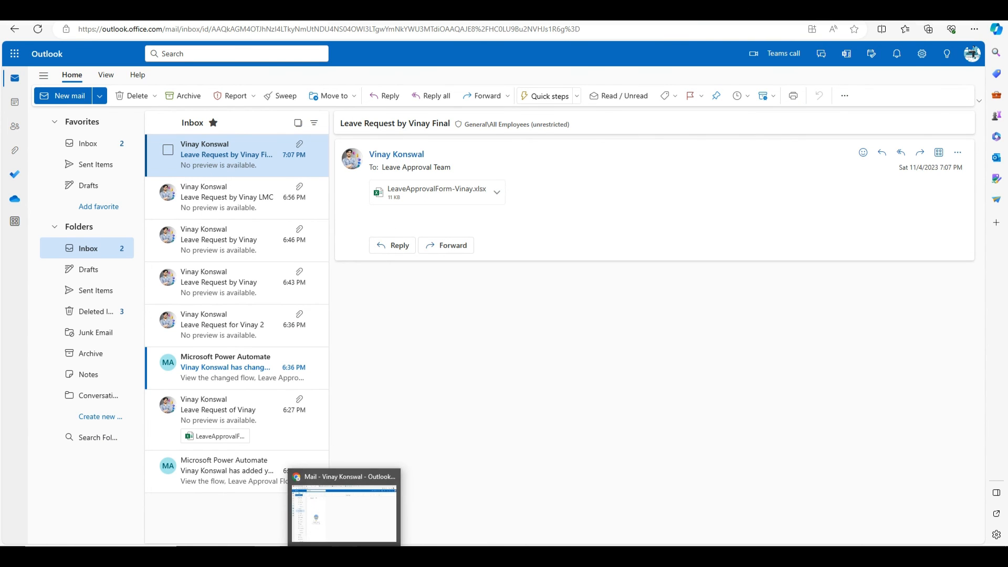
# Switch to Power Automate, return to the details page of Leave Approval Flow - LMC, and refresh its run history until the new run finishes
pyautogui.click(343, 557)
pyautogui.click(453, 12)
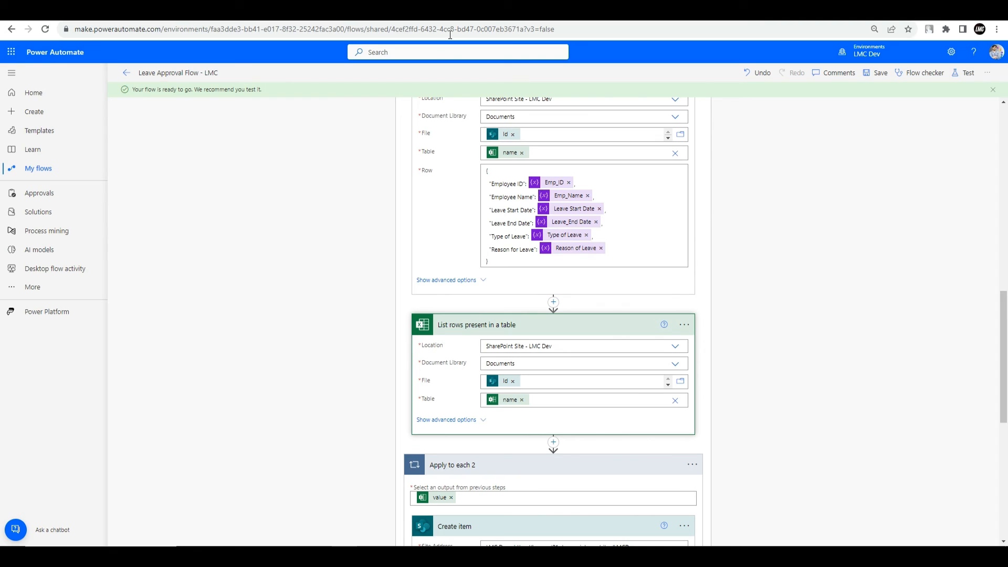
pyautogui.click(128, 80)
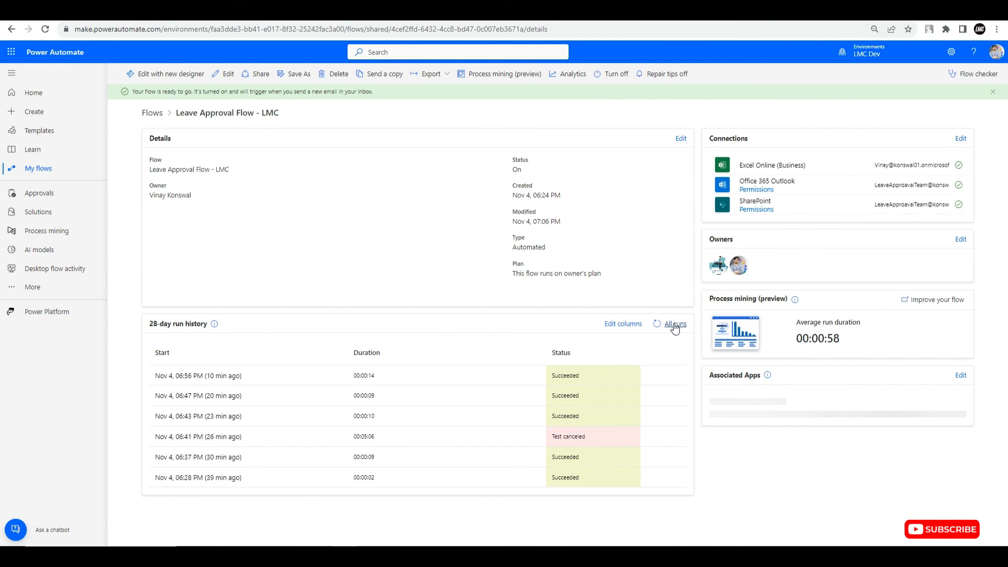
pyautogui.click(657, 325)
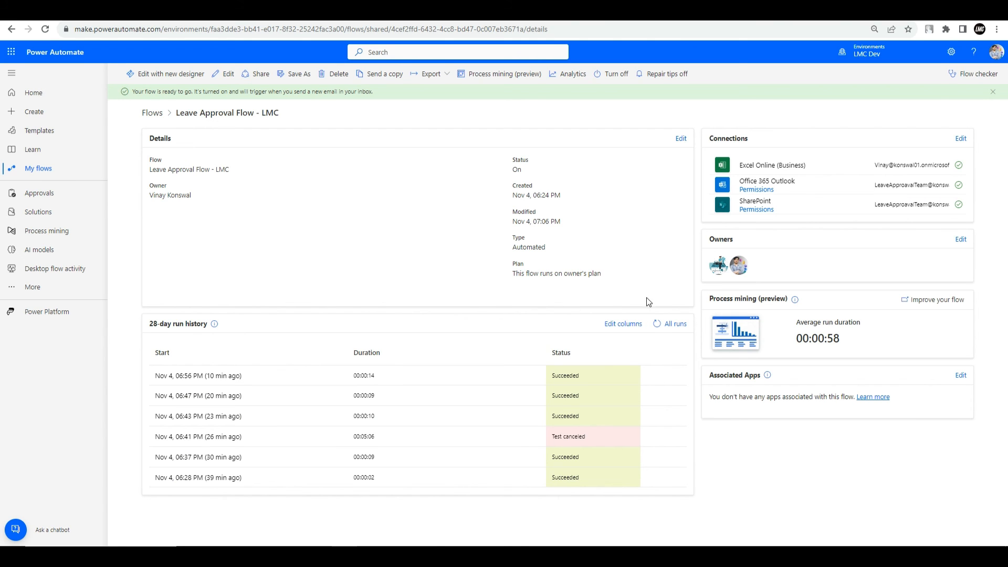
pyautogui.click(659, 324)
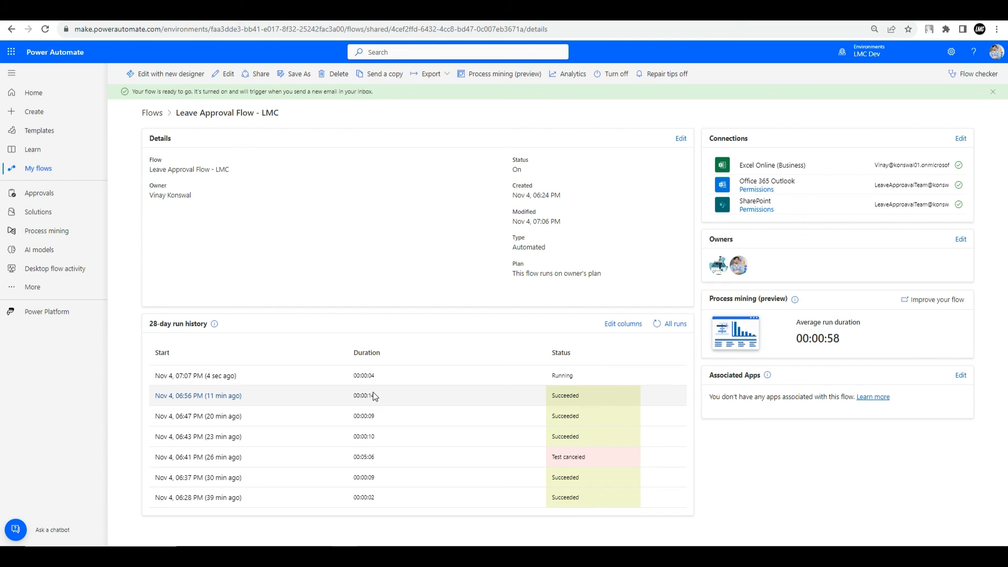
pyautogui.click(657, 325)
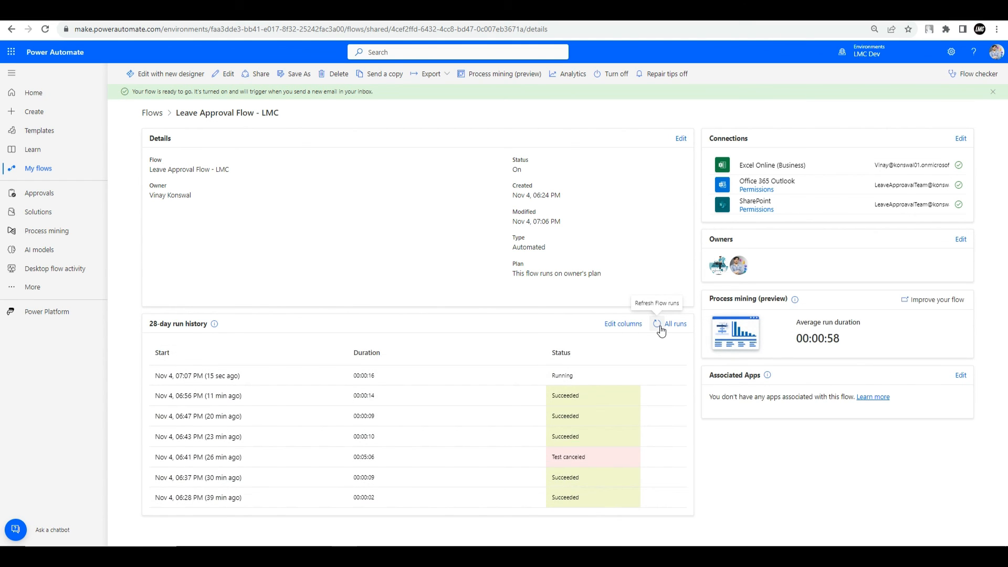
pyautogui.click(659, 325)
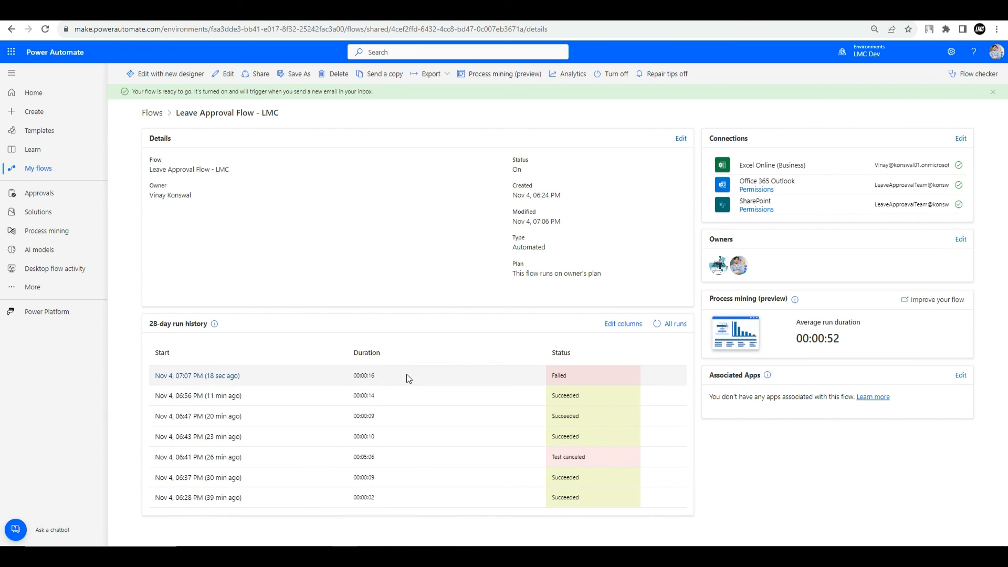
# Open the 07:07 PM flow run and examine the error on the Create item action inside Apply to each 2
pyautogui.click(232, 376)
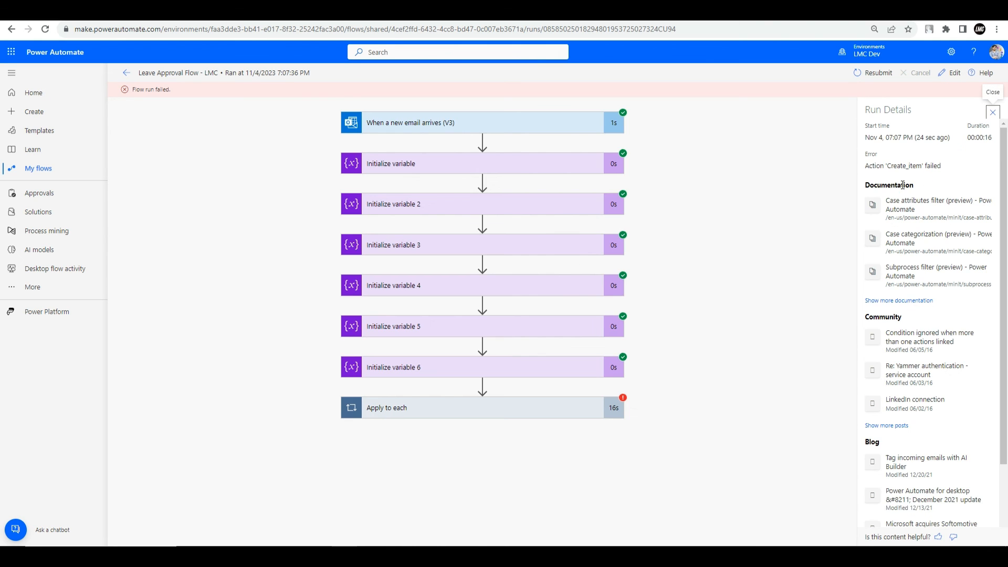
pyautogui.scroll(-3, 549, 343)
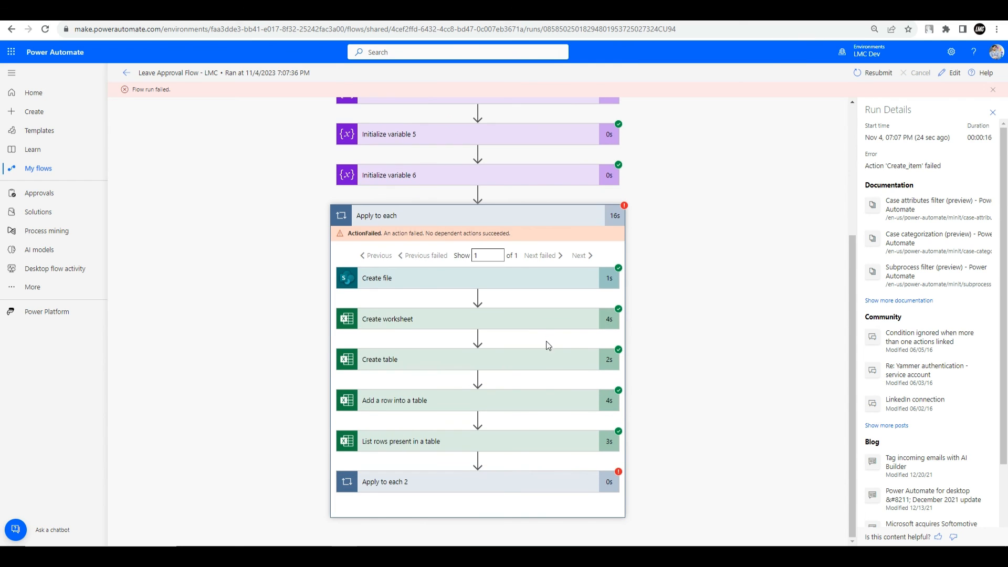
pyautogui.scroll(-2, 512, 344)
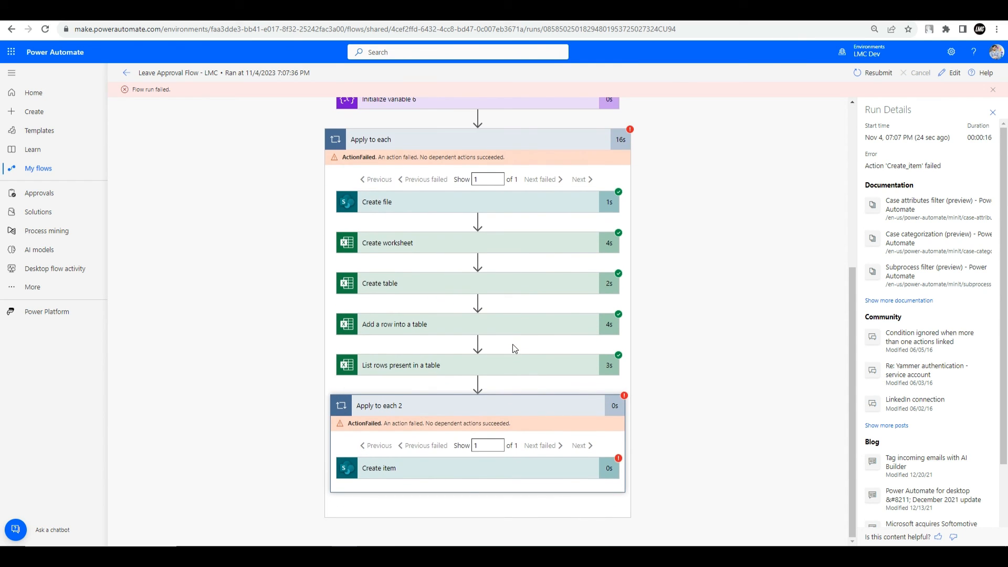
pyautogui.click(466, 470)
pyautogui.scroll(-3, 501, 372)
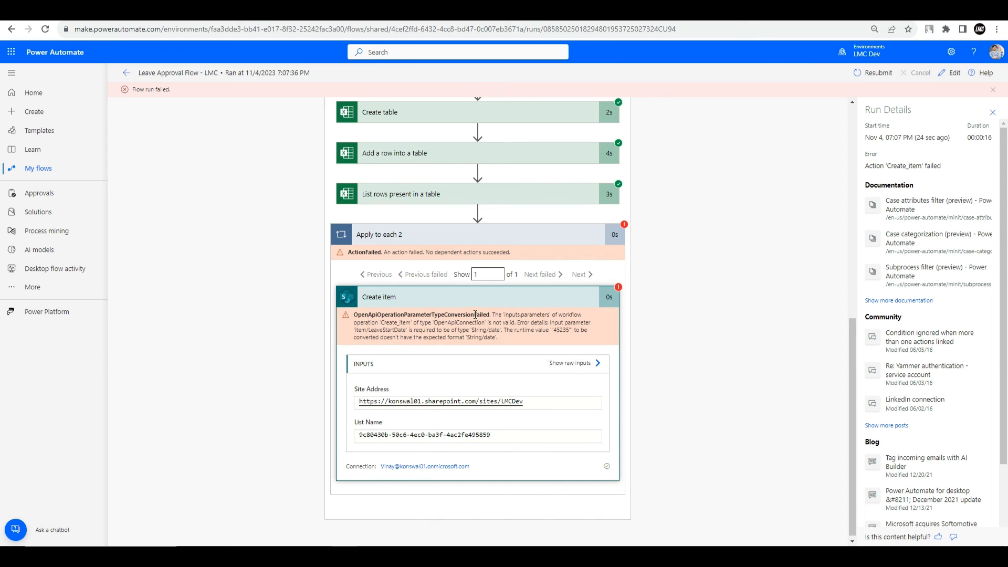
pyautogui.scroll(1, 457, 341)
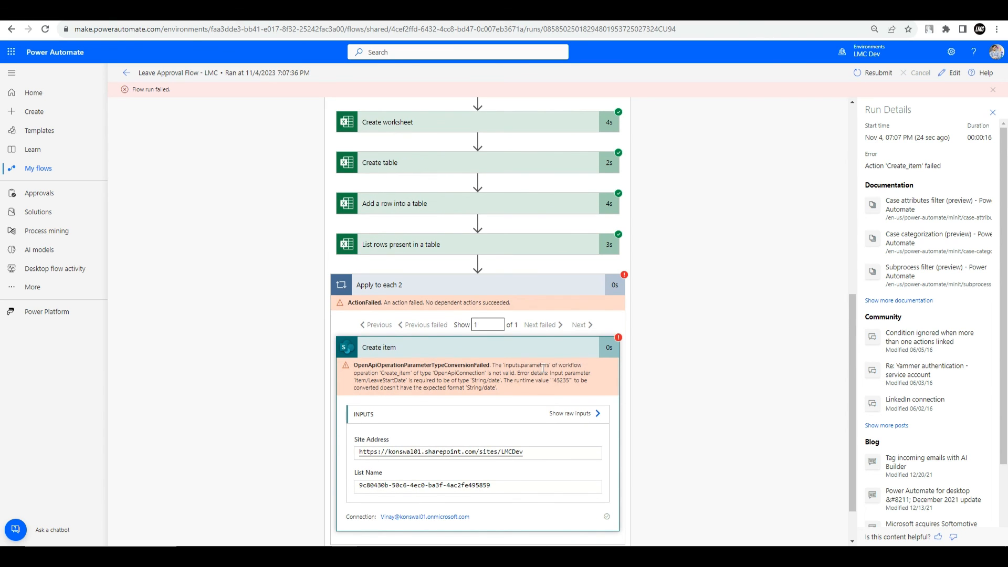
# Edit the flow and set the DateTime Format of List rows present in a table to ISO 8601
pyautogui.click(952, 73)
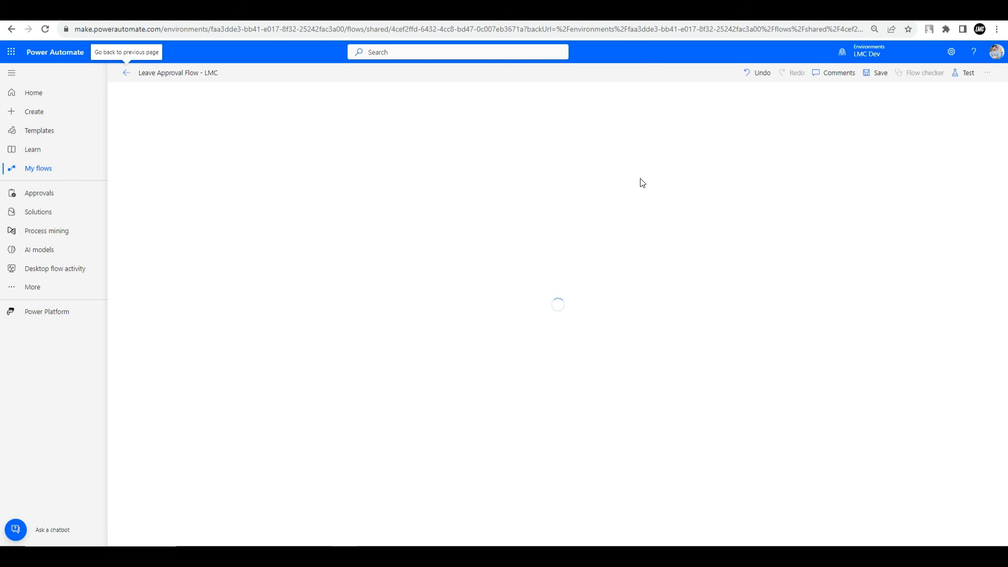
pyautogui.click(492, 389)
pyautogui.scroll(-4, 467, 394)
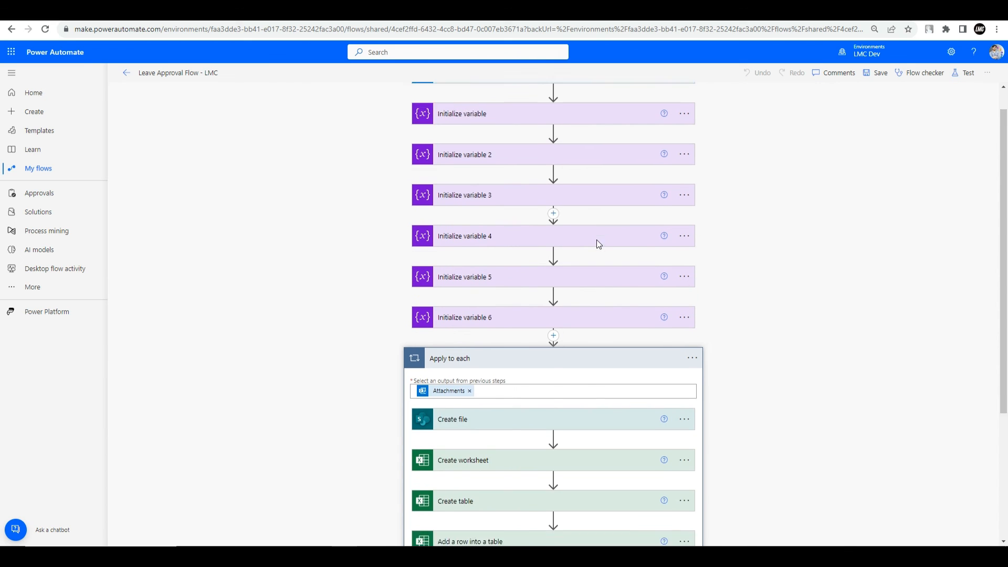
pyautogui.click(458, 395)
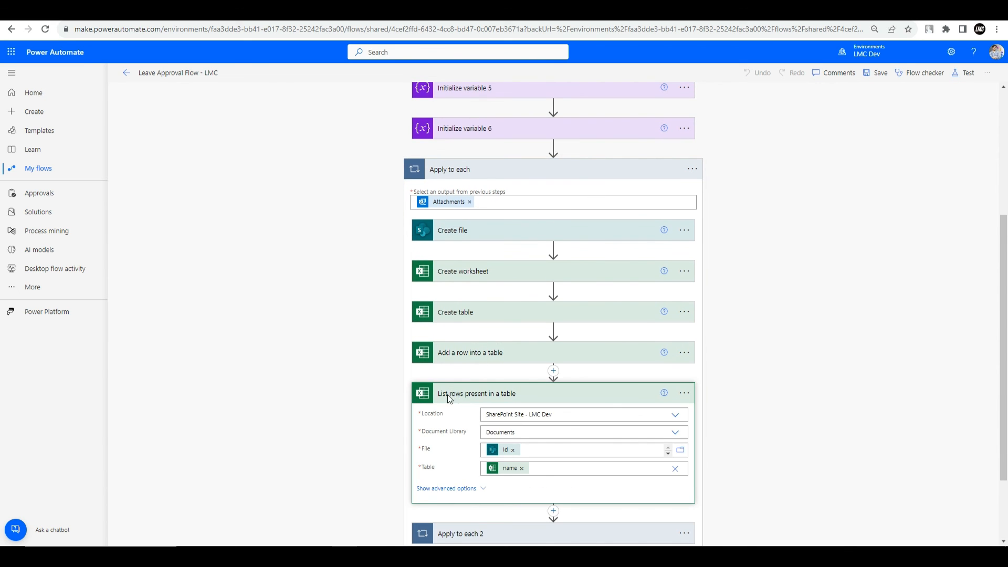
pyautogui.click(450, 488)
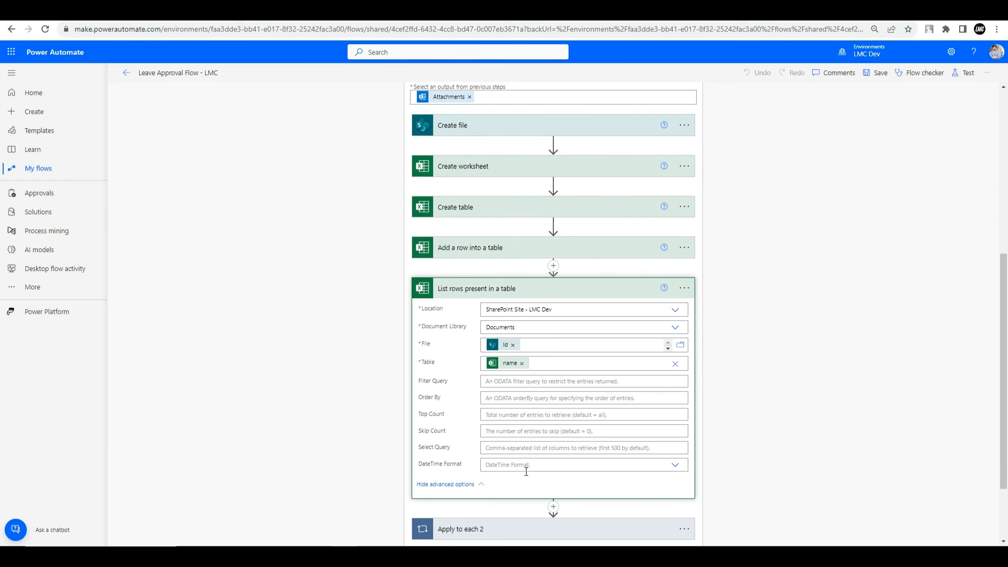
pyautogui.click(675, 465)
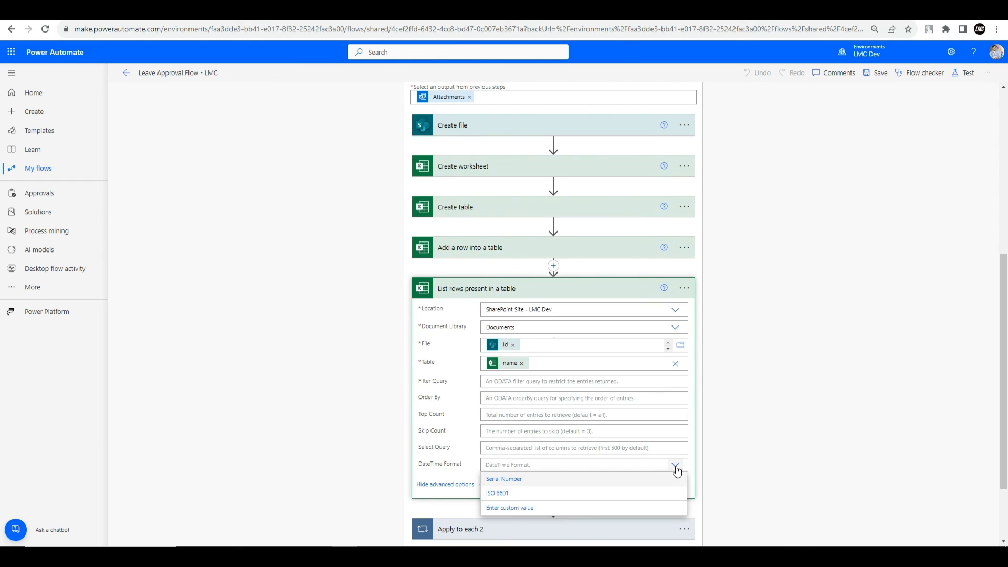
pyautogui.click(496, 494)
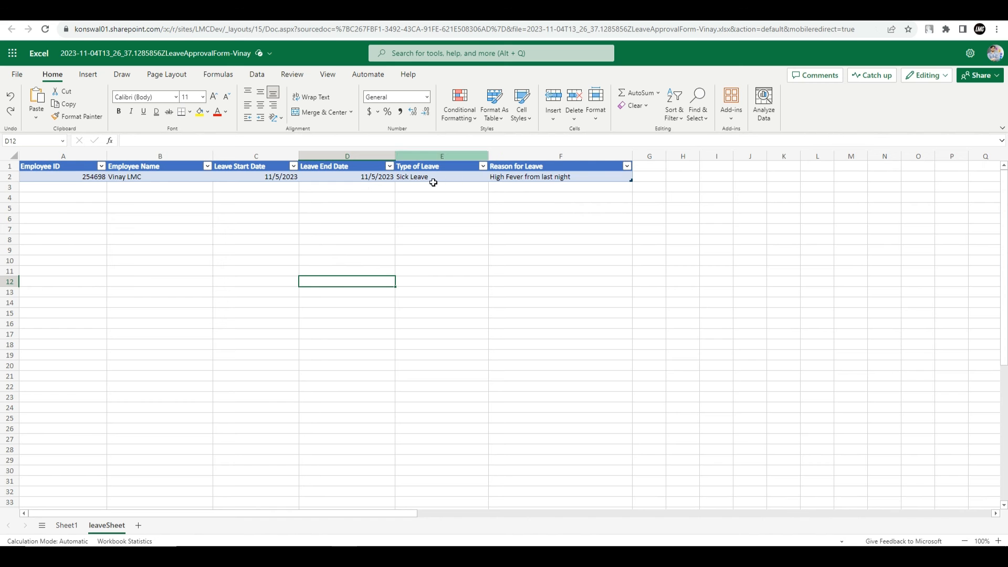
# Check the Leave Start Date cell in the Excel leaveSheet, save the flow, and return to its details page
pyautogui.click(287, 176)
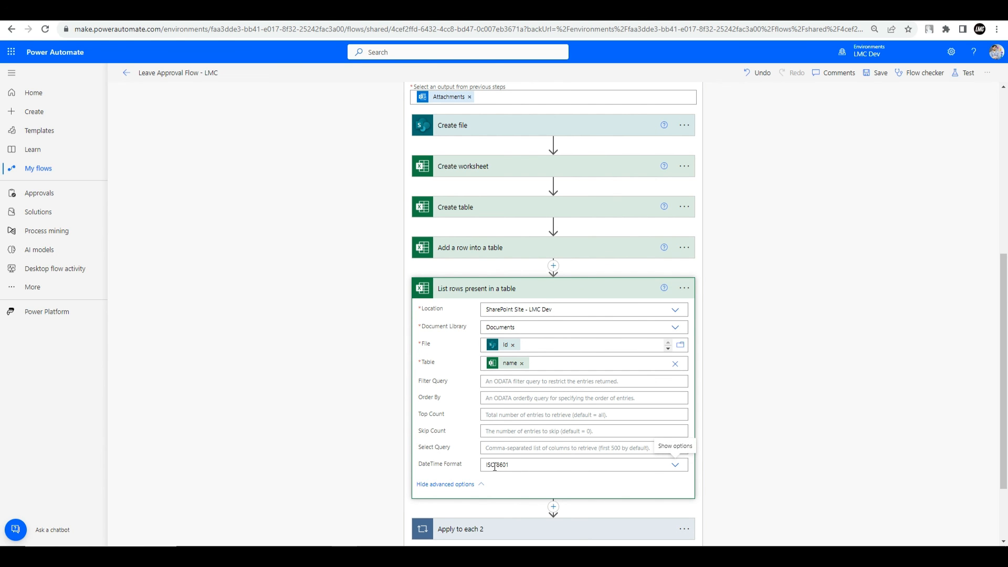
pyautogui.scroll(-2, 494, 466)
pyautogui.click(875, 75)
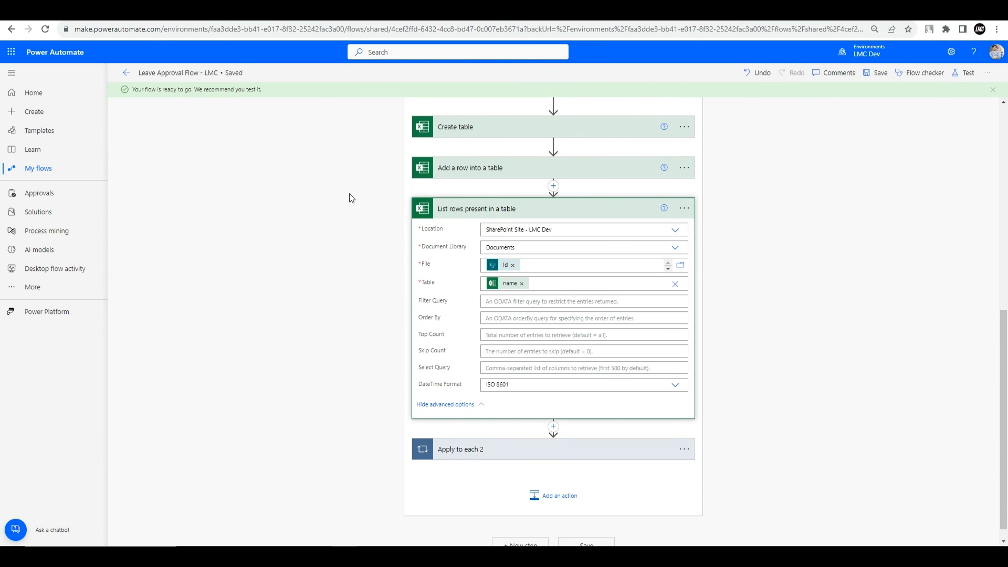
pyautogui.click(126, 73)
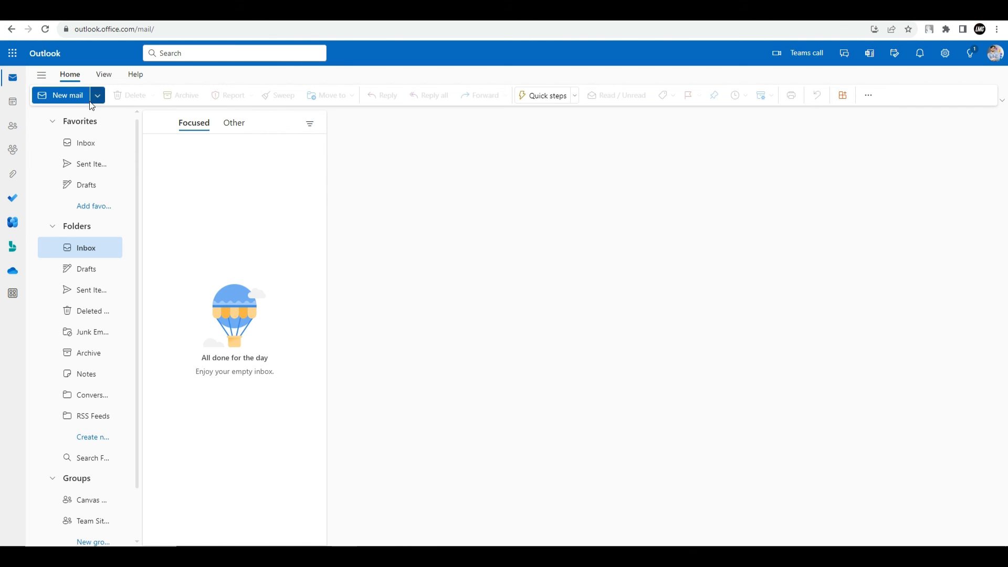
# Switch to Outlook and start a new email addressed to Leave Approval Team
pyautogui.click(88, 98)
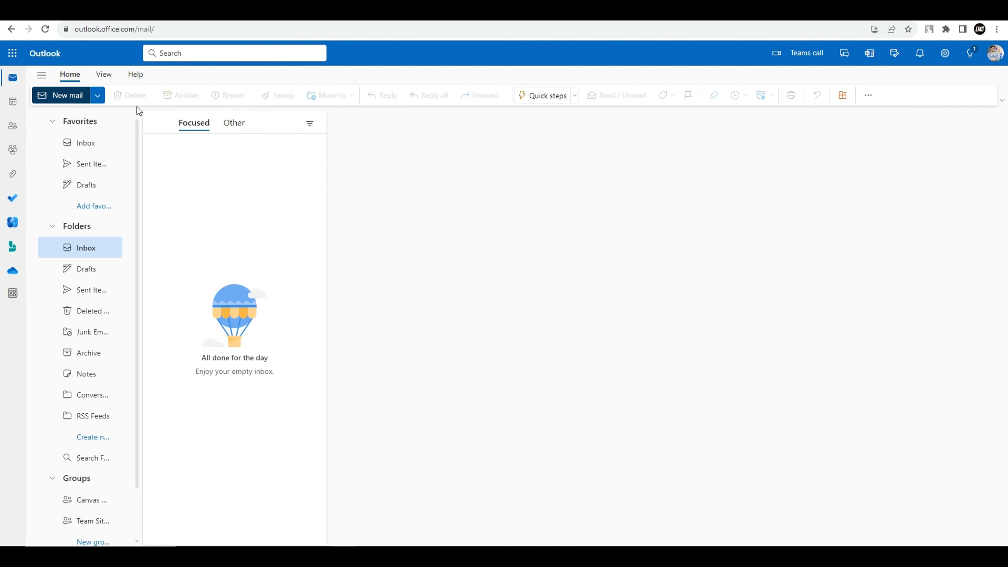
pyautogui.click(440, 165)
pyautogui.write('Lea')
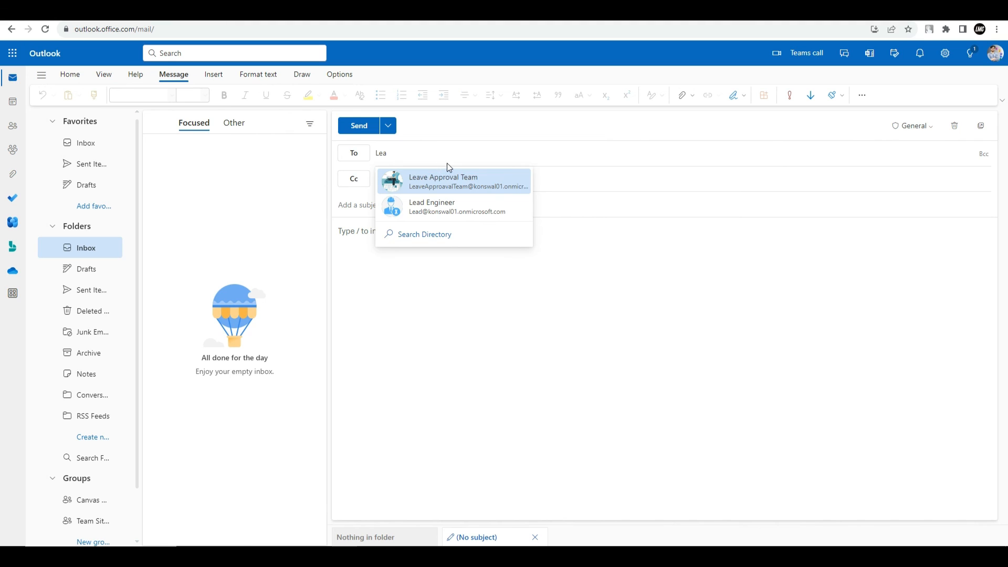
pyautogui.click(440, 175)
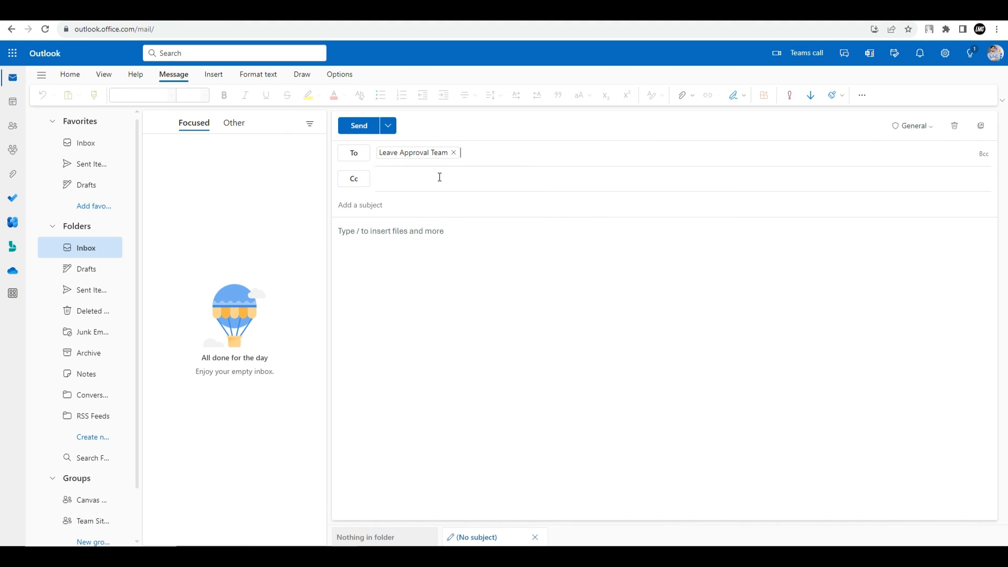
# Enter the email subject as Leave Request by, the employee's first name and Finale
pyautogui.click(418, 209)
pyautogui.write('Leave Req')
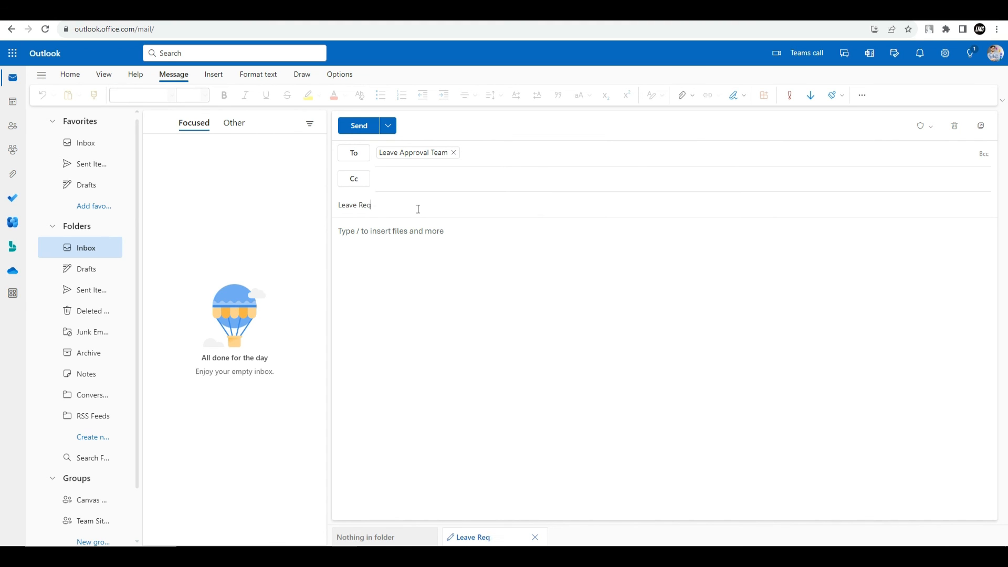
pyautogui.write('uest by Vinay Finale')
pyautogui.click(428, 229)
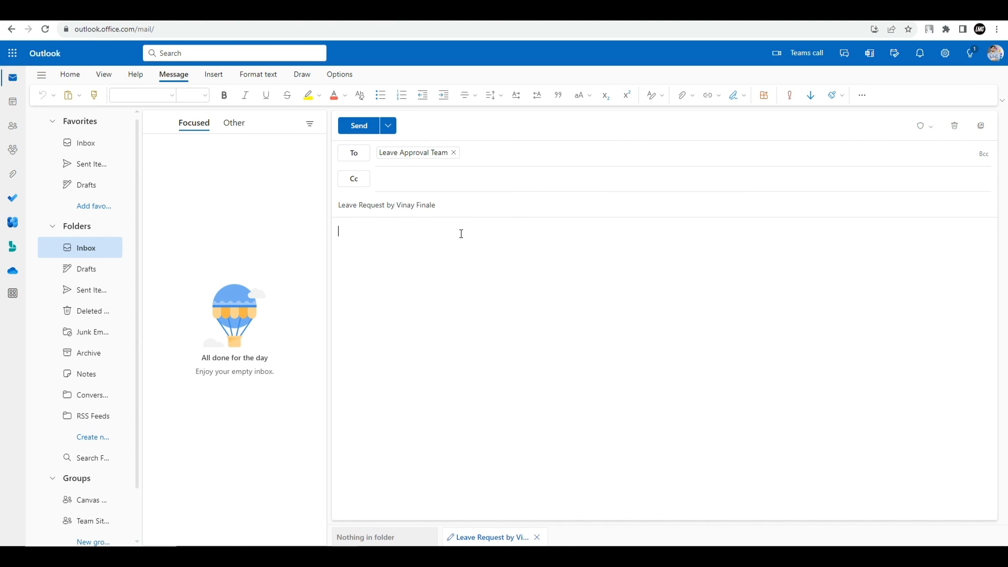
# Attach the employee's LeaveApprovalForm workbook from the suggested files, send the email, and open it in the Leave Approval Team inbox
pyautogui.click(685, 99)
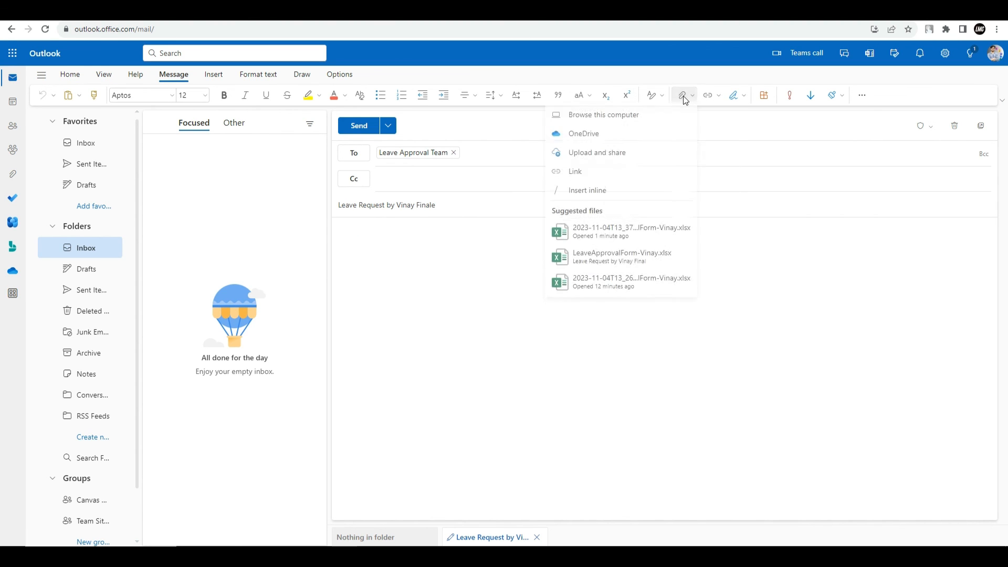
pyautogui.click(619, 255)
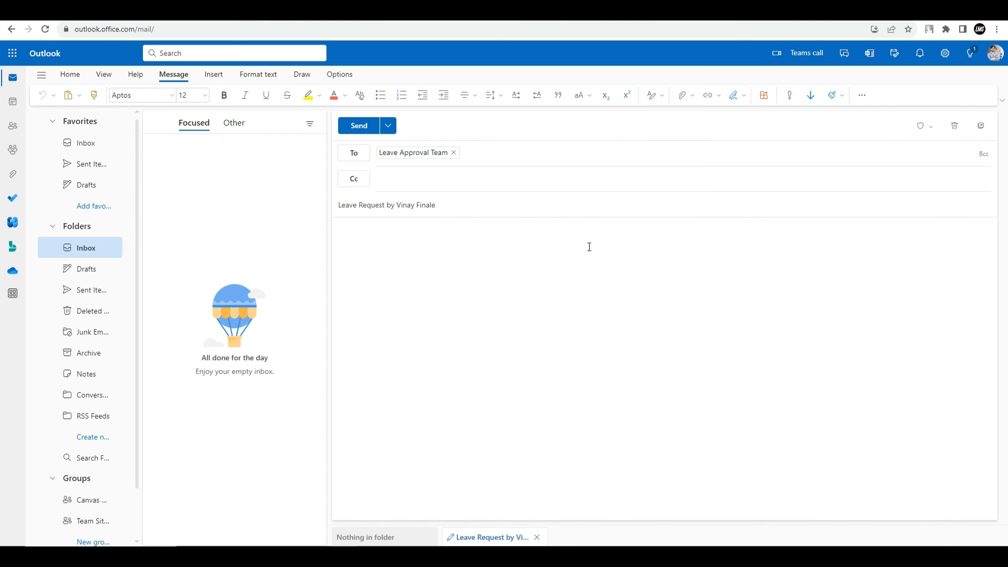
pyautogui.click(360, 126)
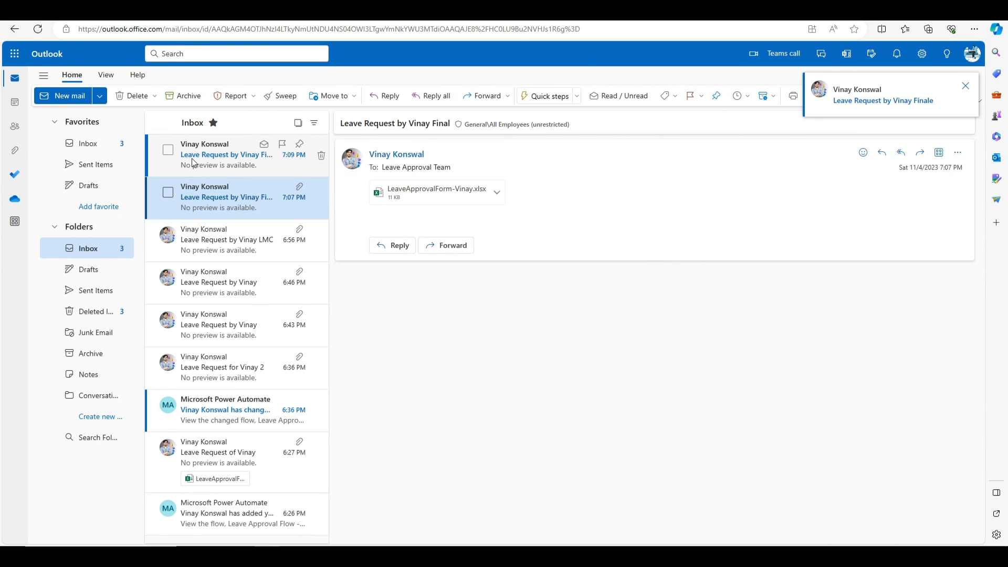
pyautogui.click(226, 155)
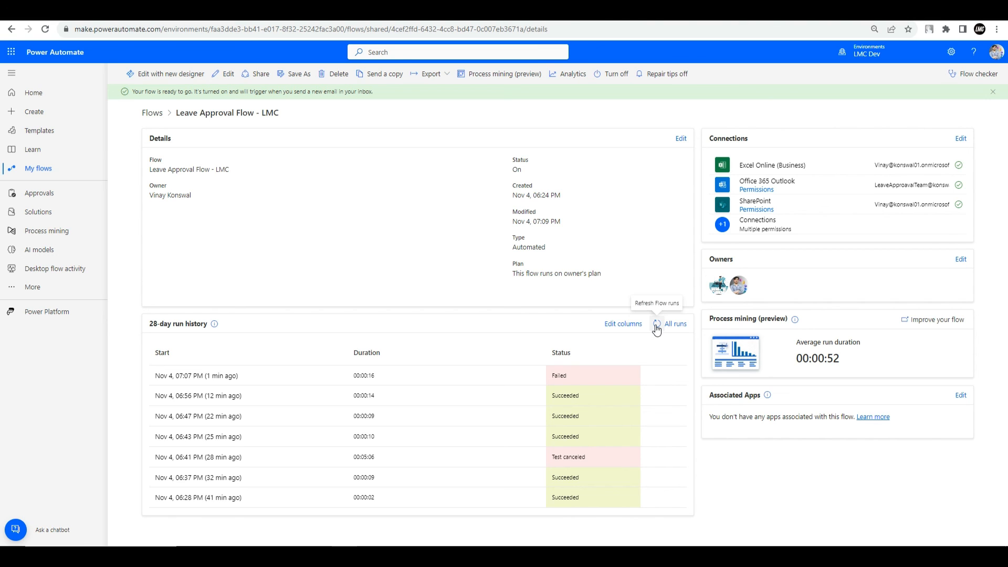
# Refresh the flow's run history in Power Automate until the newest run completes, and switch to the tbl_Leave_LMC list in SharePoint
pyautogui.click(656, 326)
pyautogui.click(657, 324)
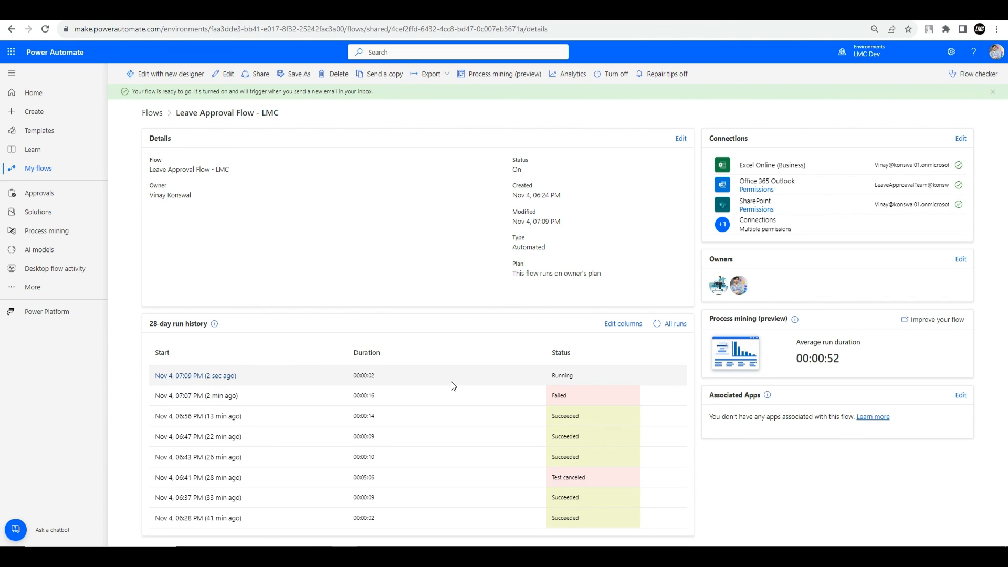
pyautogui.click(656, 324)
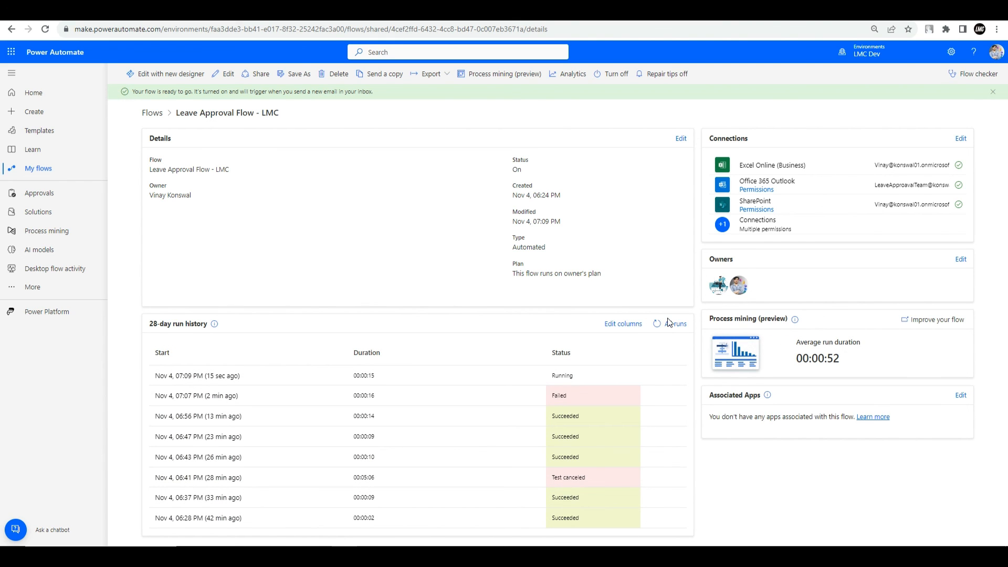
pyautogui.click(656, 323)
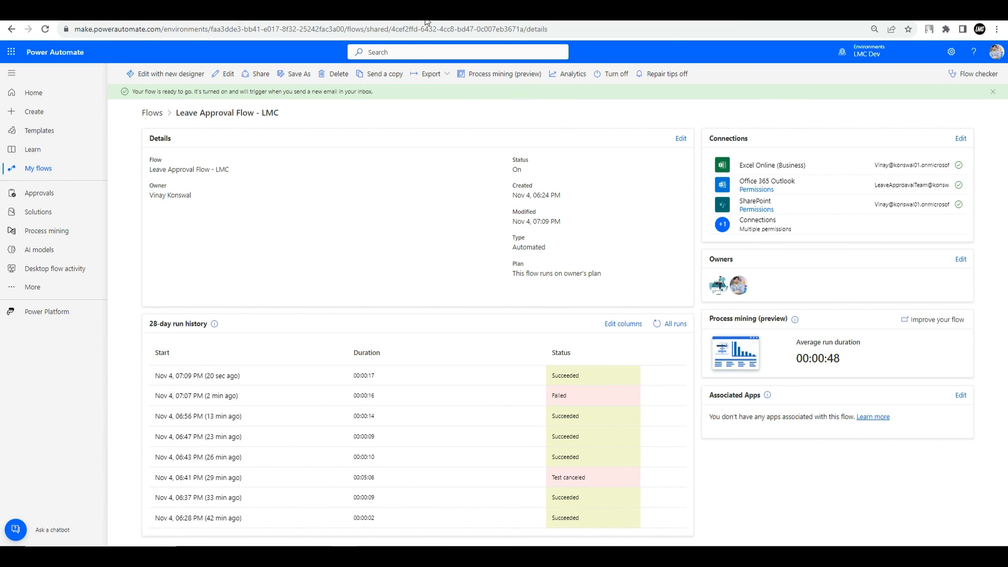
pyautogui.click(294, 11)
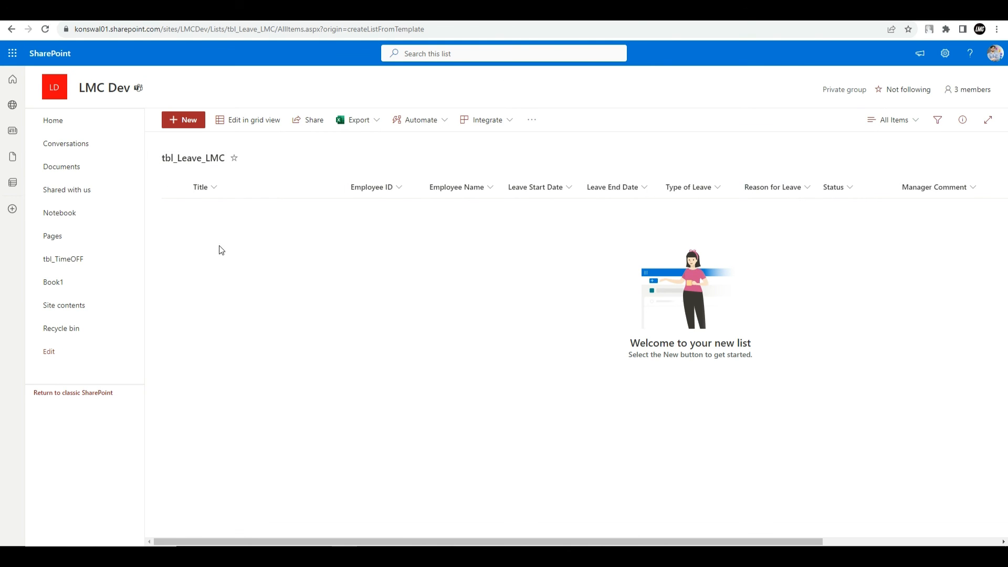
# Refresh the tbl_Leave_LMC list, and open the Leave Approval Excel files folder in the site's Documents library
pyautogui.click(45, 30)
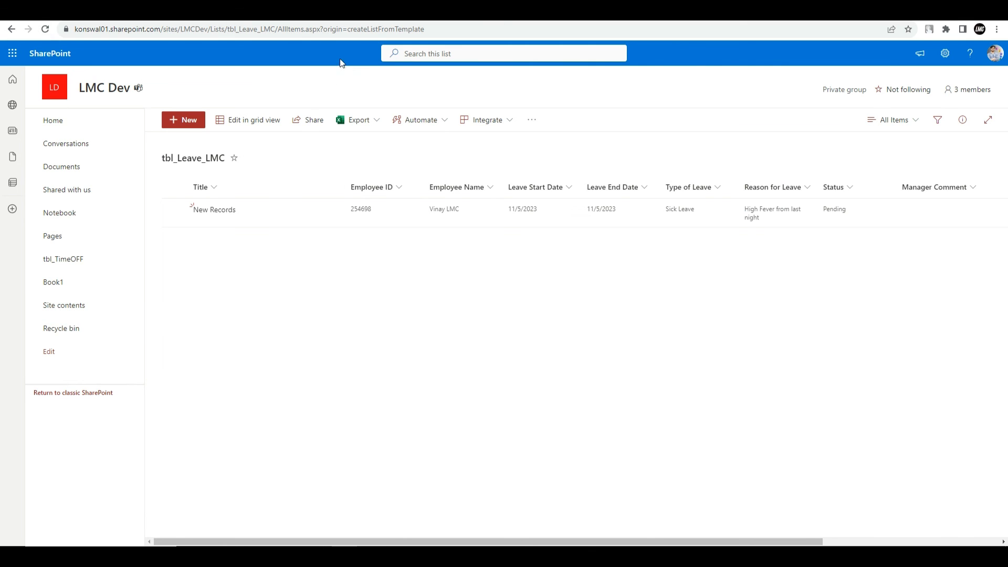
pyautogui.click(84, 306)
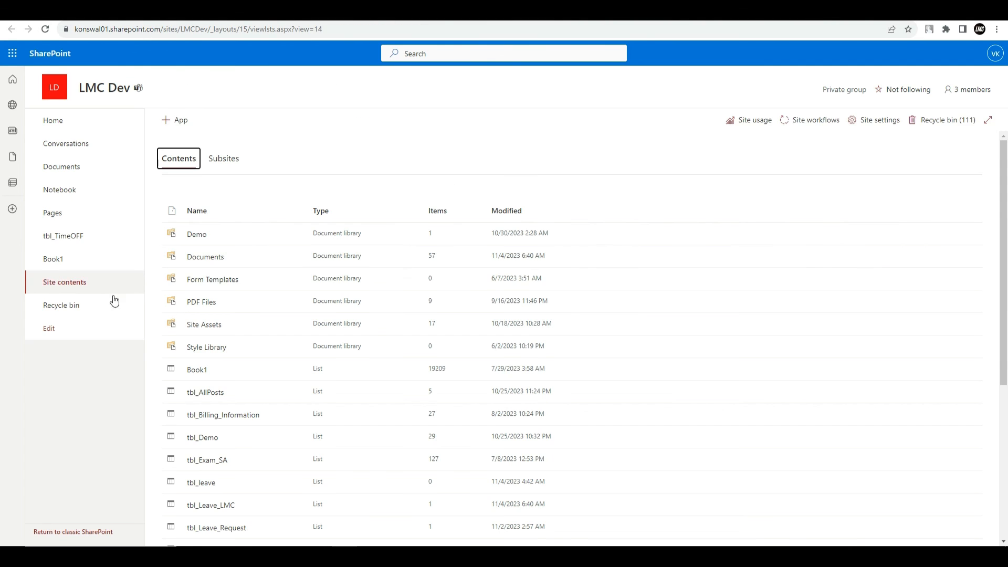
pyautogui.click(204, 259)
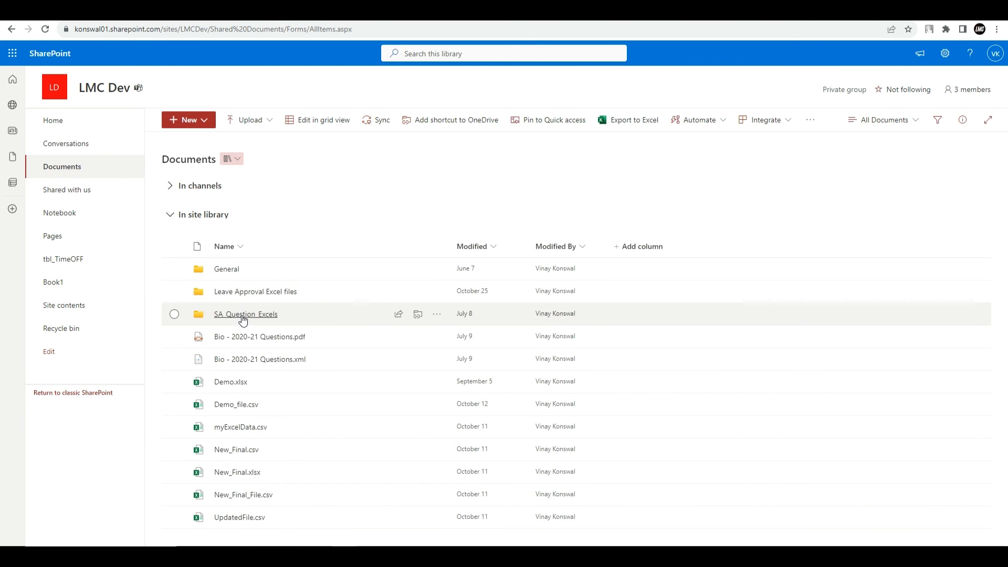
pyautogui.click(249, 292)
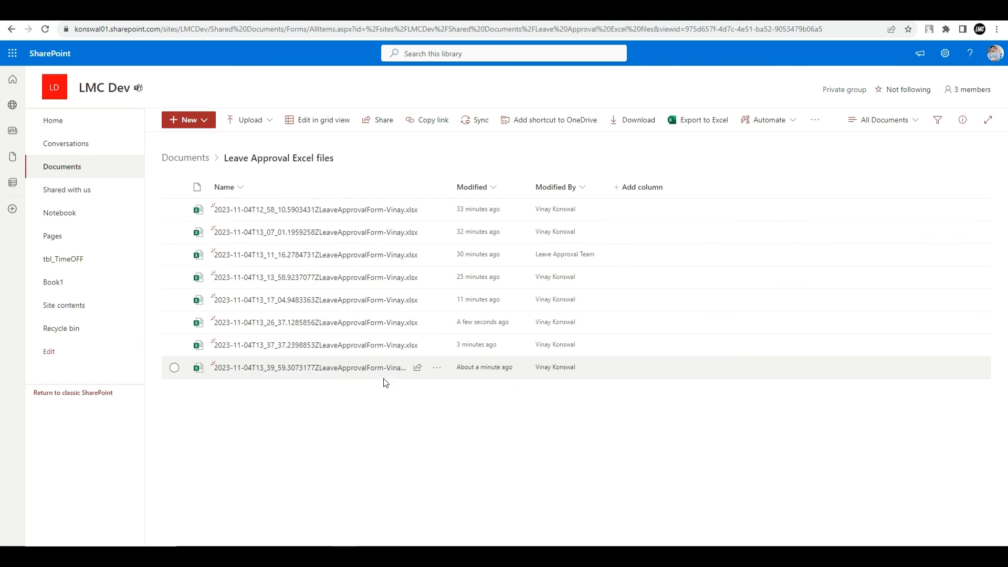
# Open the LeaveApprovalForm workbook stamped 2023-11-04T13_39_59 and widen columns B to F on its leaveSheet worksheet
pyautogui.click(341, 374)
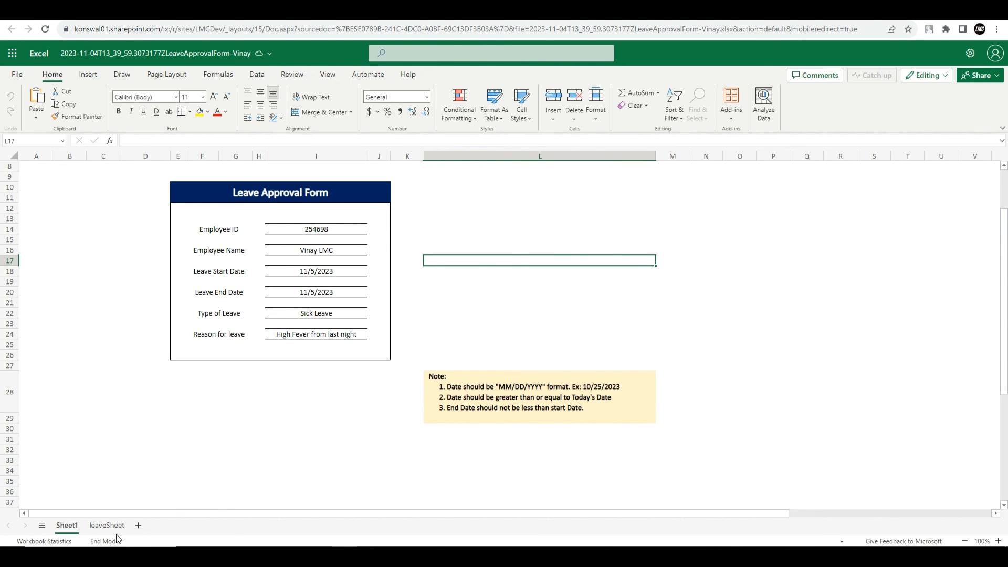
pyautogui.click(107, 528)
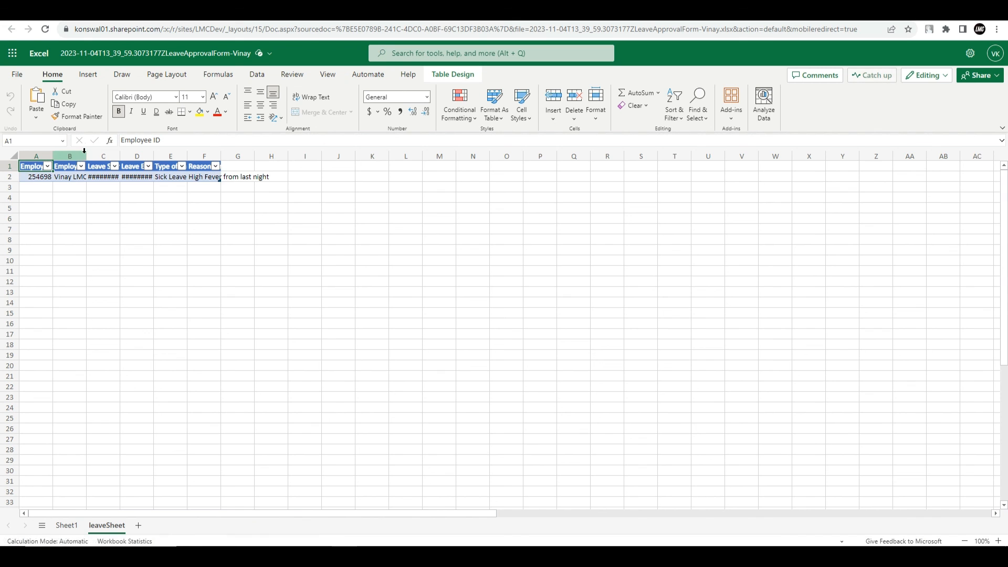
pyautogui.moveTo(86, 156); pyautogui.dragTo(574, 156)
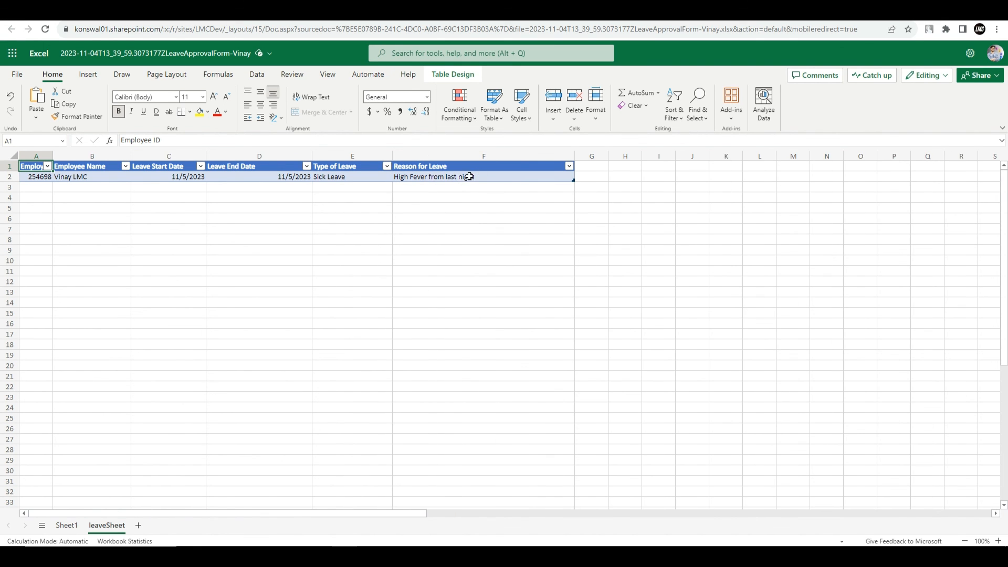